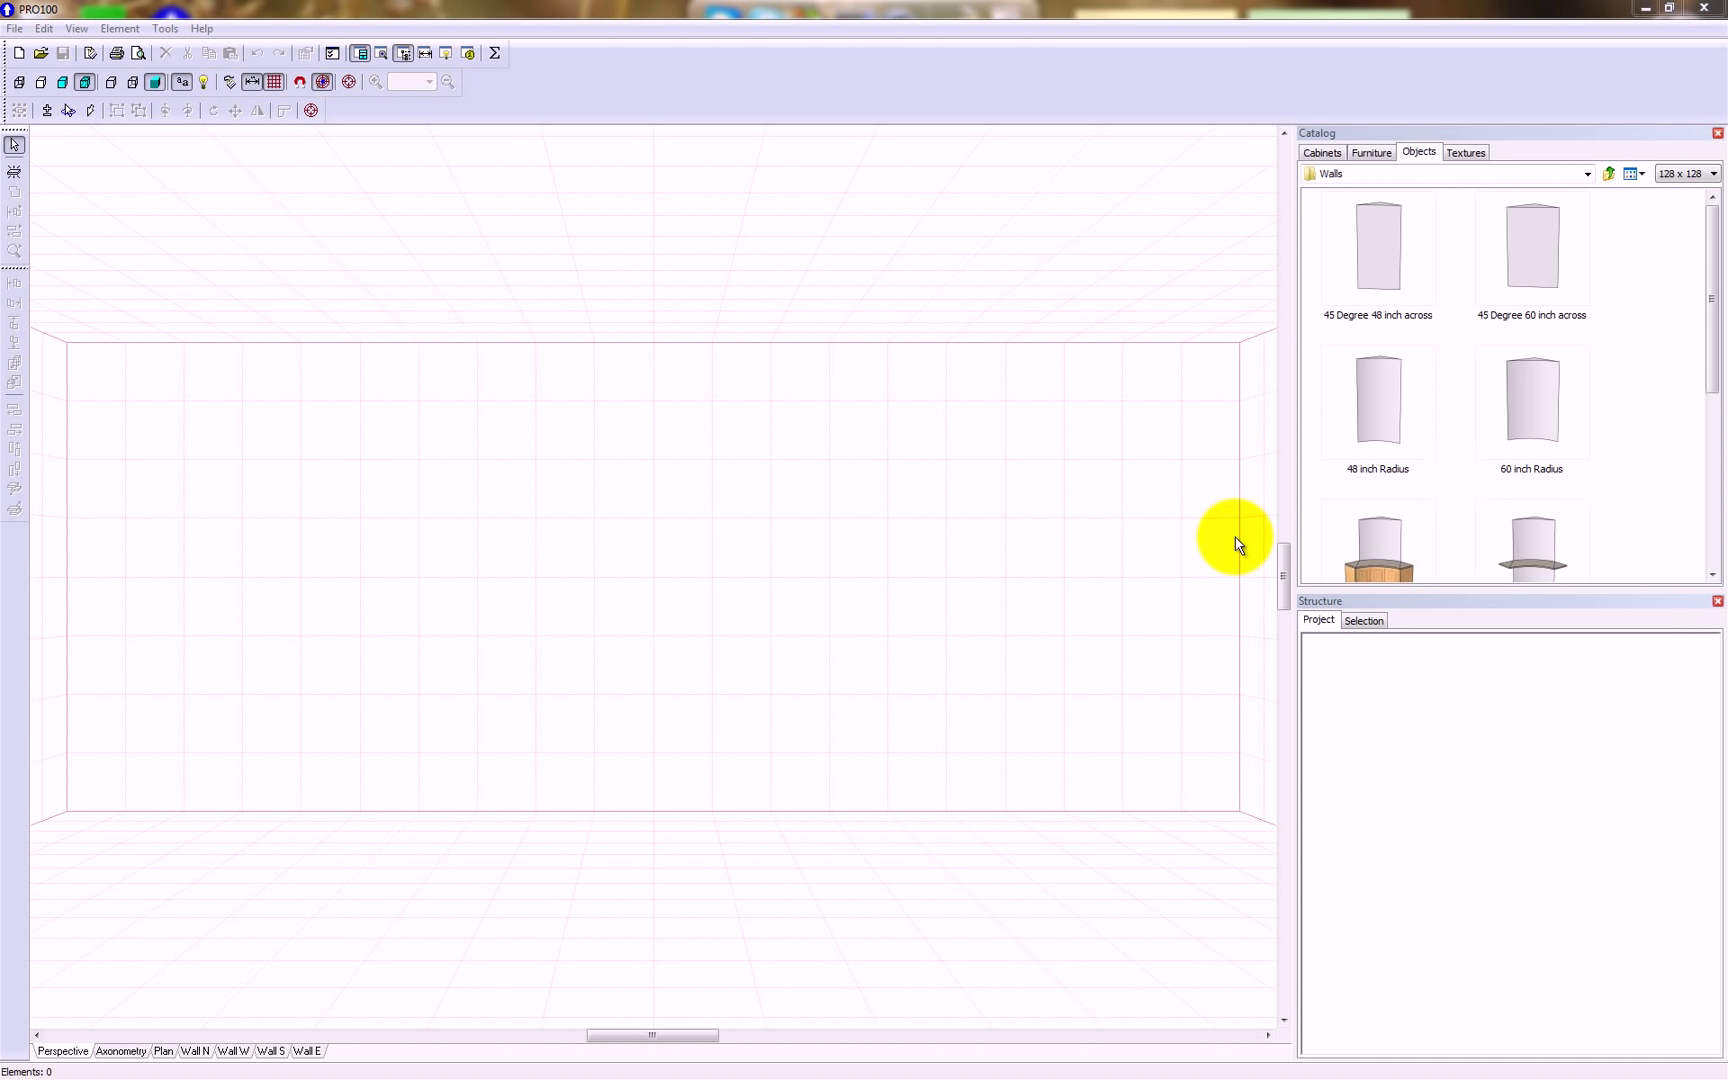
# - Pick the '45 Degree 48 inch across' corner wall from the Walls object catalog
pyautogui.click(1365, 272)
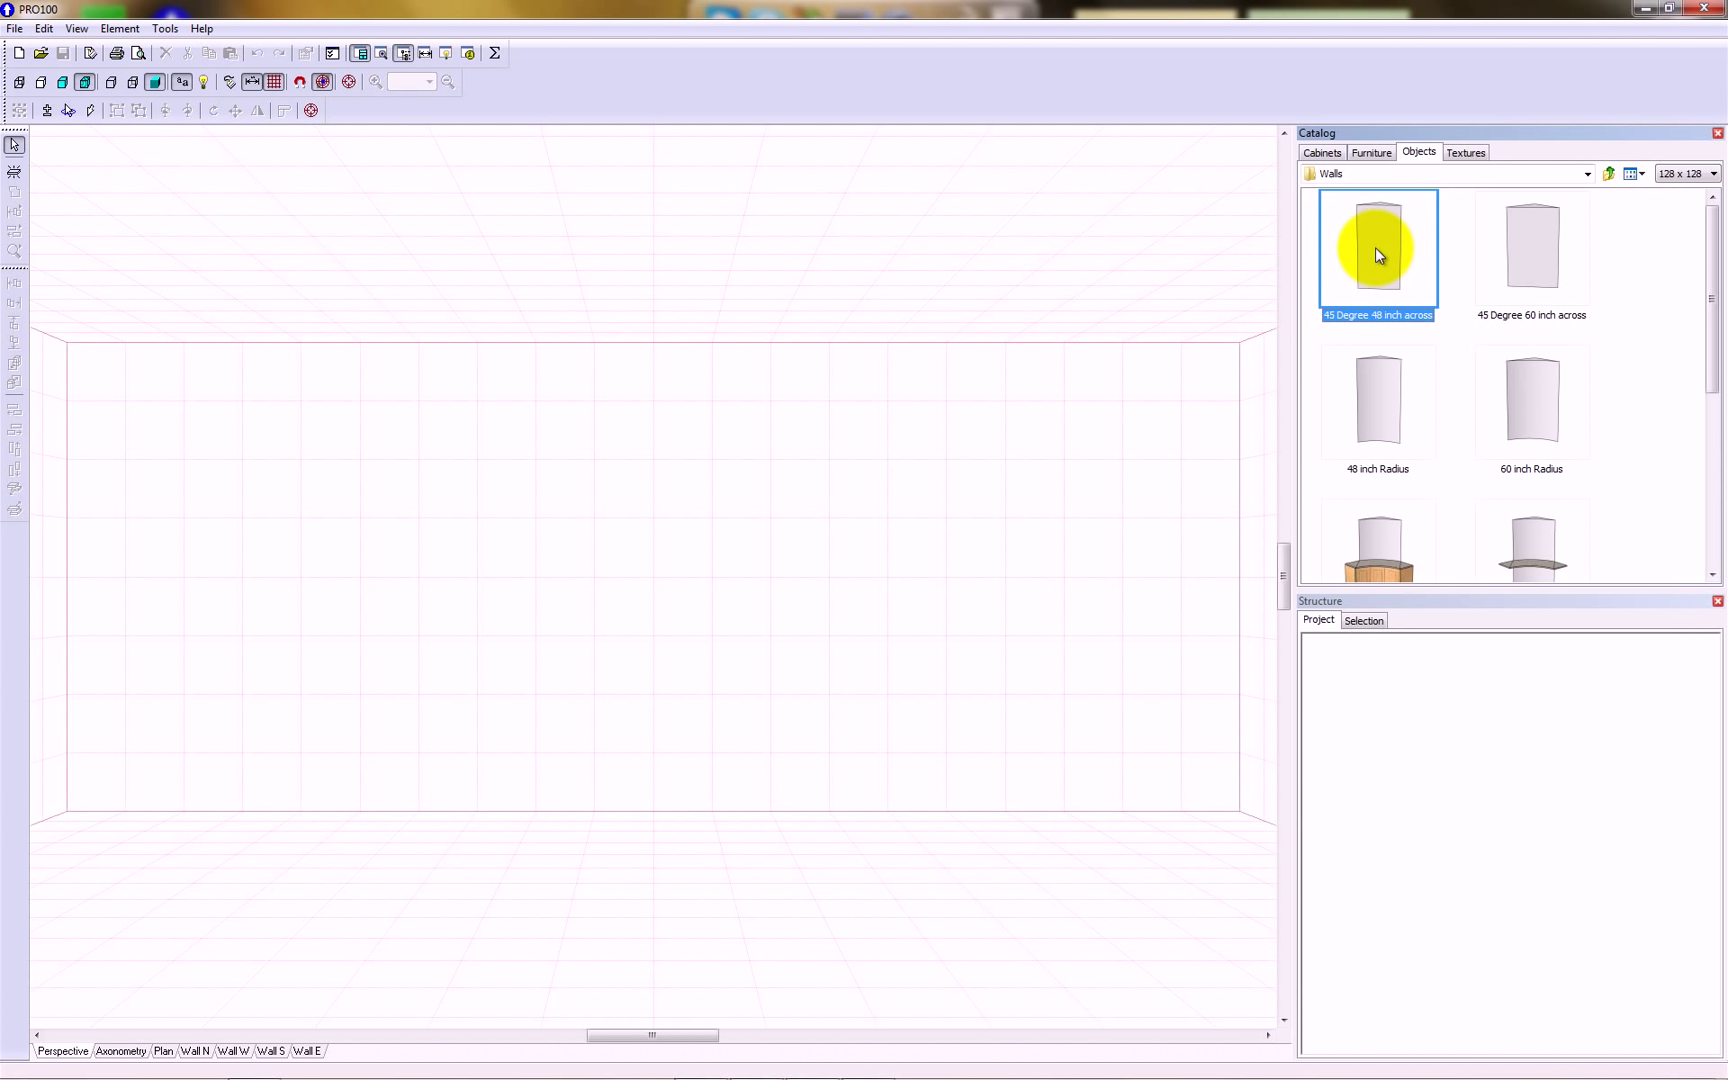
pyautogui.moveTo(1386, 222); pyautogui.dragTo(420, 700)
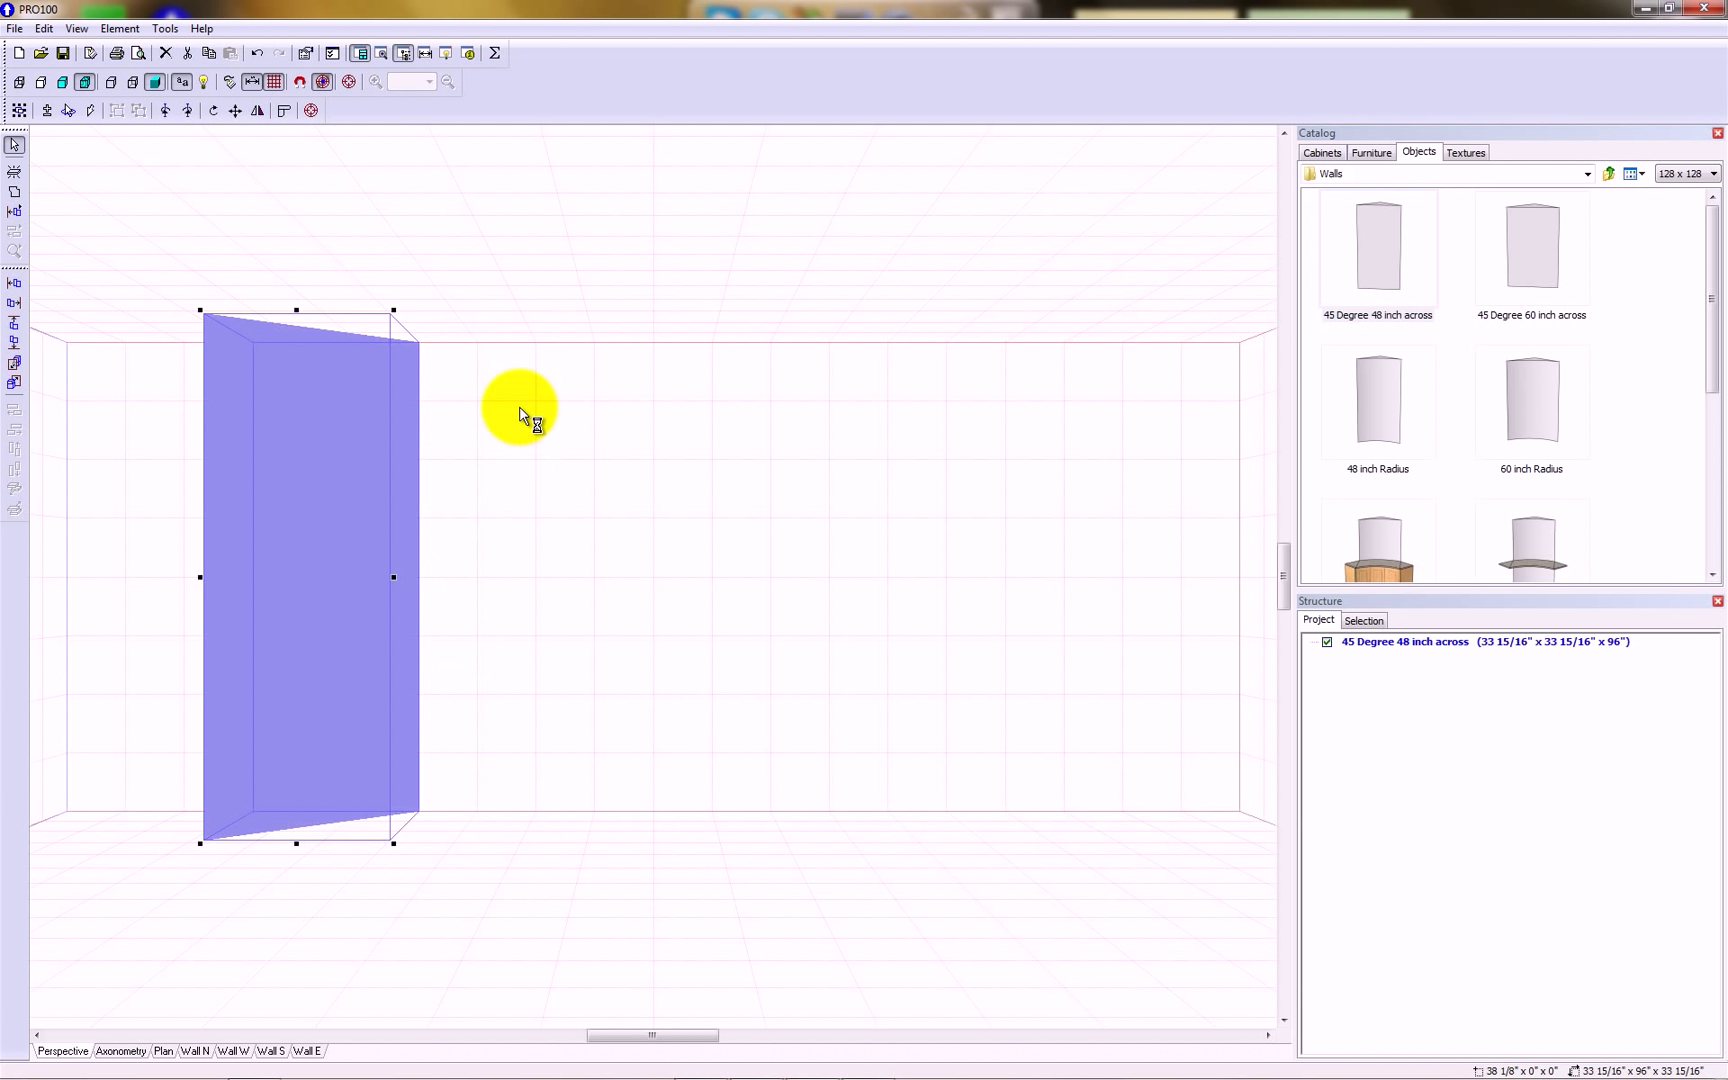
pyautogui.click(543, 321)
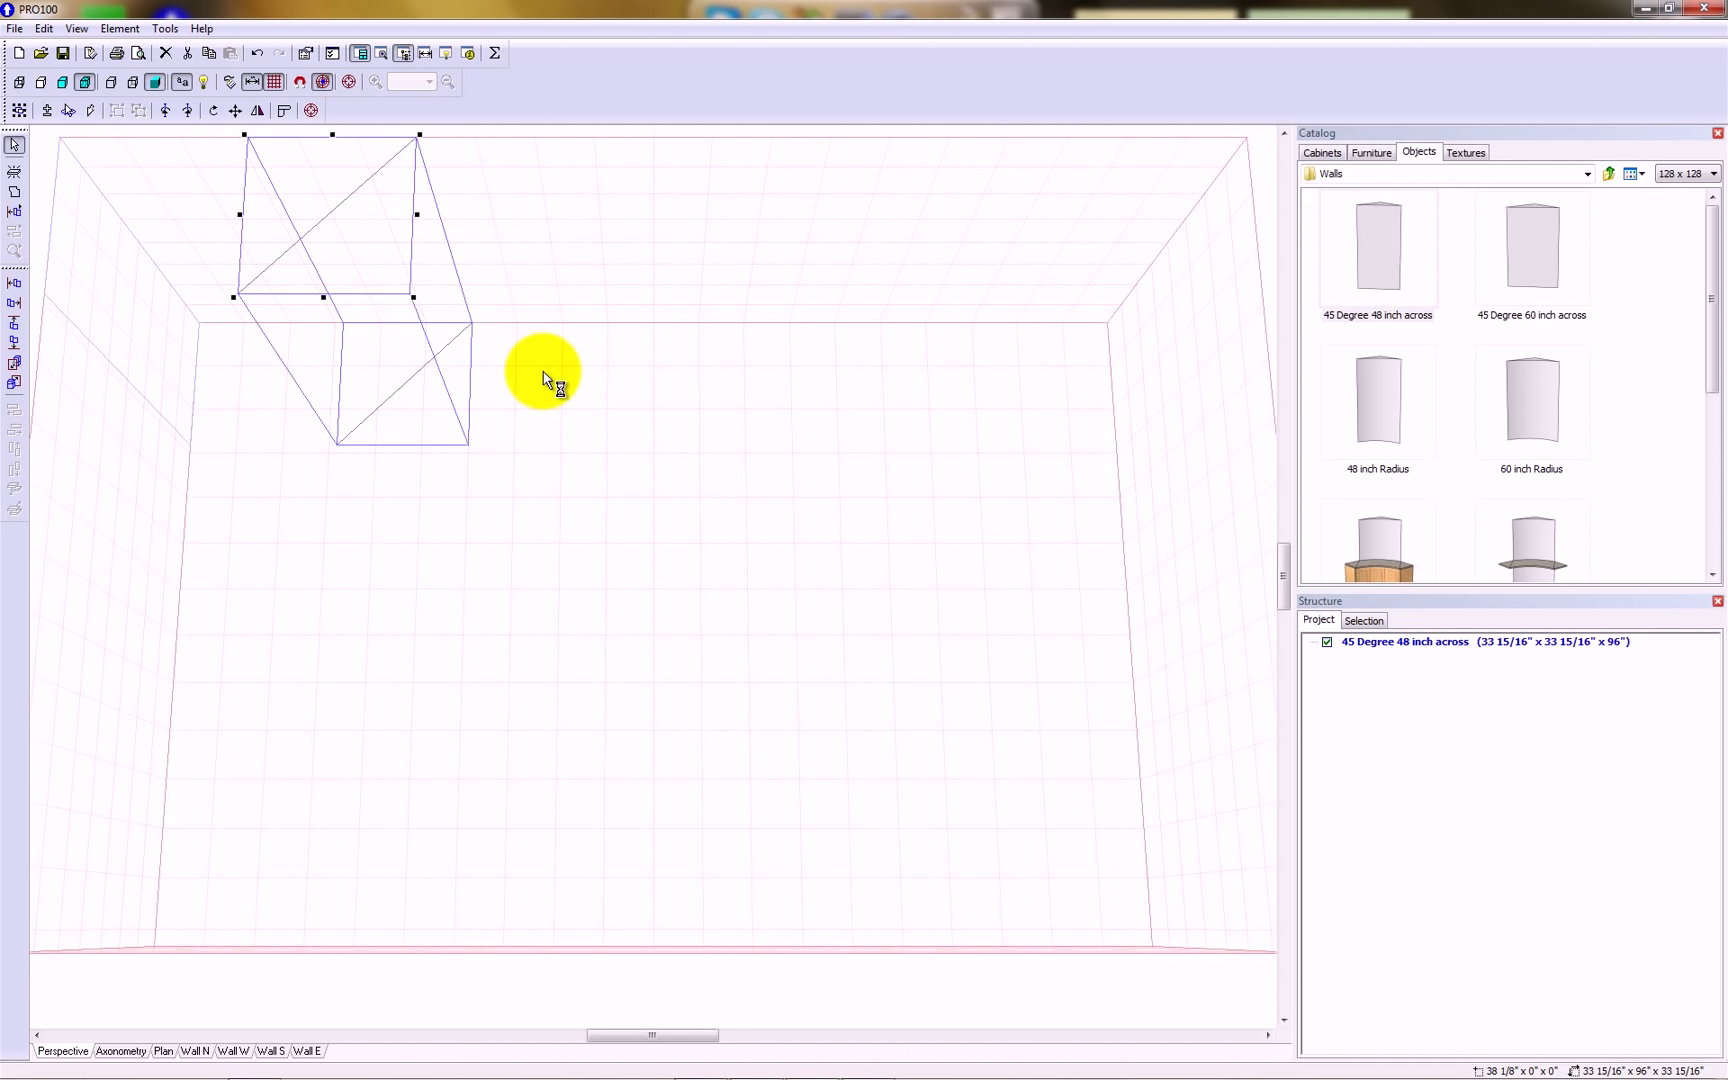
pyautogui.click(14, 283)
pyautogui.moveTo(617, 512); pyautogui.dragTo(486, 463)
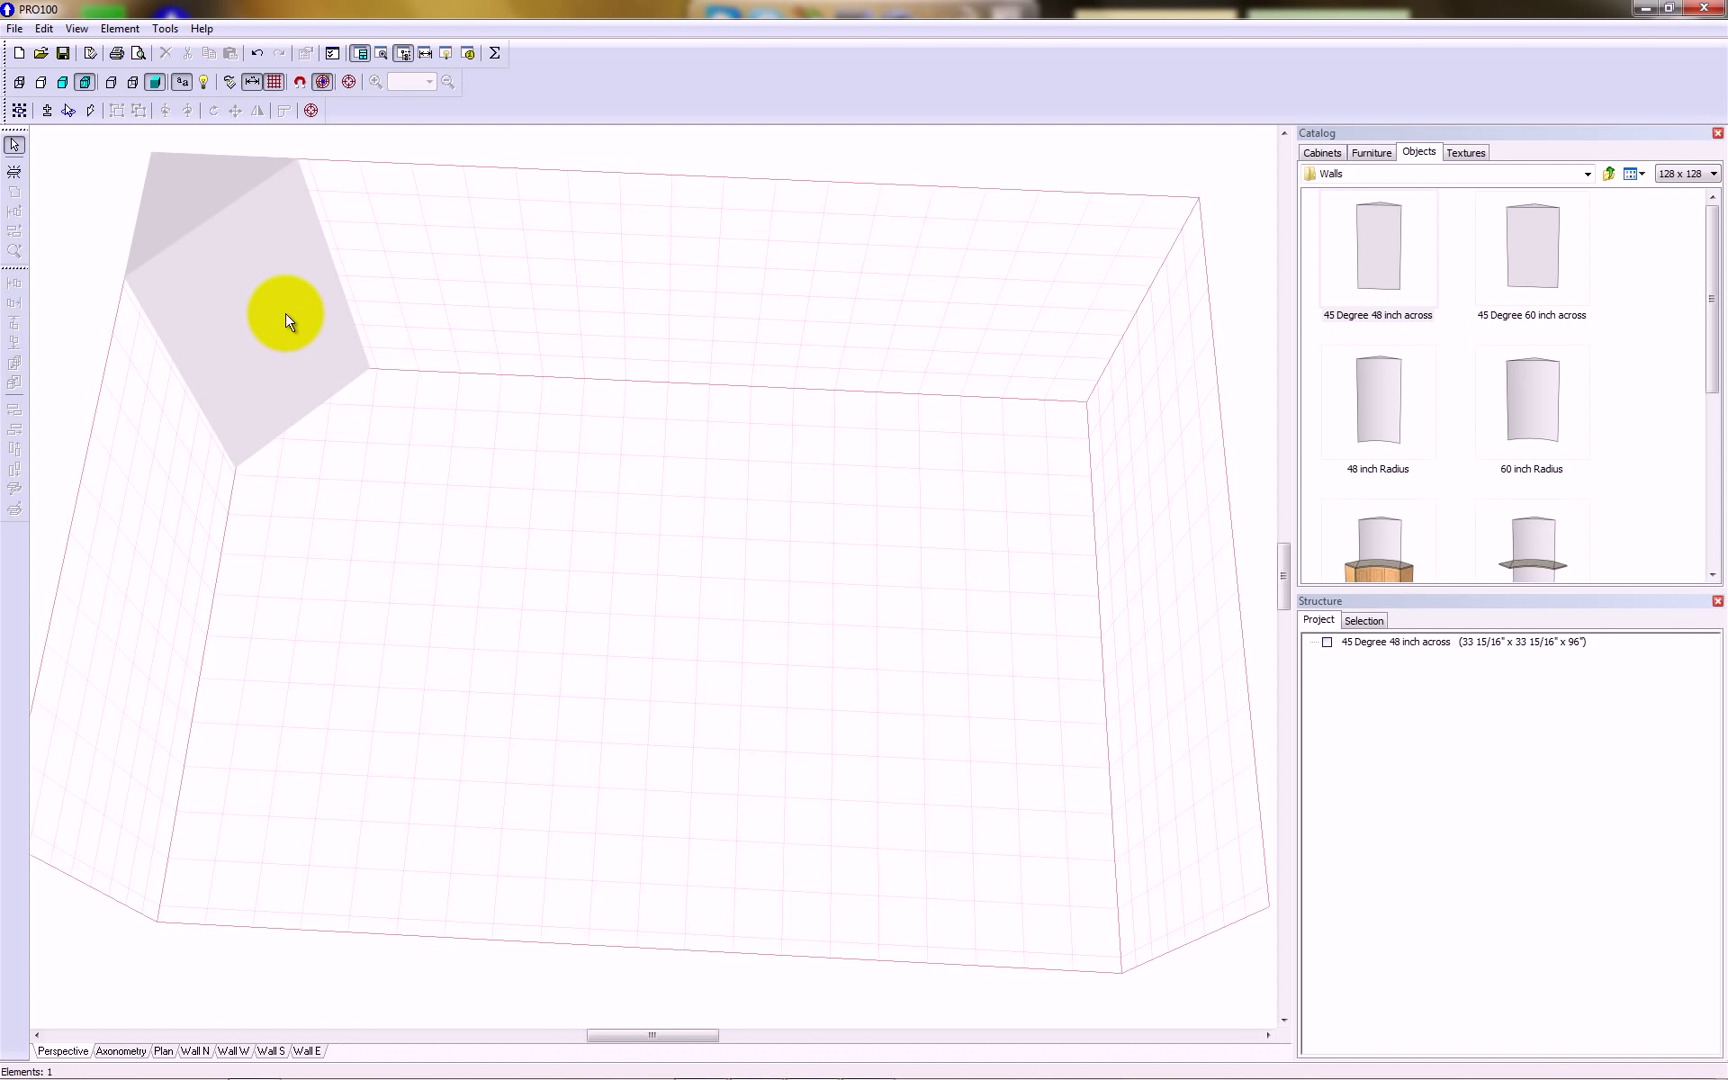
pyautogui.click(265, 283)
pyautogui.press('Delete')
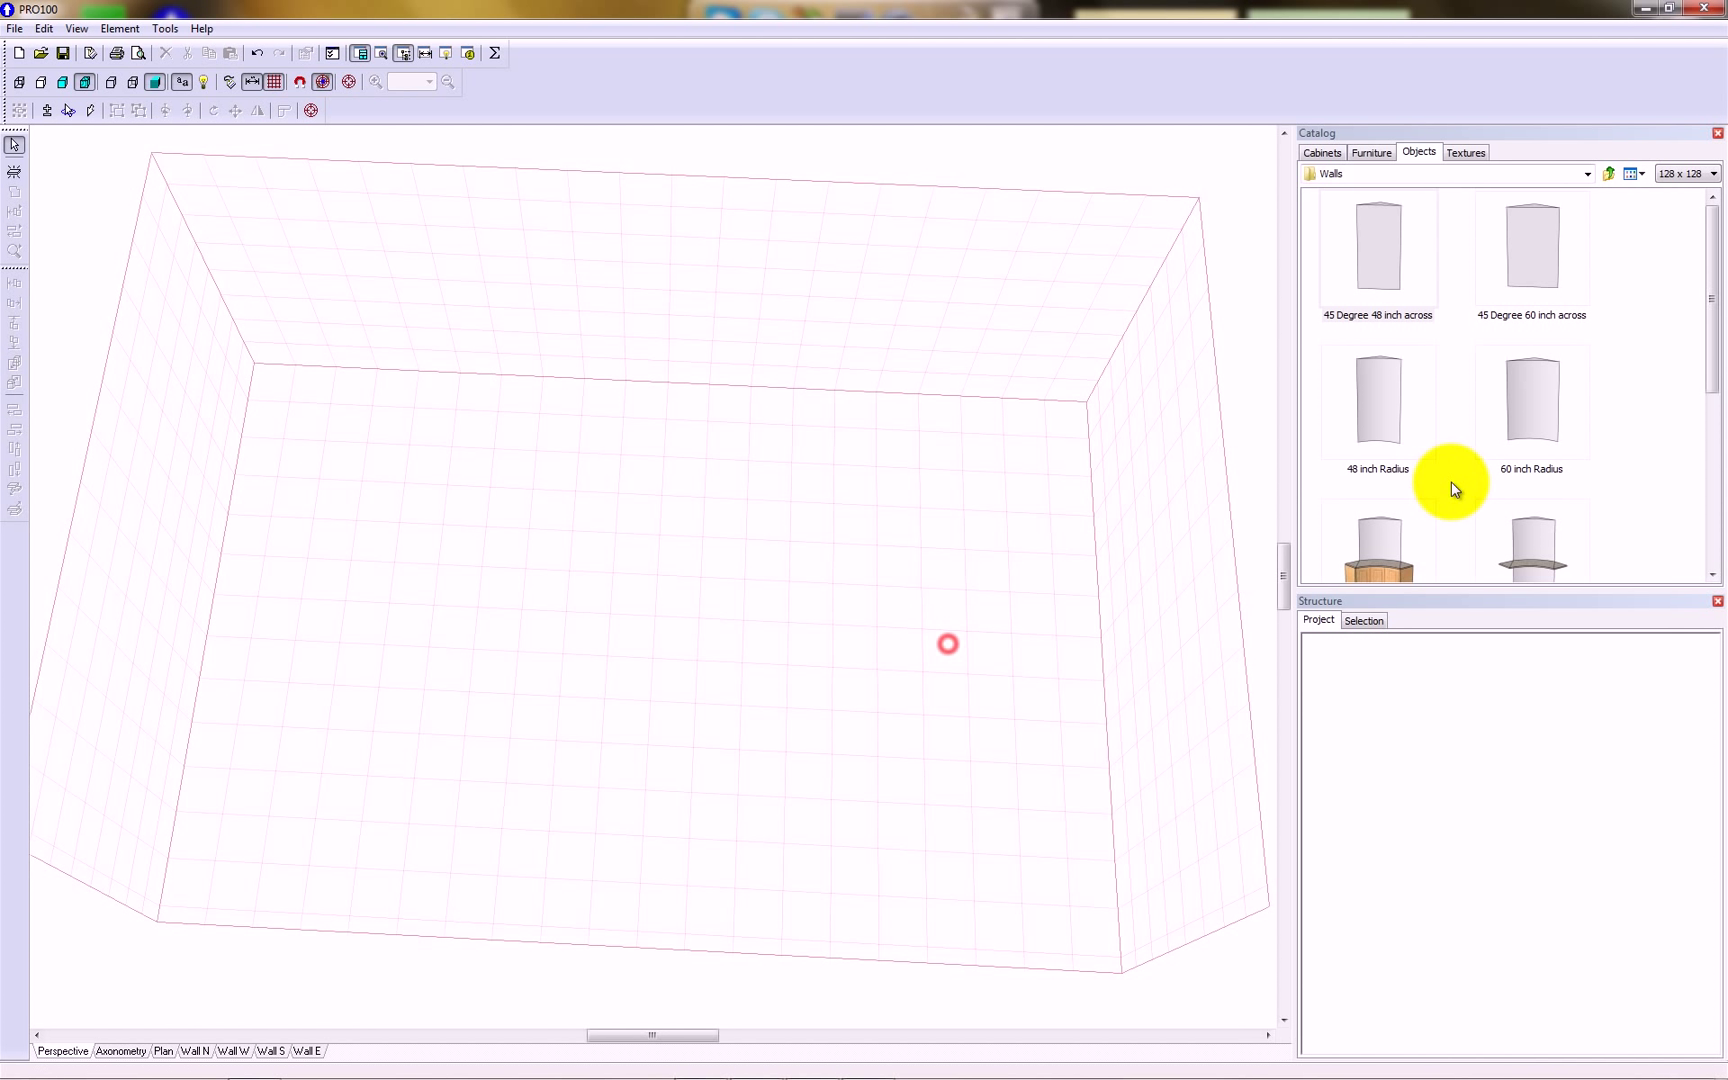
pyautogui.click(1382, 383)
pyautogui.moveTo(1388, 385); pyautogui.dragTo(562, 548)
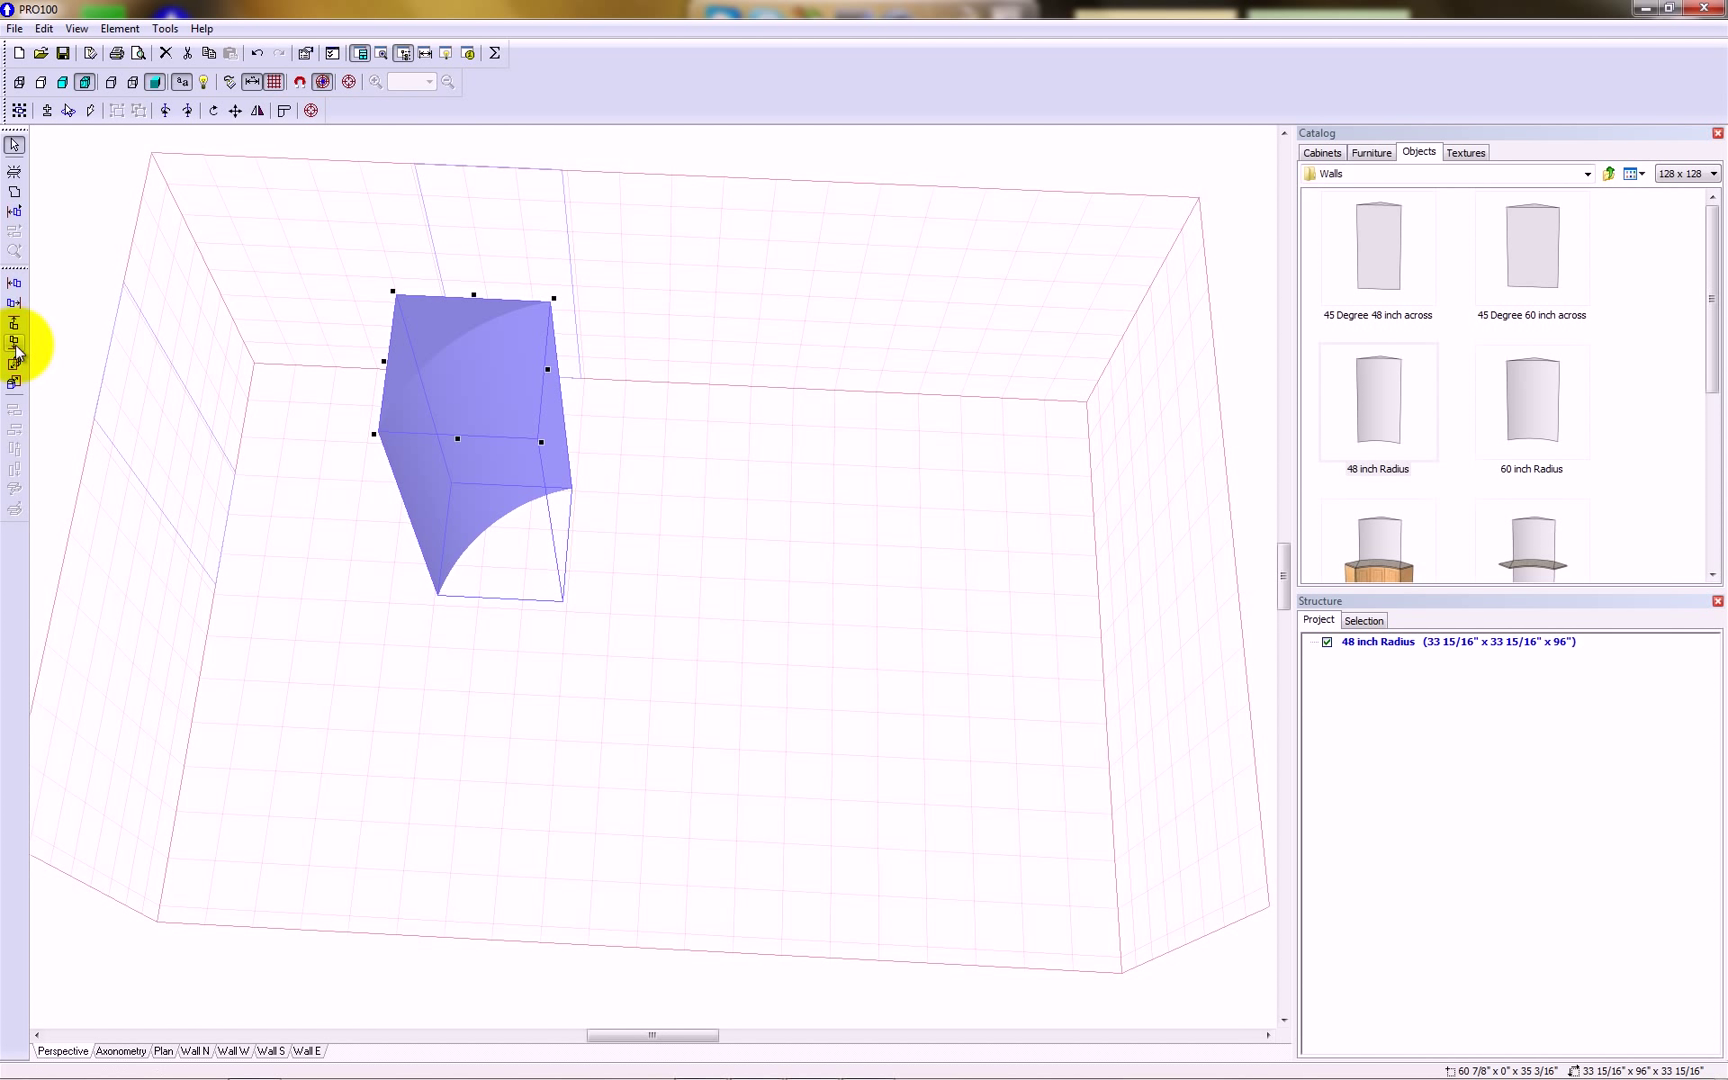
pyautogui.click(14, 287)
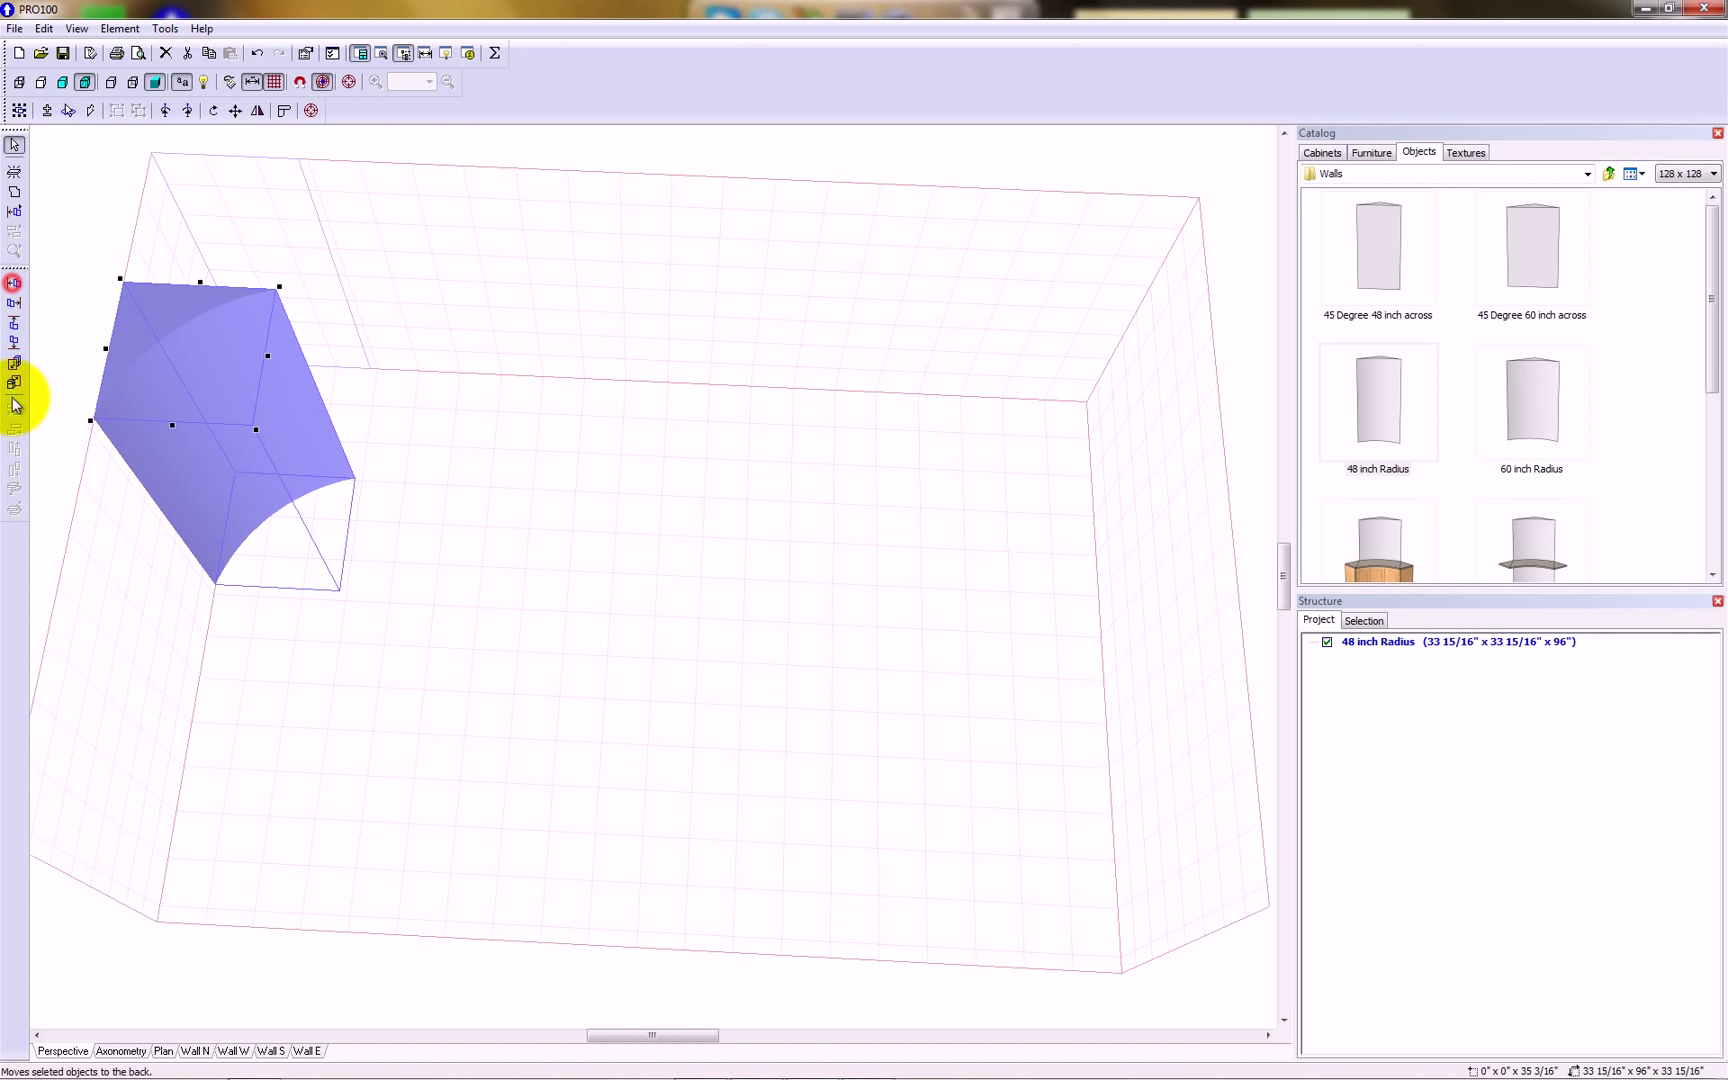
pyautogui.click(14, 380)
pyautogui.click(503, 398)
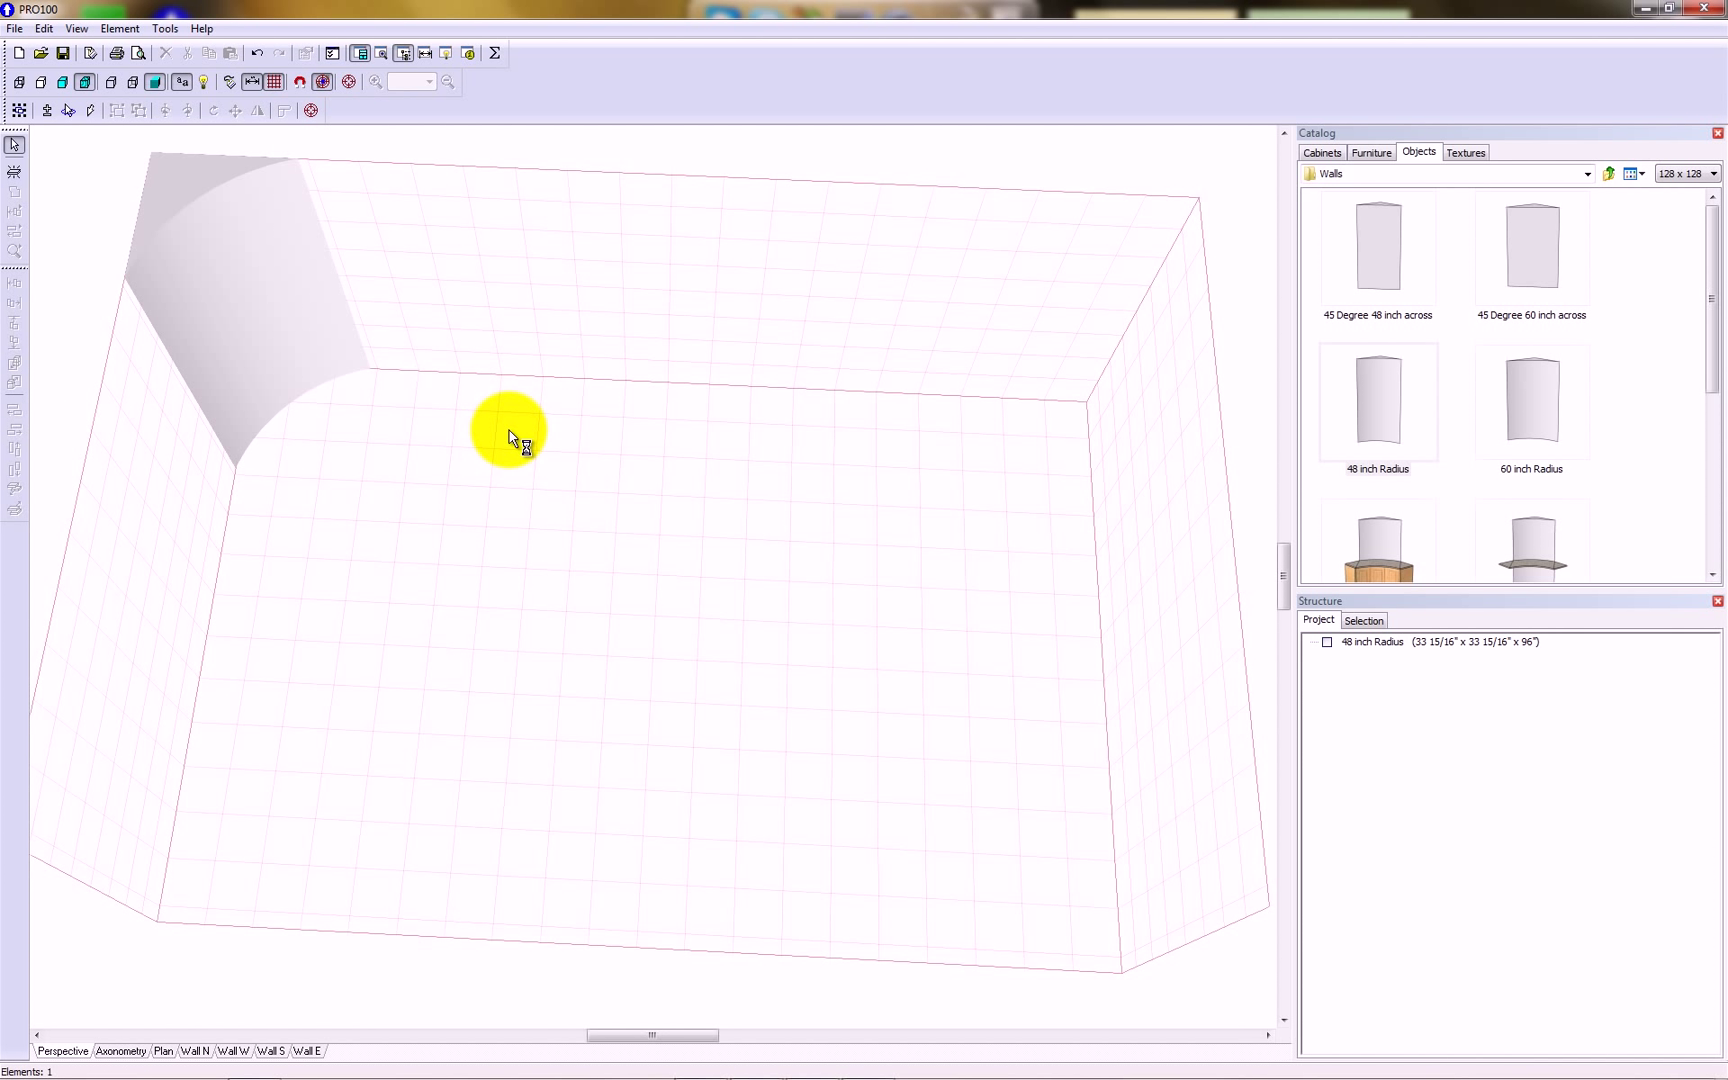
pyautogui.click(250, 293)
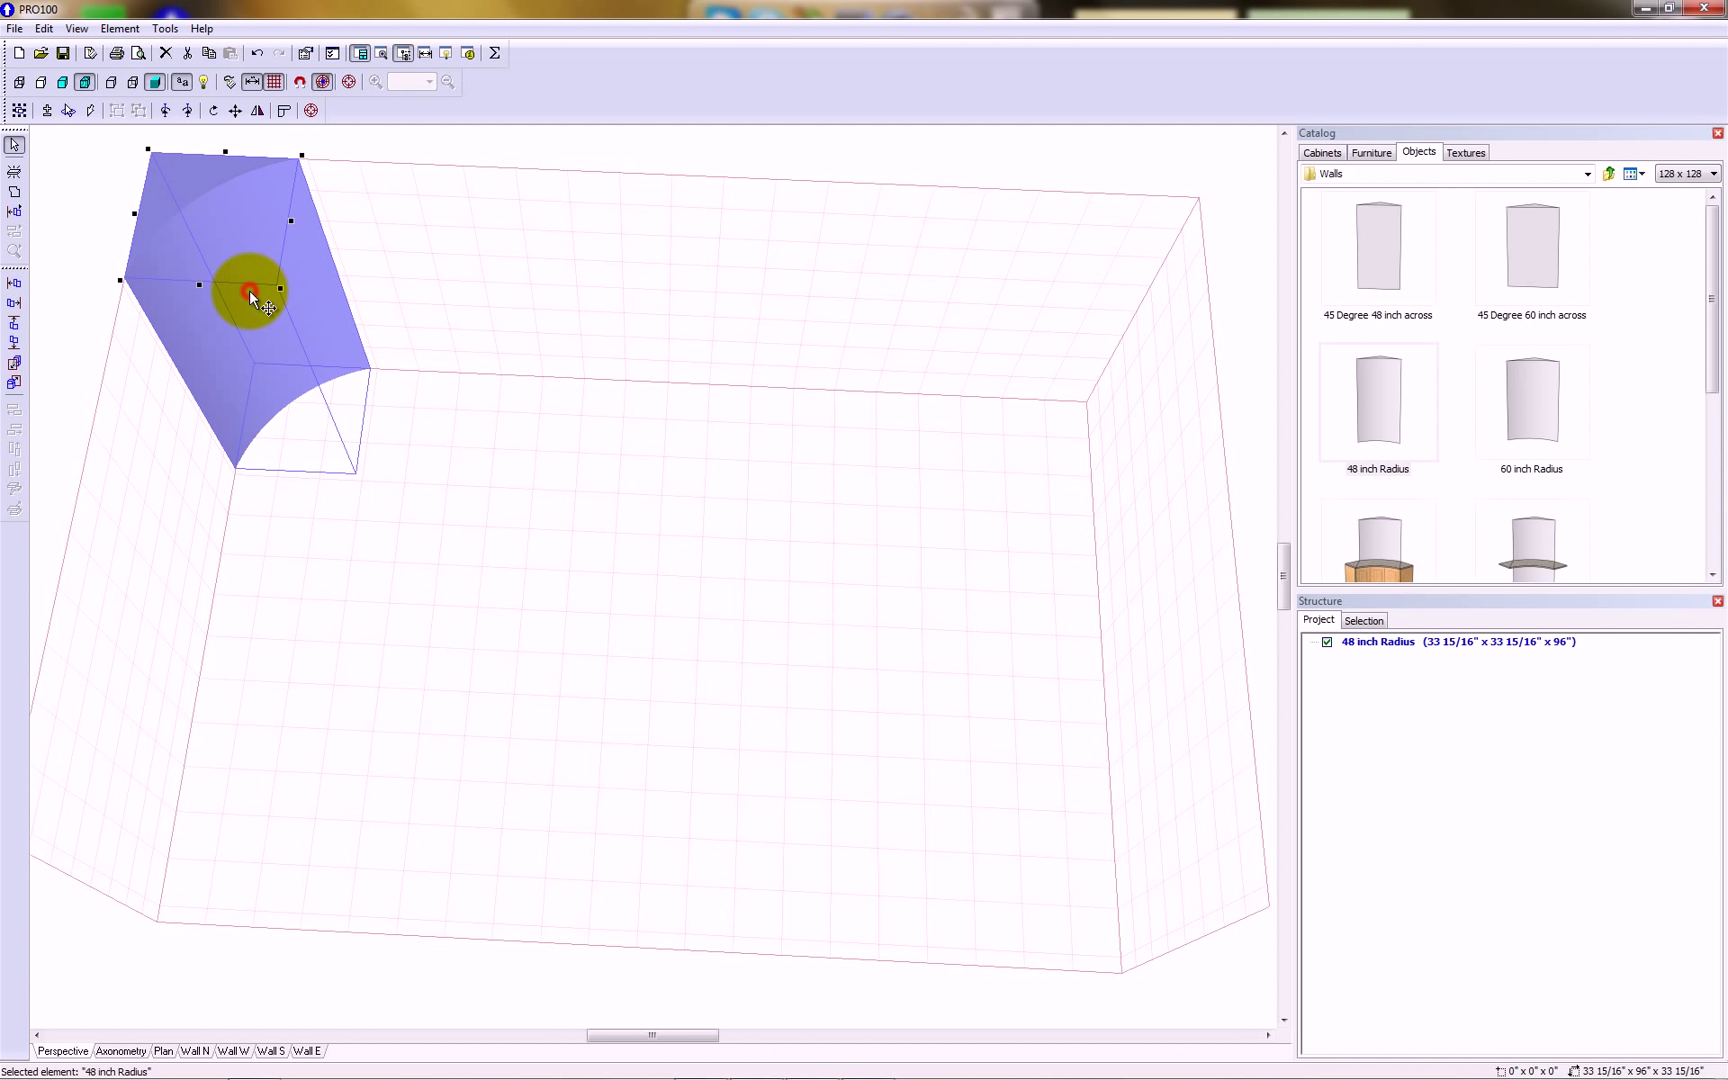
# - Delete the curved corner wall, place a new square panel on the back wall, and edit its shape
pyautogui.press('Delete')
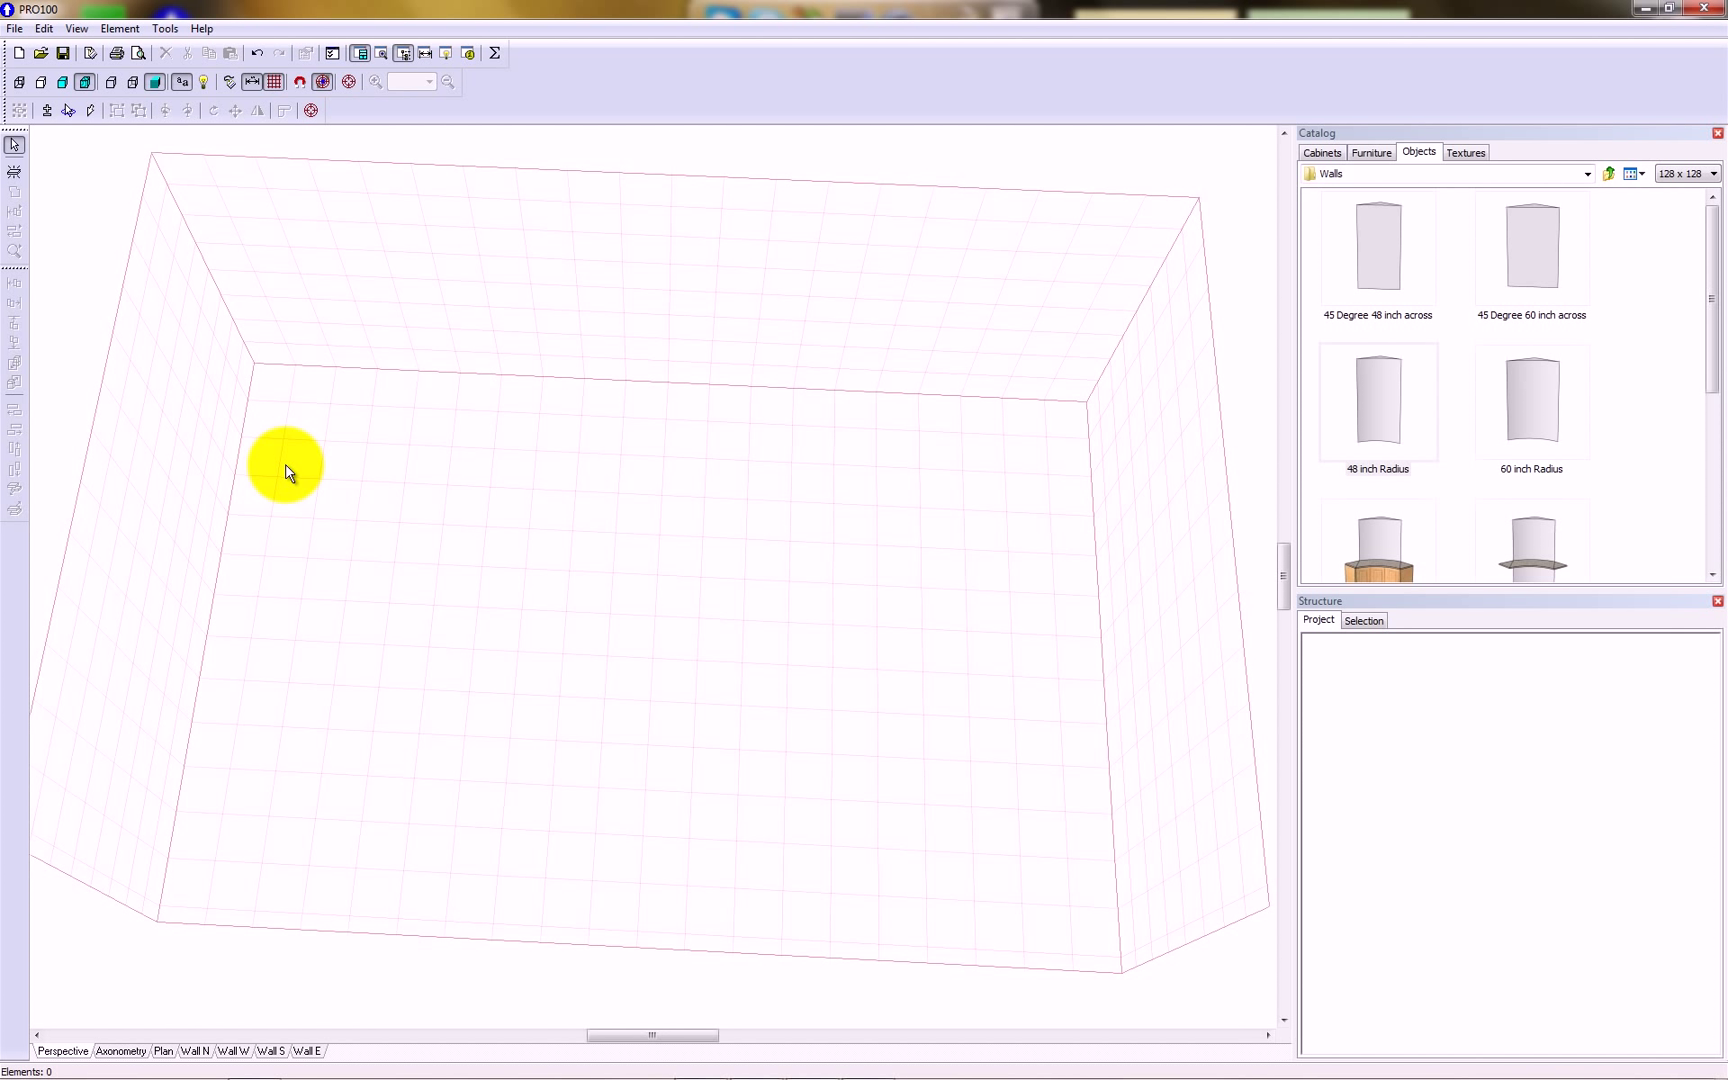
pyautogui.click(15, 175)
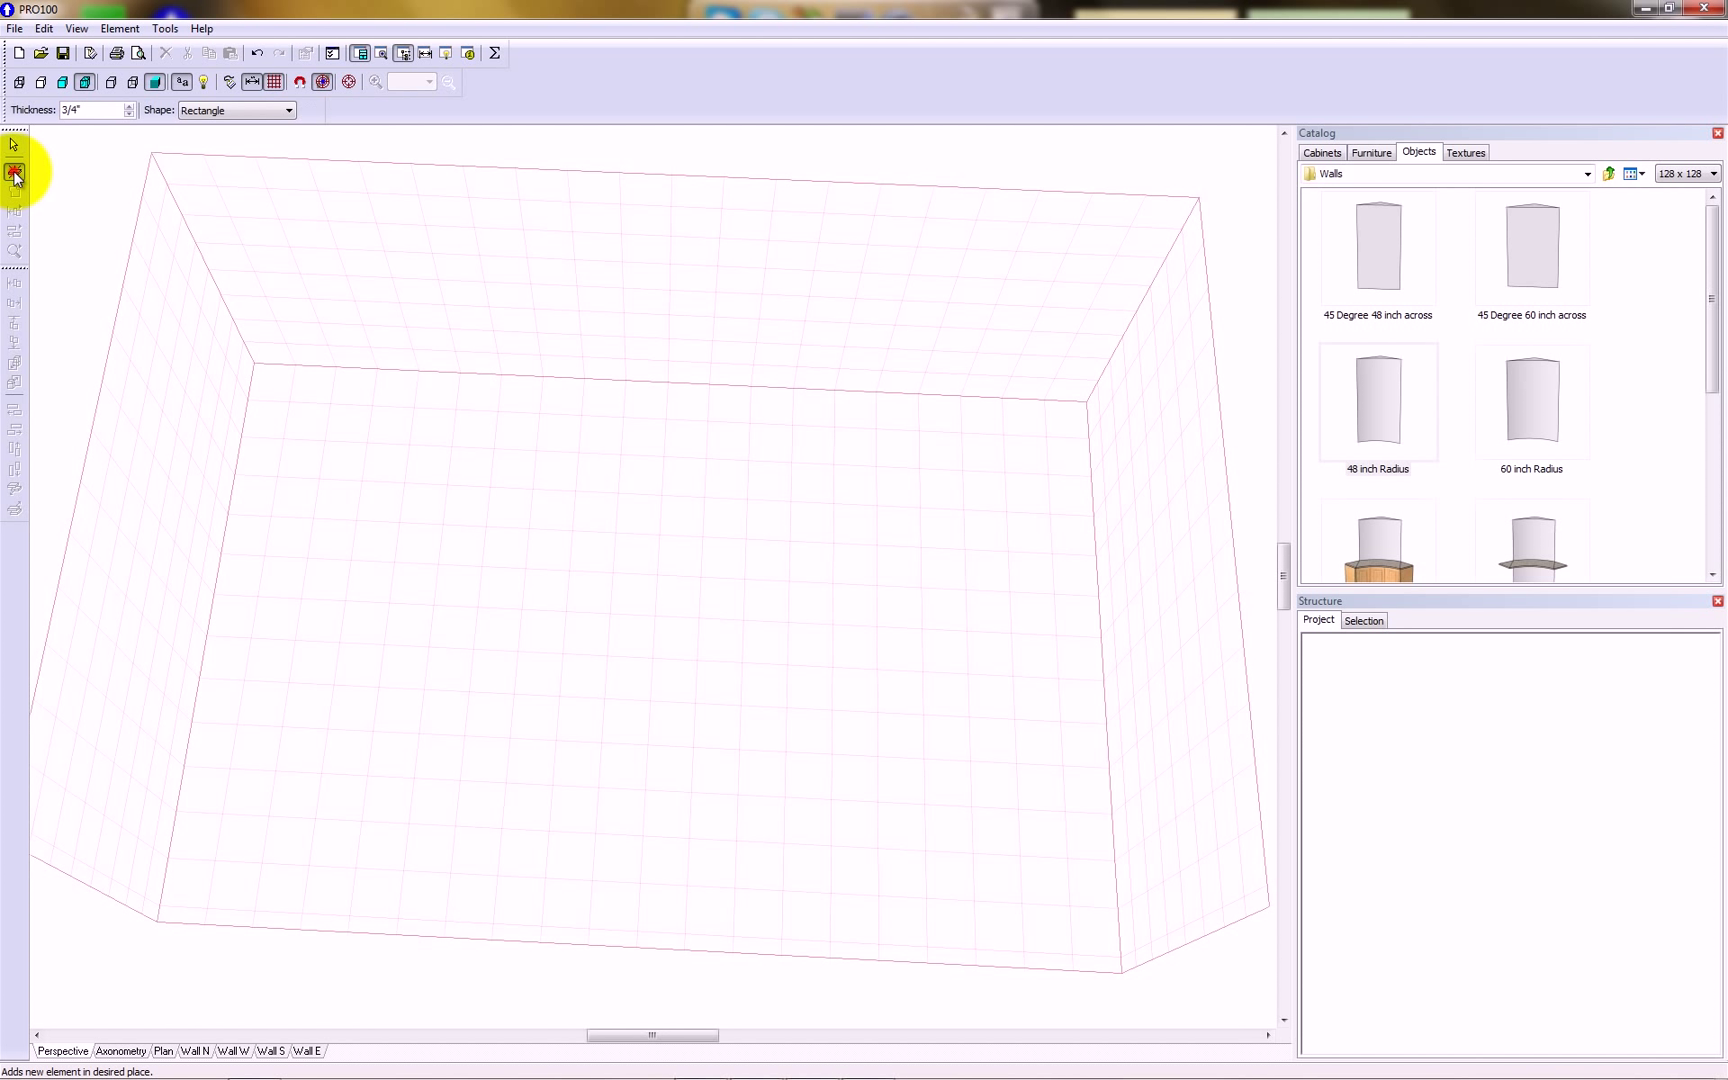
pyautogui.click(332, 409)
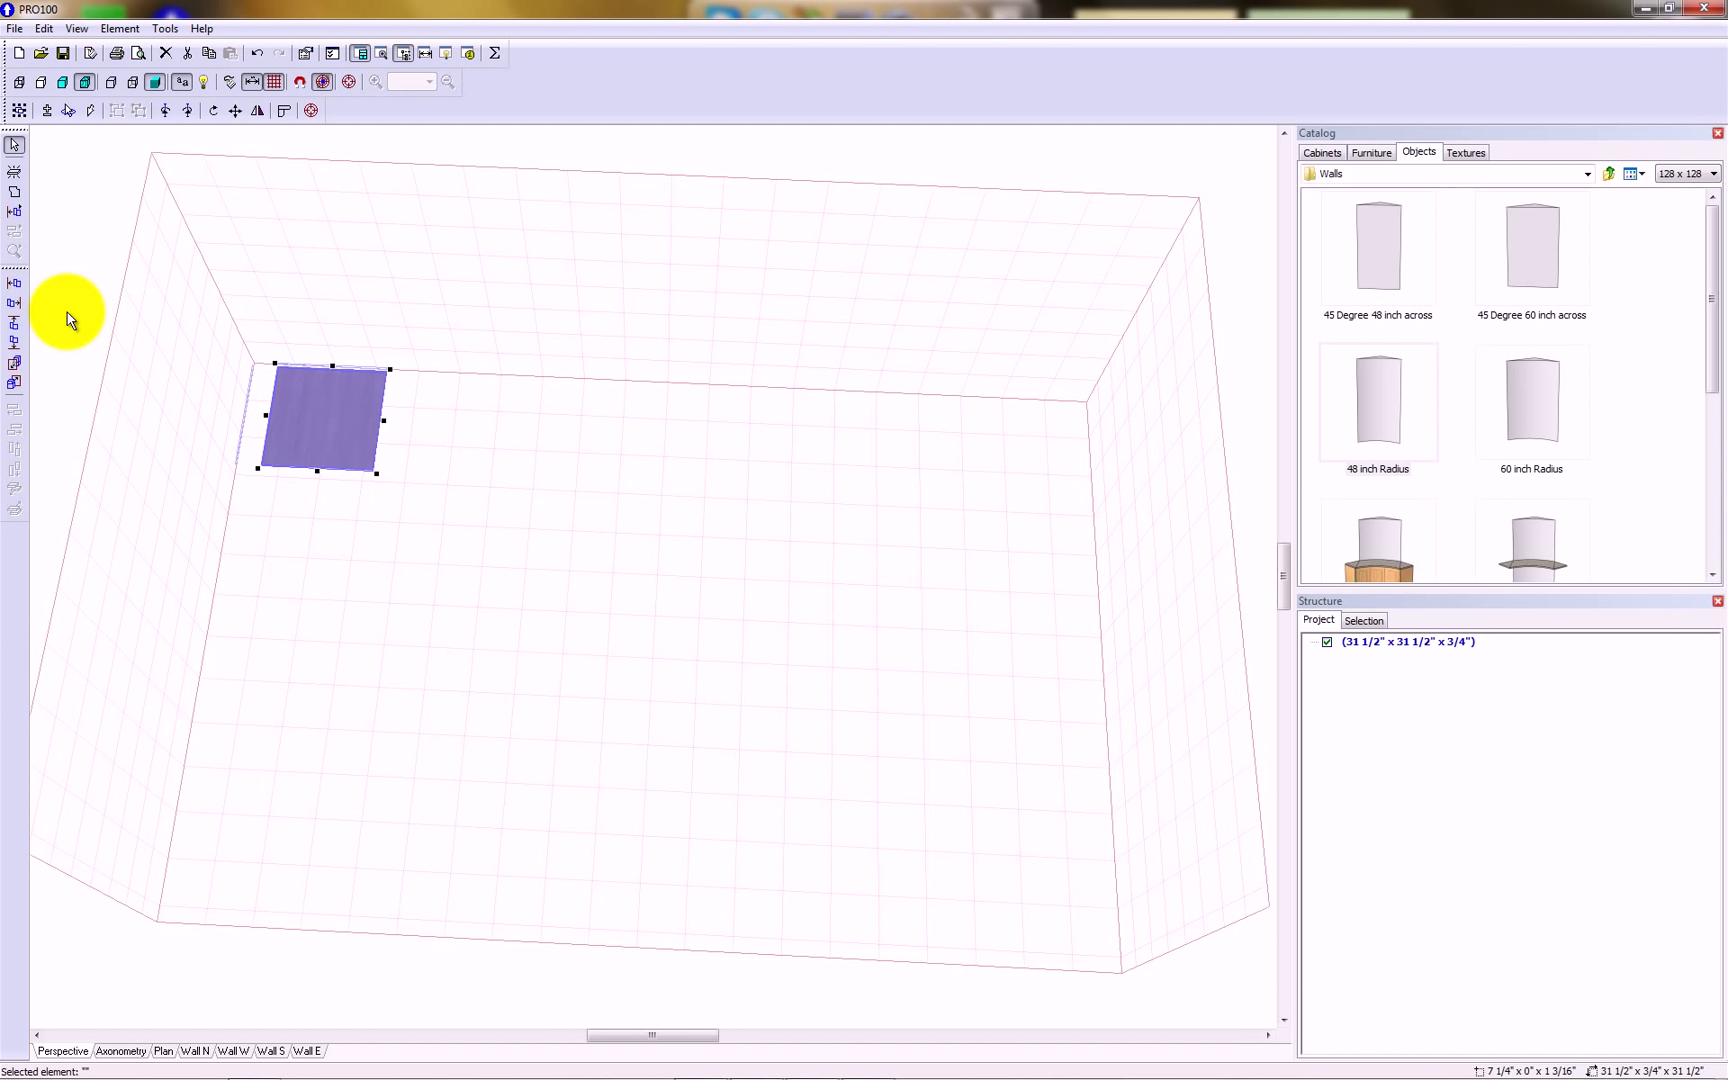
pyautogui.rightClick(319, 404)
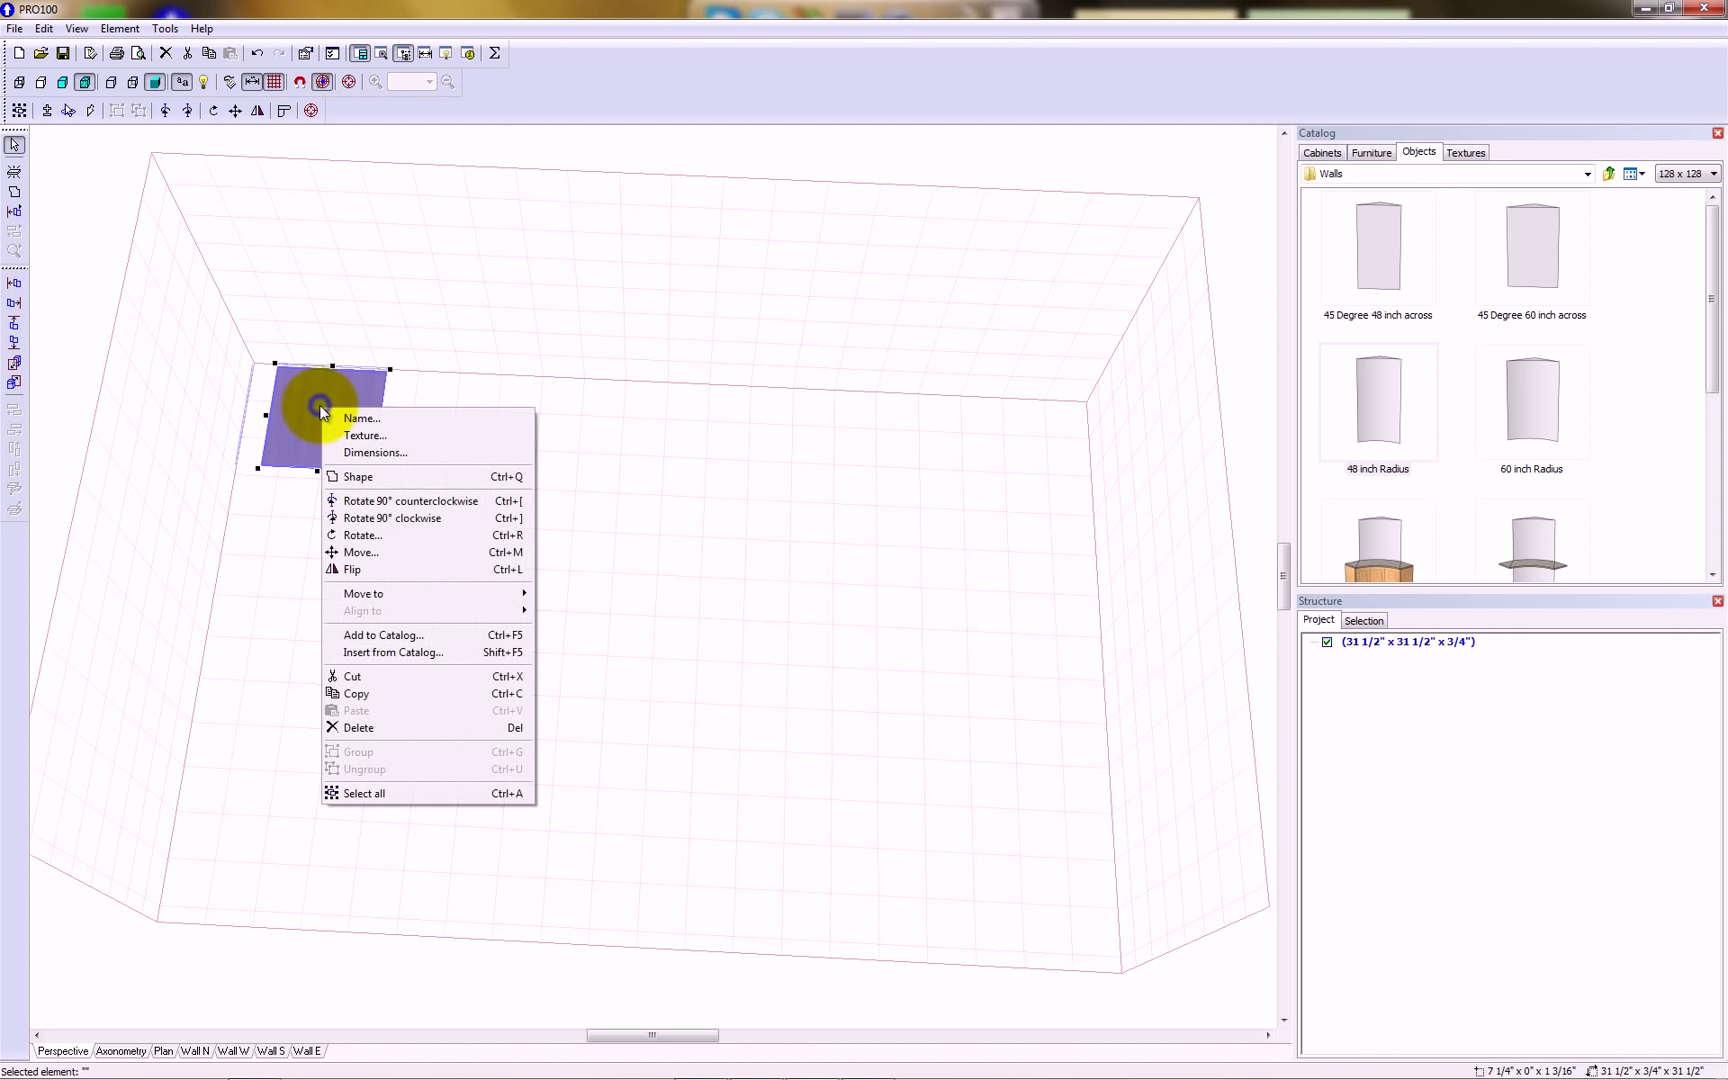
pyautogui.click(379, 476)
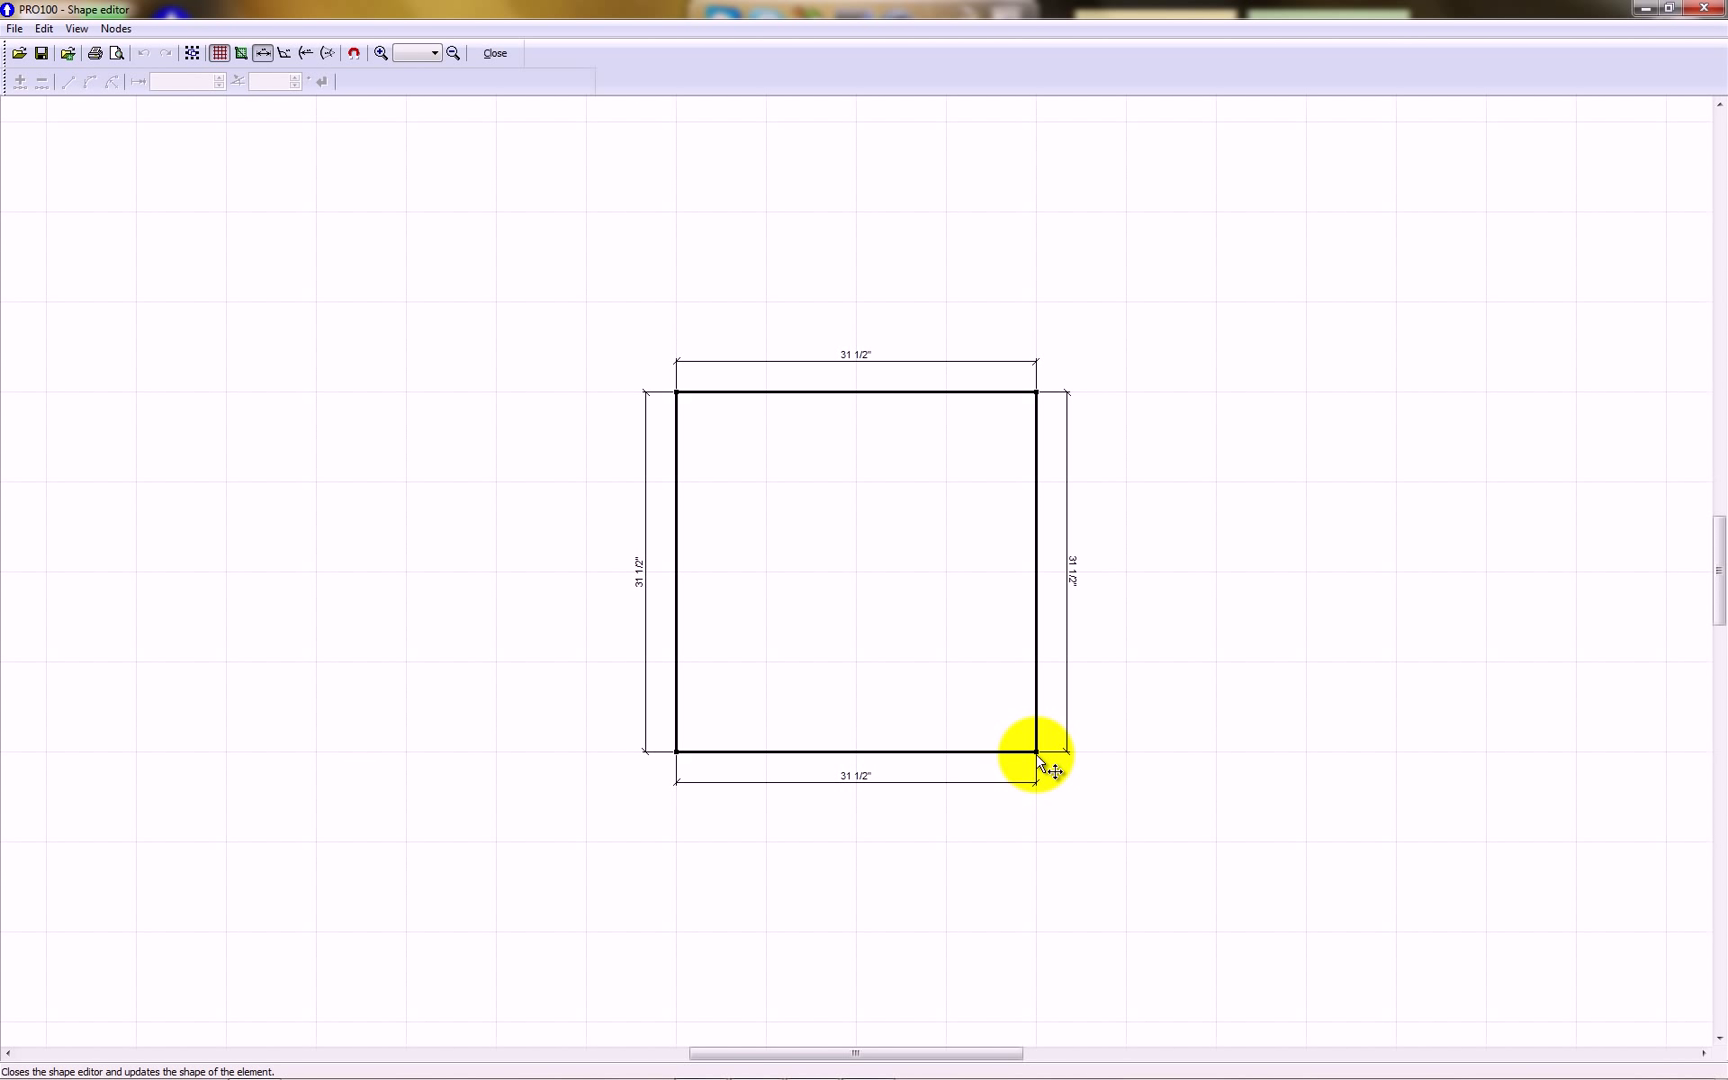
# - Remove the square's bottom-right corner node to make a right triangle with a 44 9/16" diagonal
pyautogui.click(1039, 756)
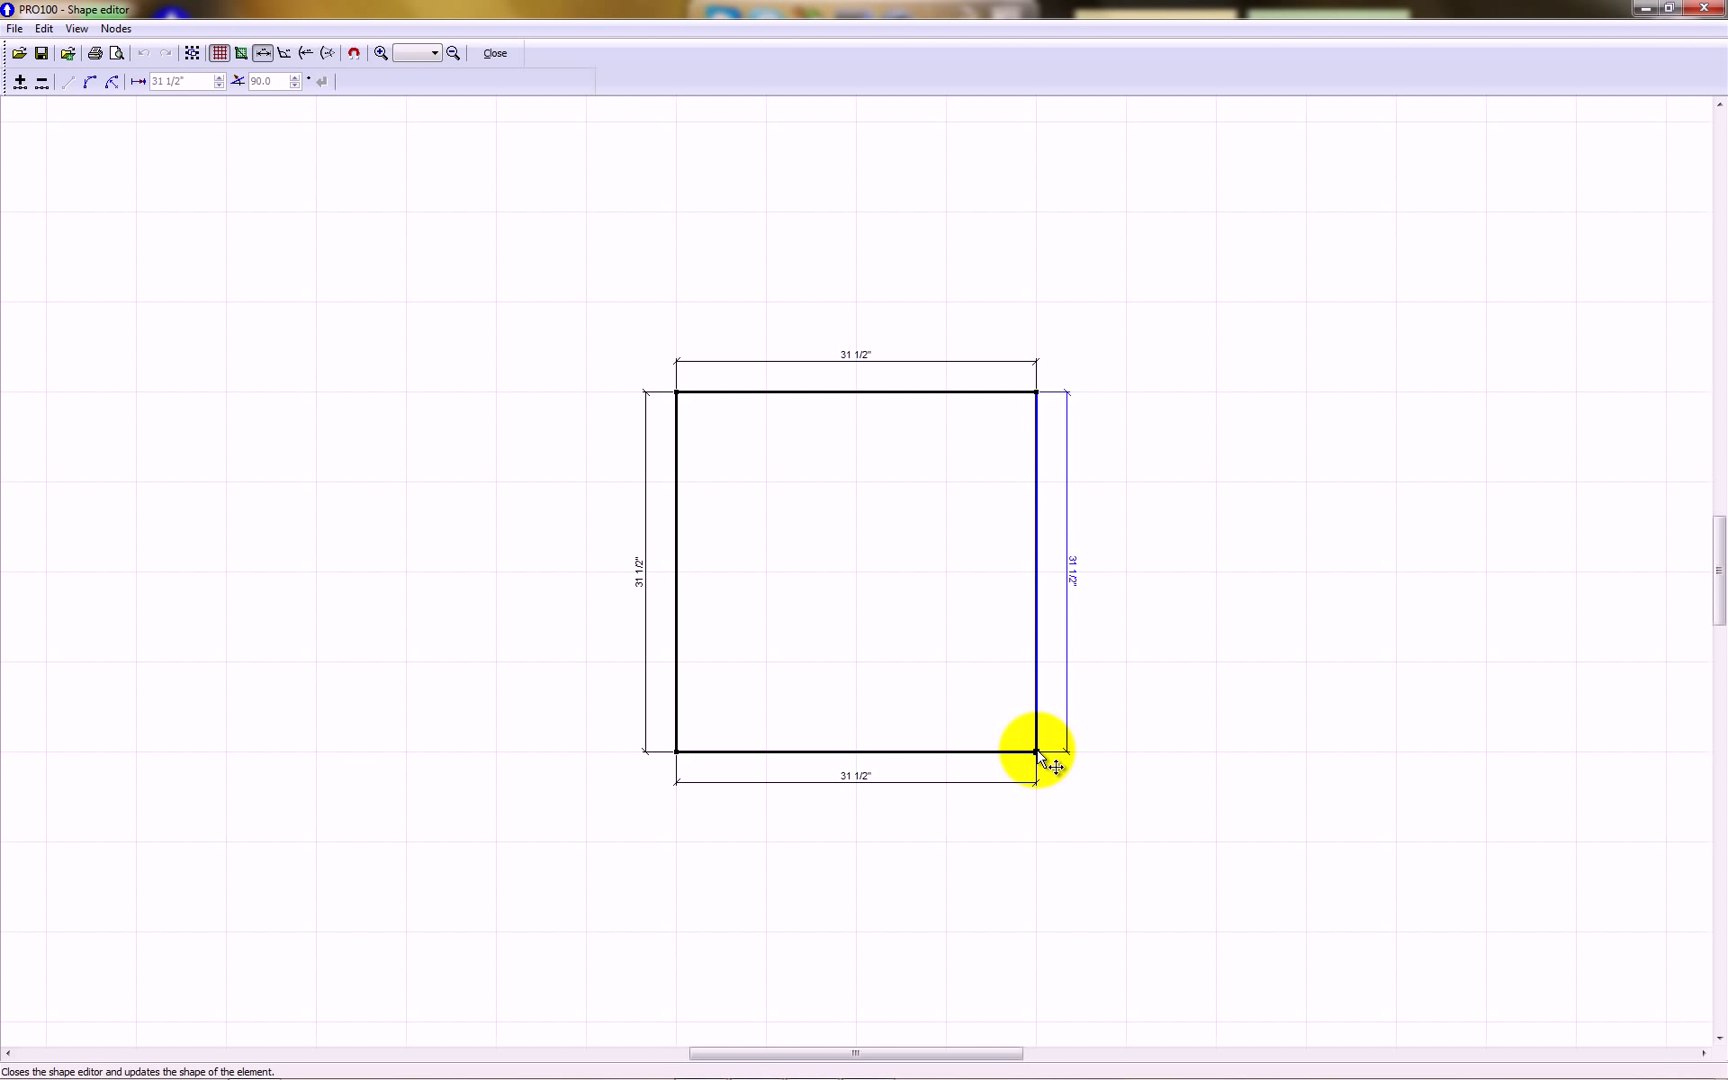
pyautogui.press('Delete')
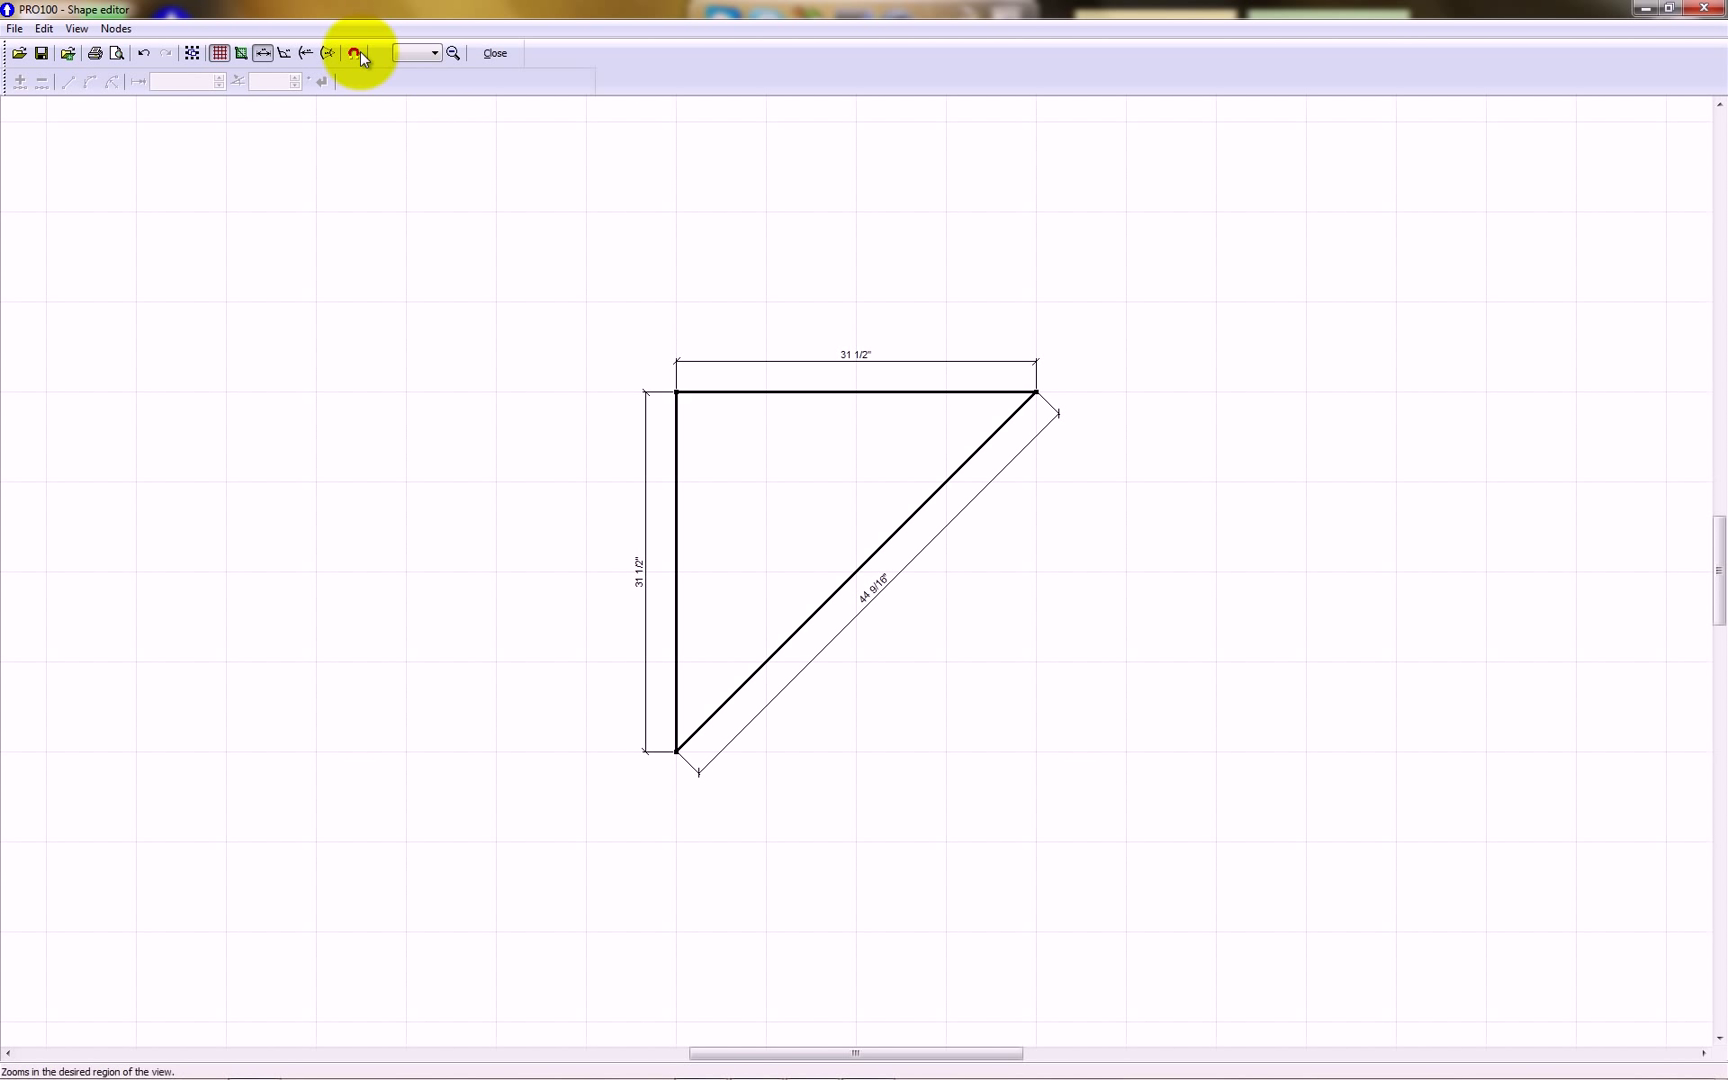
# - Set the triangular panel's height to 10" with the Height lock turned off
pyautogui.click(493, 53)
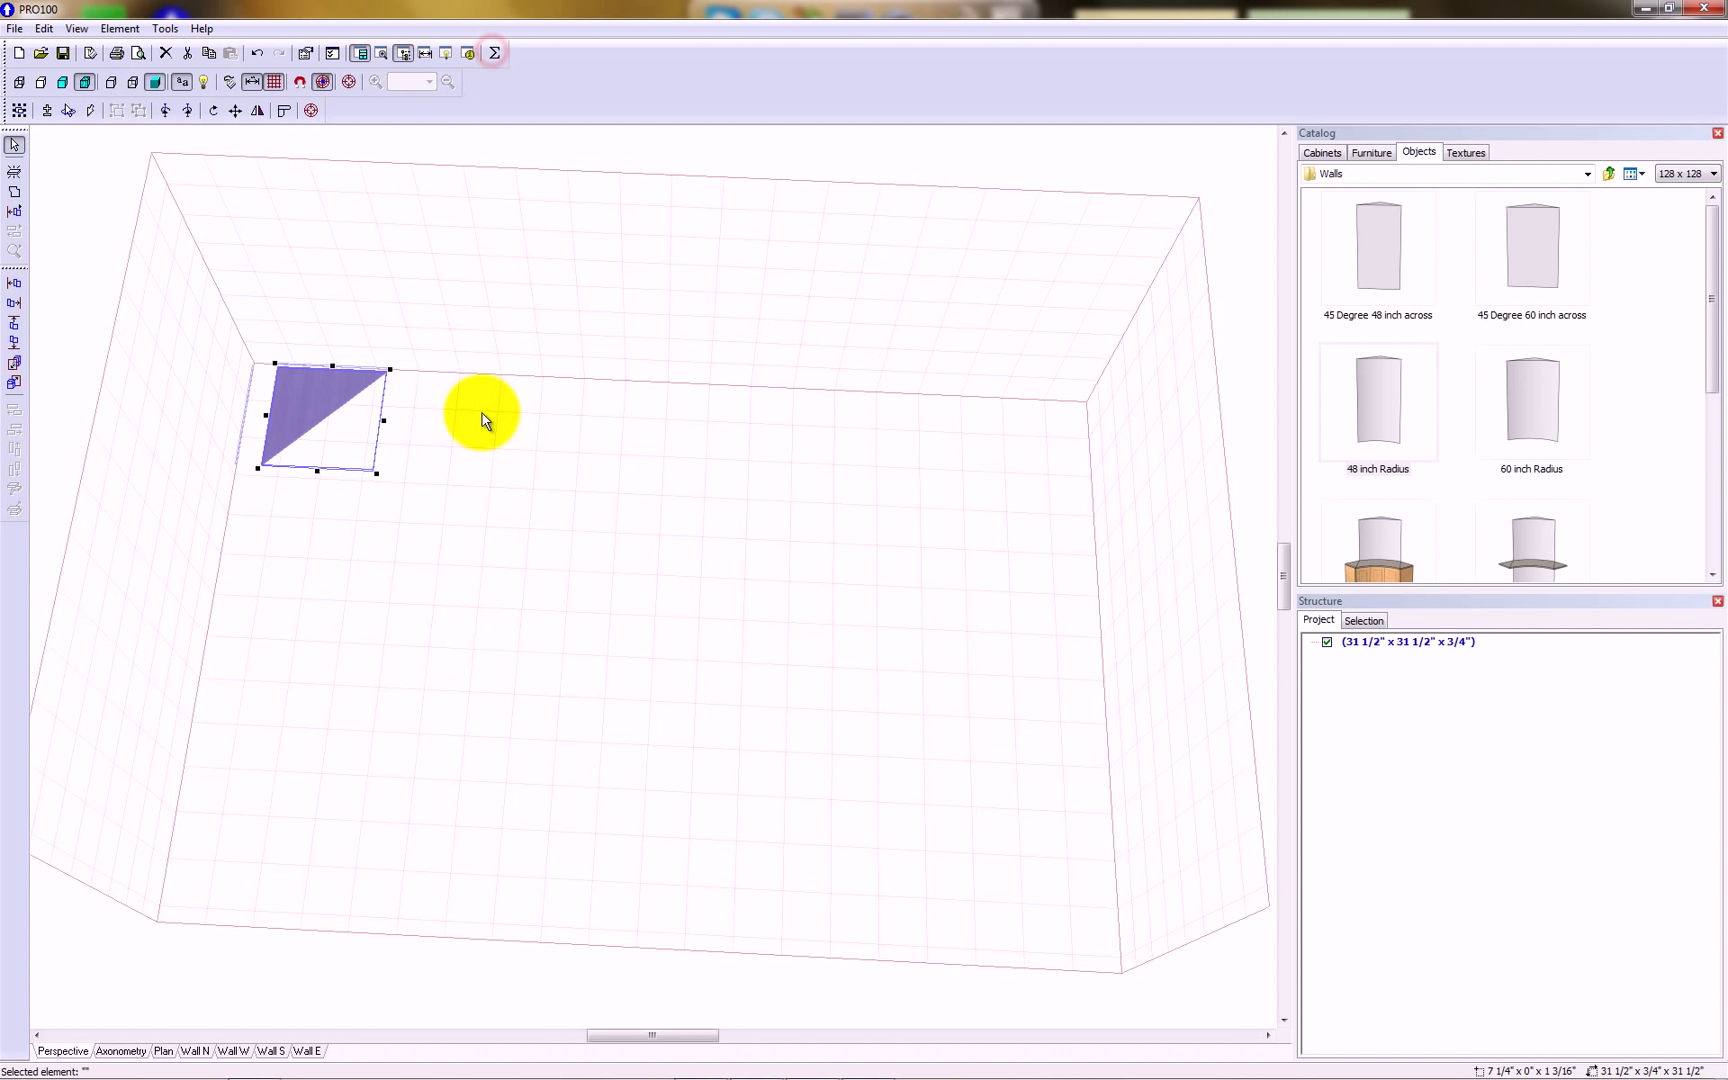
pyautogui.rightClick(306, 387)
pyautogui.click(386, 438)
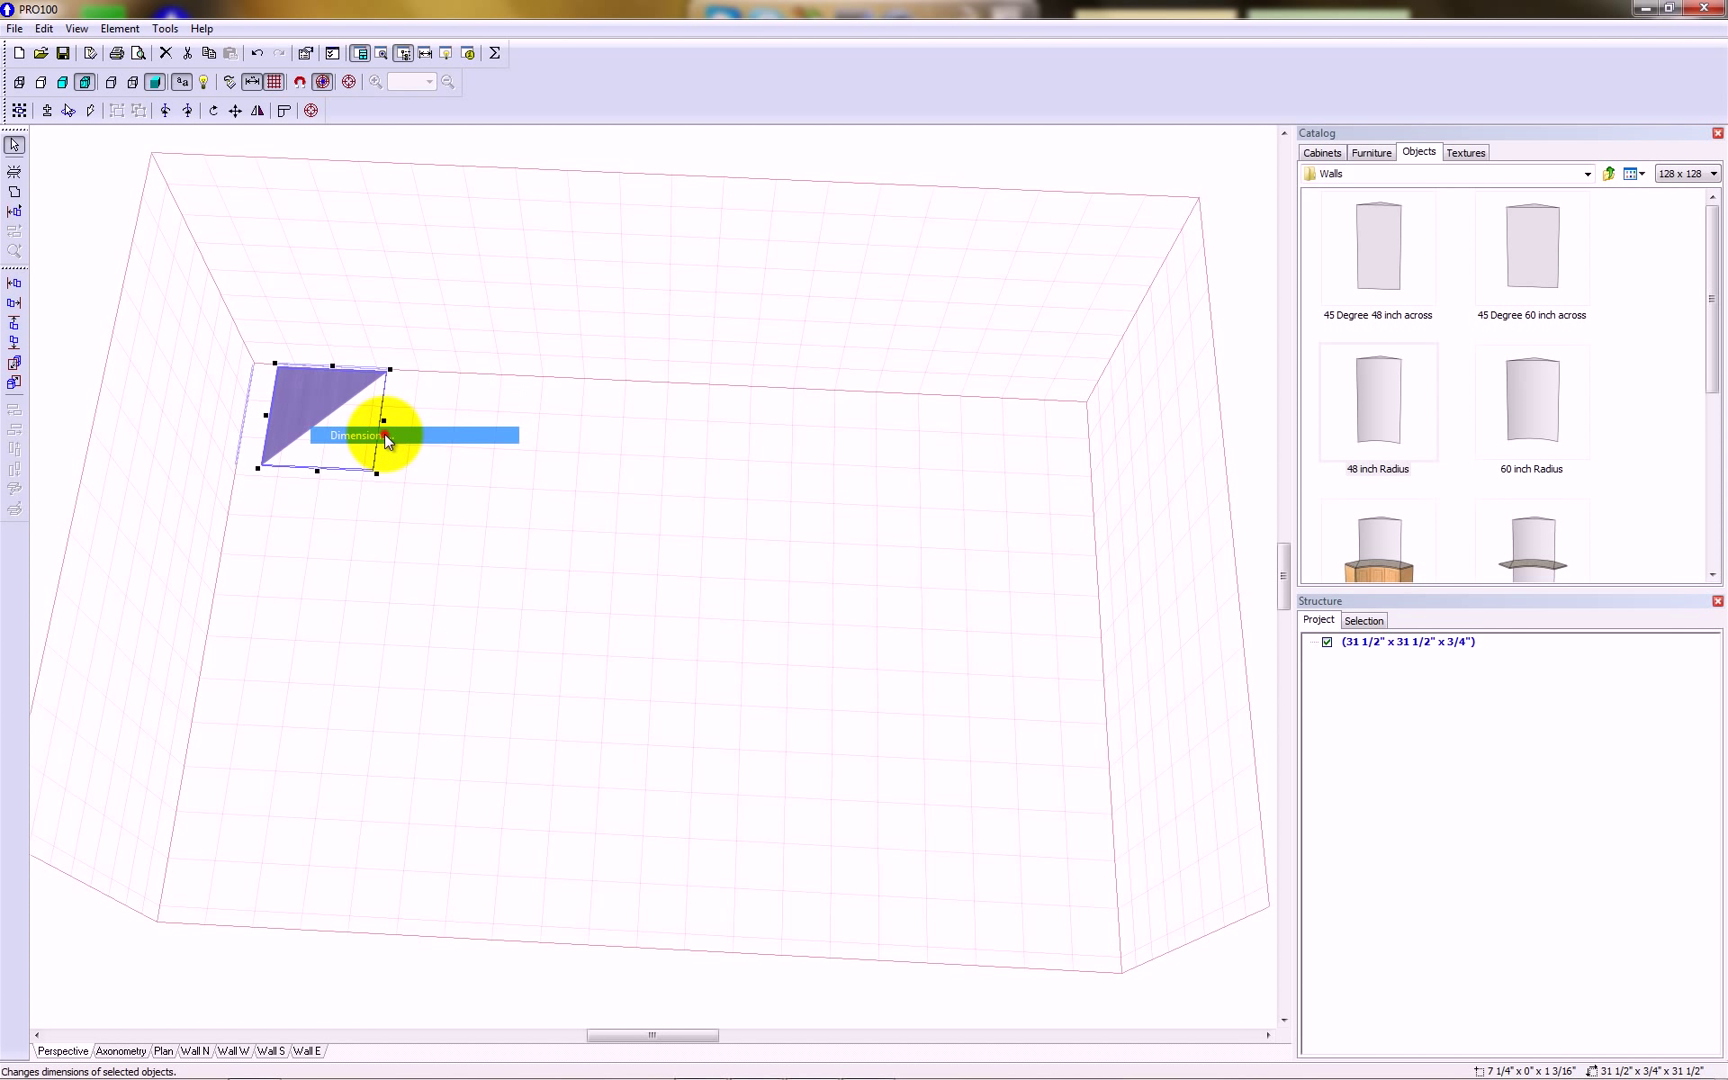
pyautogui.click(837, 527)
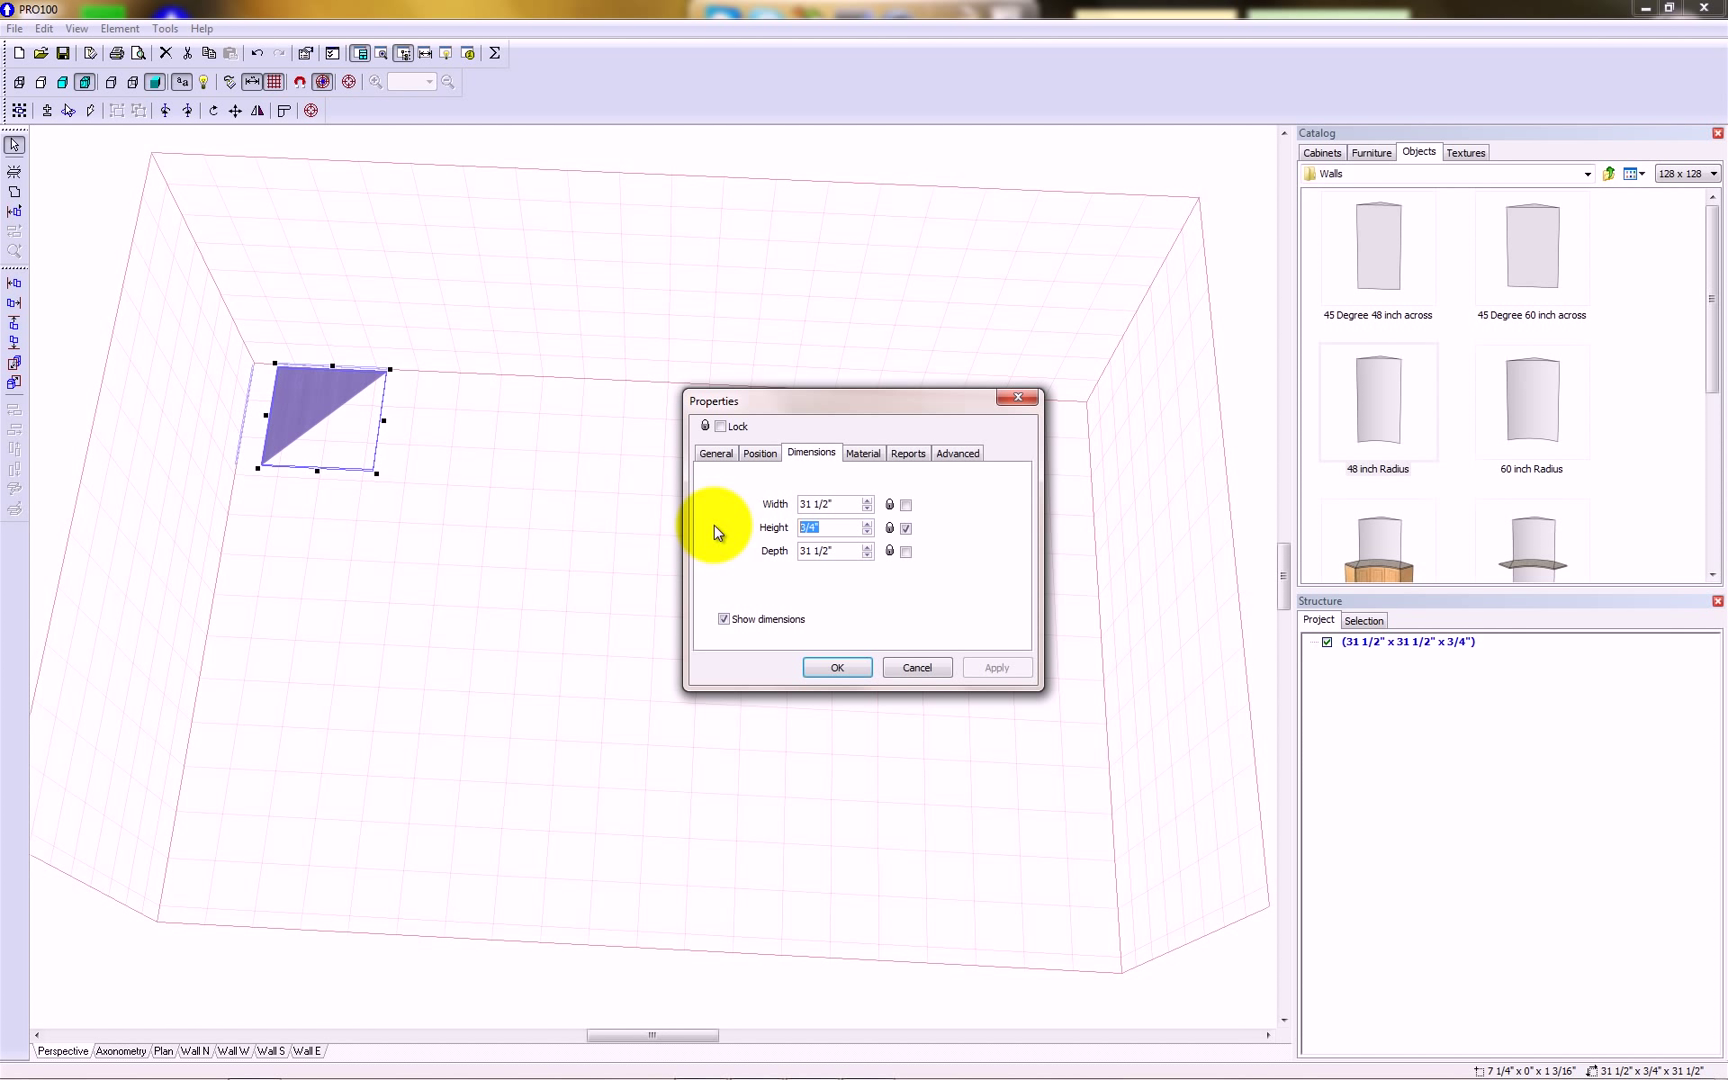
pyautogui.write('10')
pyautogui.click(906, 529)
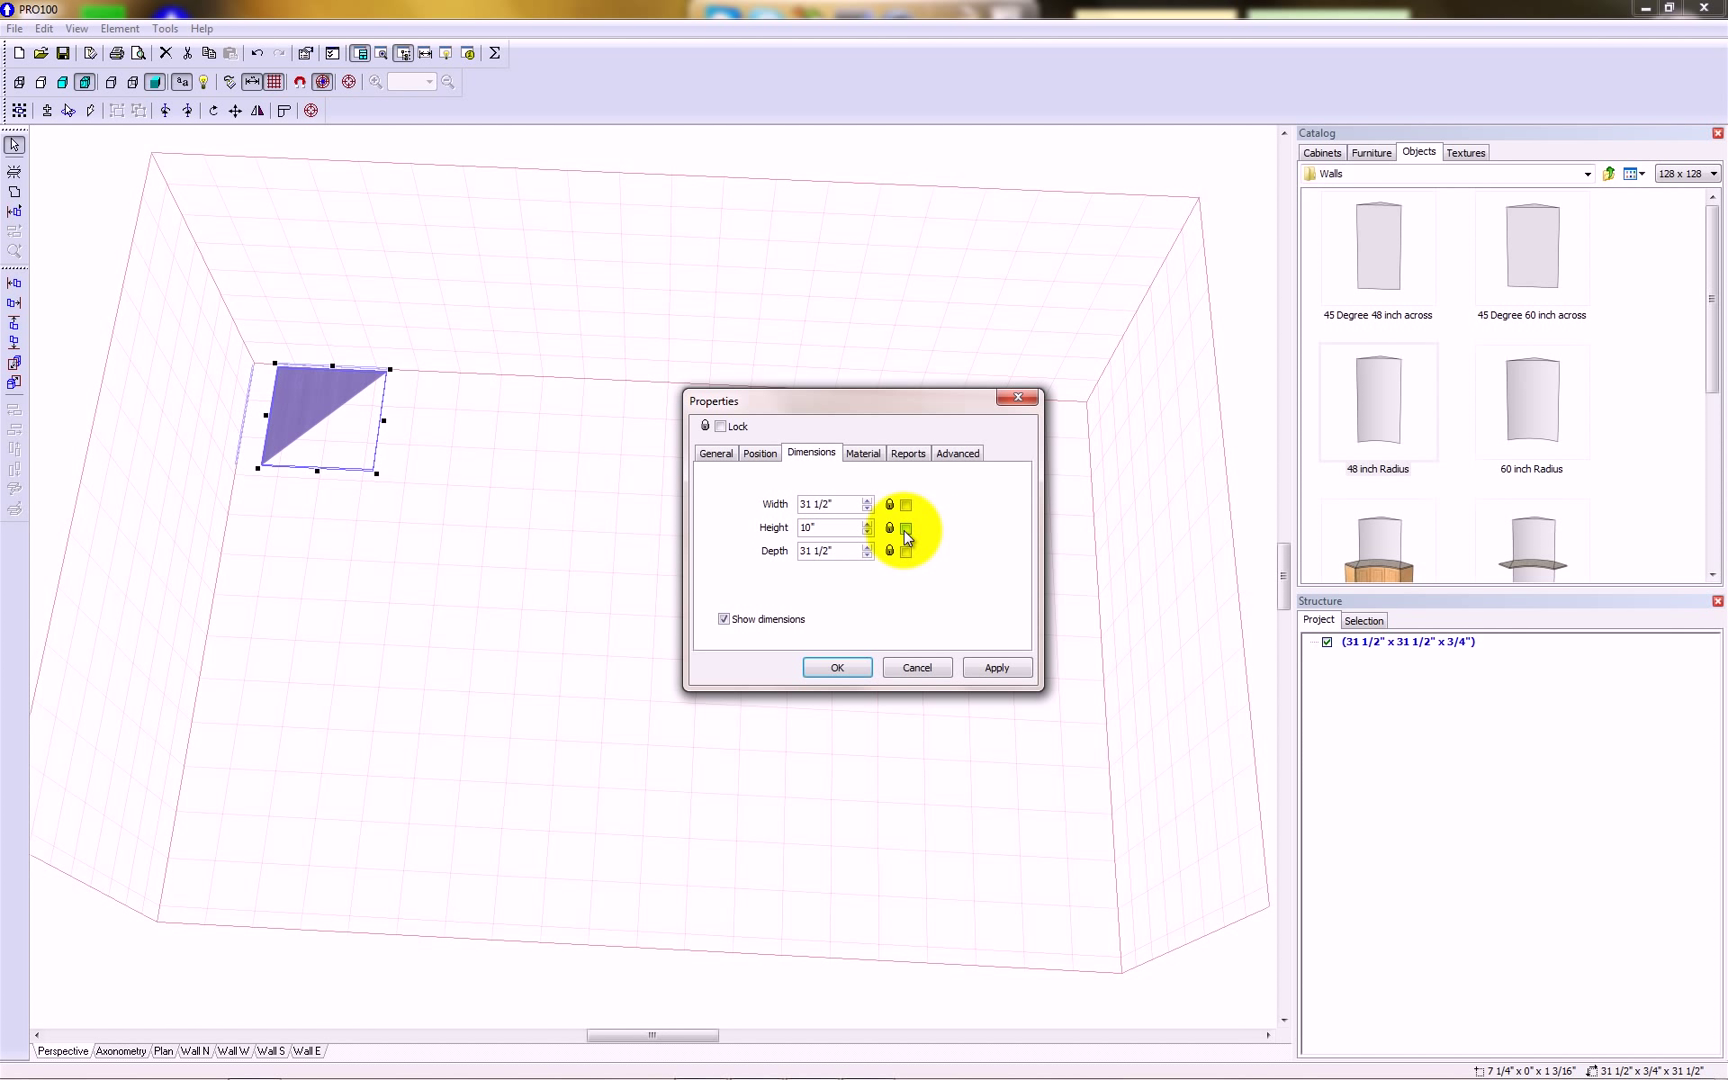
pyautogui.click(1005, 666)
pyautogui.click(823, 668)
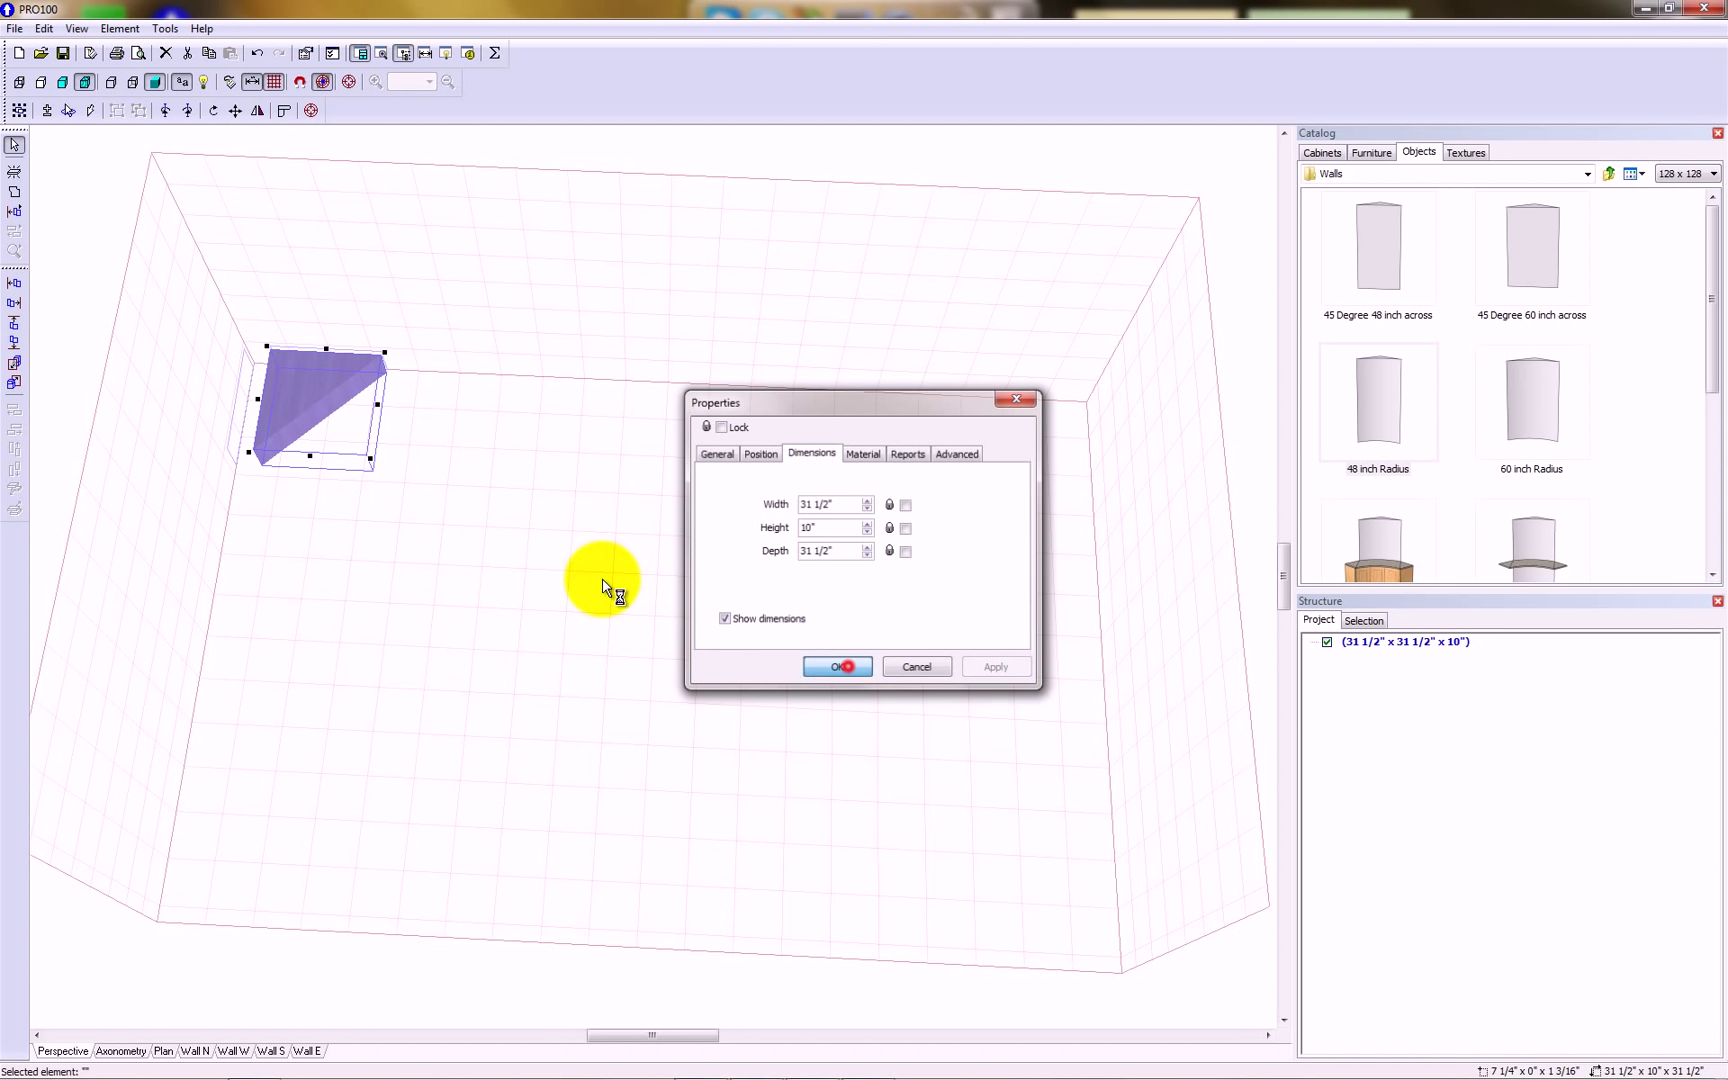
# - Push the triangle into the back-left corner on the floor and stretch it to 96" tall
pyautogui.moveTo(513, 528); pyautogui.dragTo(475, 460)
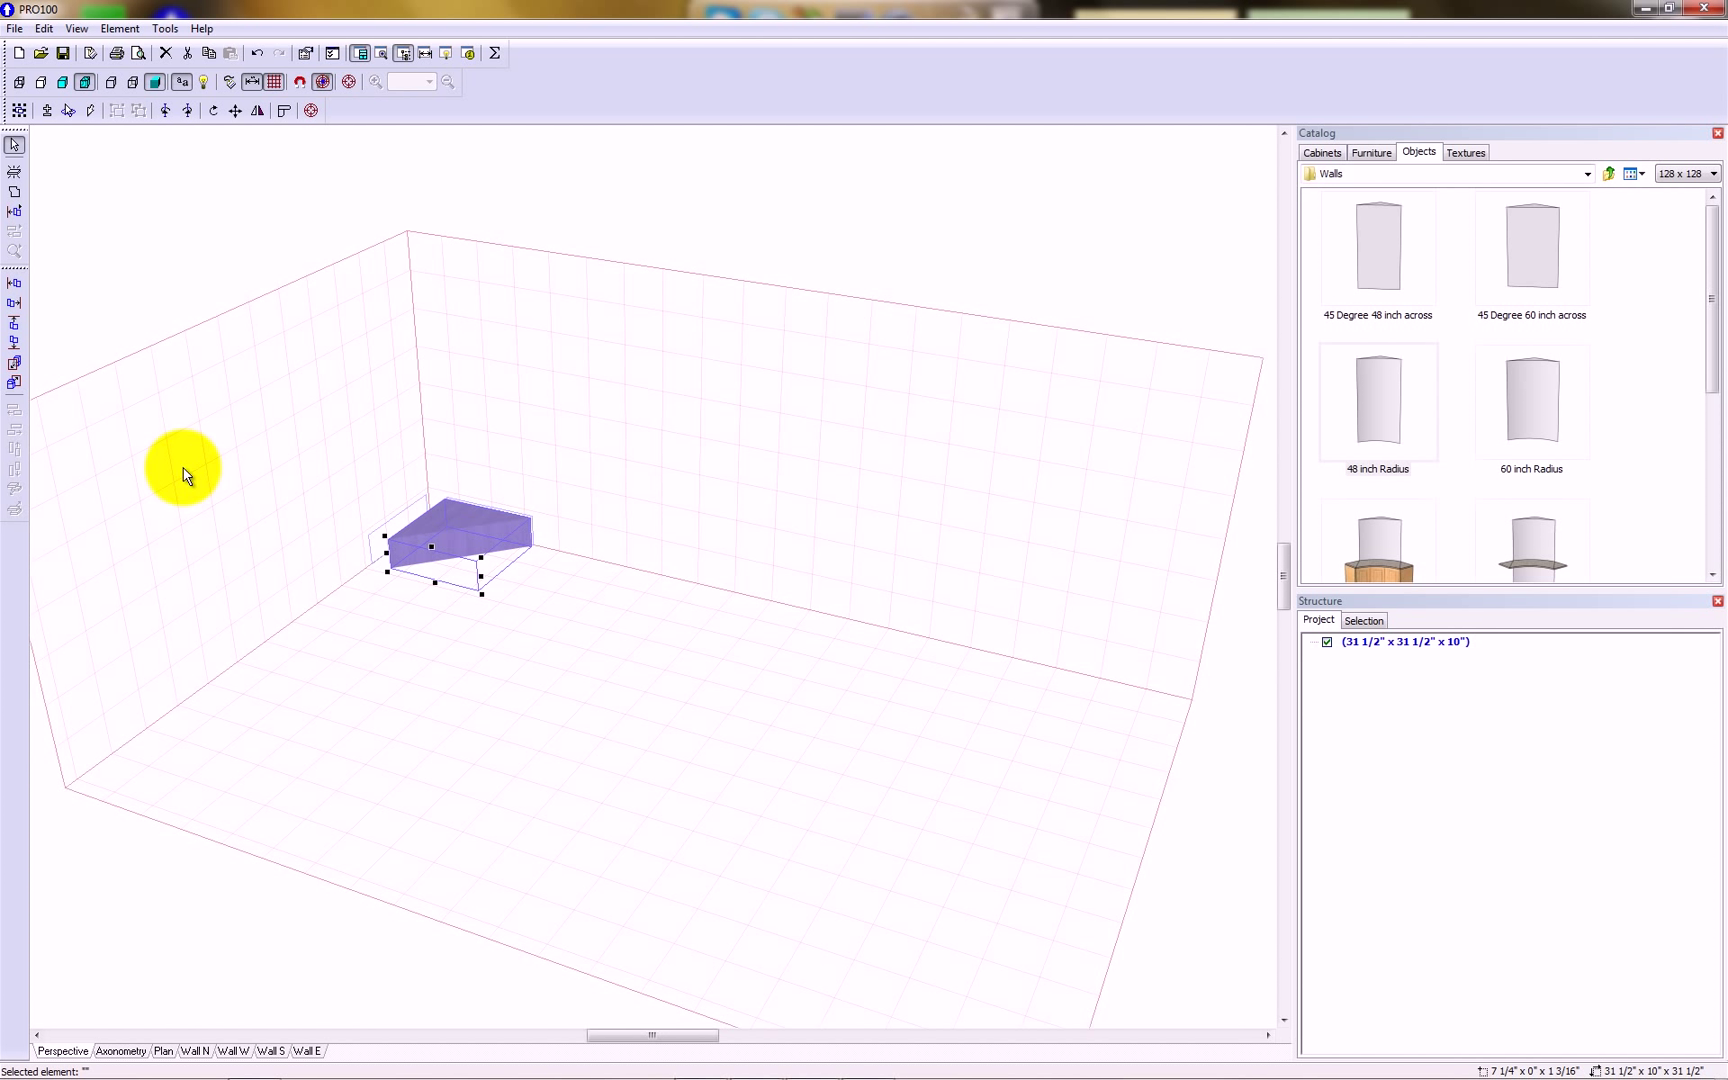
pyautogui.click(14, 285)
pyautogui.click(15, 383)
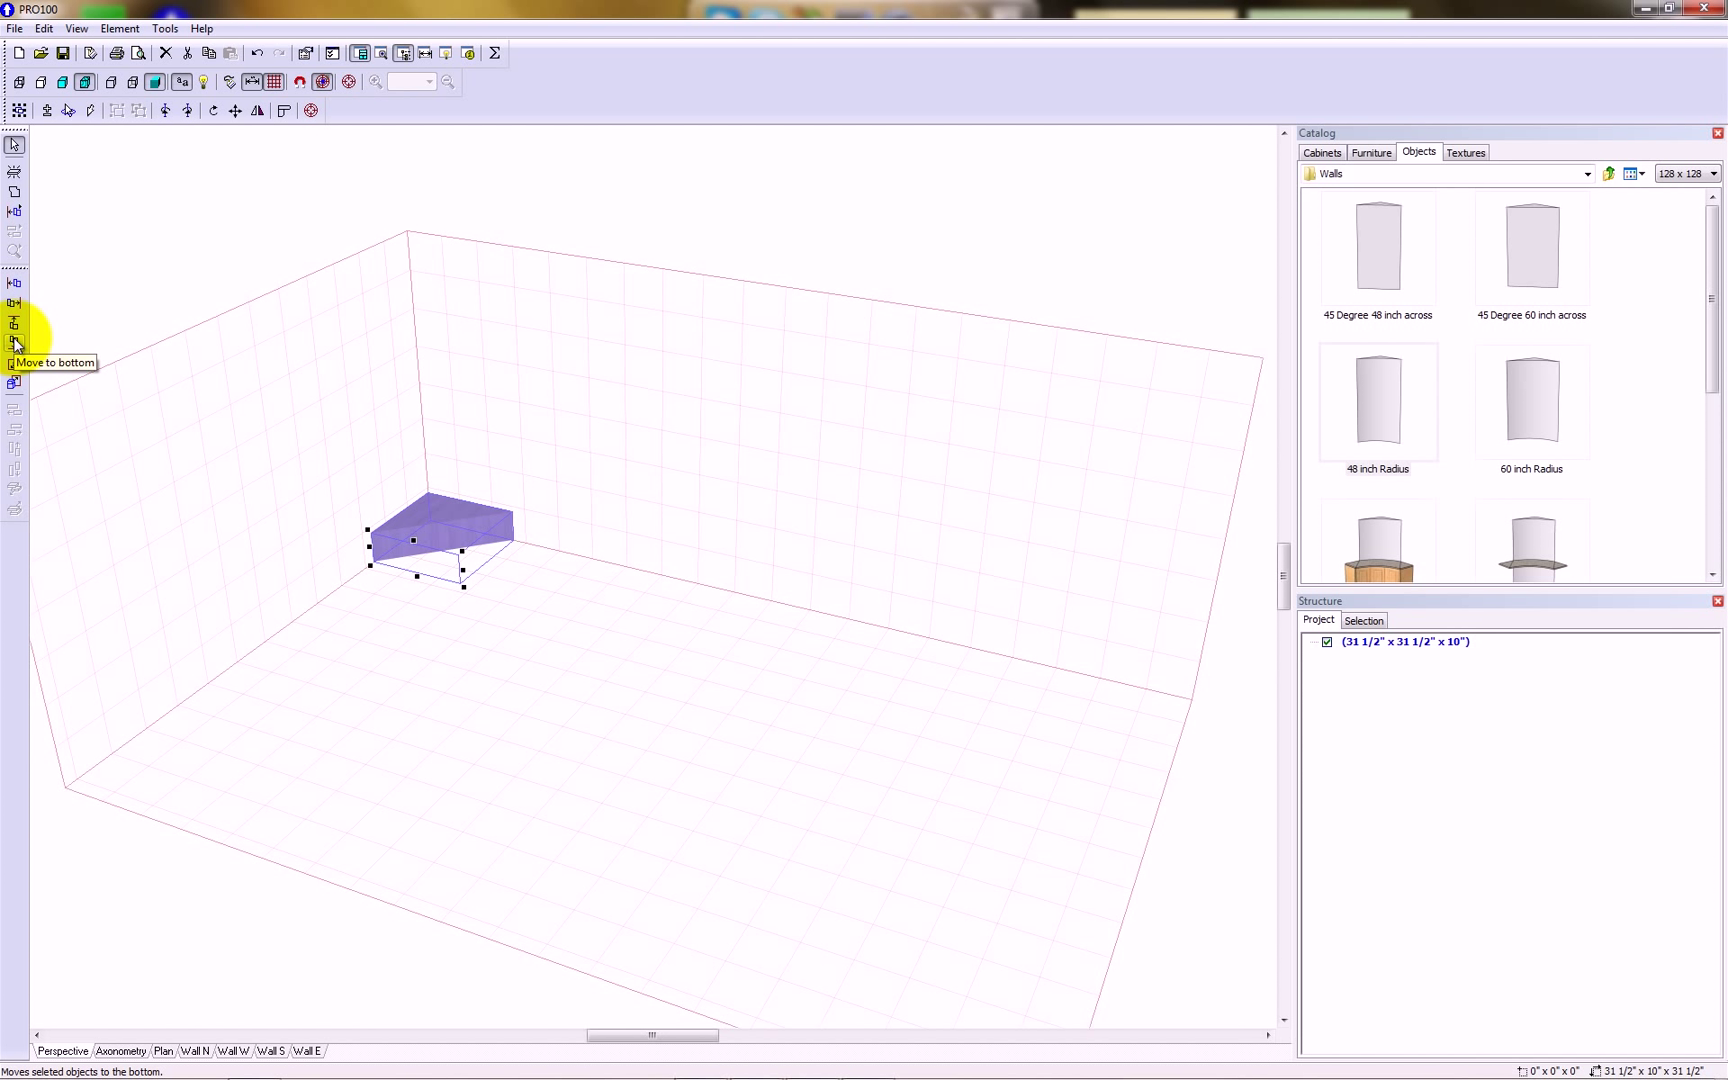
pyautogui.click(14, 345)
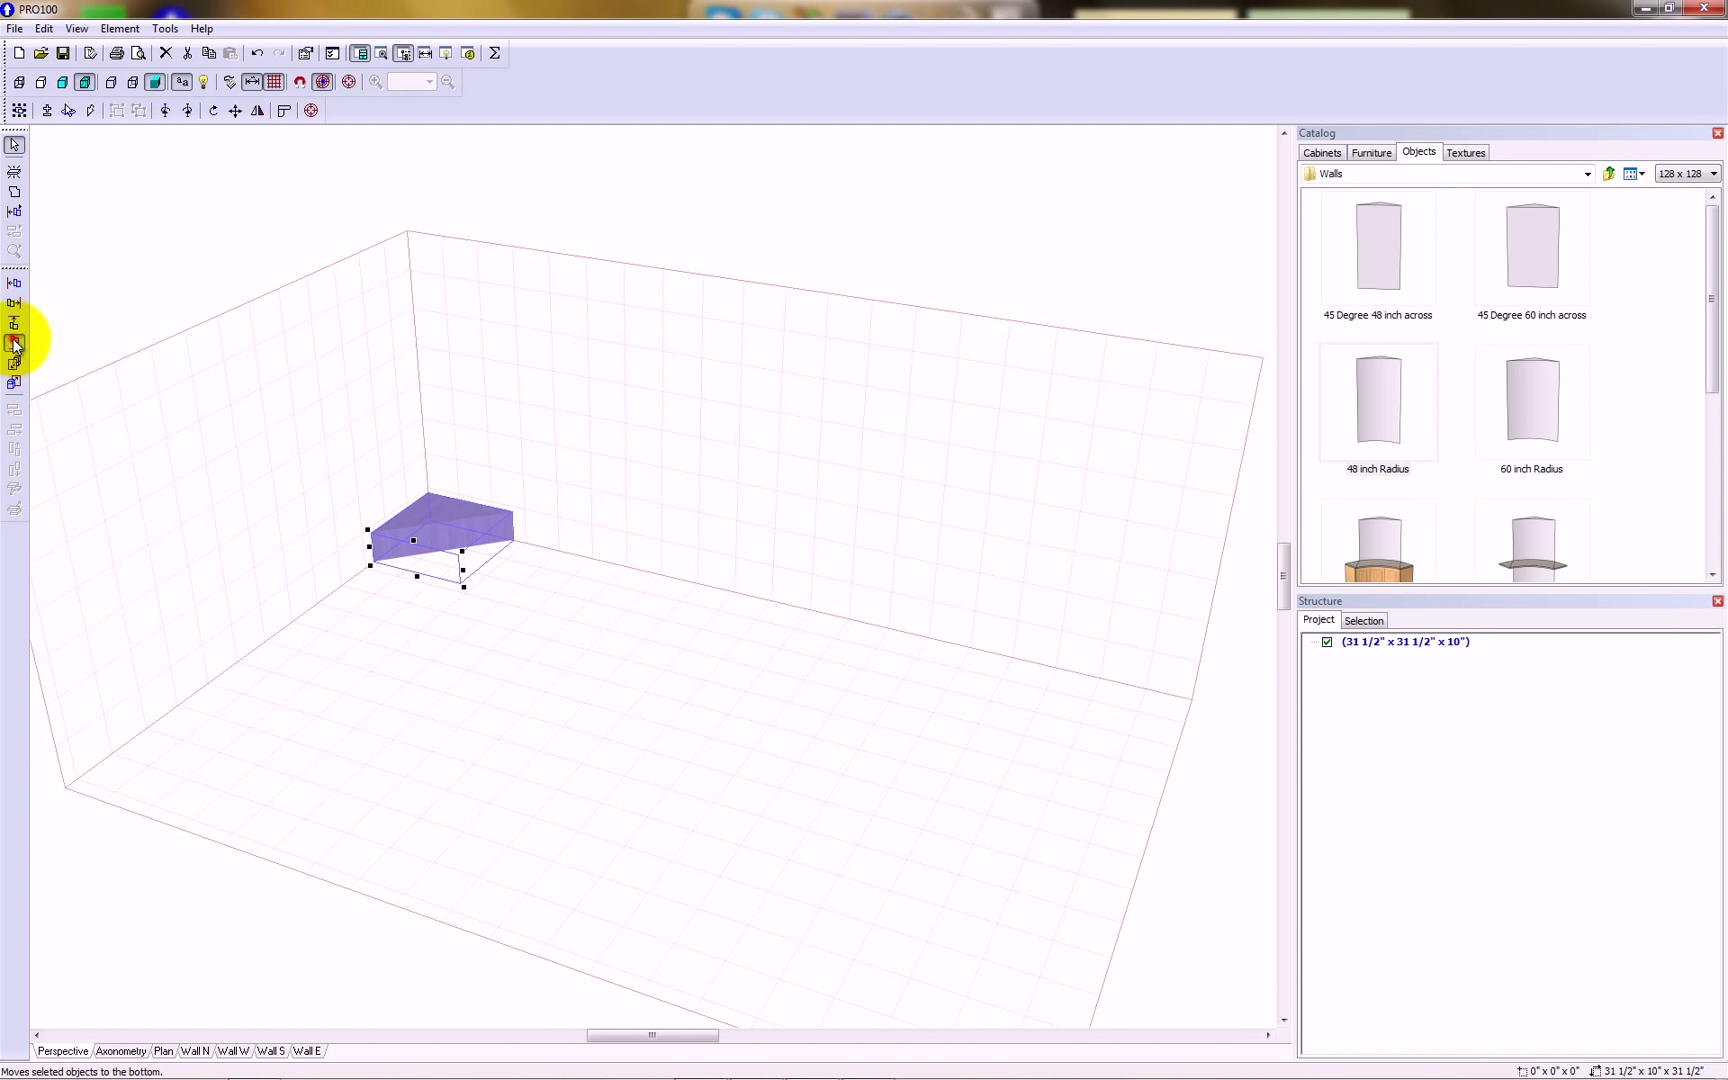
pyautogui.click(560, 592)
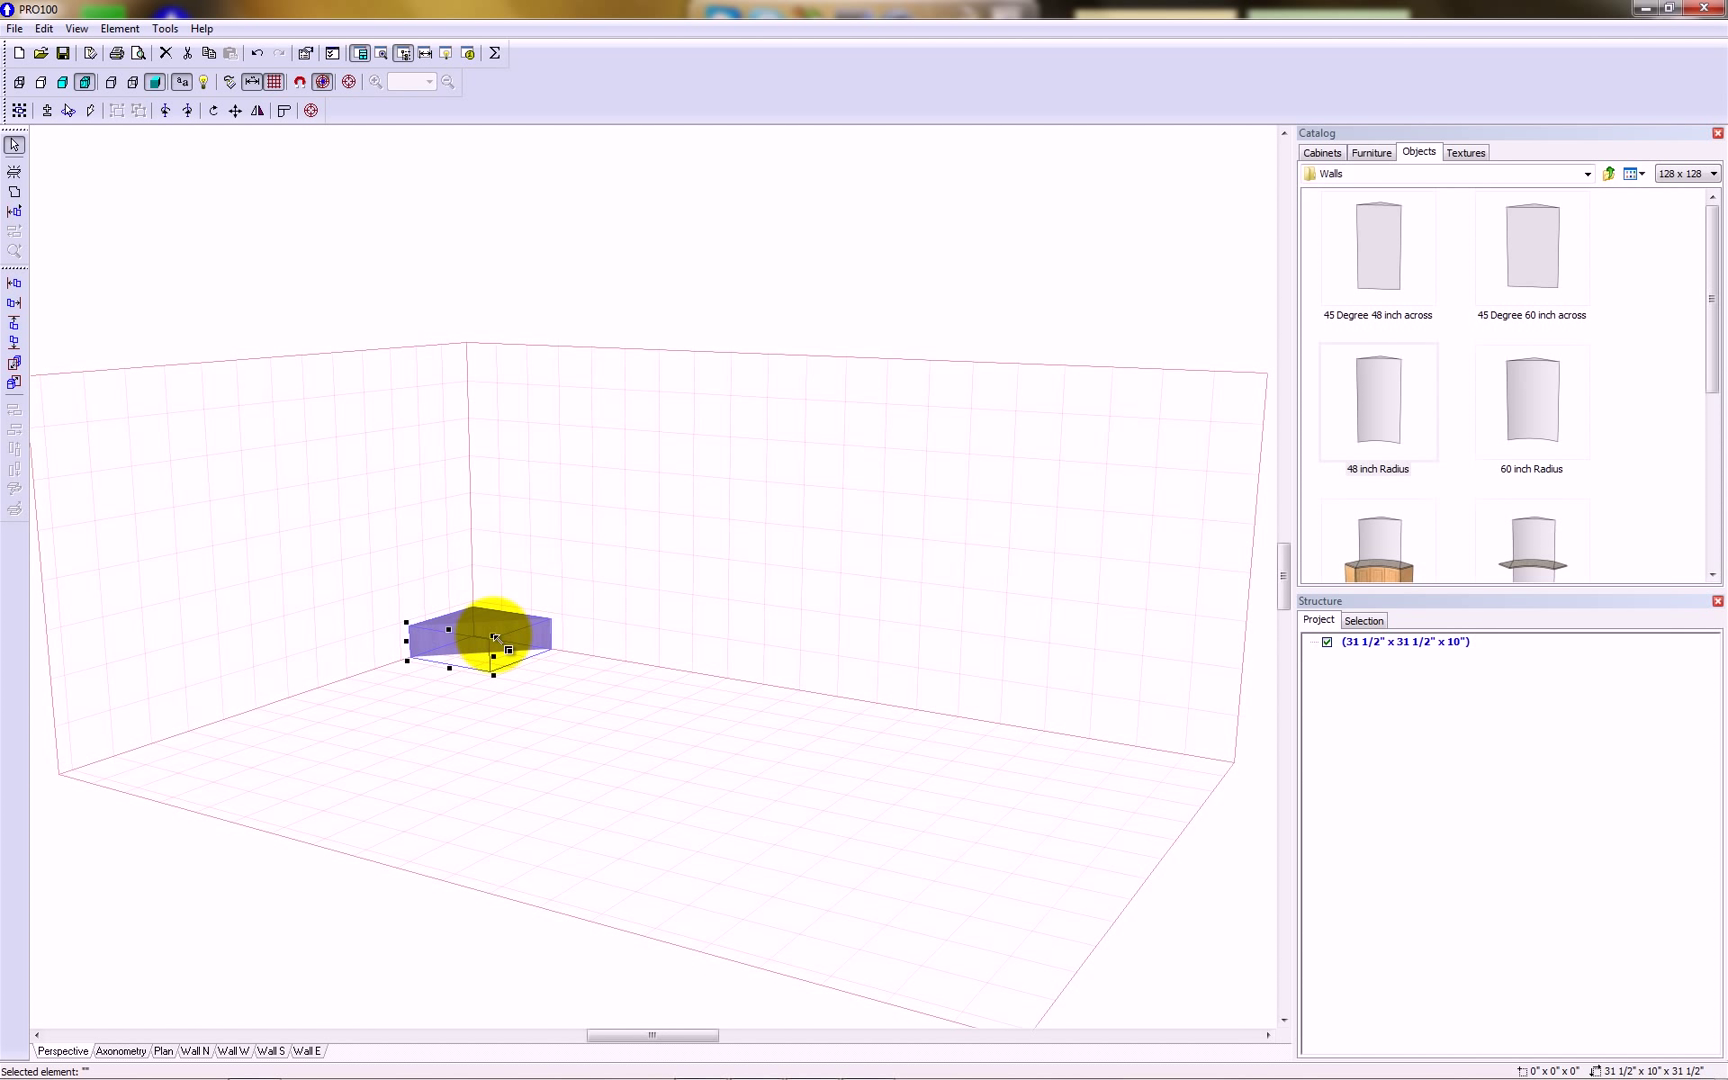
pyautogui.moveTo(494, 637); pyautogui.dragTo(486, 331)
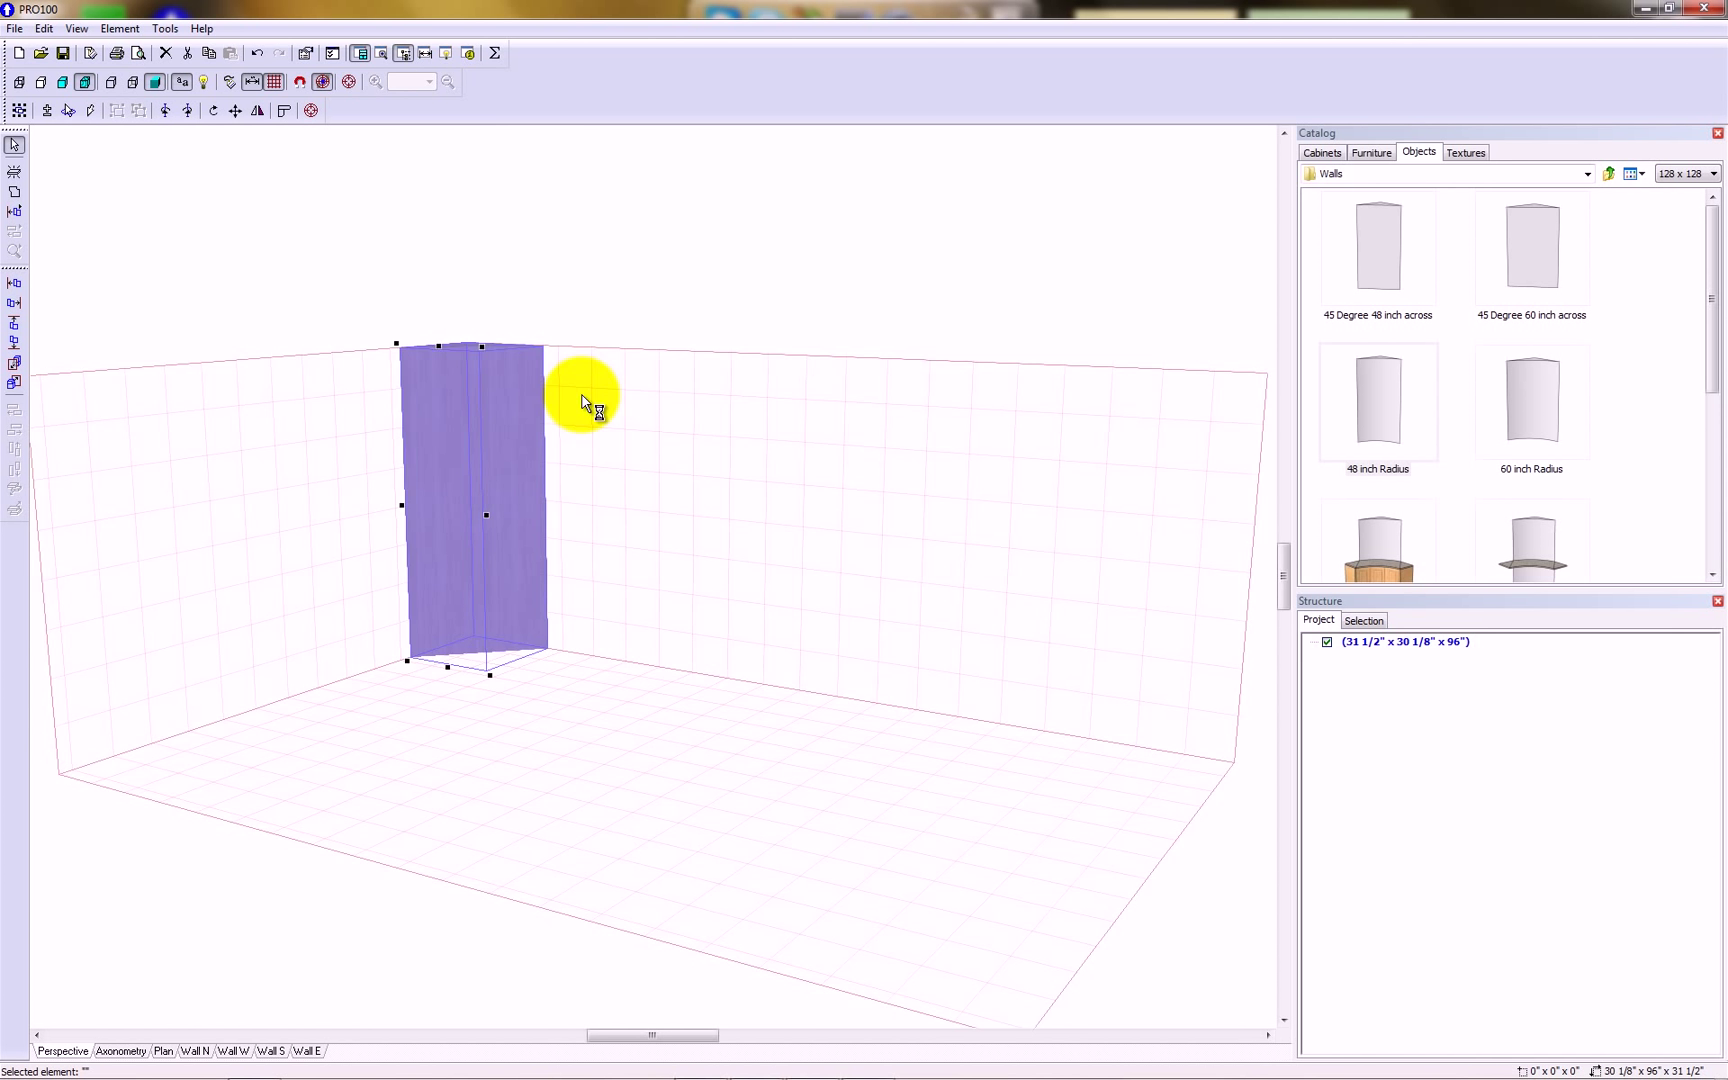
pyautogui.moveTo(582, 393); pyautogui.dragTo(493, 476, button='middle')
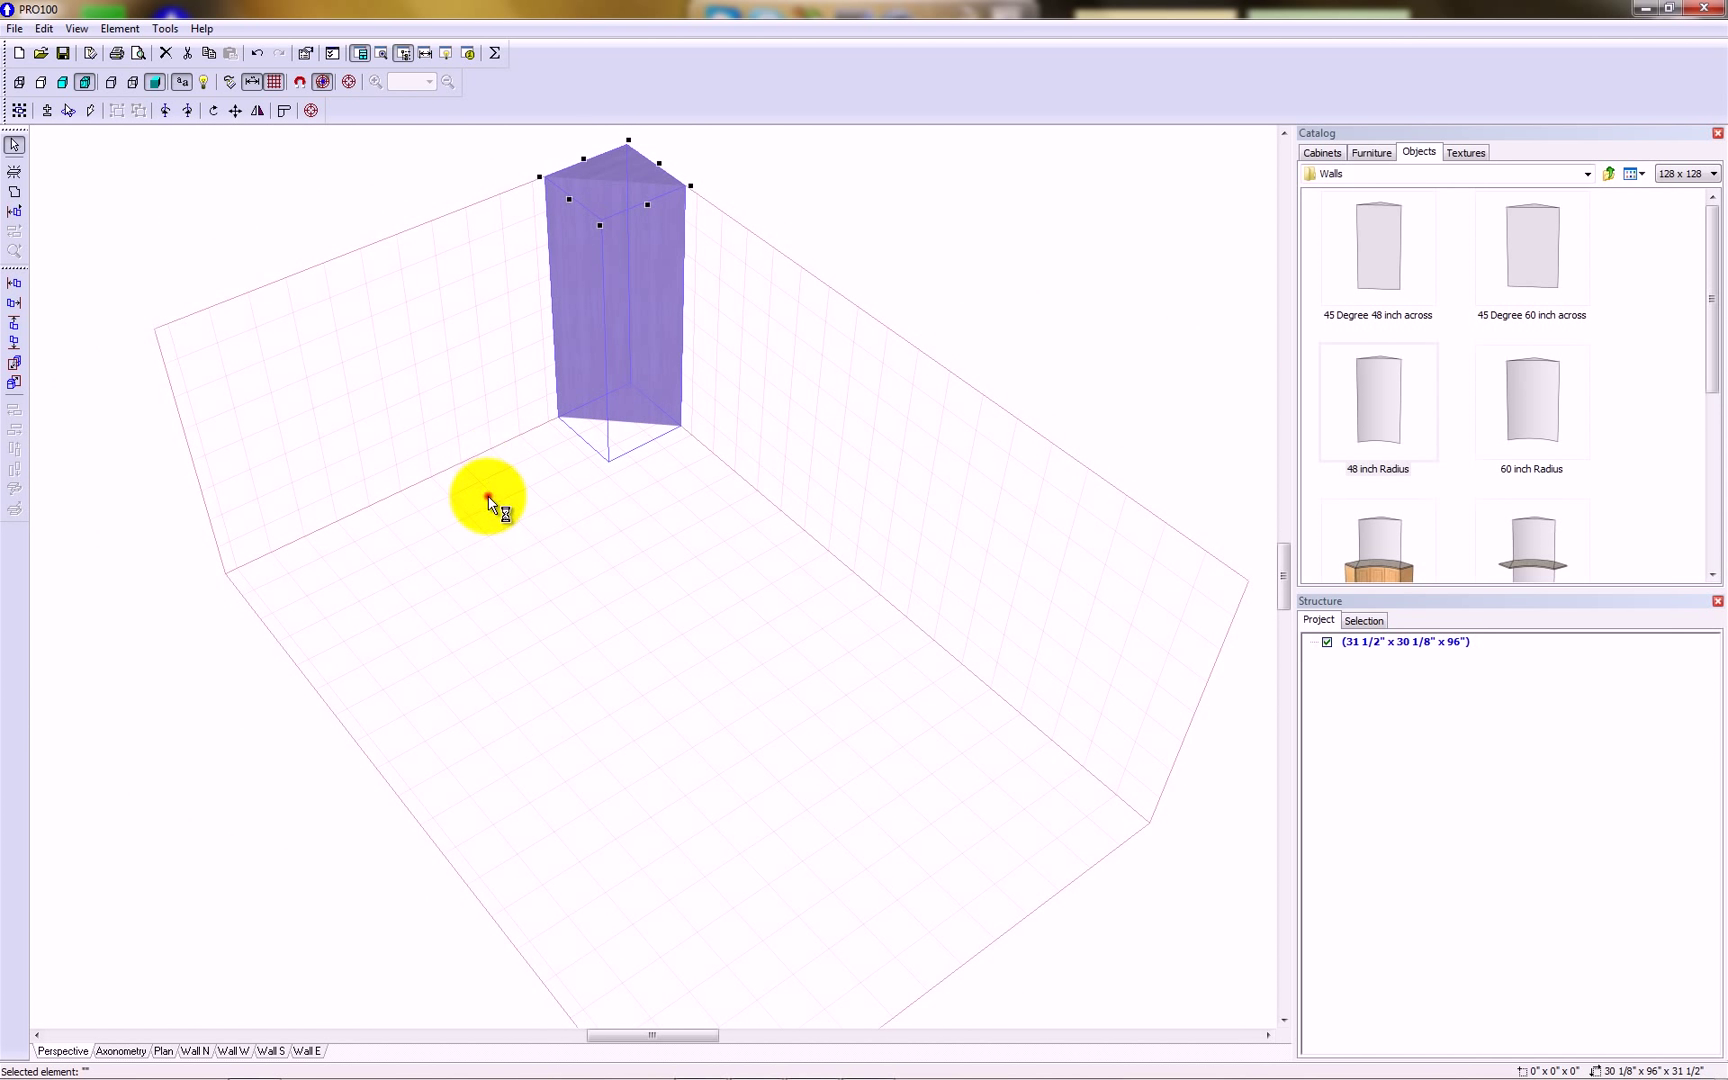
pyautogui.click(491, 488)
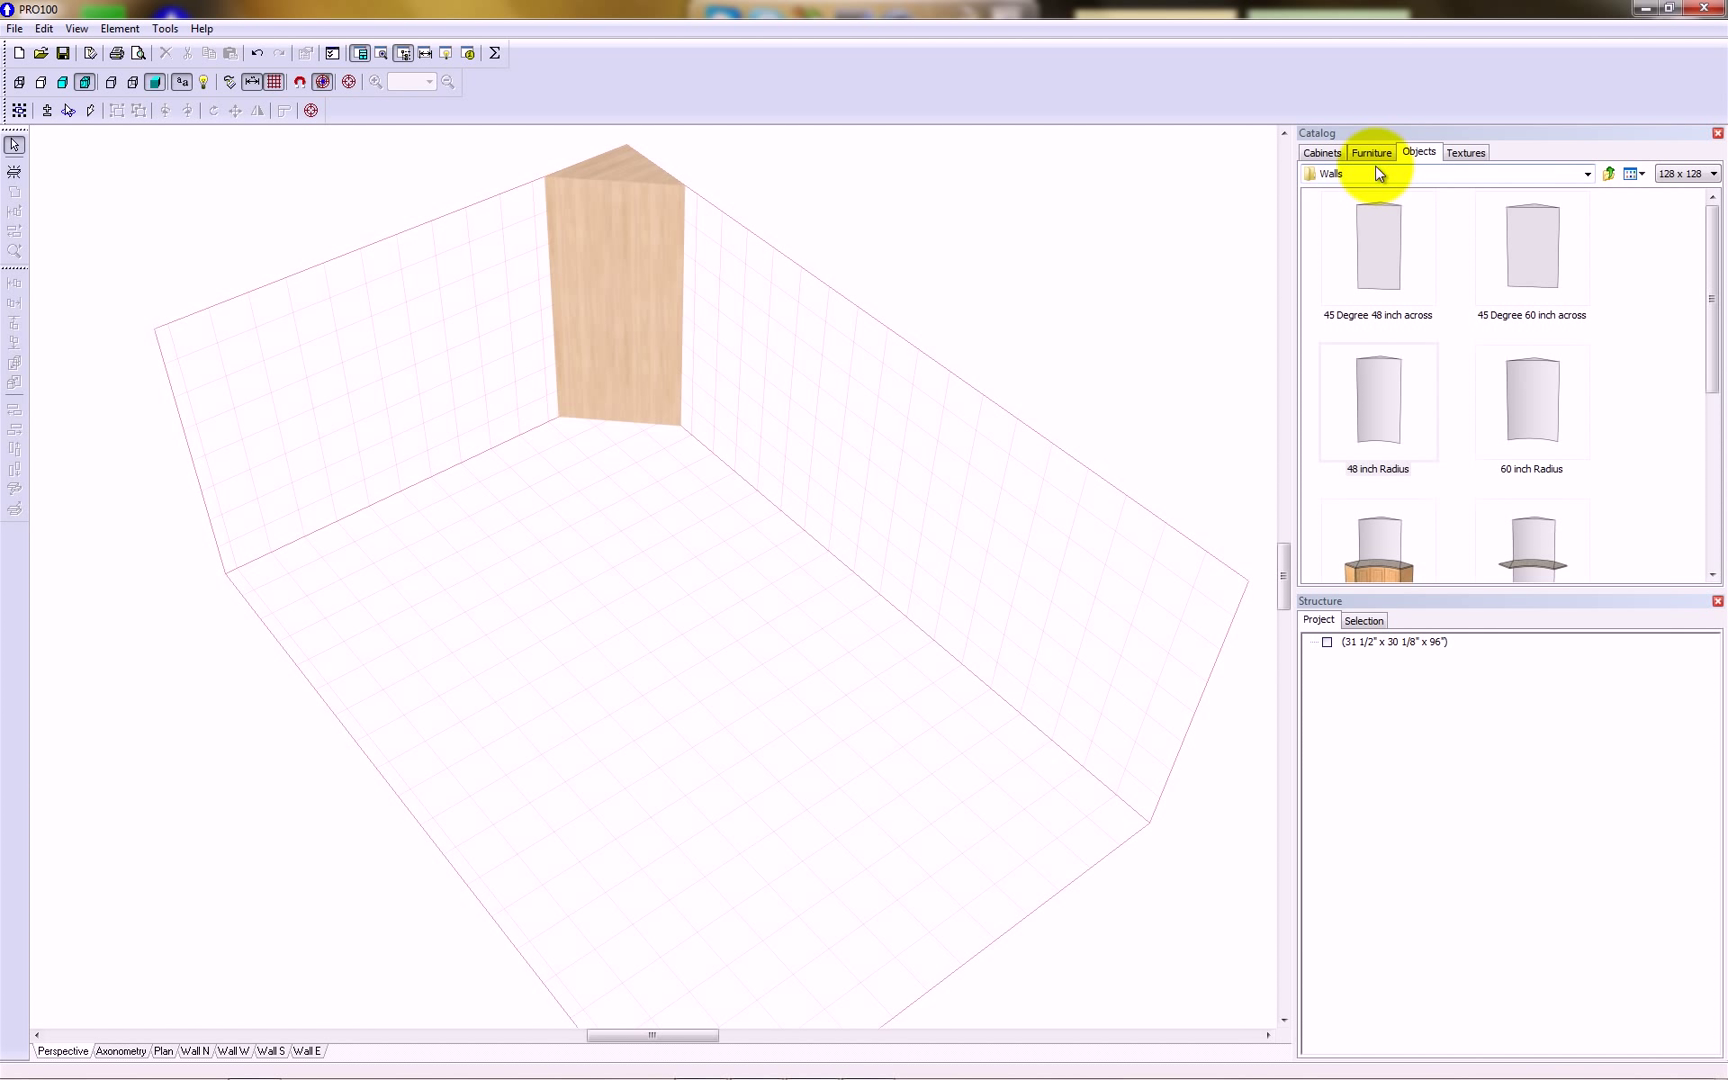
# - Browse the textures to Coverings\Wall\Wallpapers and pick the E689 wallpaper
pyautogui.click(1476, 151)
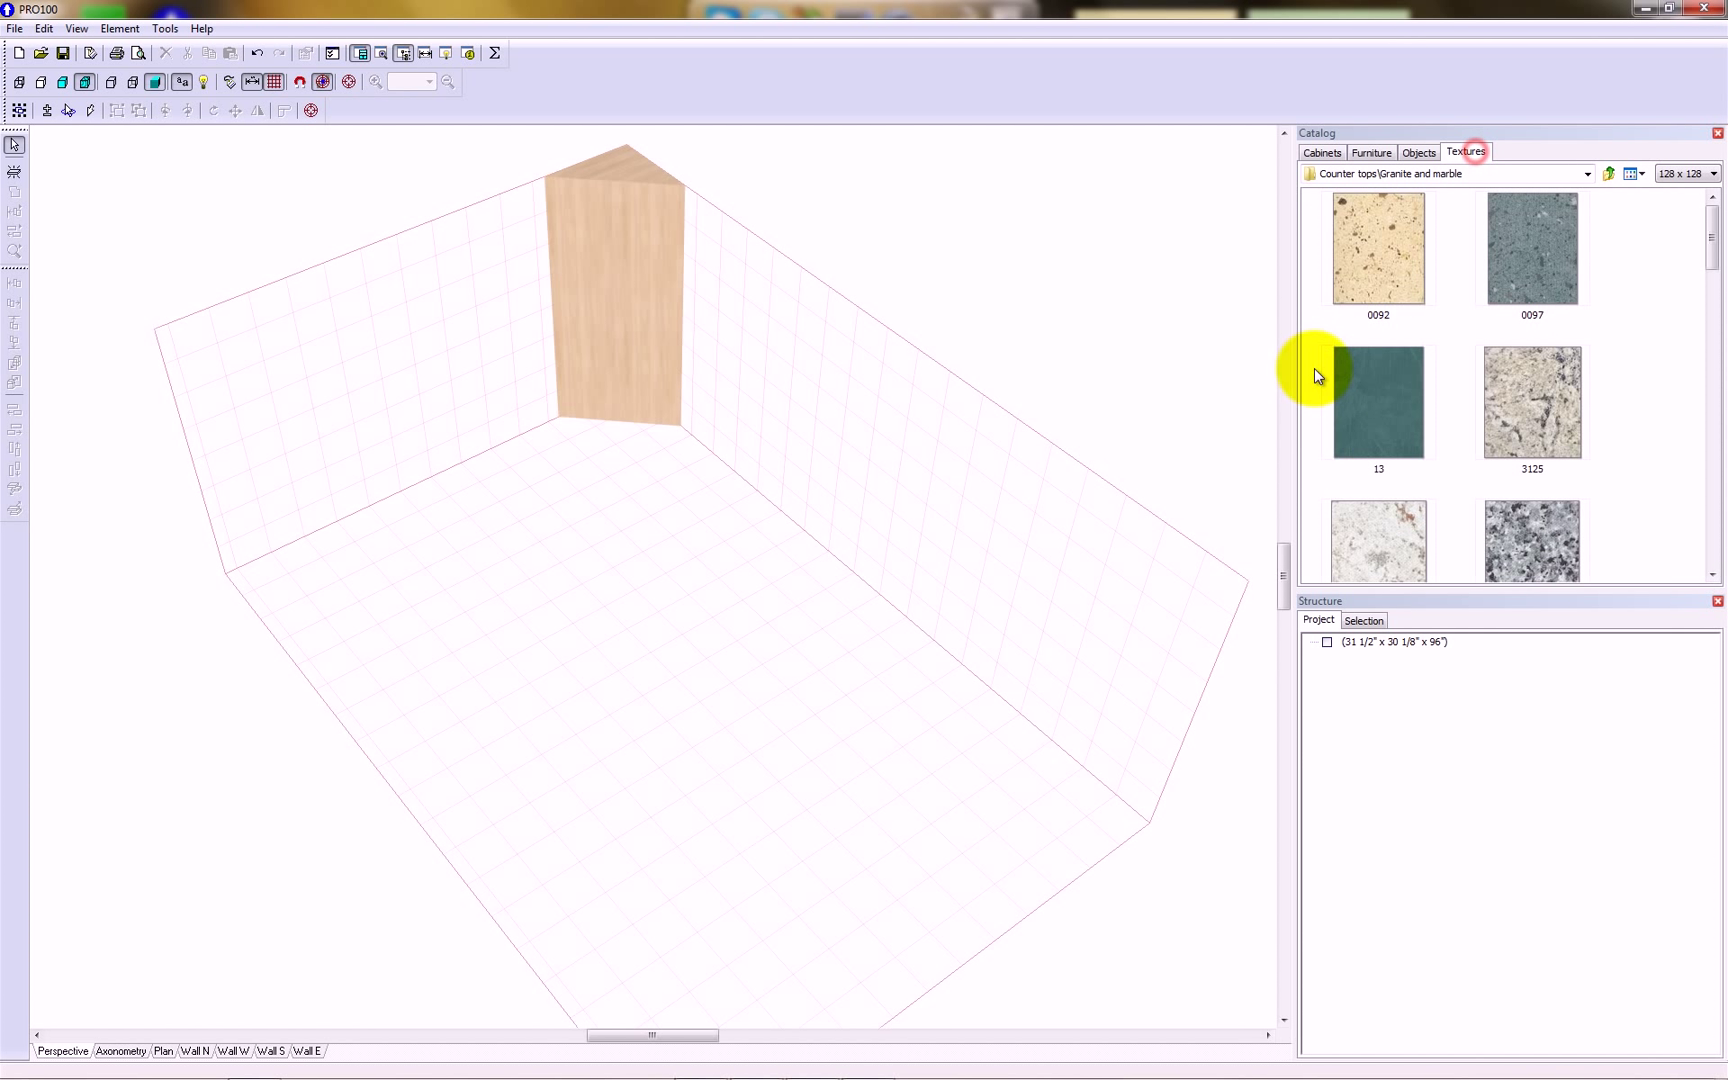
pyautogui.click(1539, 250)
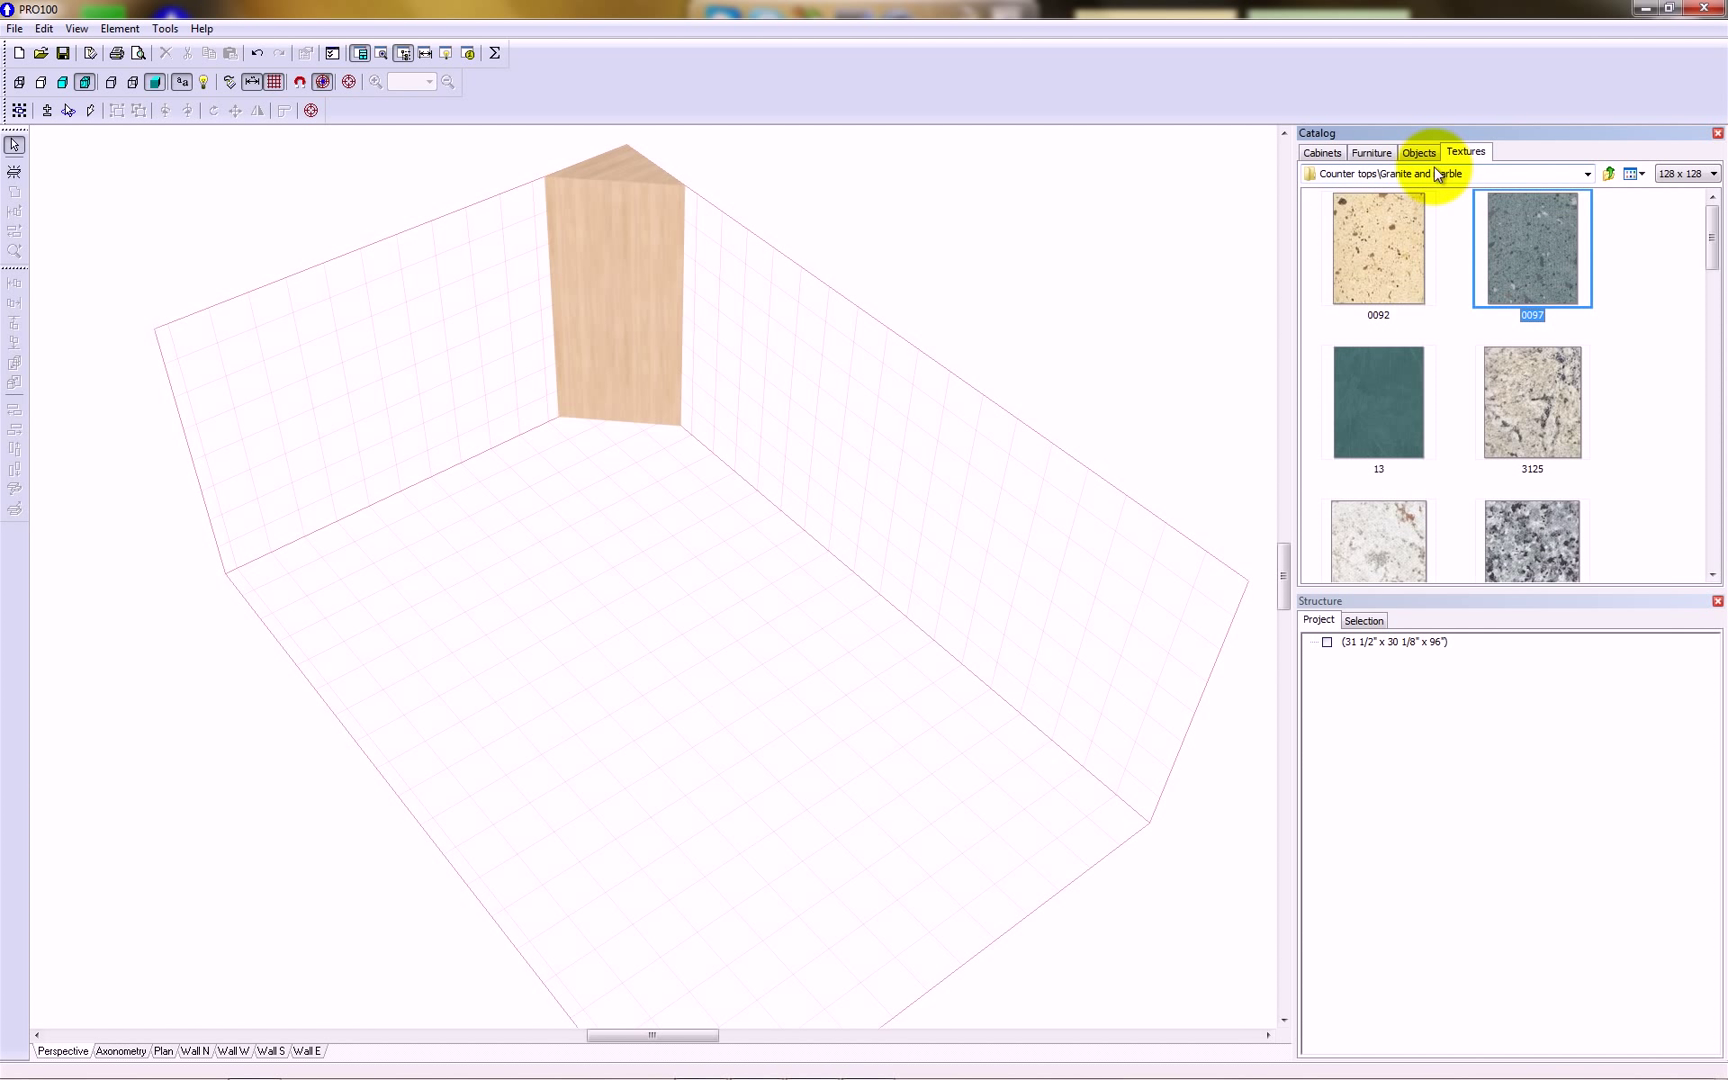
pyautogui.click(1557, 176)
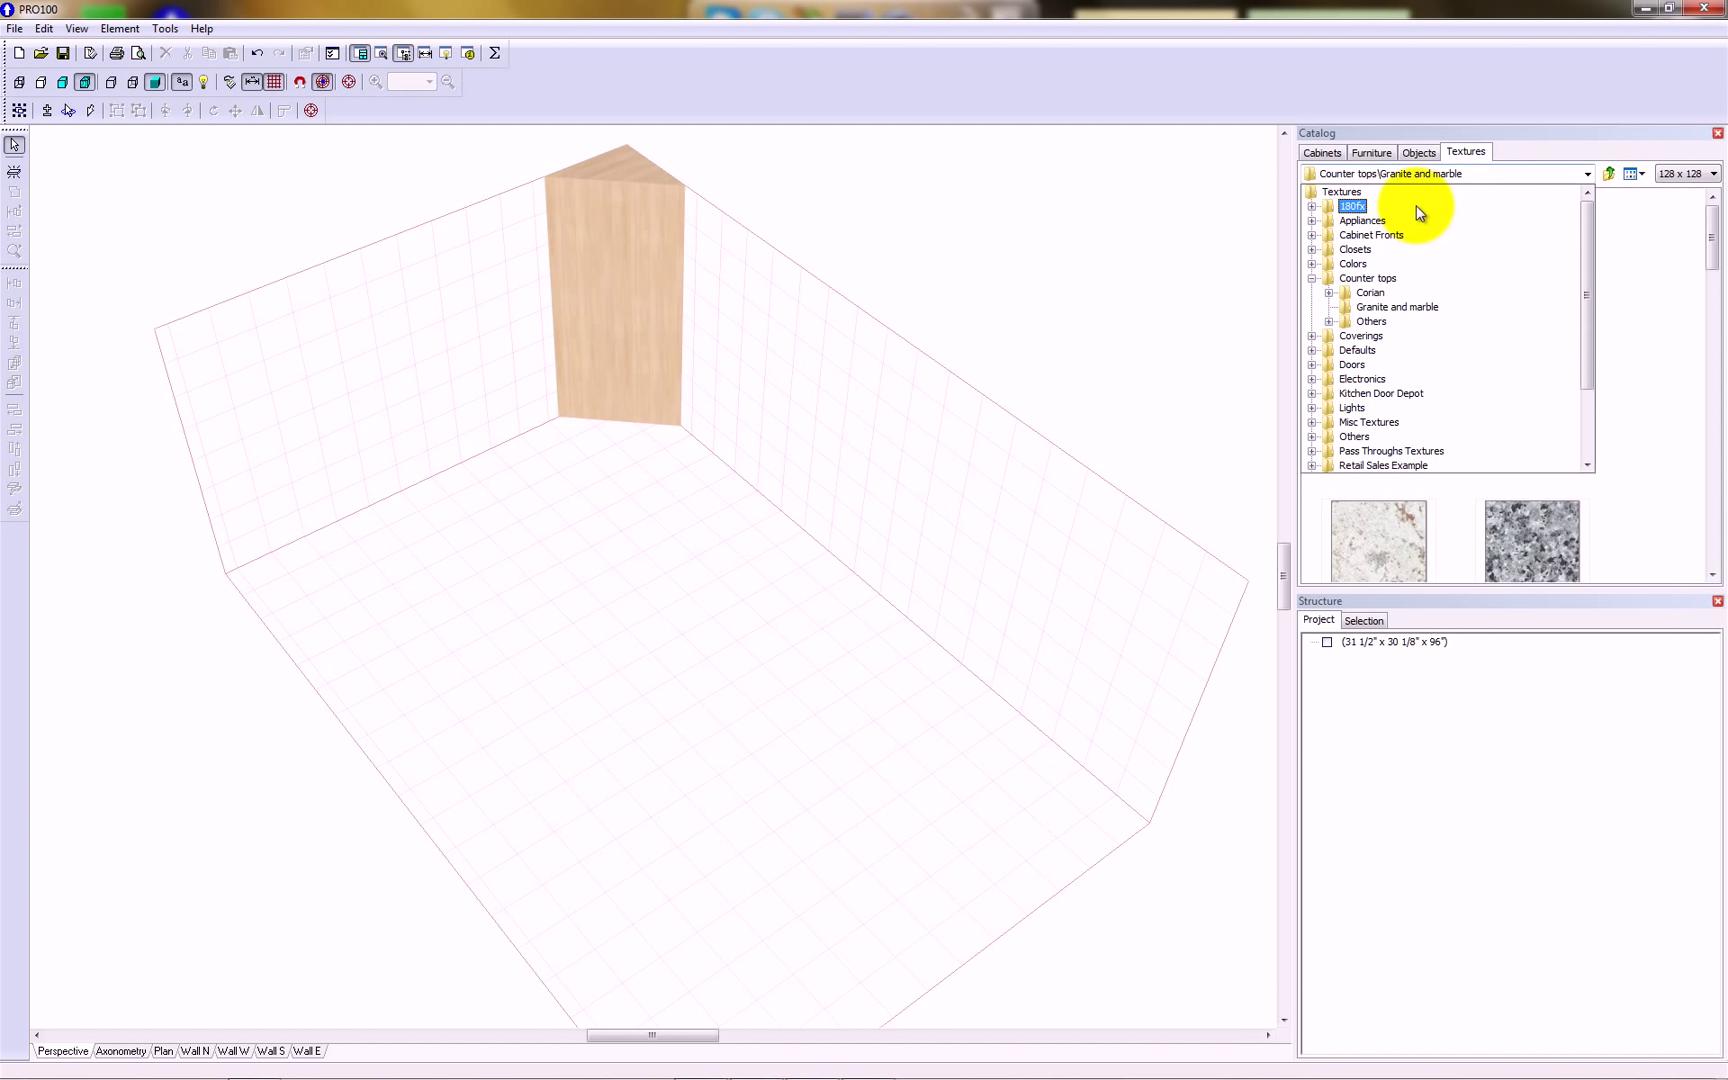
pyautogui.click(1367, 342)
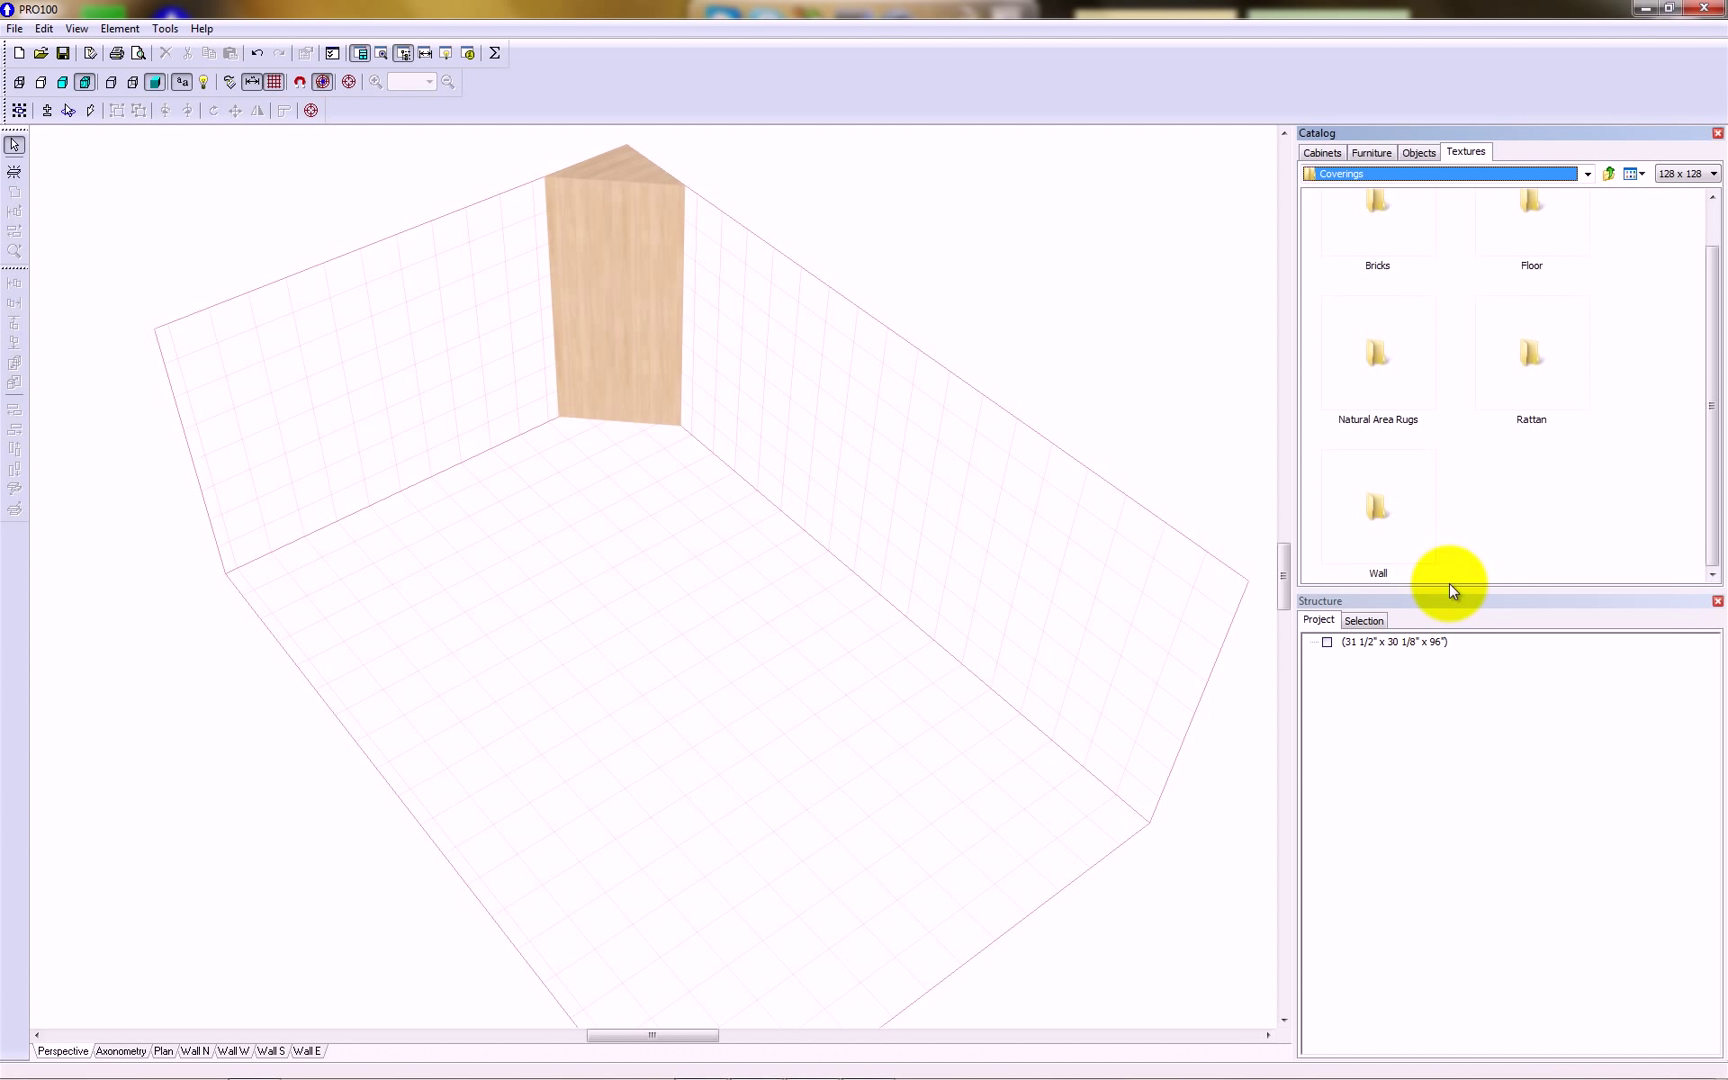
pyautogui.doubleClick(1375, 515)
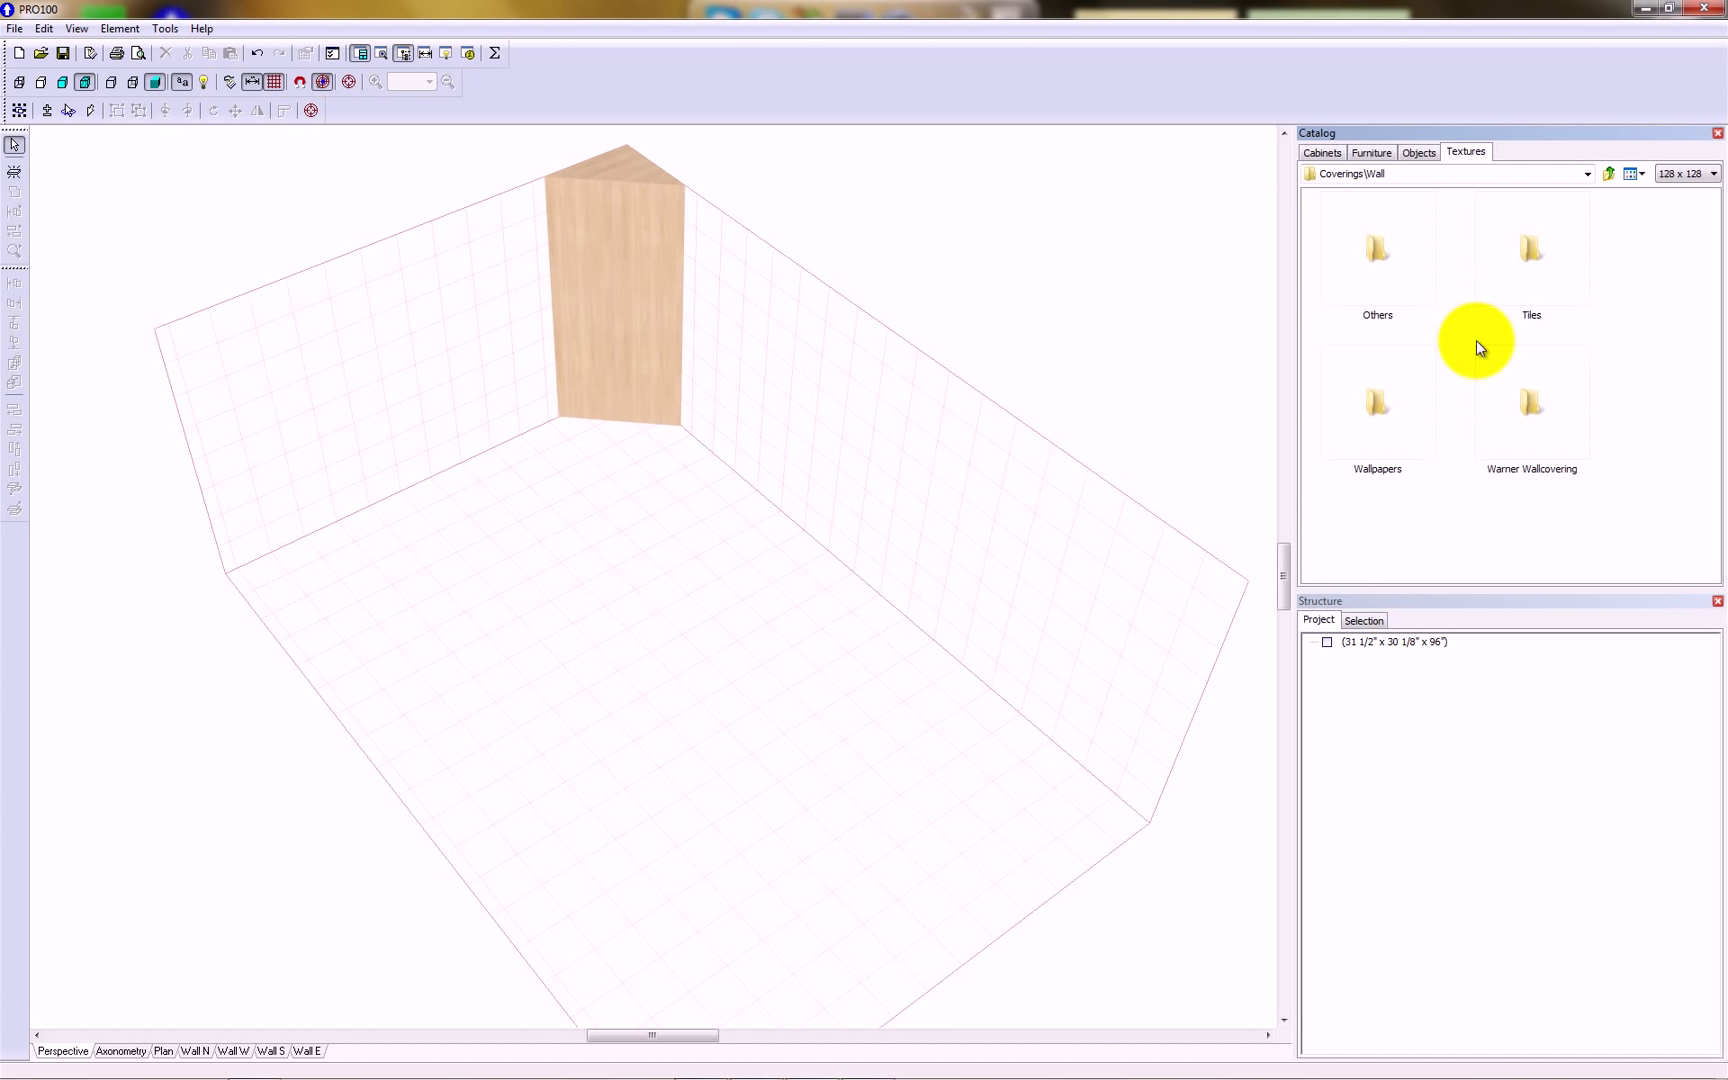
pyautogui.doubleClick(1378, 400)
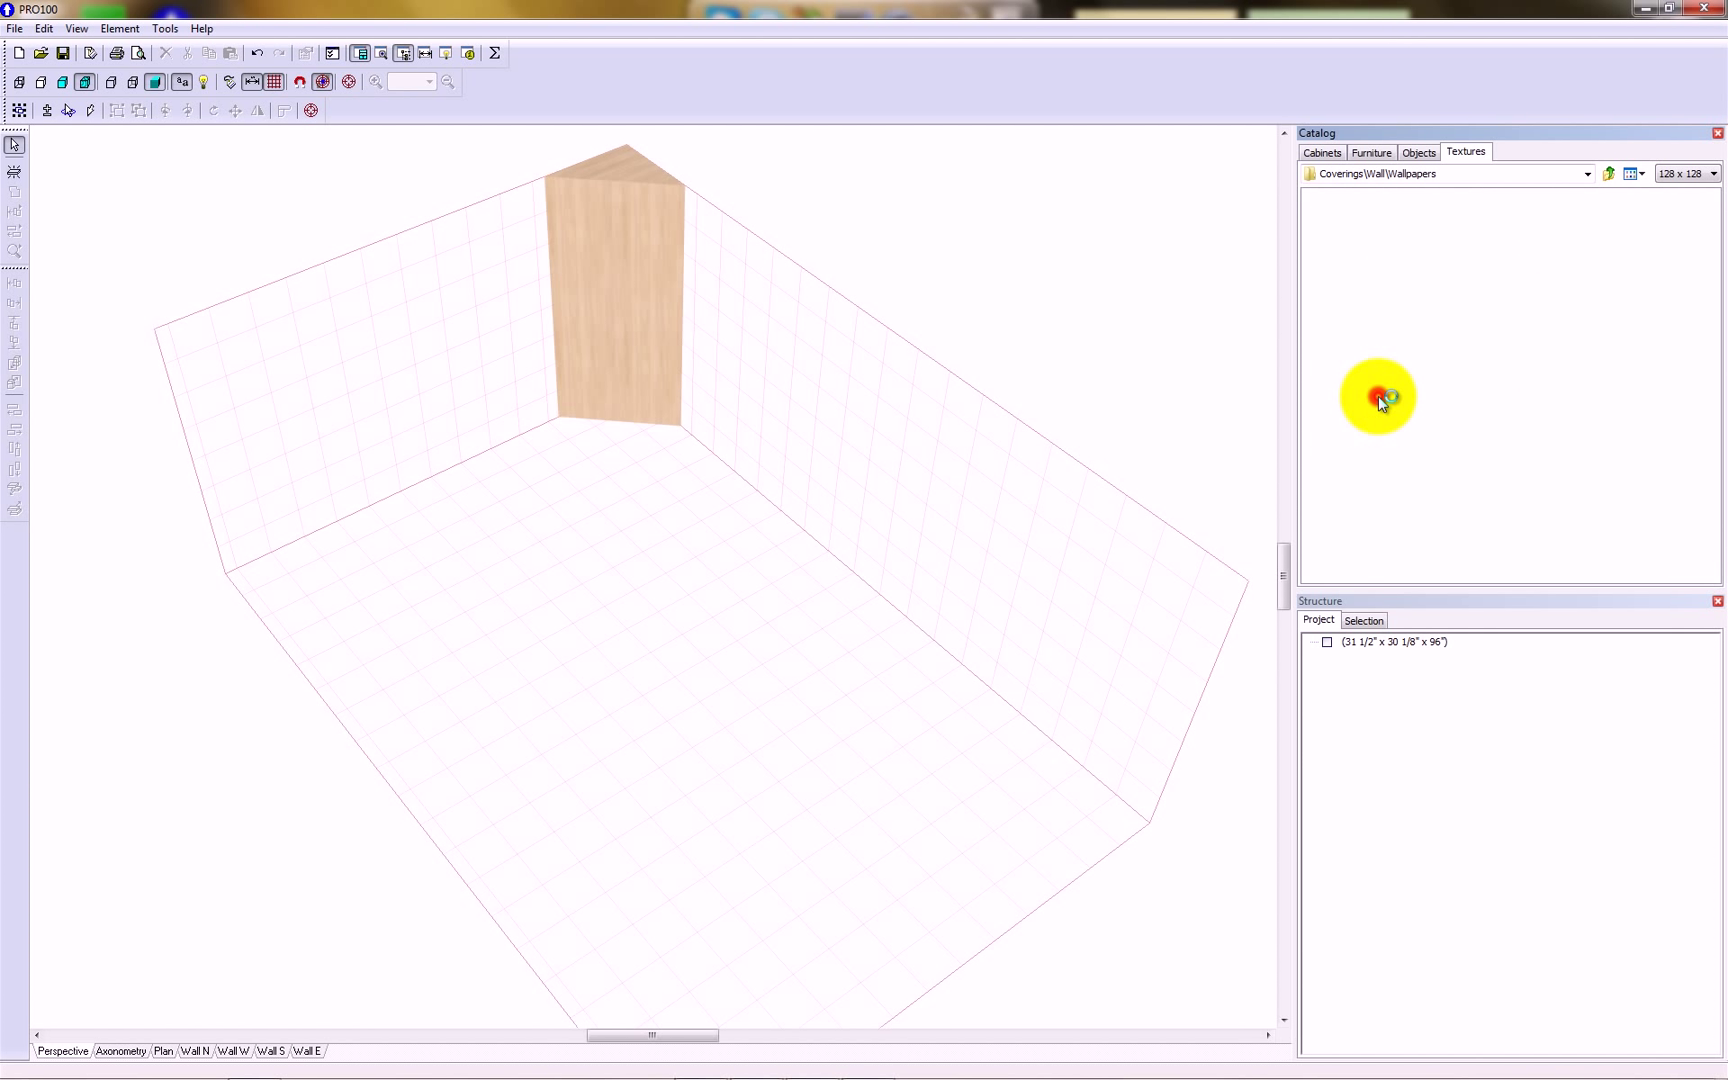
pyautogui.click(1385, 395)
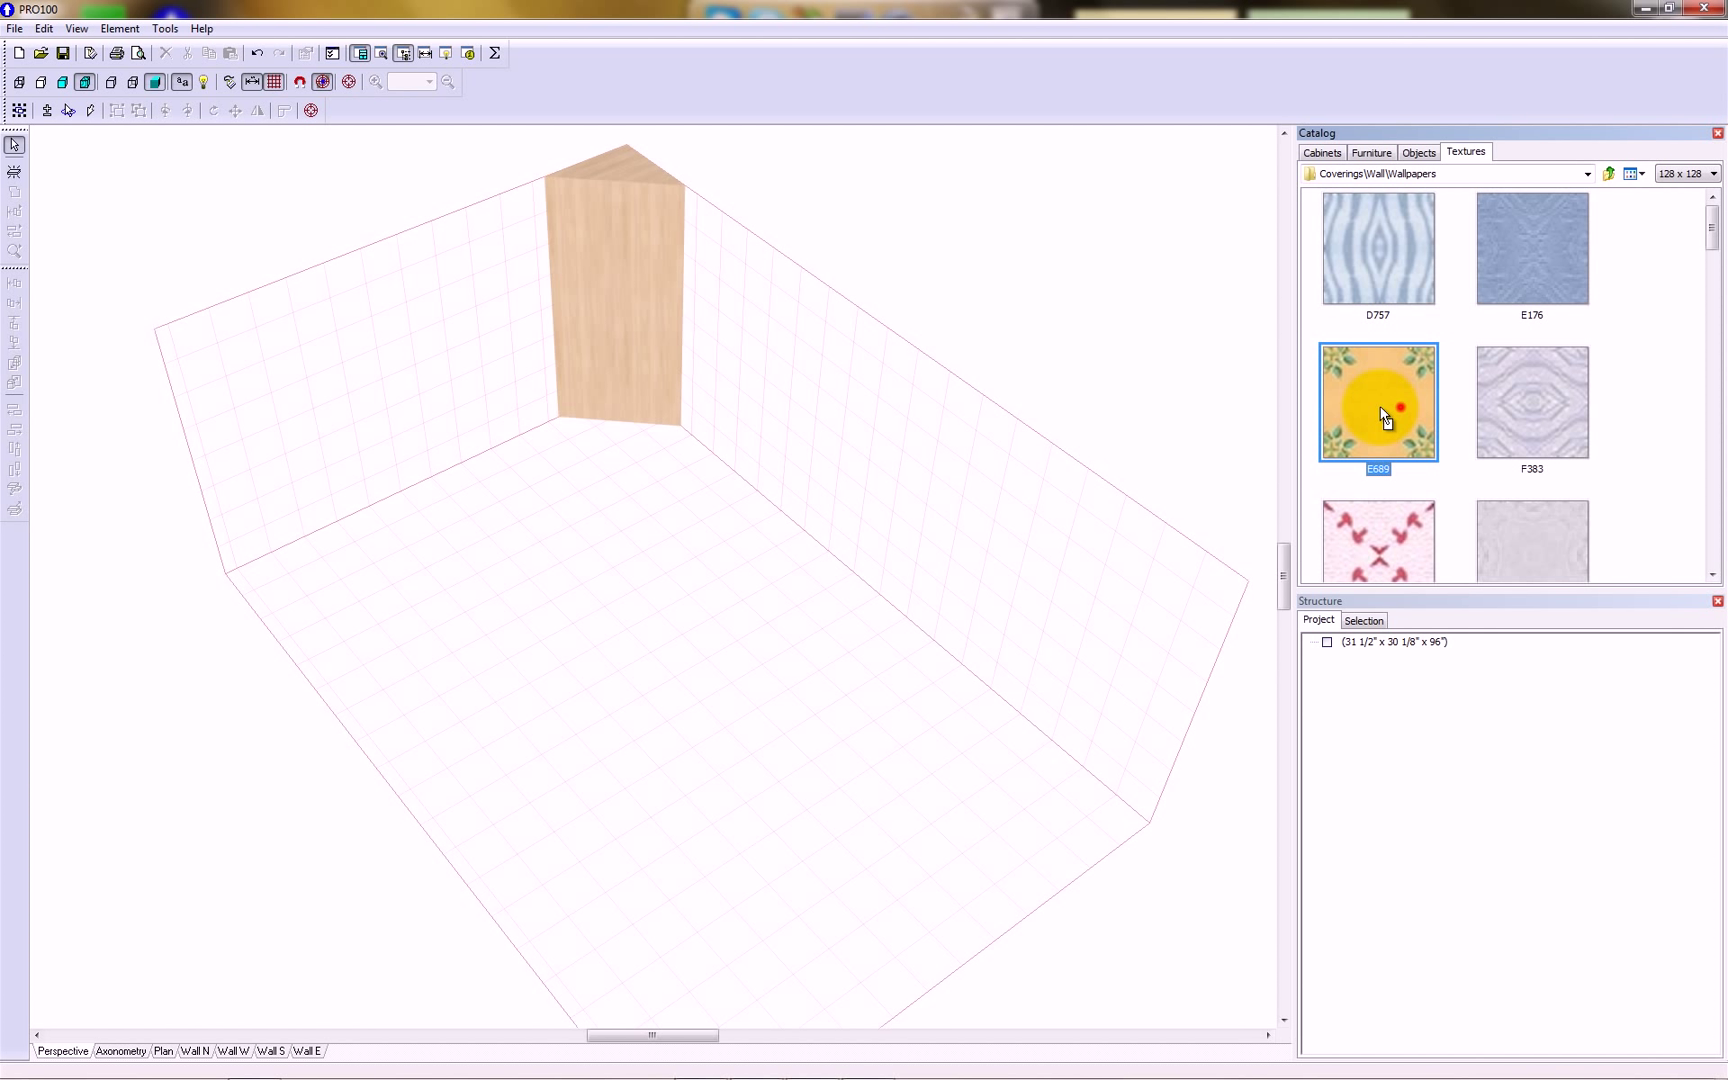
# - Apply the E689 wallpaper to the corner column, the right wall and the left wall
pyautogui.moveTo(1385, 418); pyautogui.dragTo(625, 275)
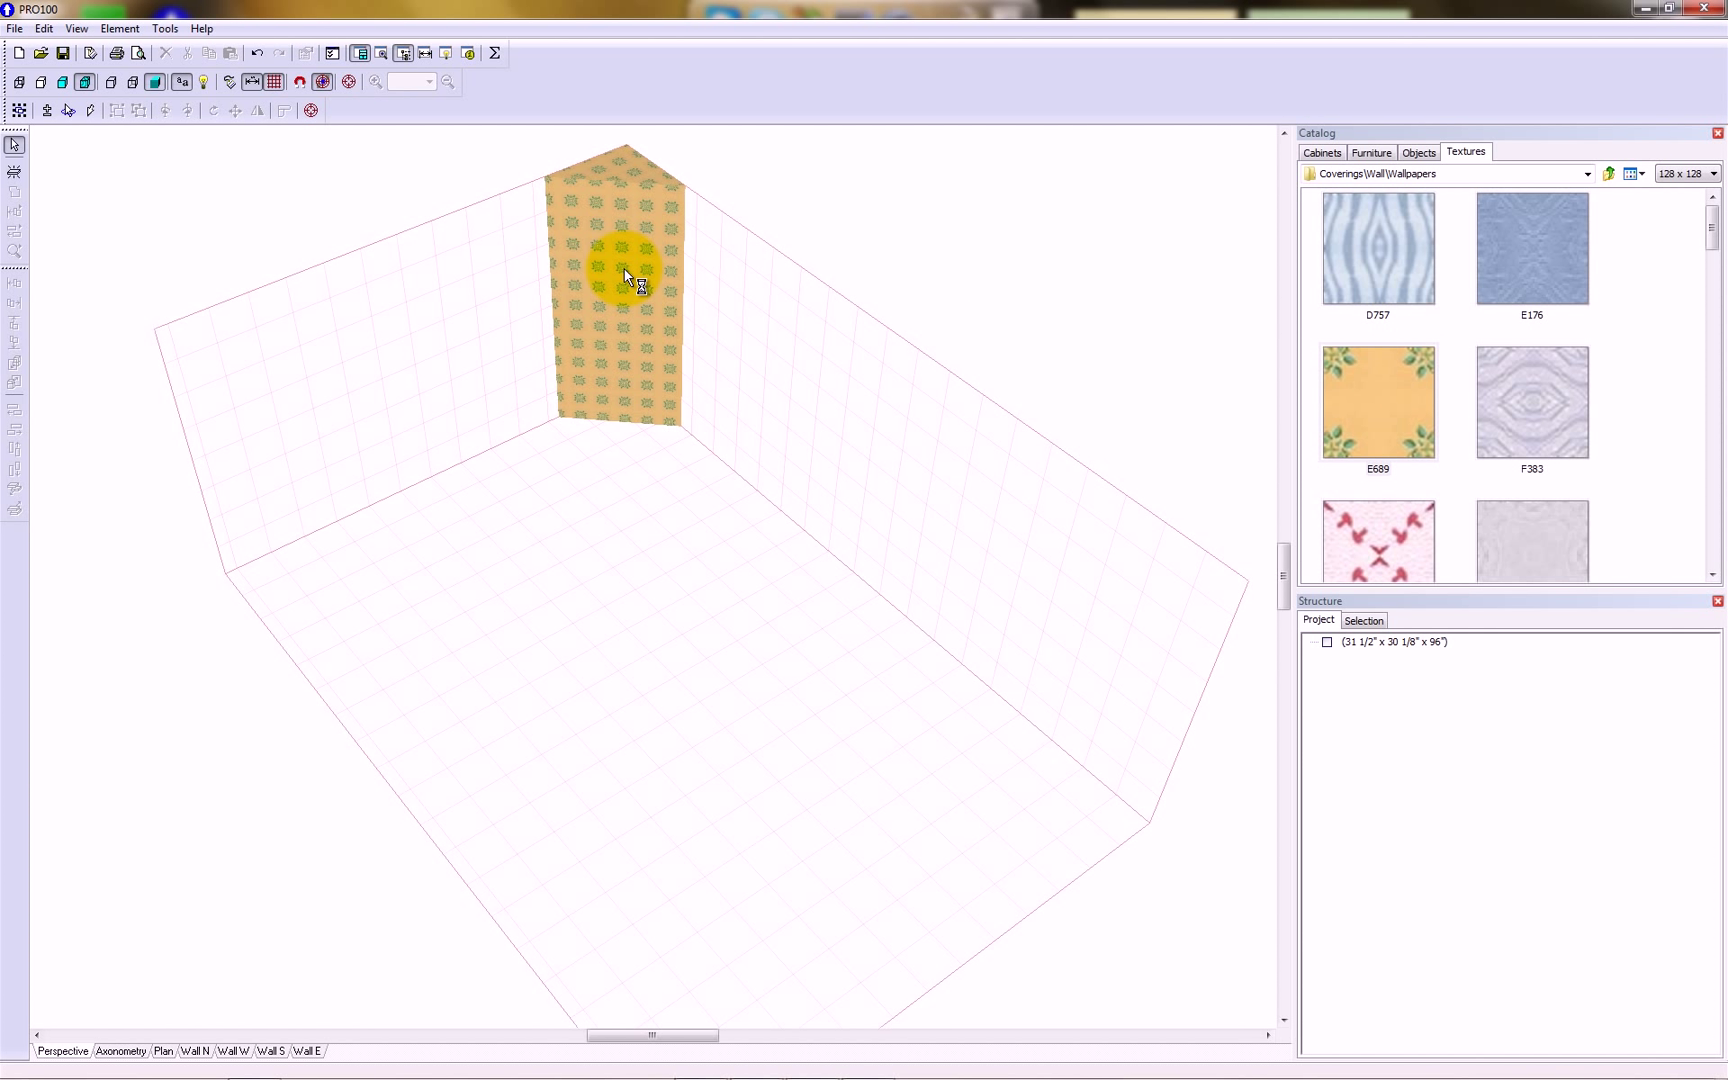
pyautogui.click(1381, 406)
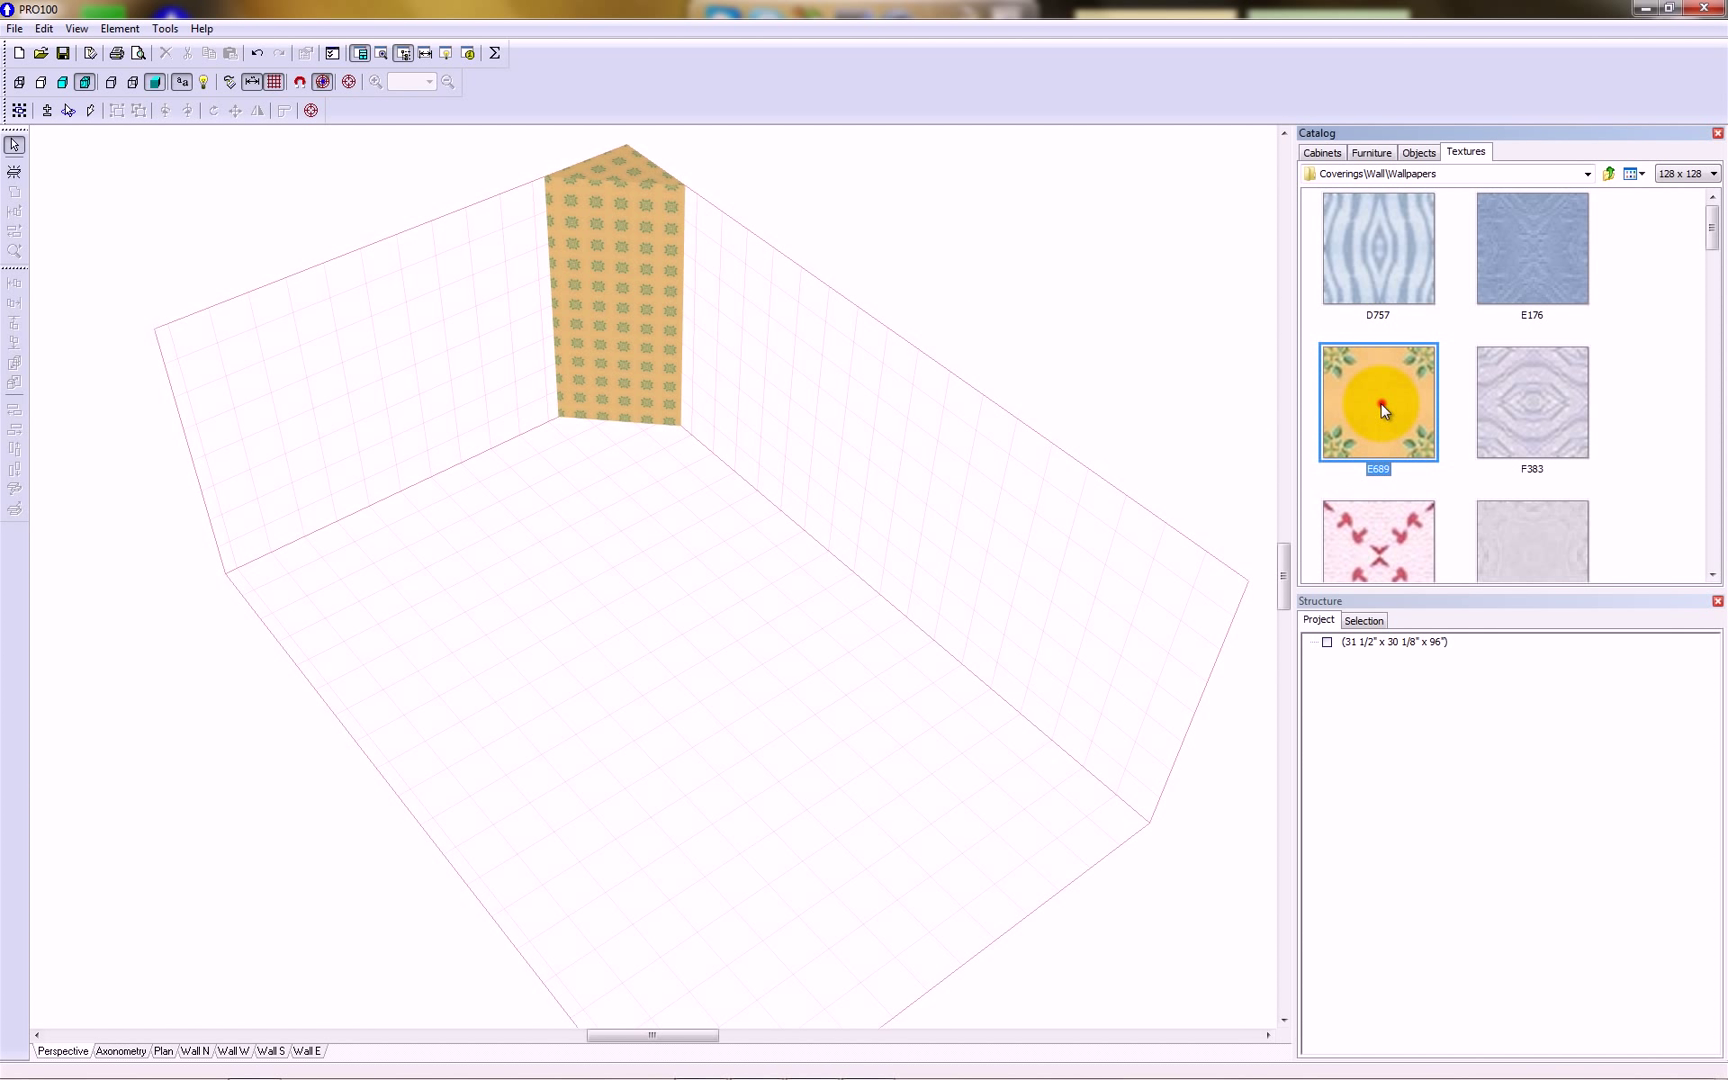
pyautogui.moveTo(1381, 404); pyautogui.dragTo(820, 350)
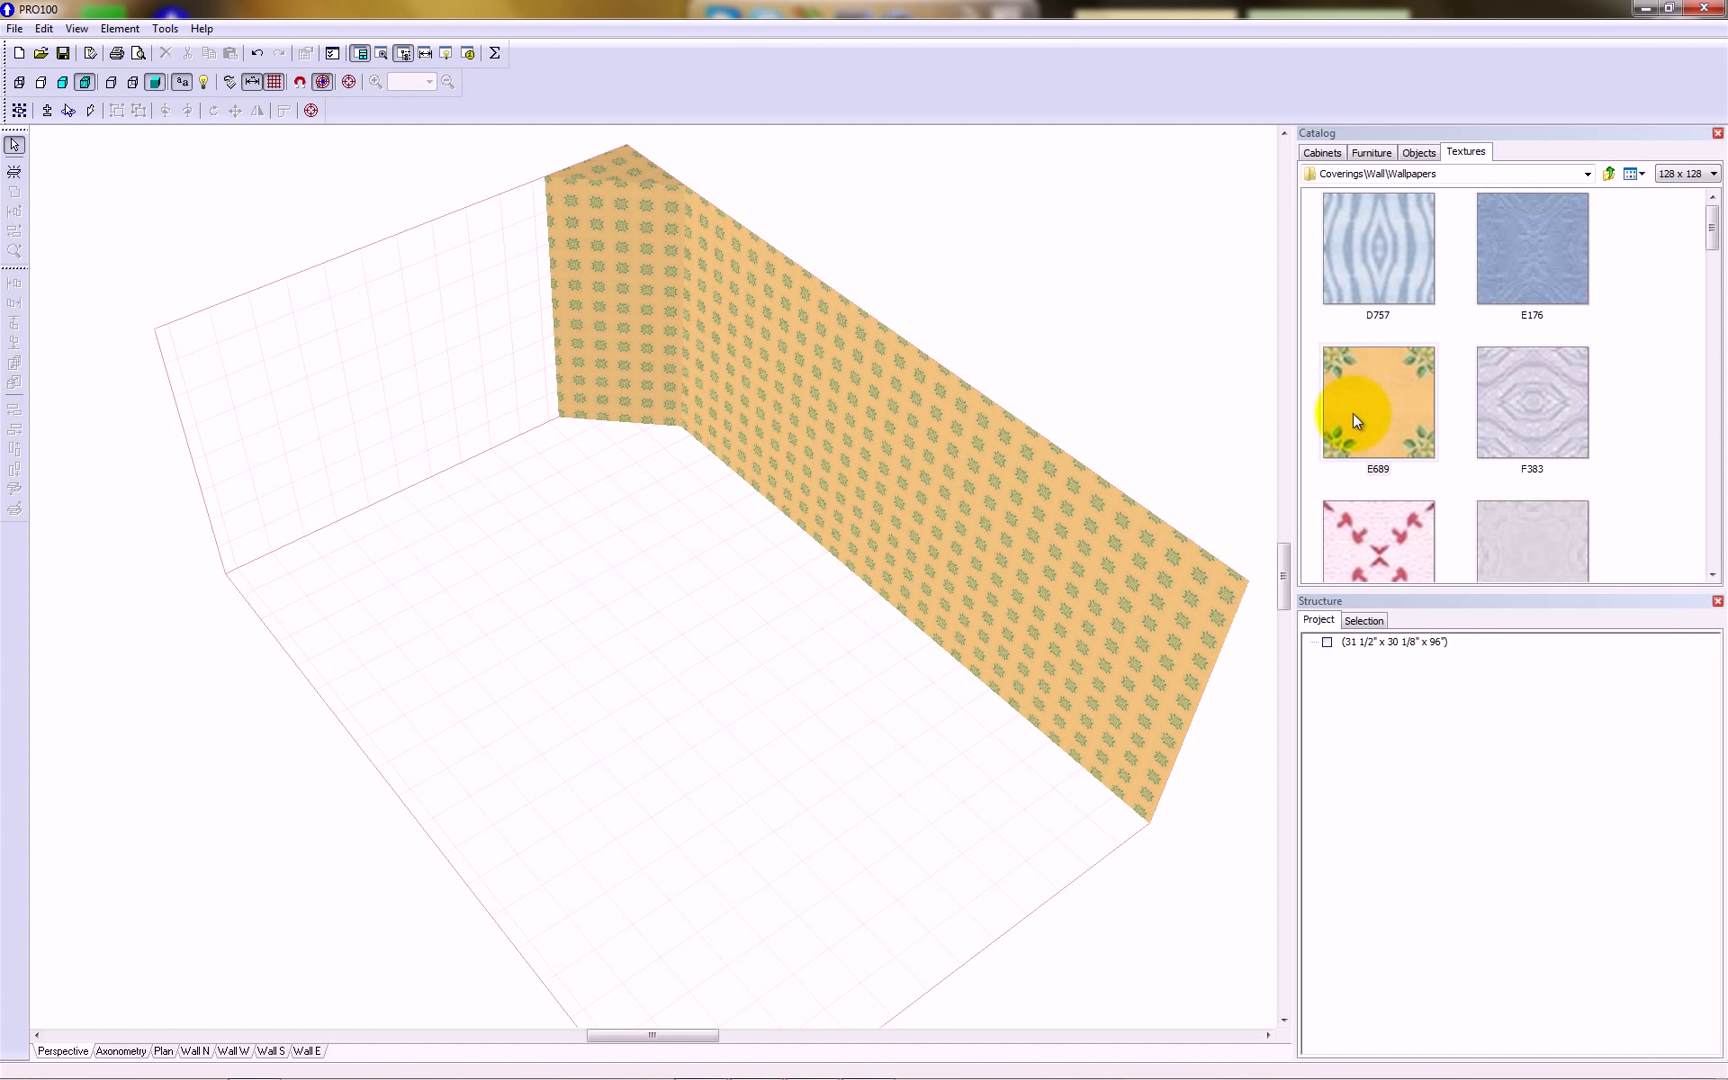
pyautogui.moveTo(1353, 418); pyautogui.dragTo(474, 328)
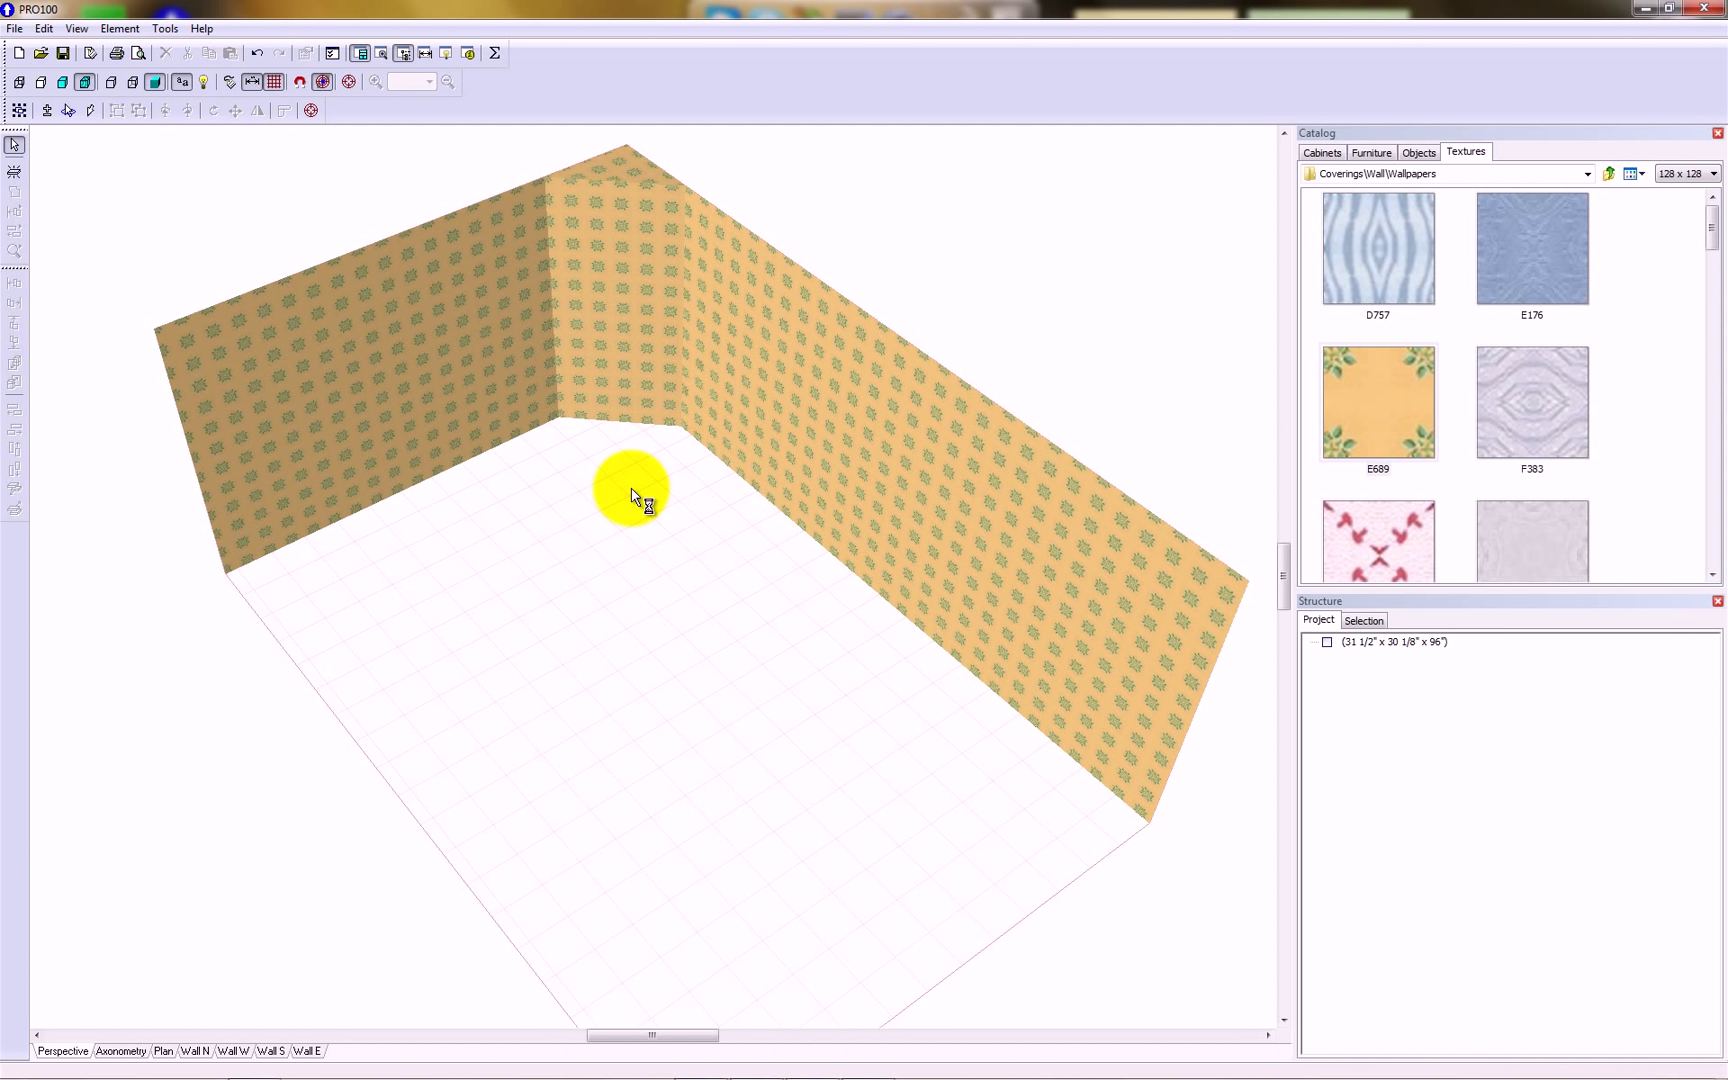
# - Undo the E689 wallpaper on the left and right walls, then select the corner column
pyautogui.click(47, 30)
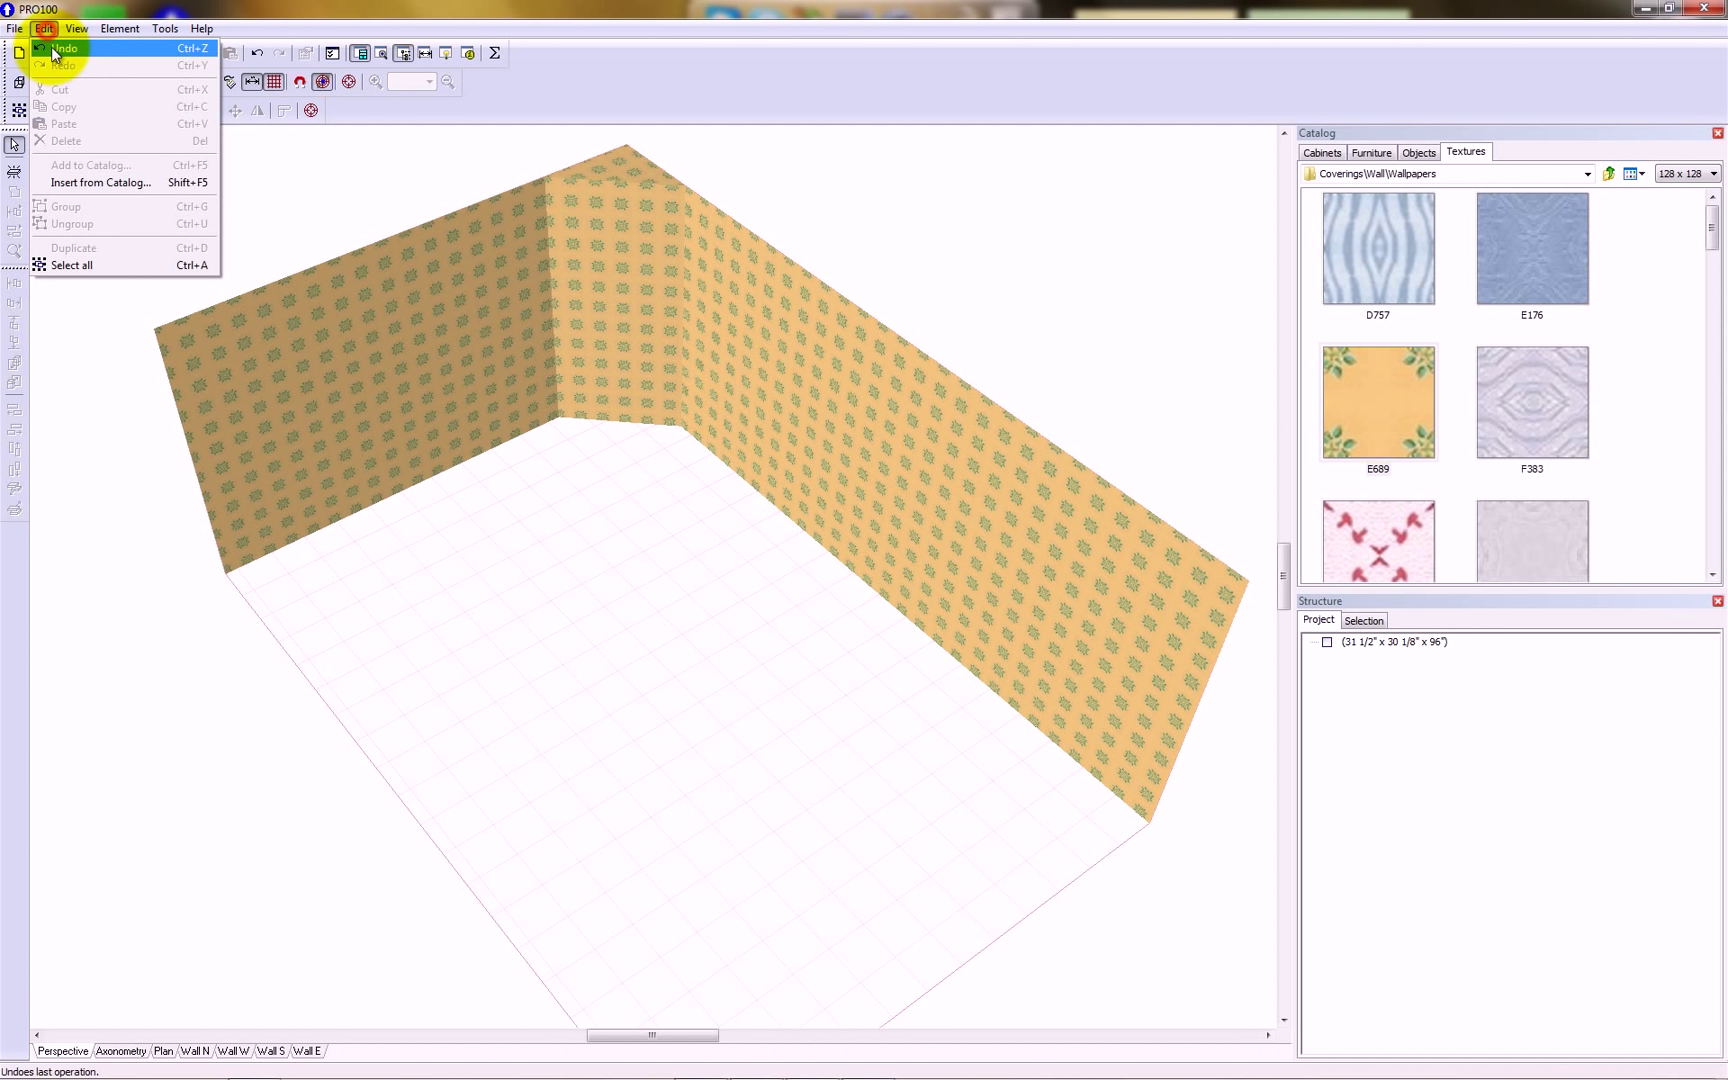
pyautogui.click(51, 47)
pyautogui.click(44, 28)
pyautogui.click(55, 50)
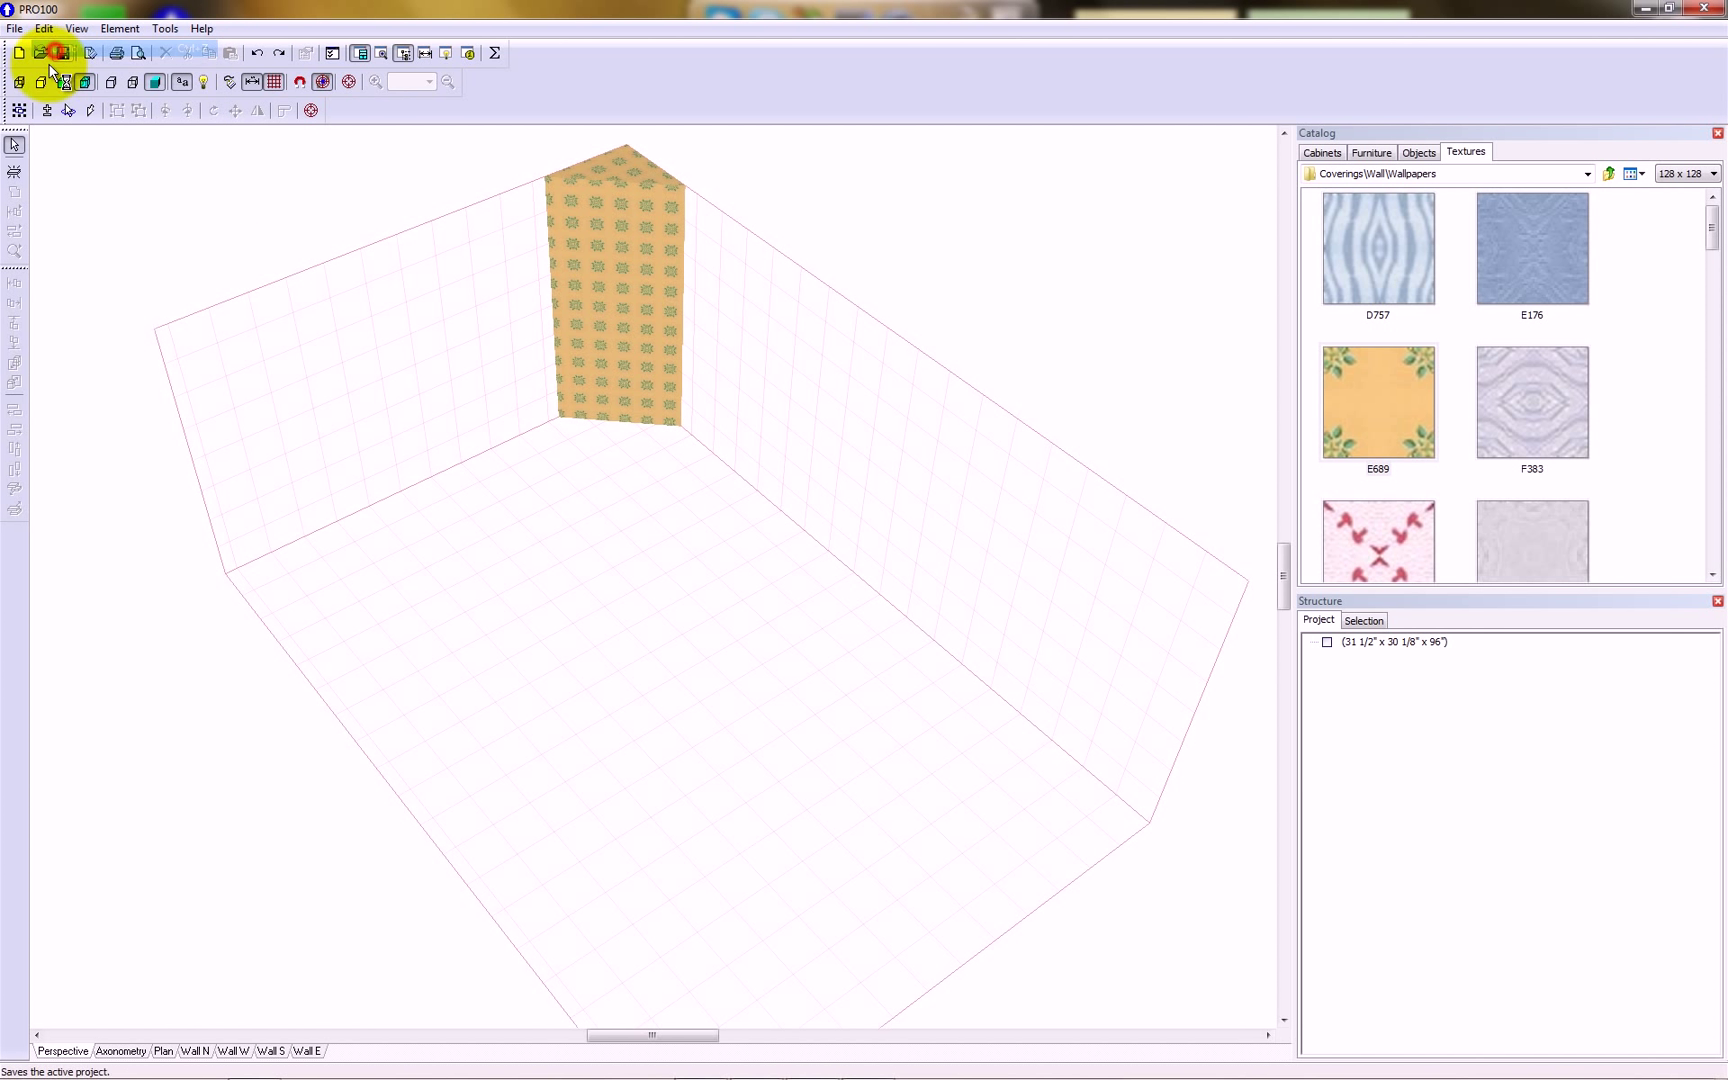
pyautogui.click(614, 282)
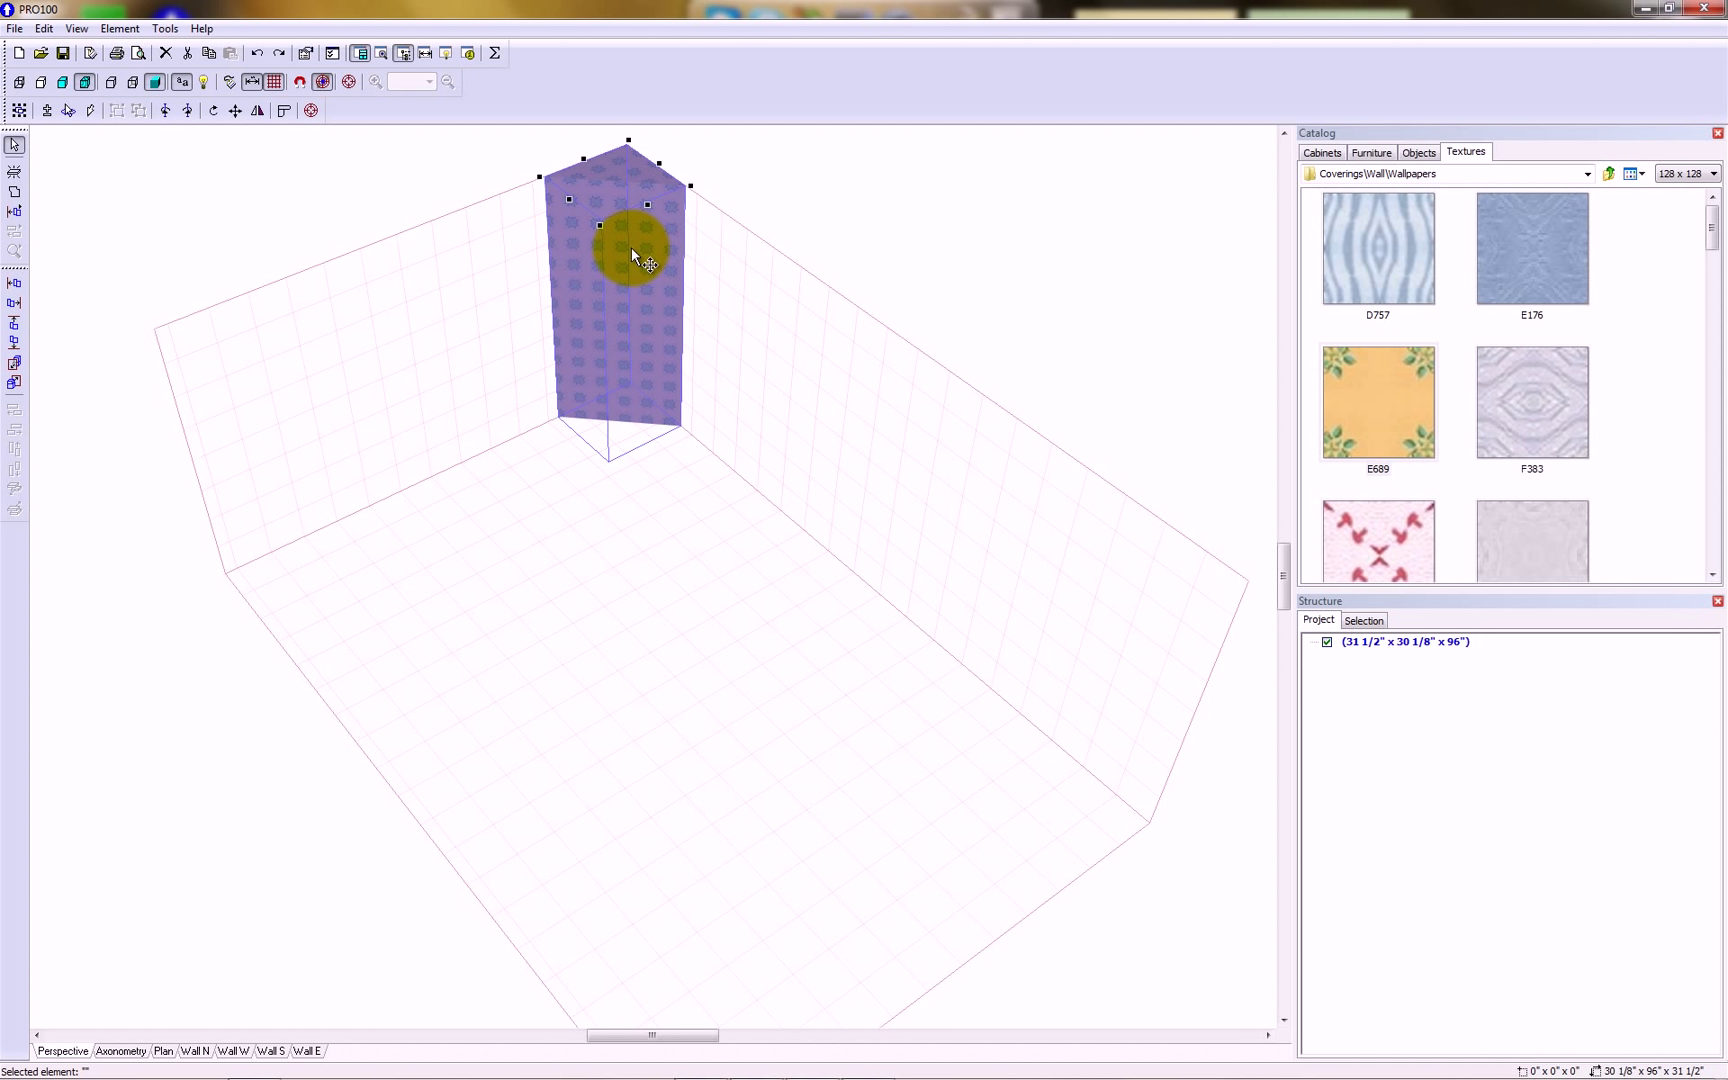
# - Add the corner column to the Walls catalog under the name 'sample'
pyautogui.rightClick(631, 242)
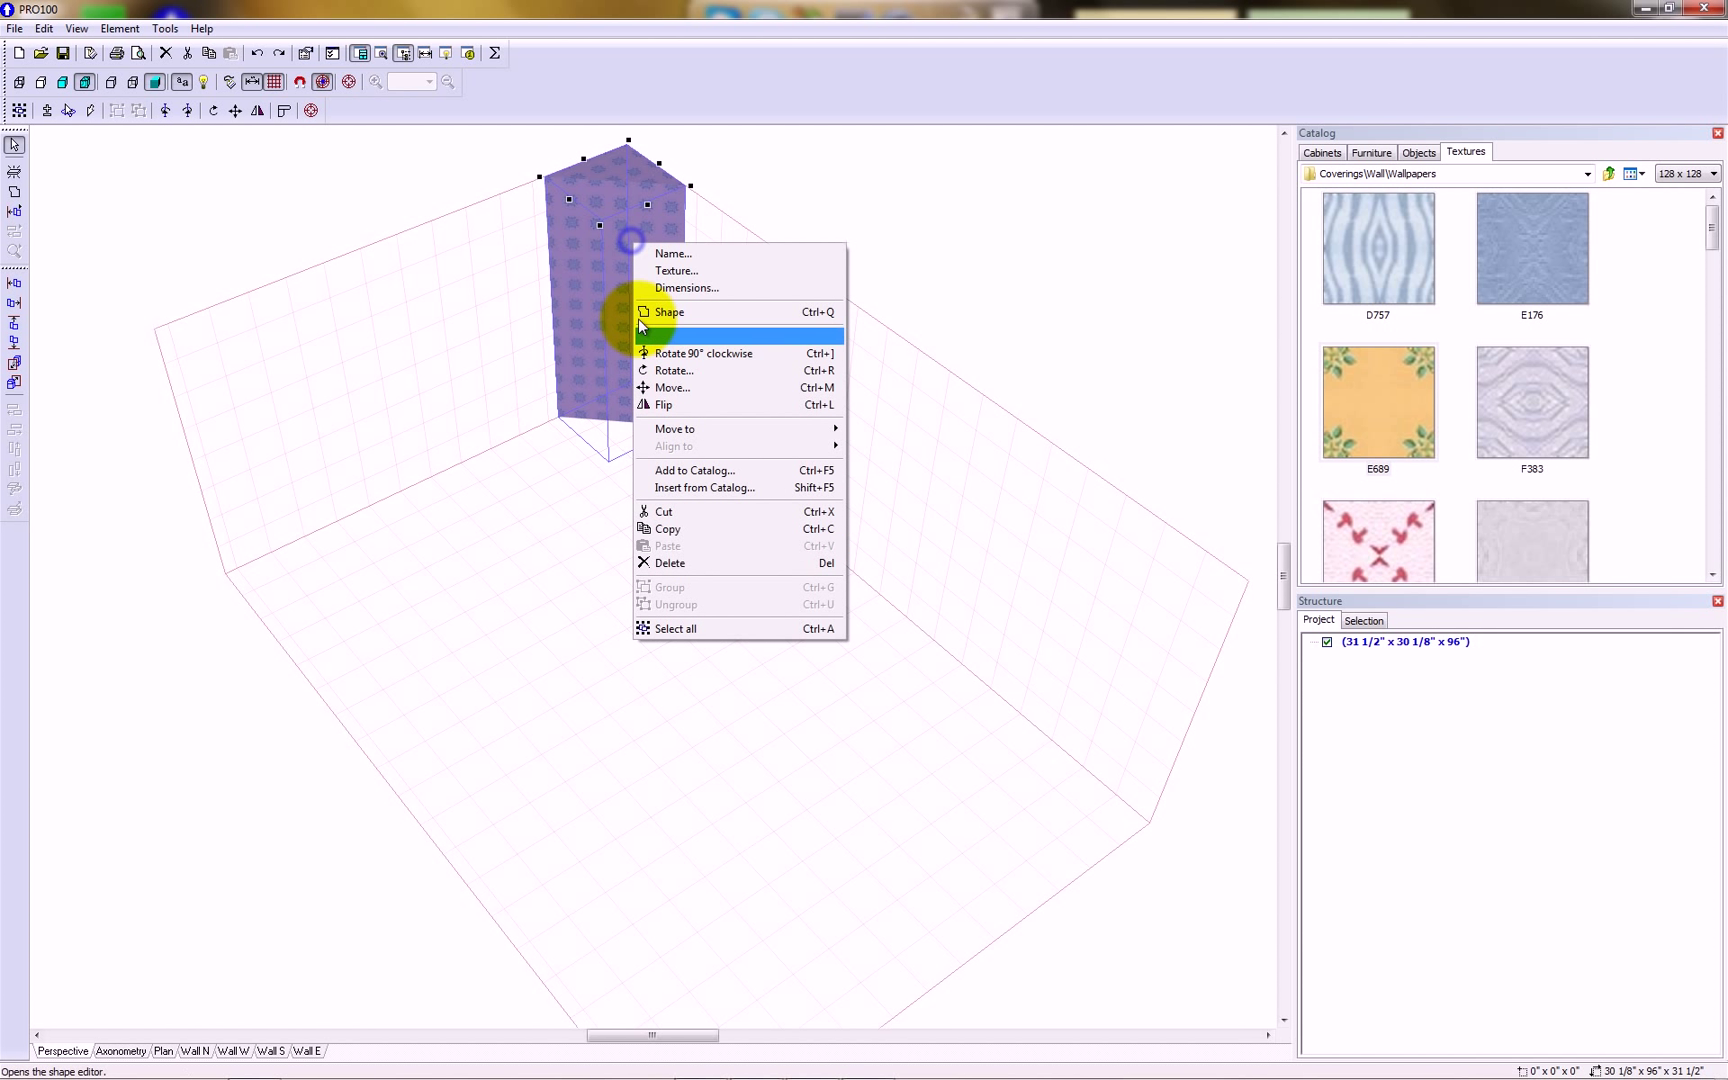
pyautogui.click(710, 476)
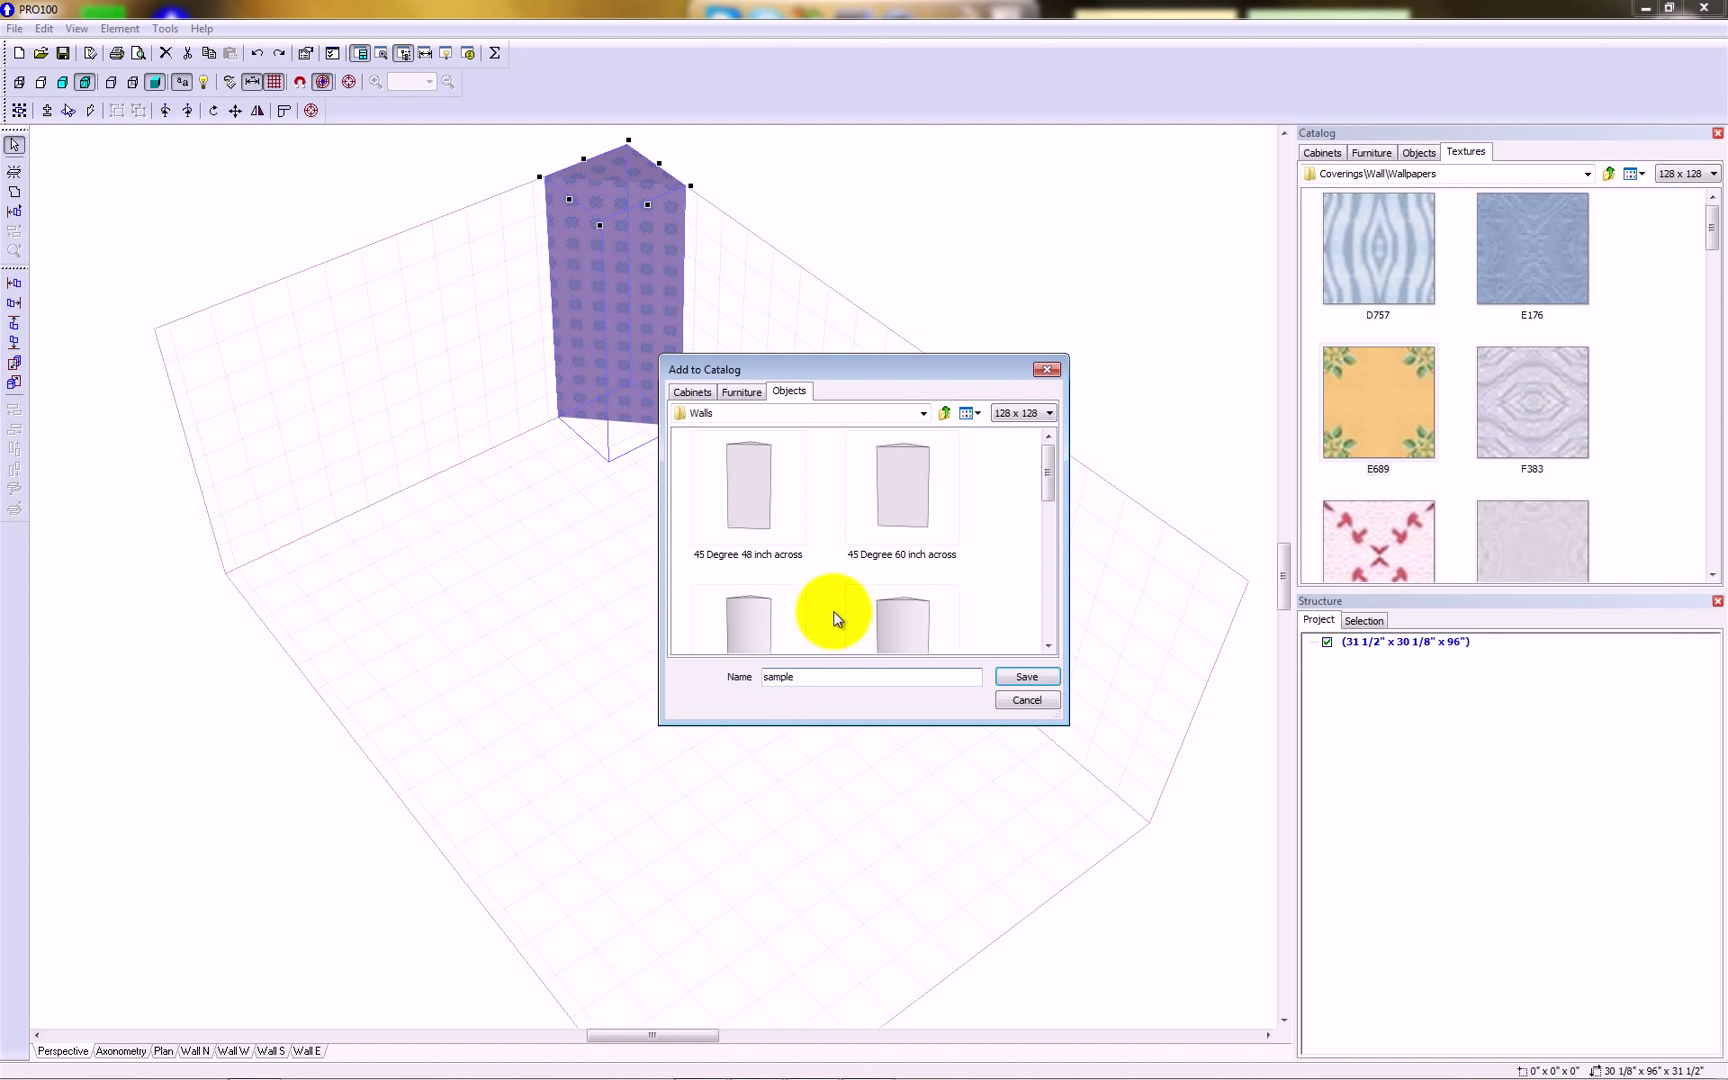
pyautogui.click(1042, 676)
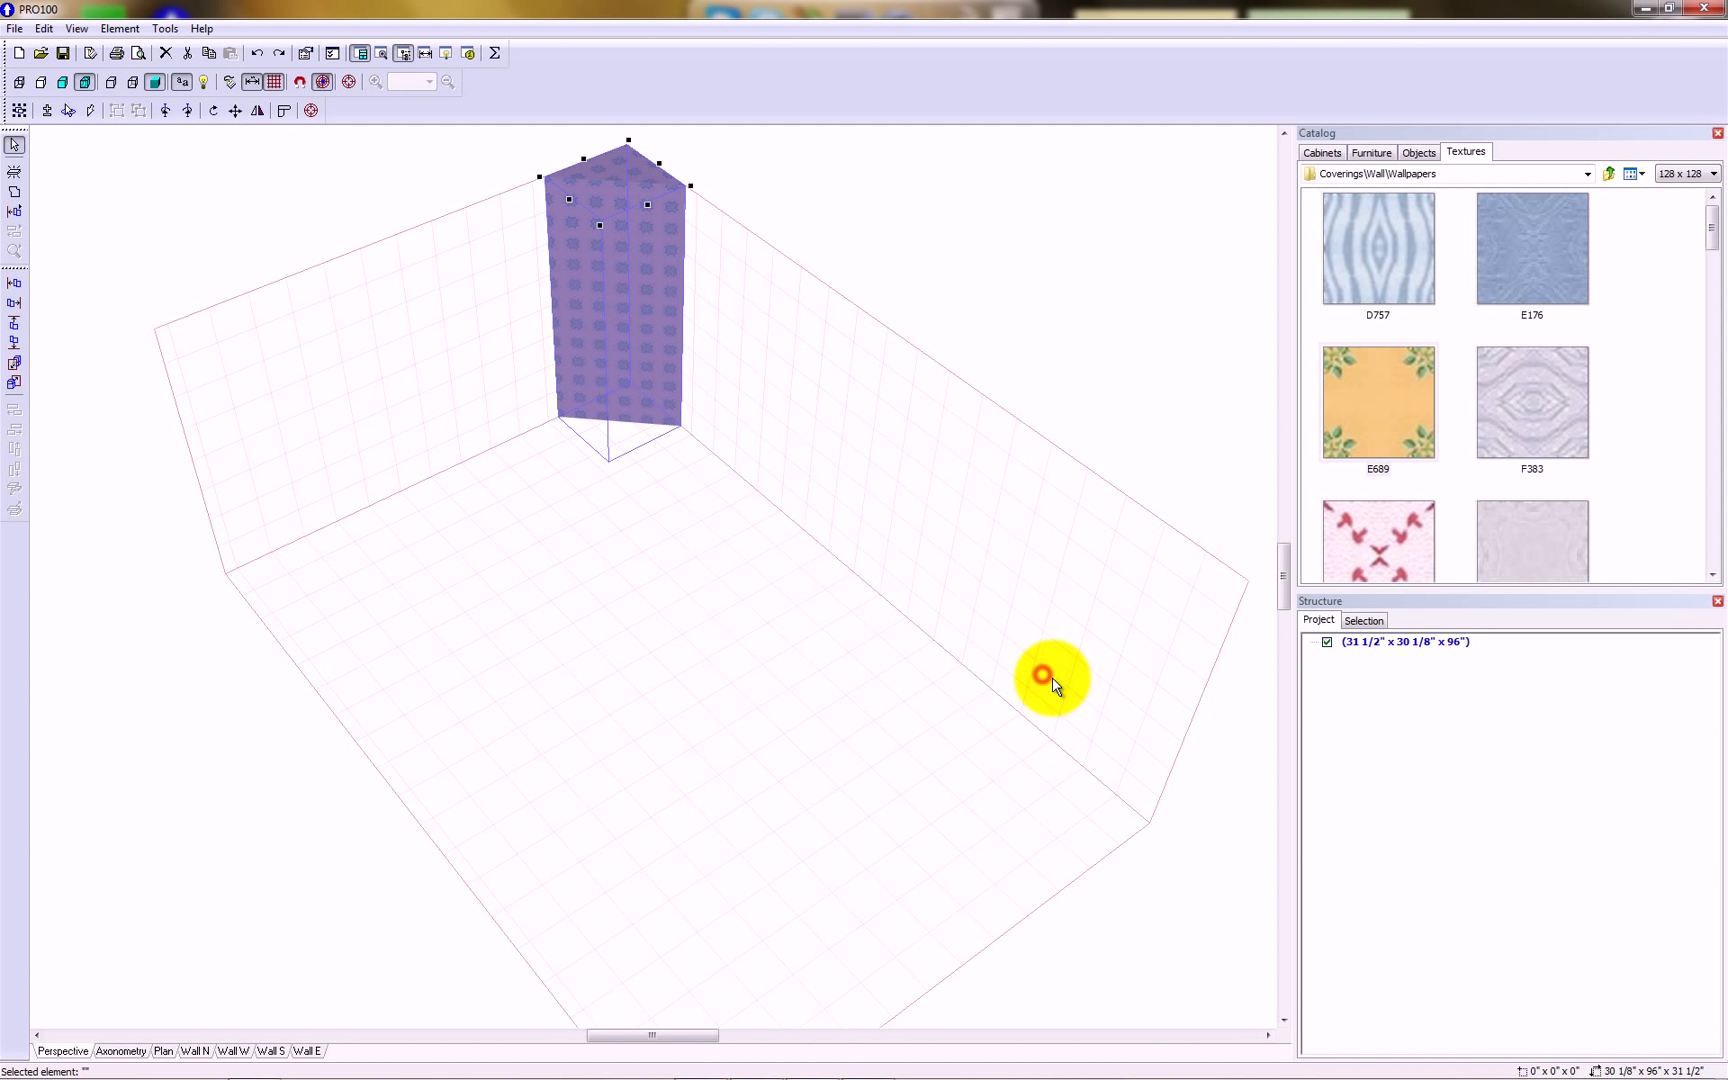
# - Delete the 'sample' entry from the Walls catalog and remove the corner column from the room
pyautogui.click(1417, 152)
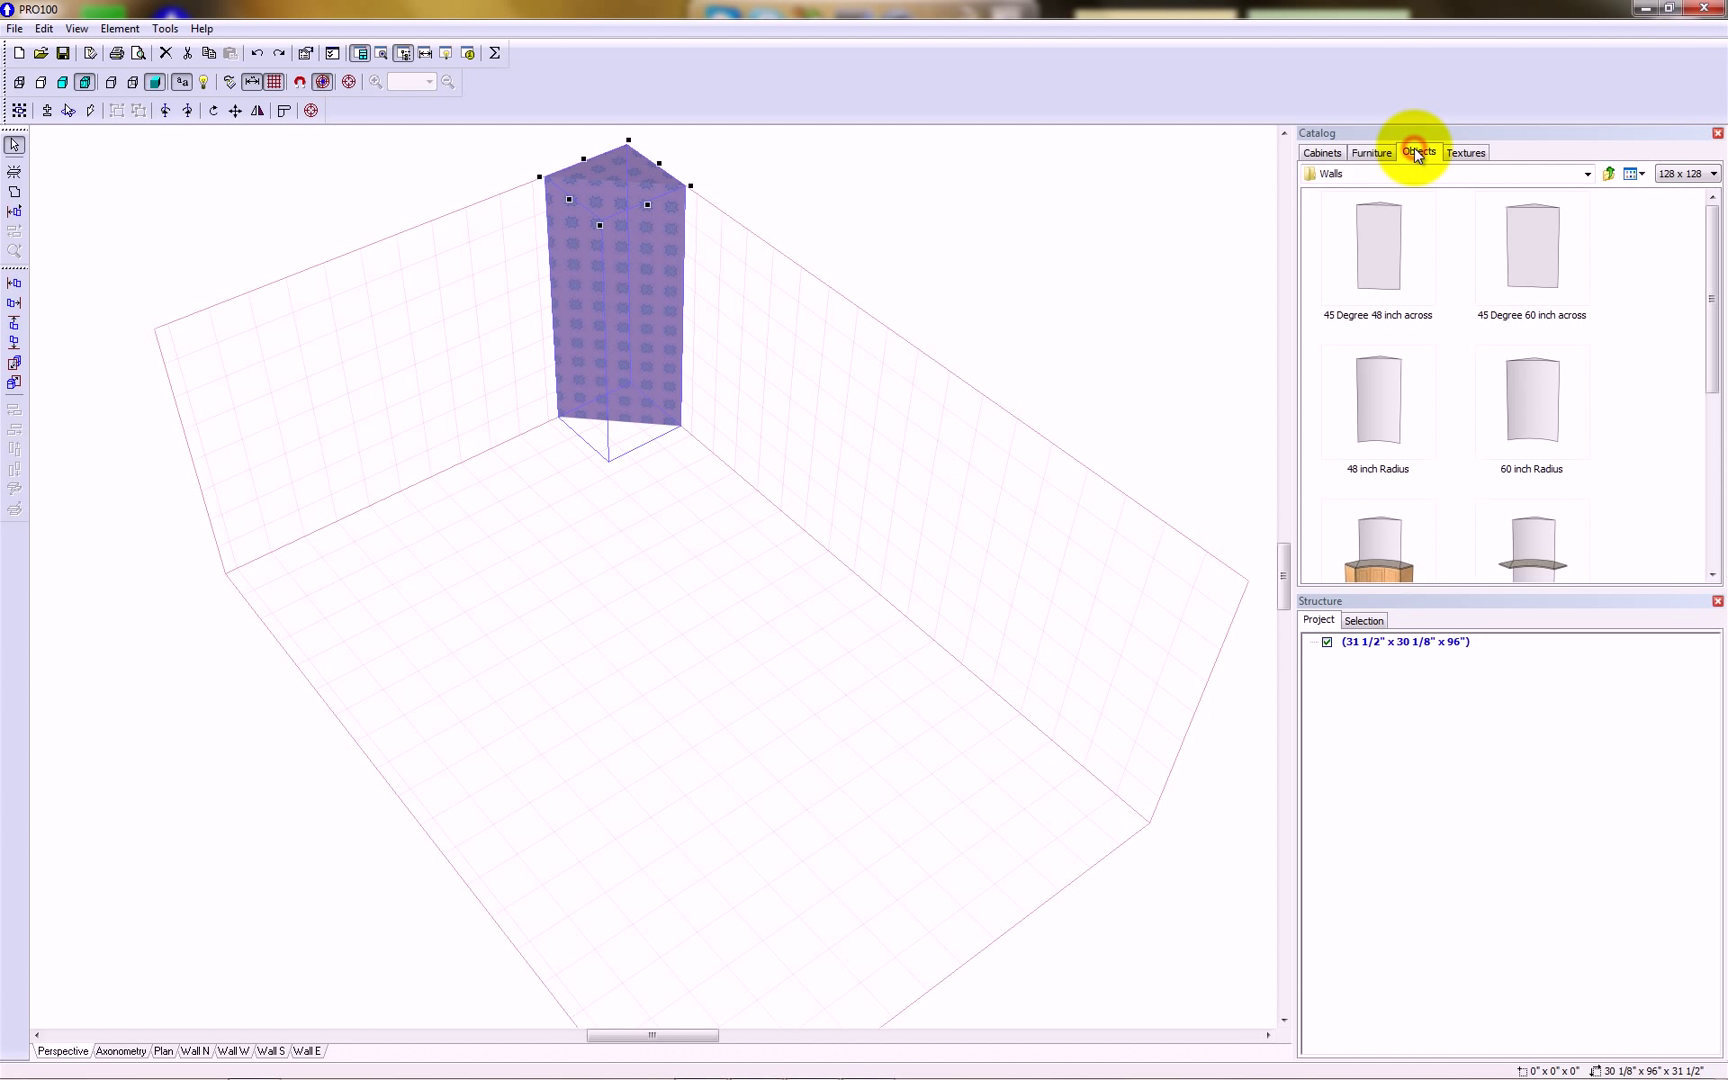
pyautogui.click(1382, 244)
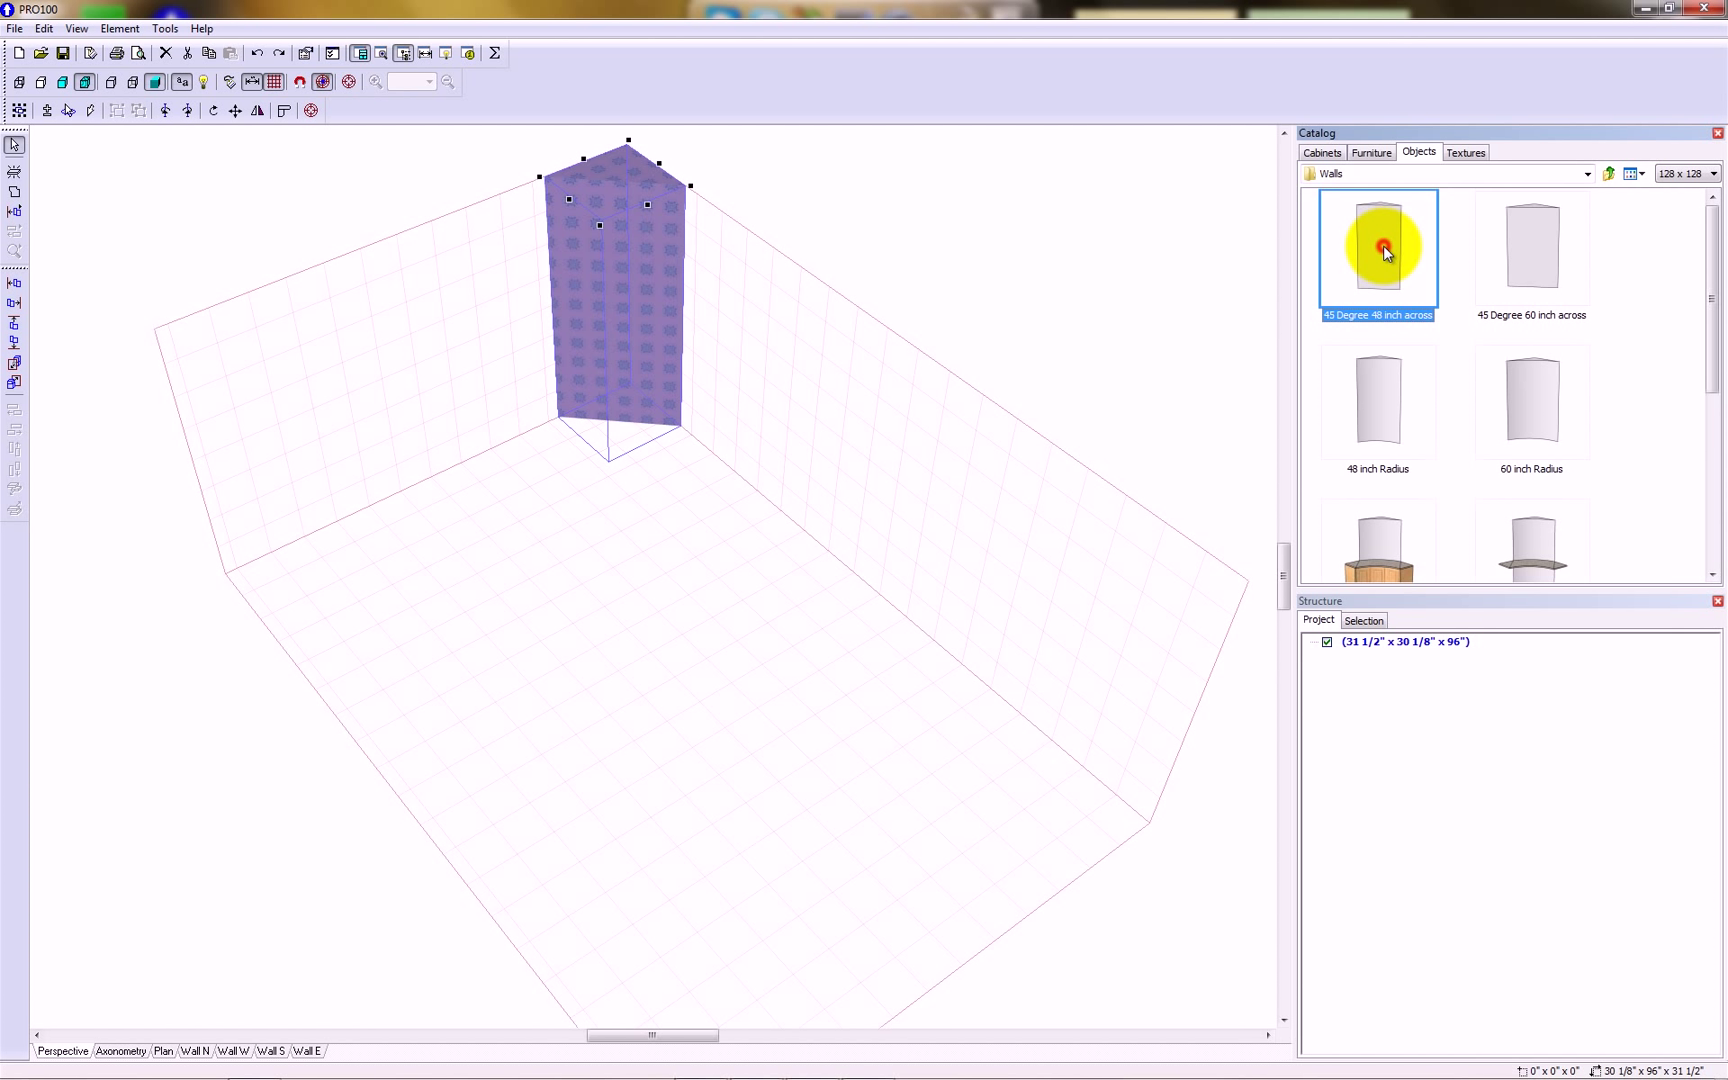
pyautogui.scroll(-3, 1382, 244)
pyautogui.click(1516, 356)
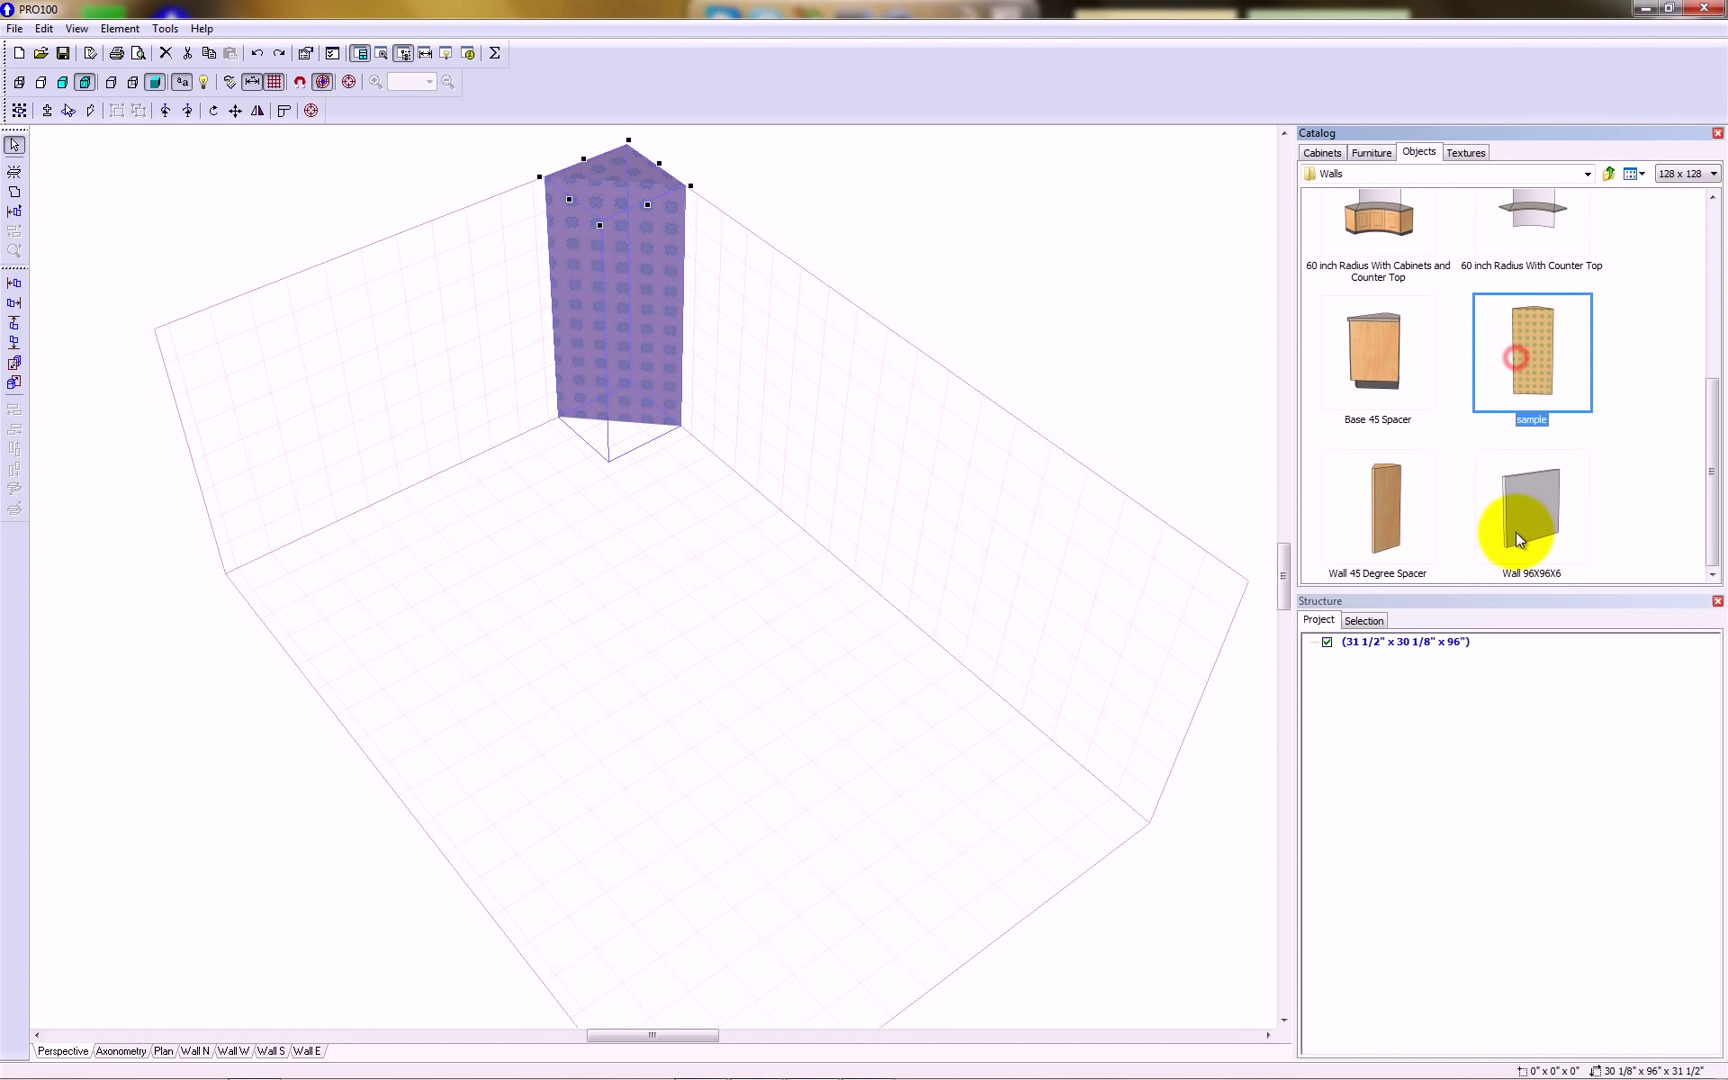
pyautogui.rightClick(1528, 321)
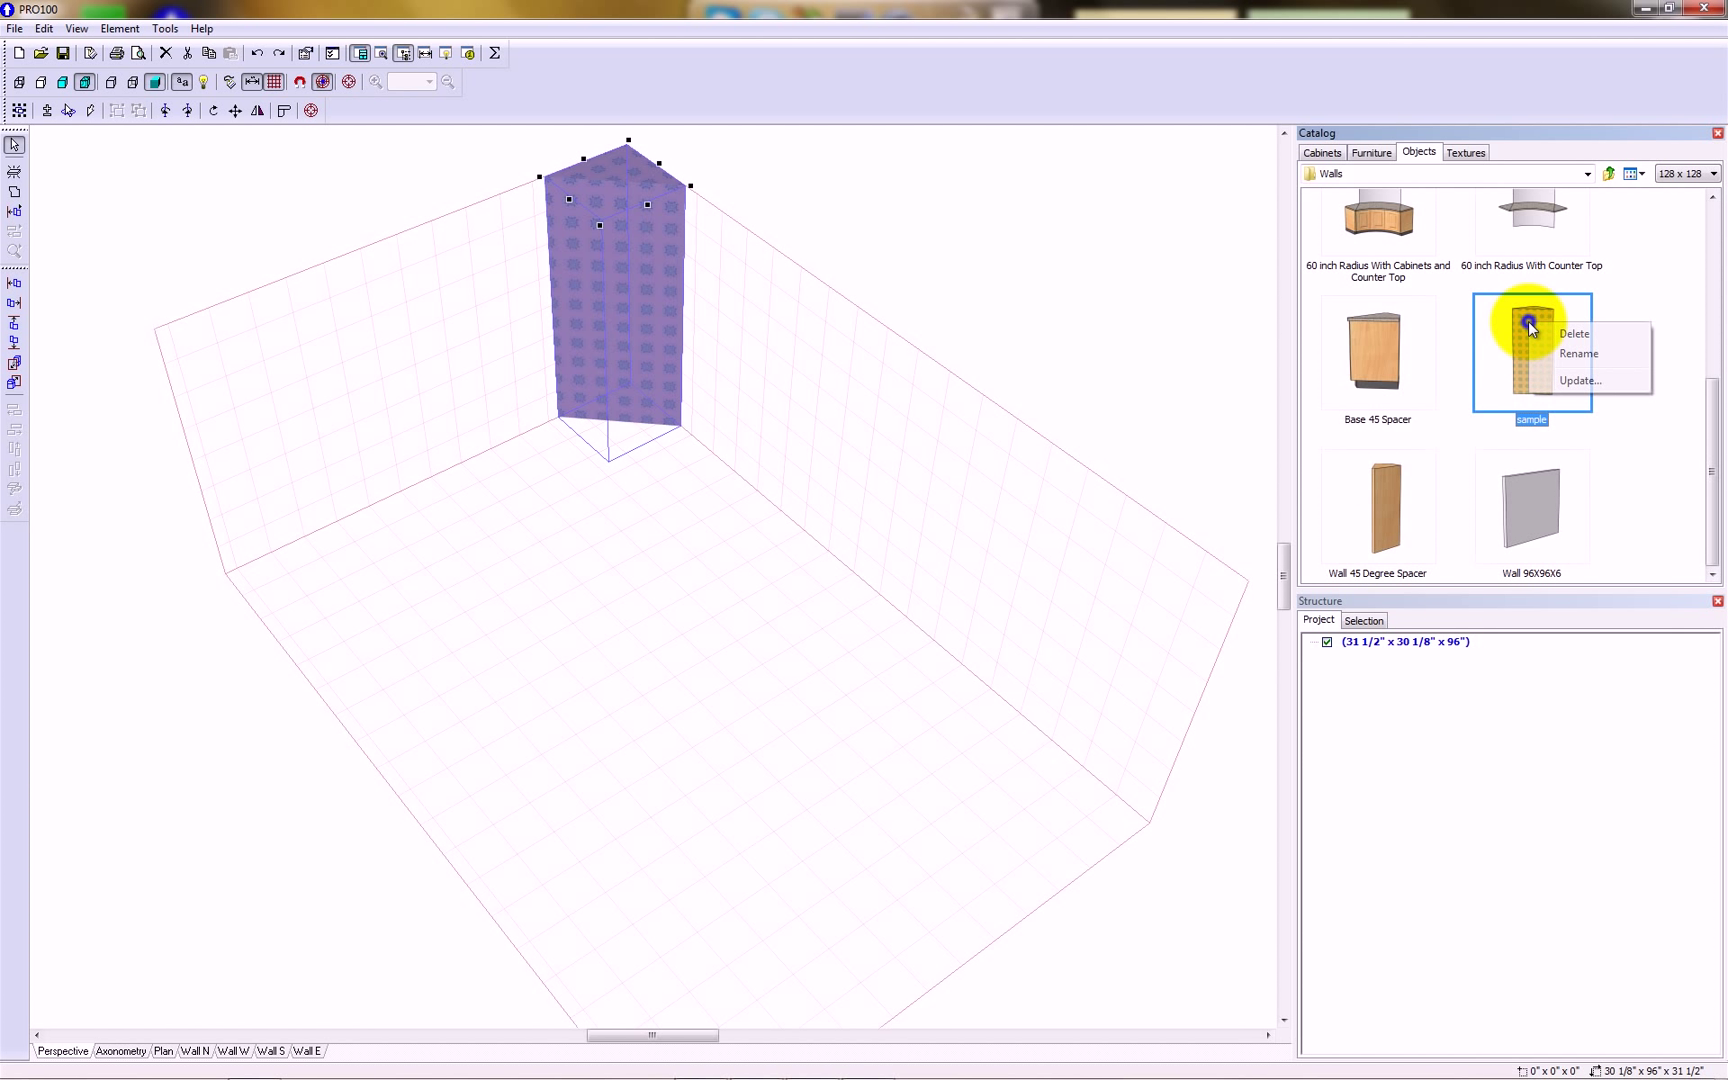
pyautogui.click(1593, 335)
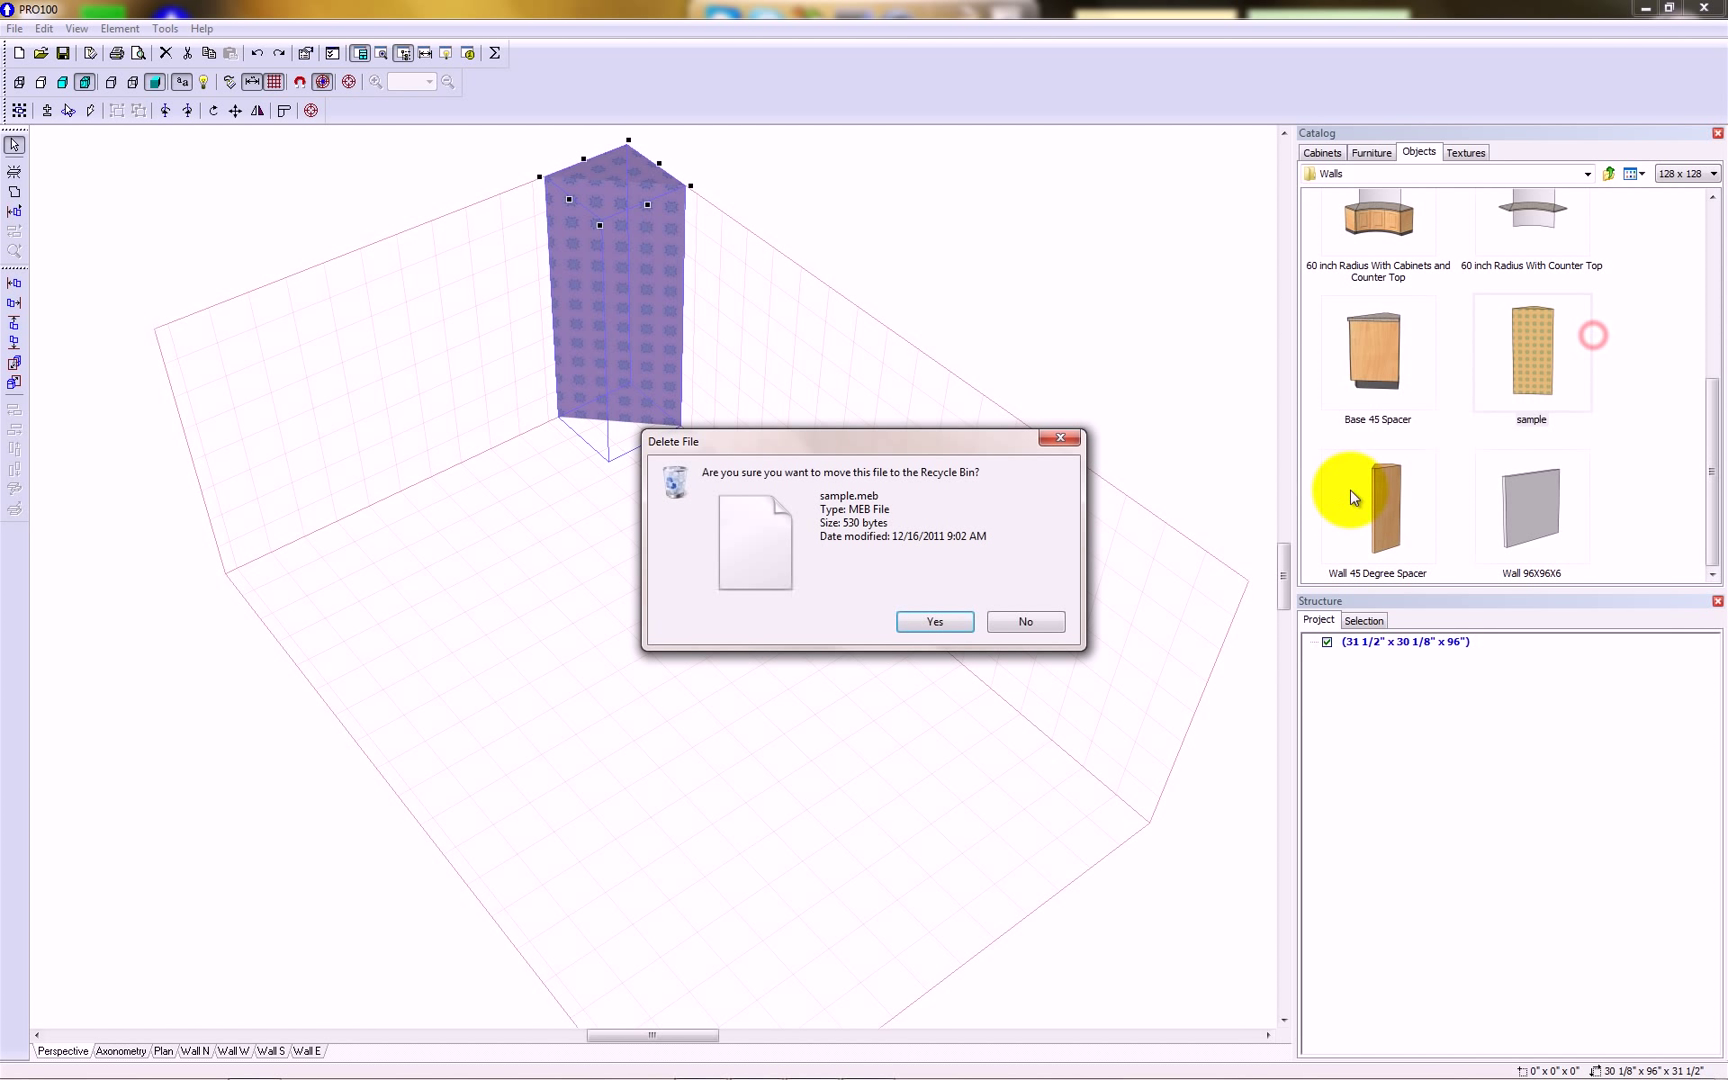
pyautogui.click(948, 613)
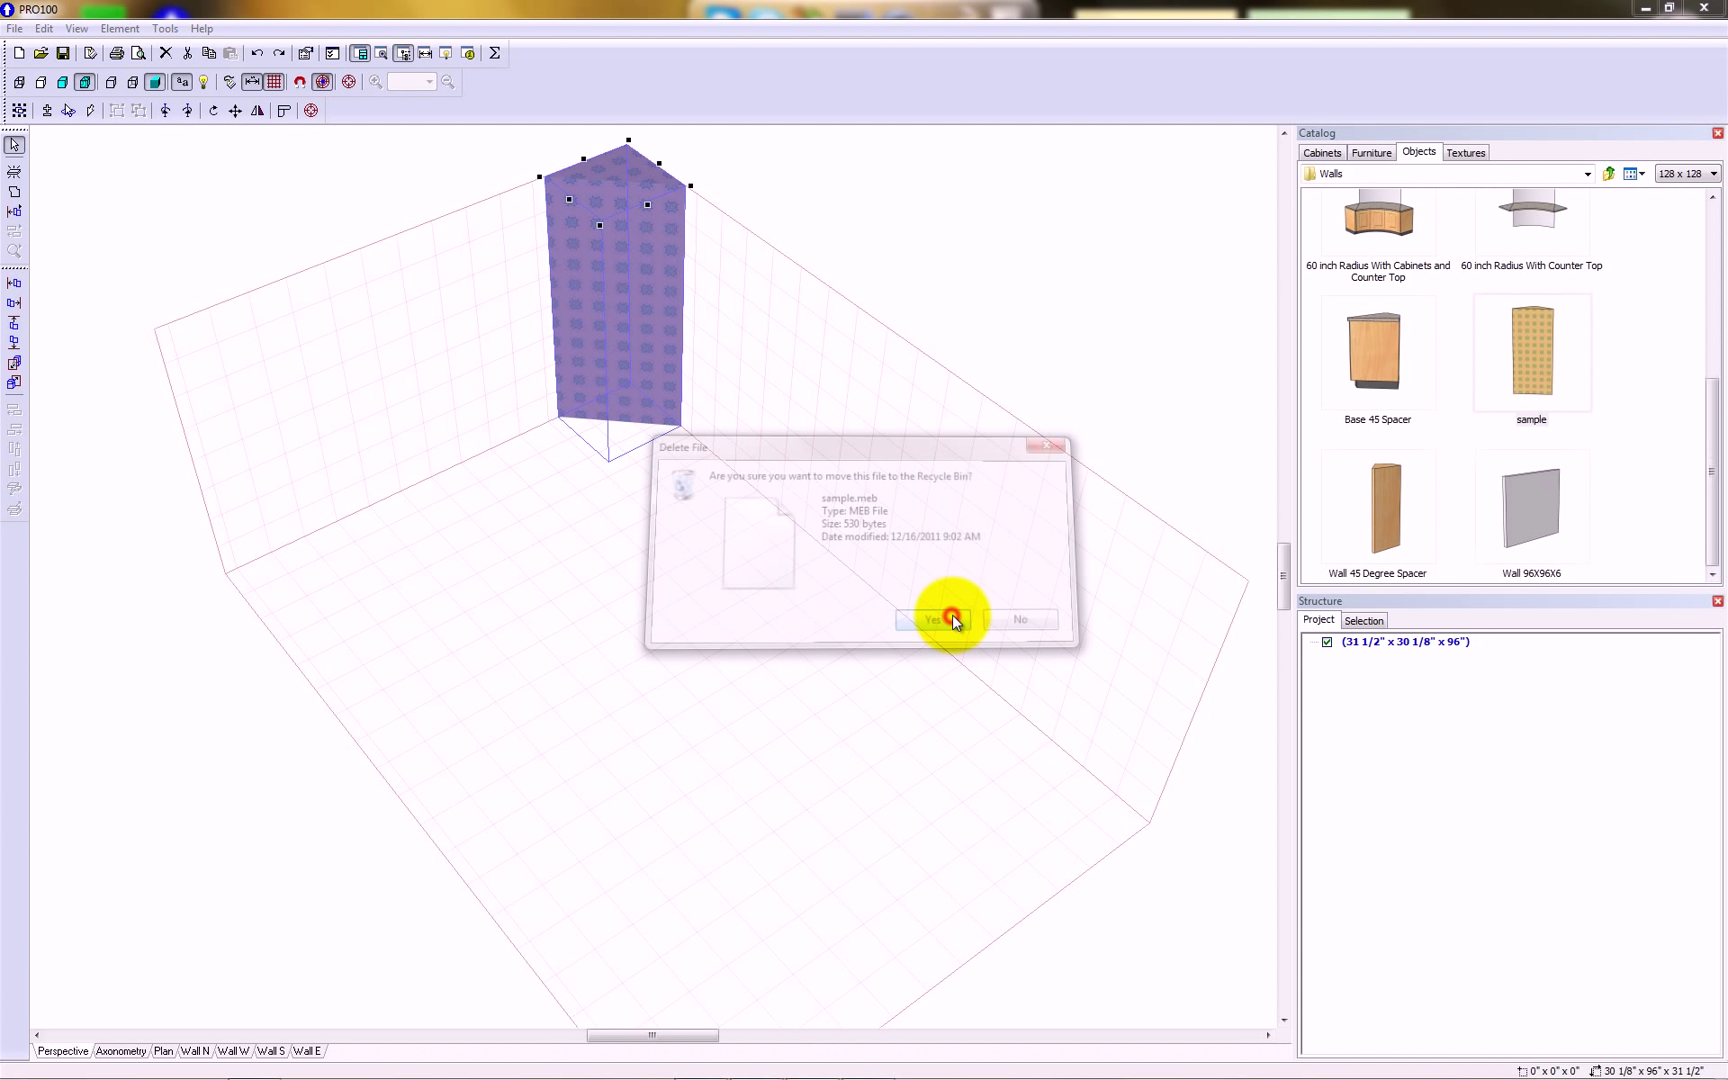
pyautogui.rightClick(647, 232)
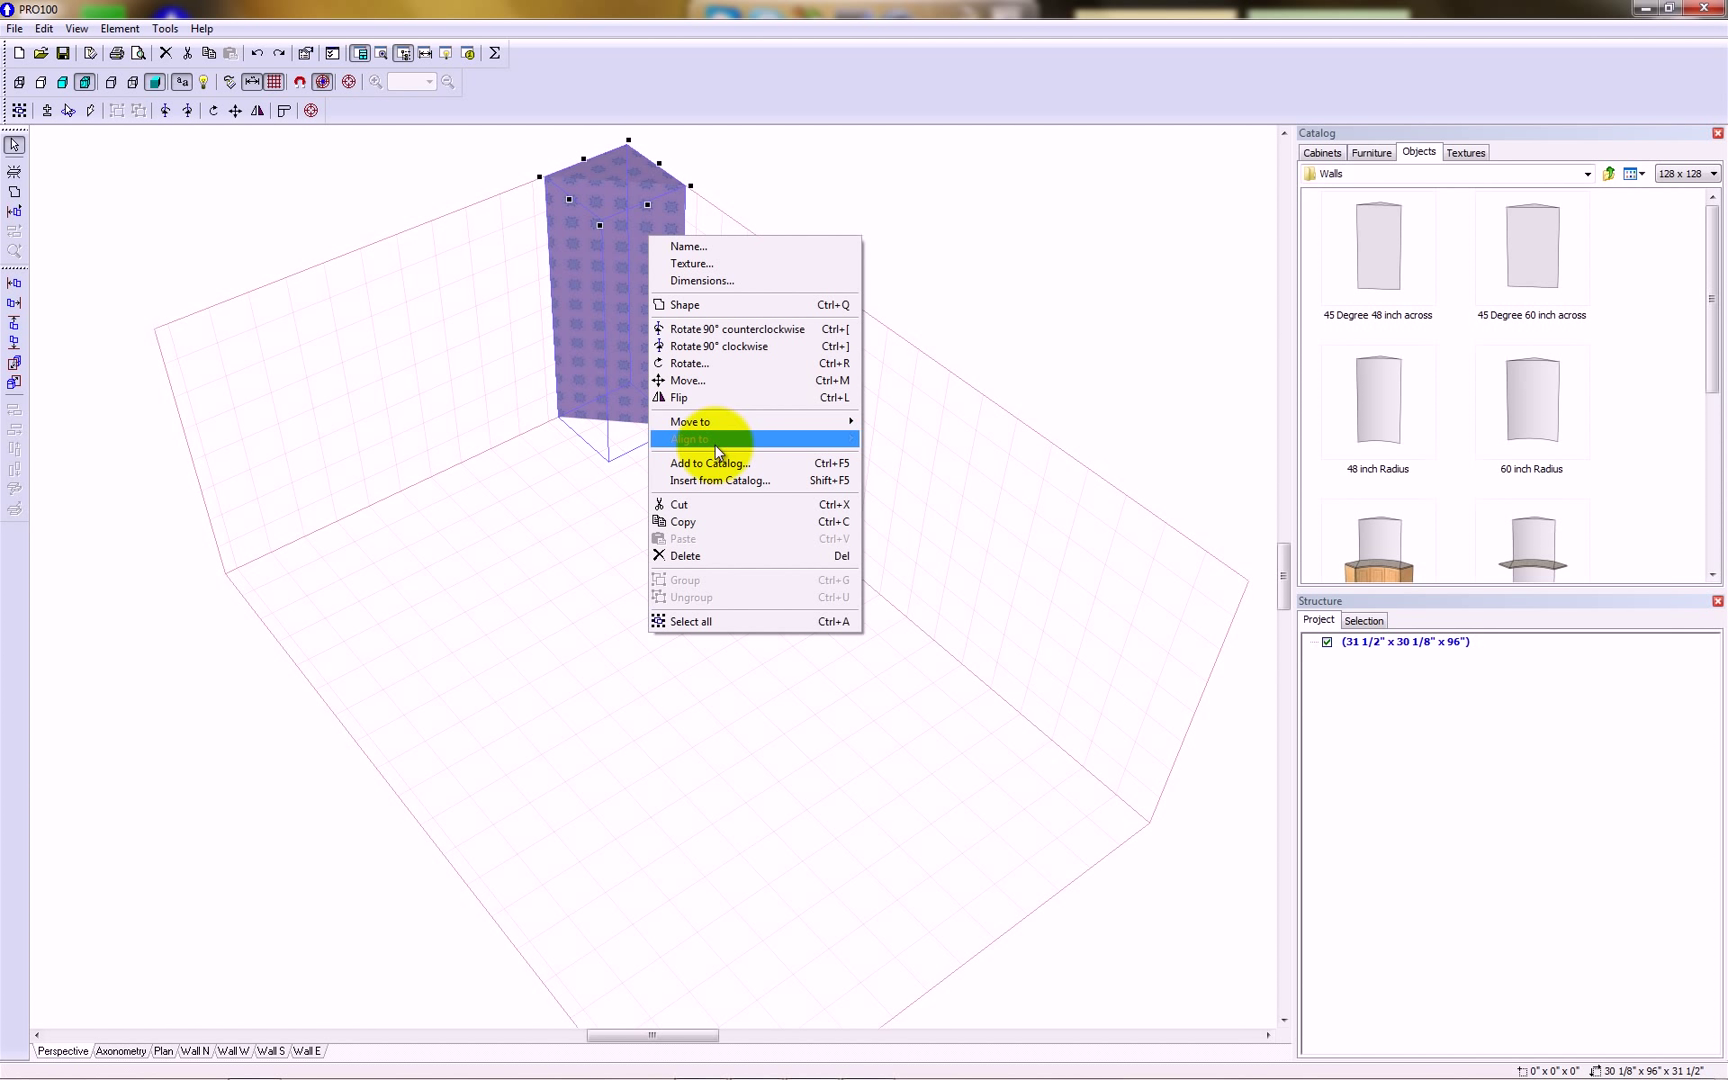
pyautogui.click(709, 557)
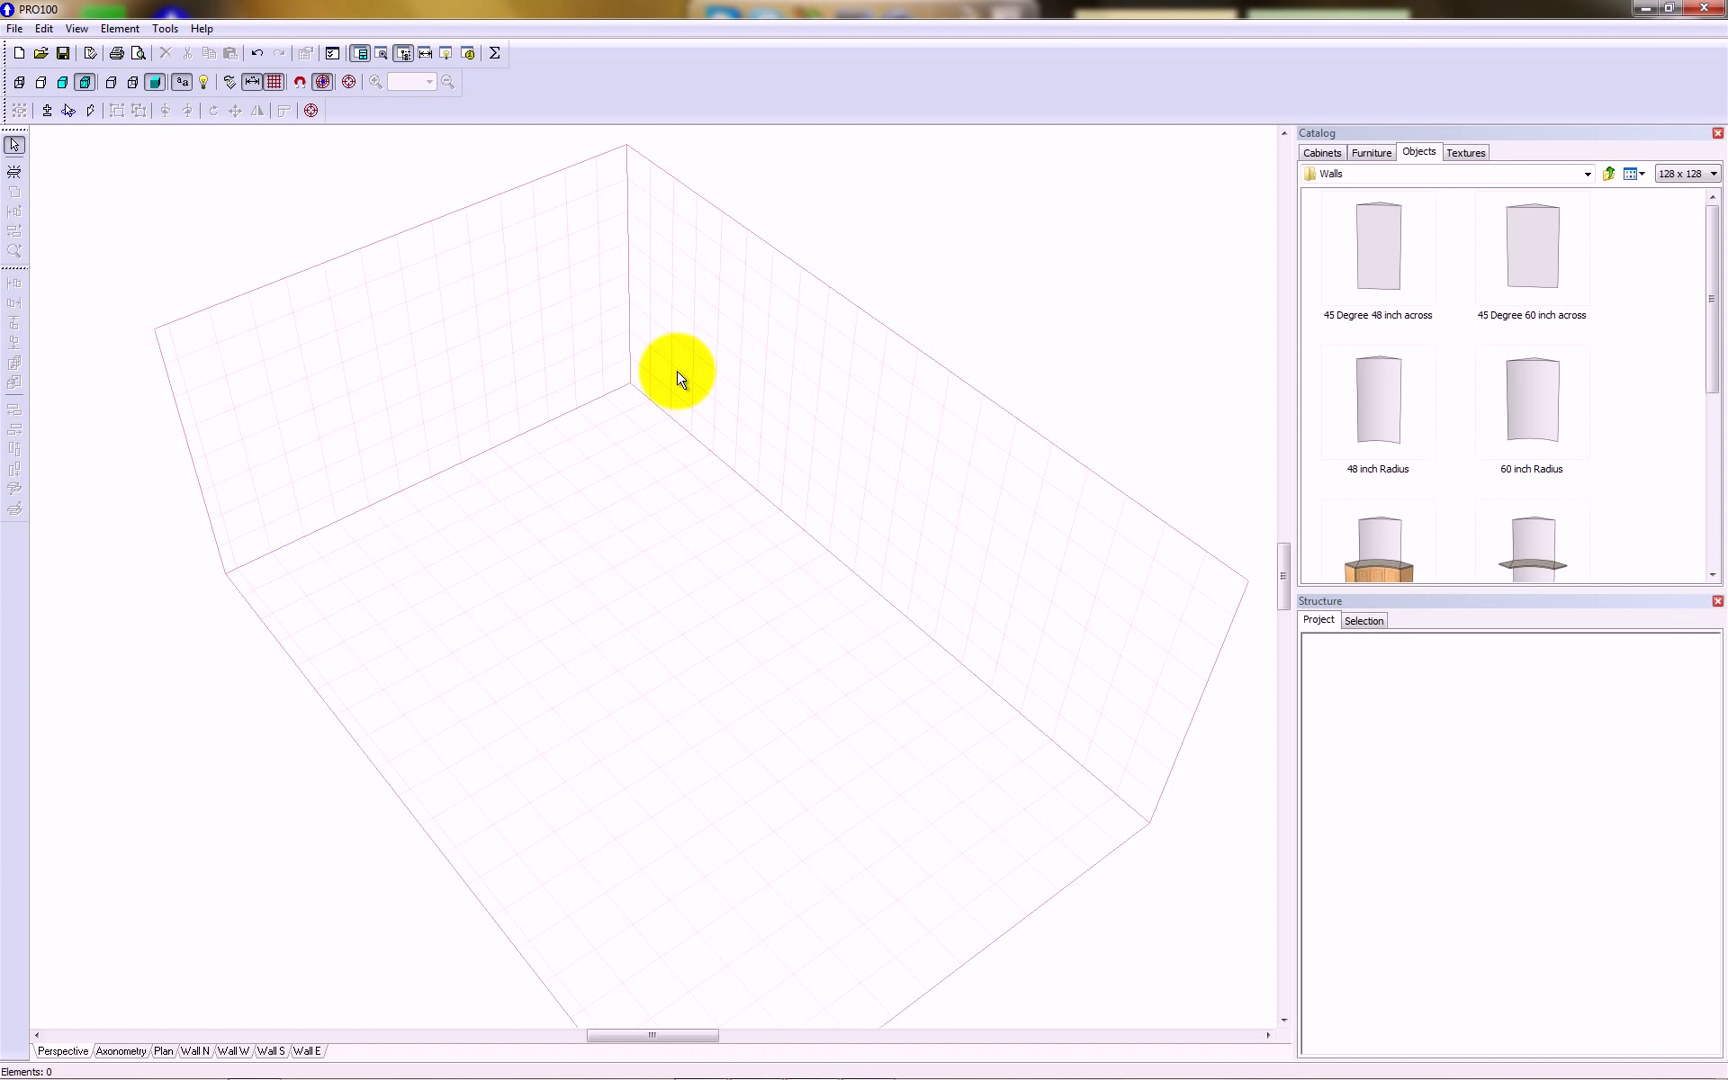
# - Place a new square panel on the room floor
pyautogui.click(14, 174)
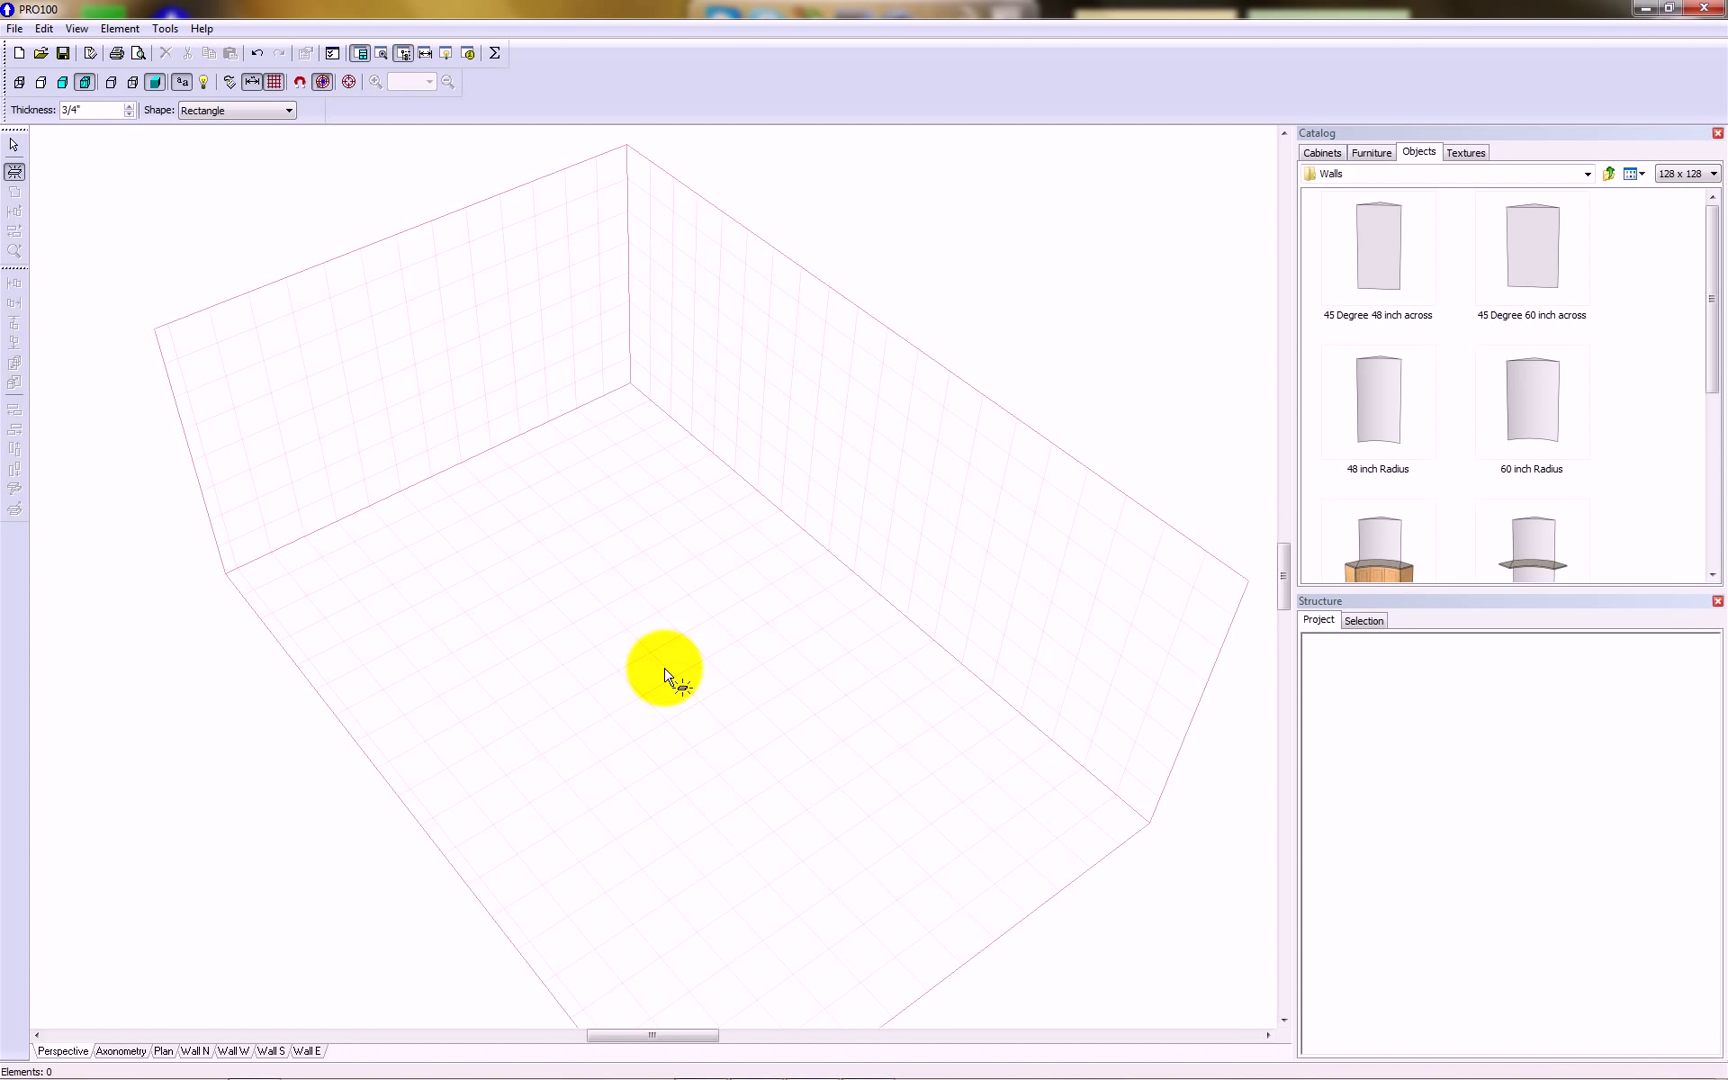
pyautogui.click(655, 590)
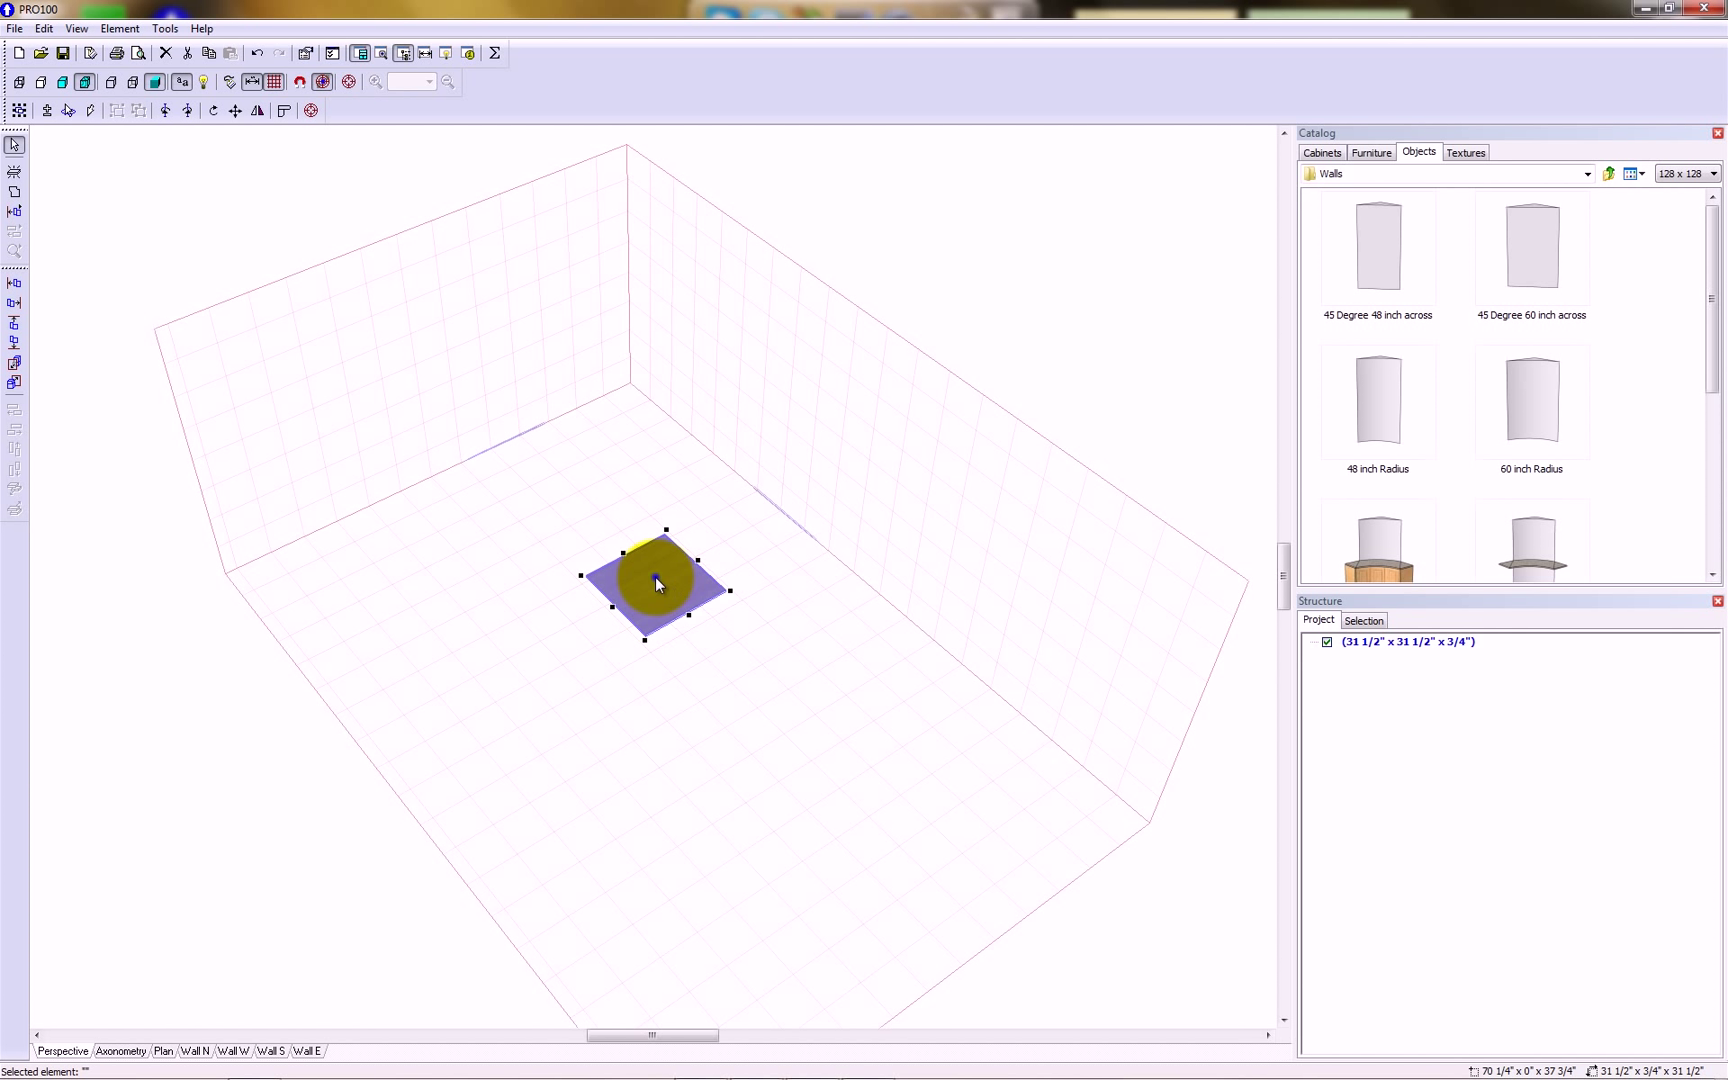
pyautogui.rightClick(656, 580)
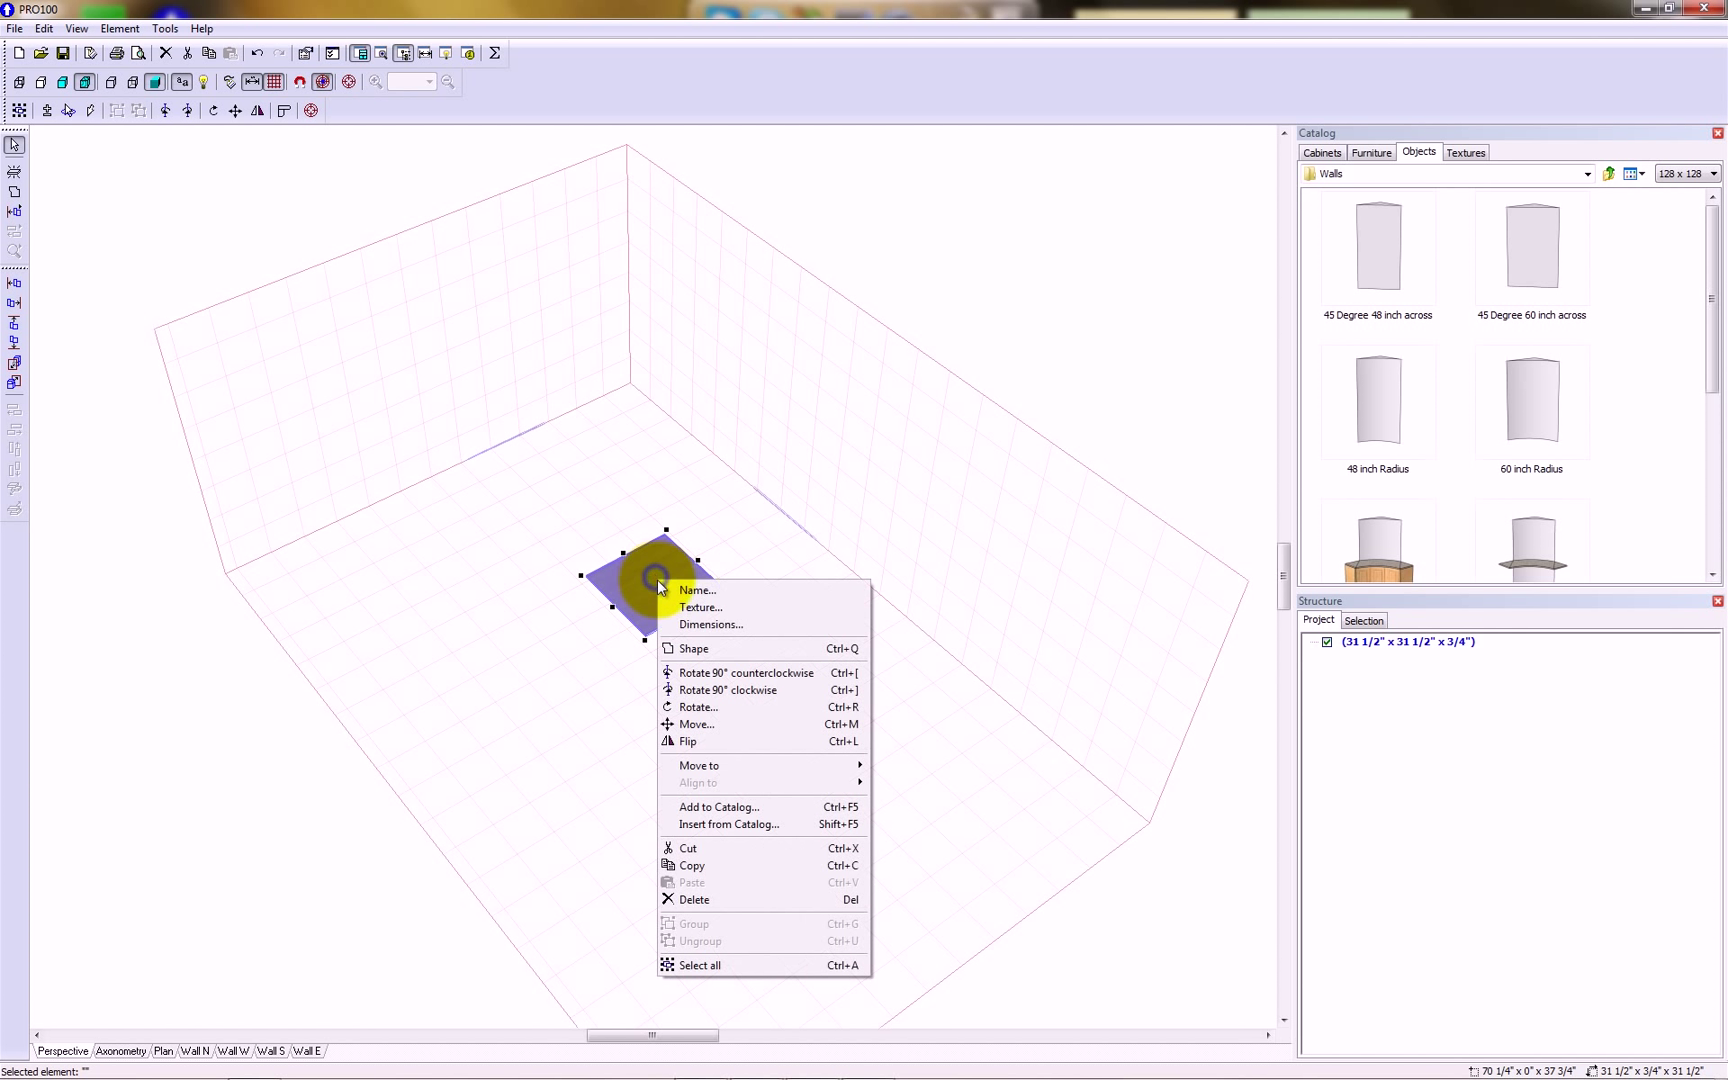
# - Resize the panel to 10" high with height unlocked and 6" wide with width locked
pyautogui.click(709, 625)
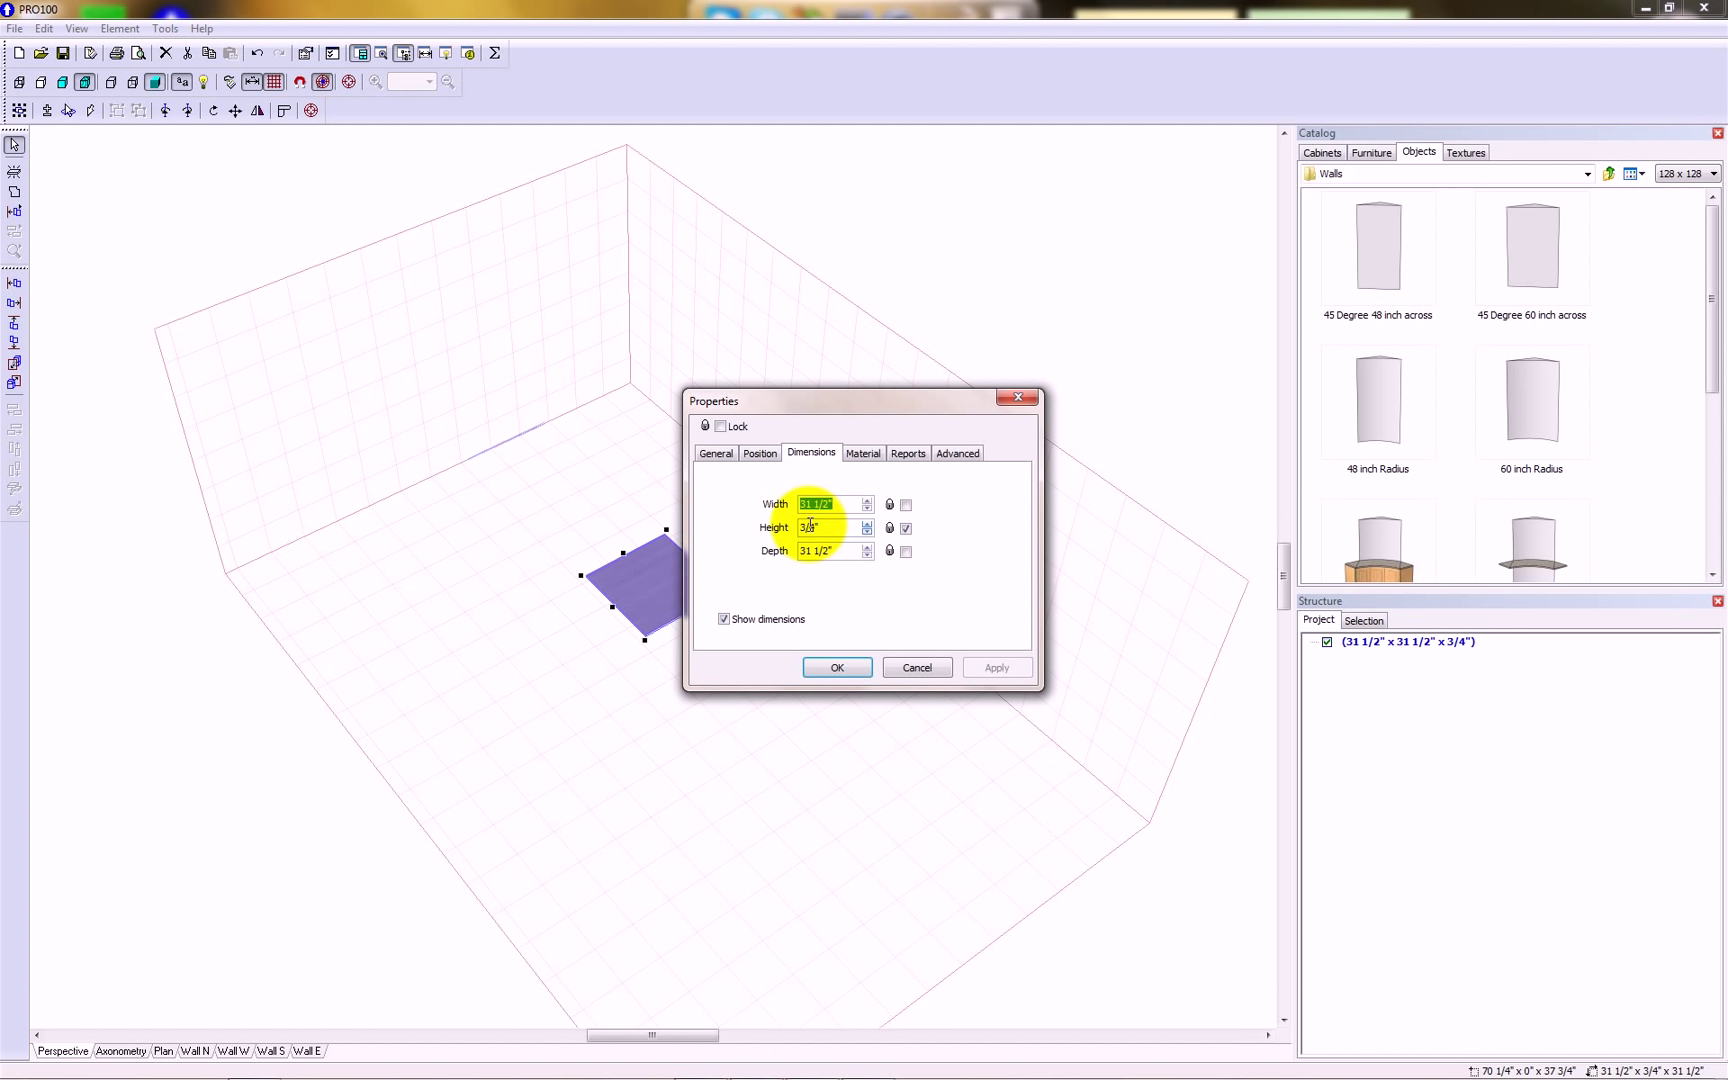
pyautogui.click(826, 526)
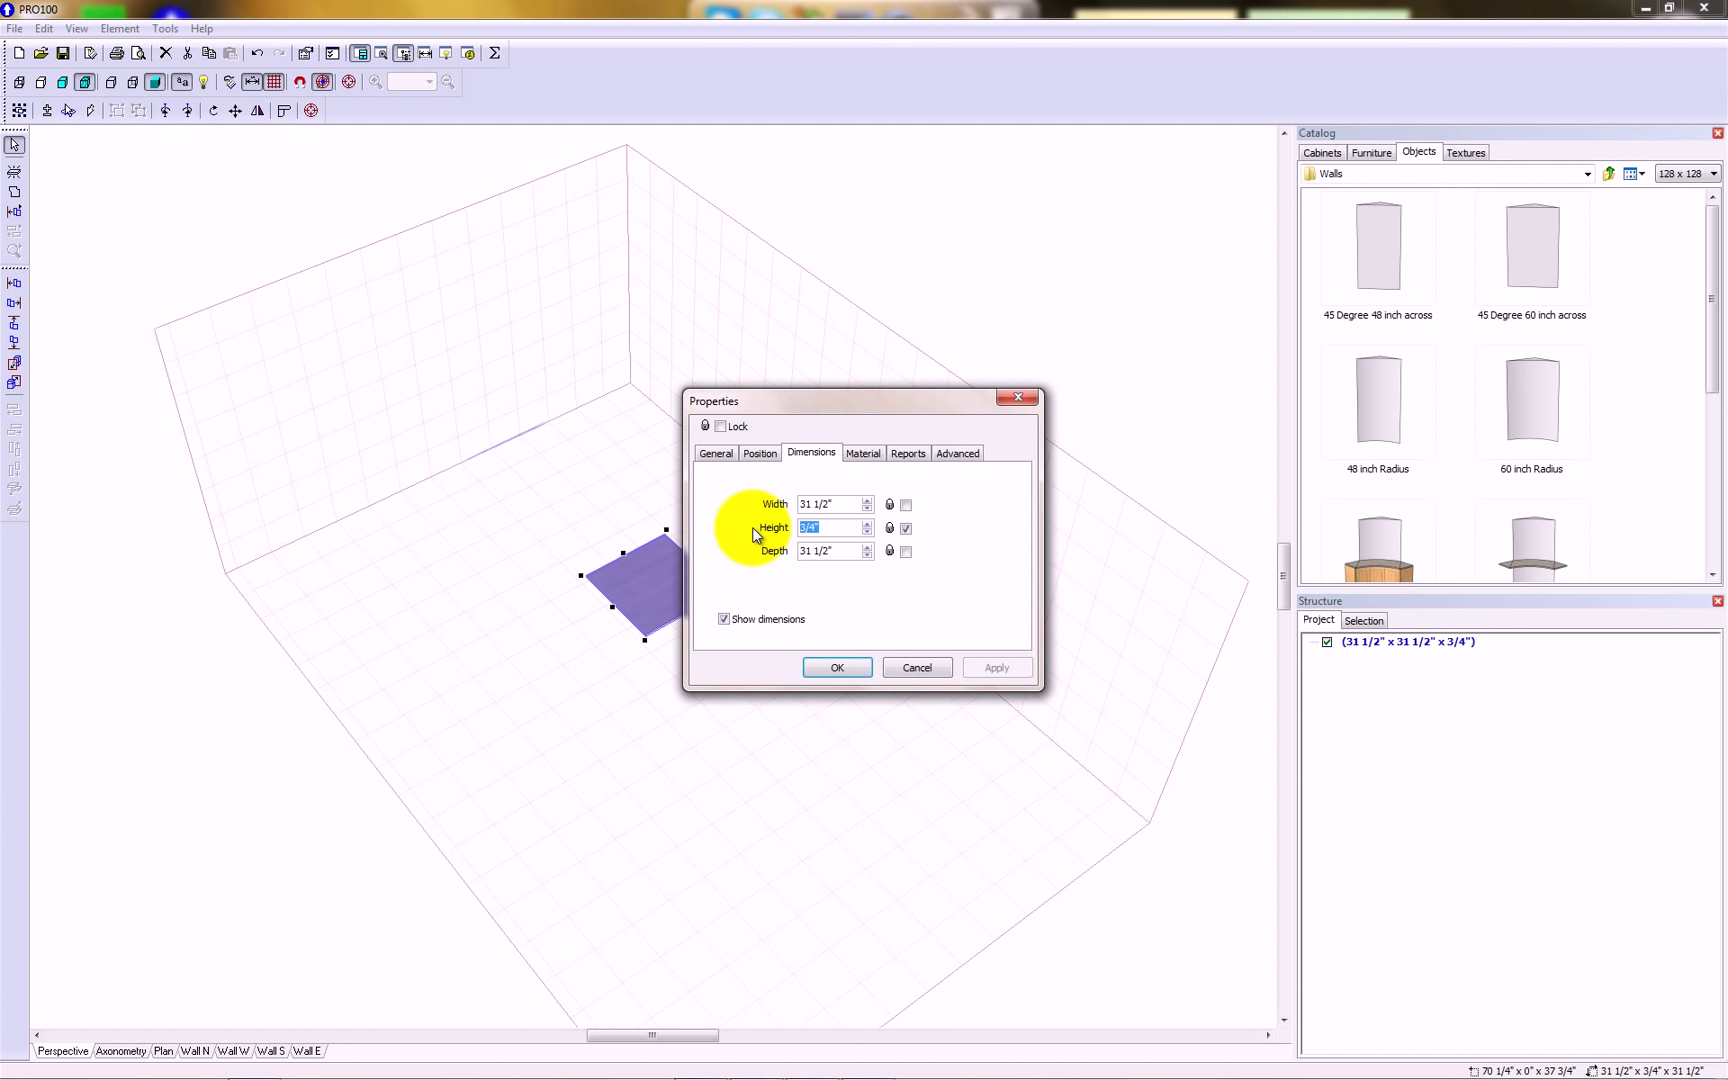
pyautogui.write('10')
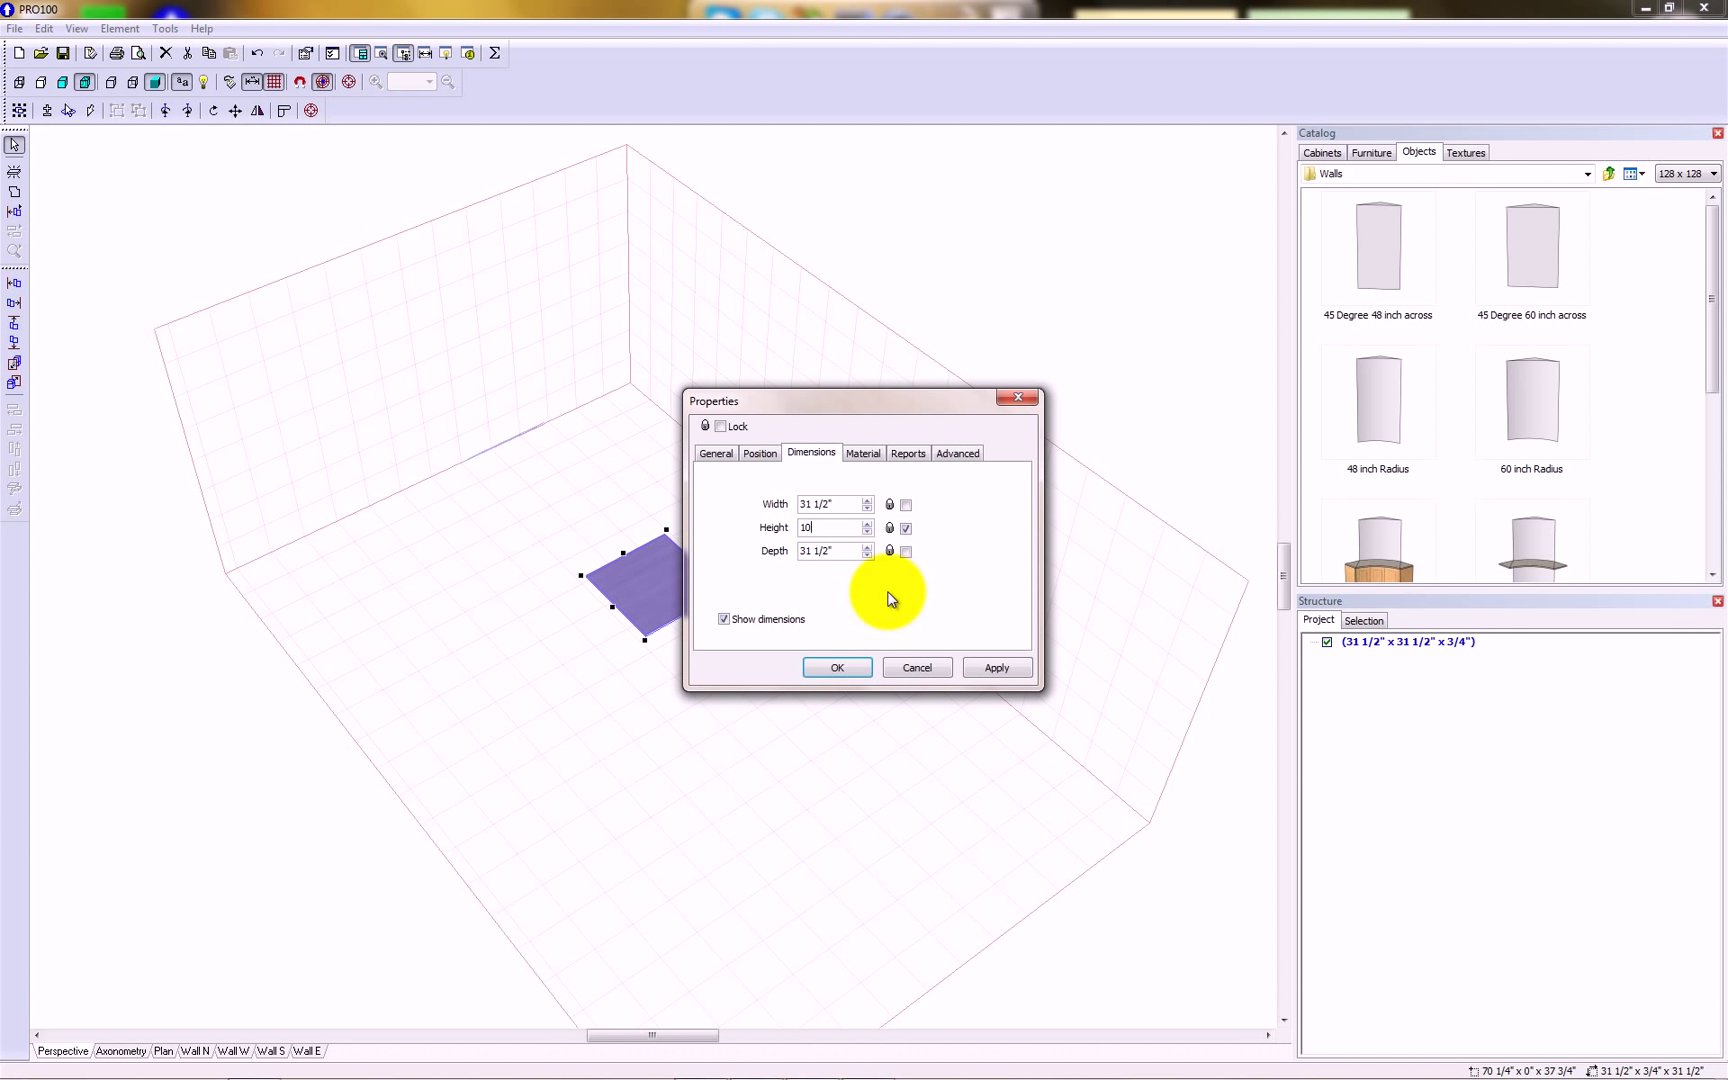
pyautogui.click(905, 528)
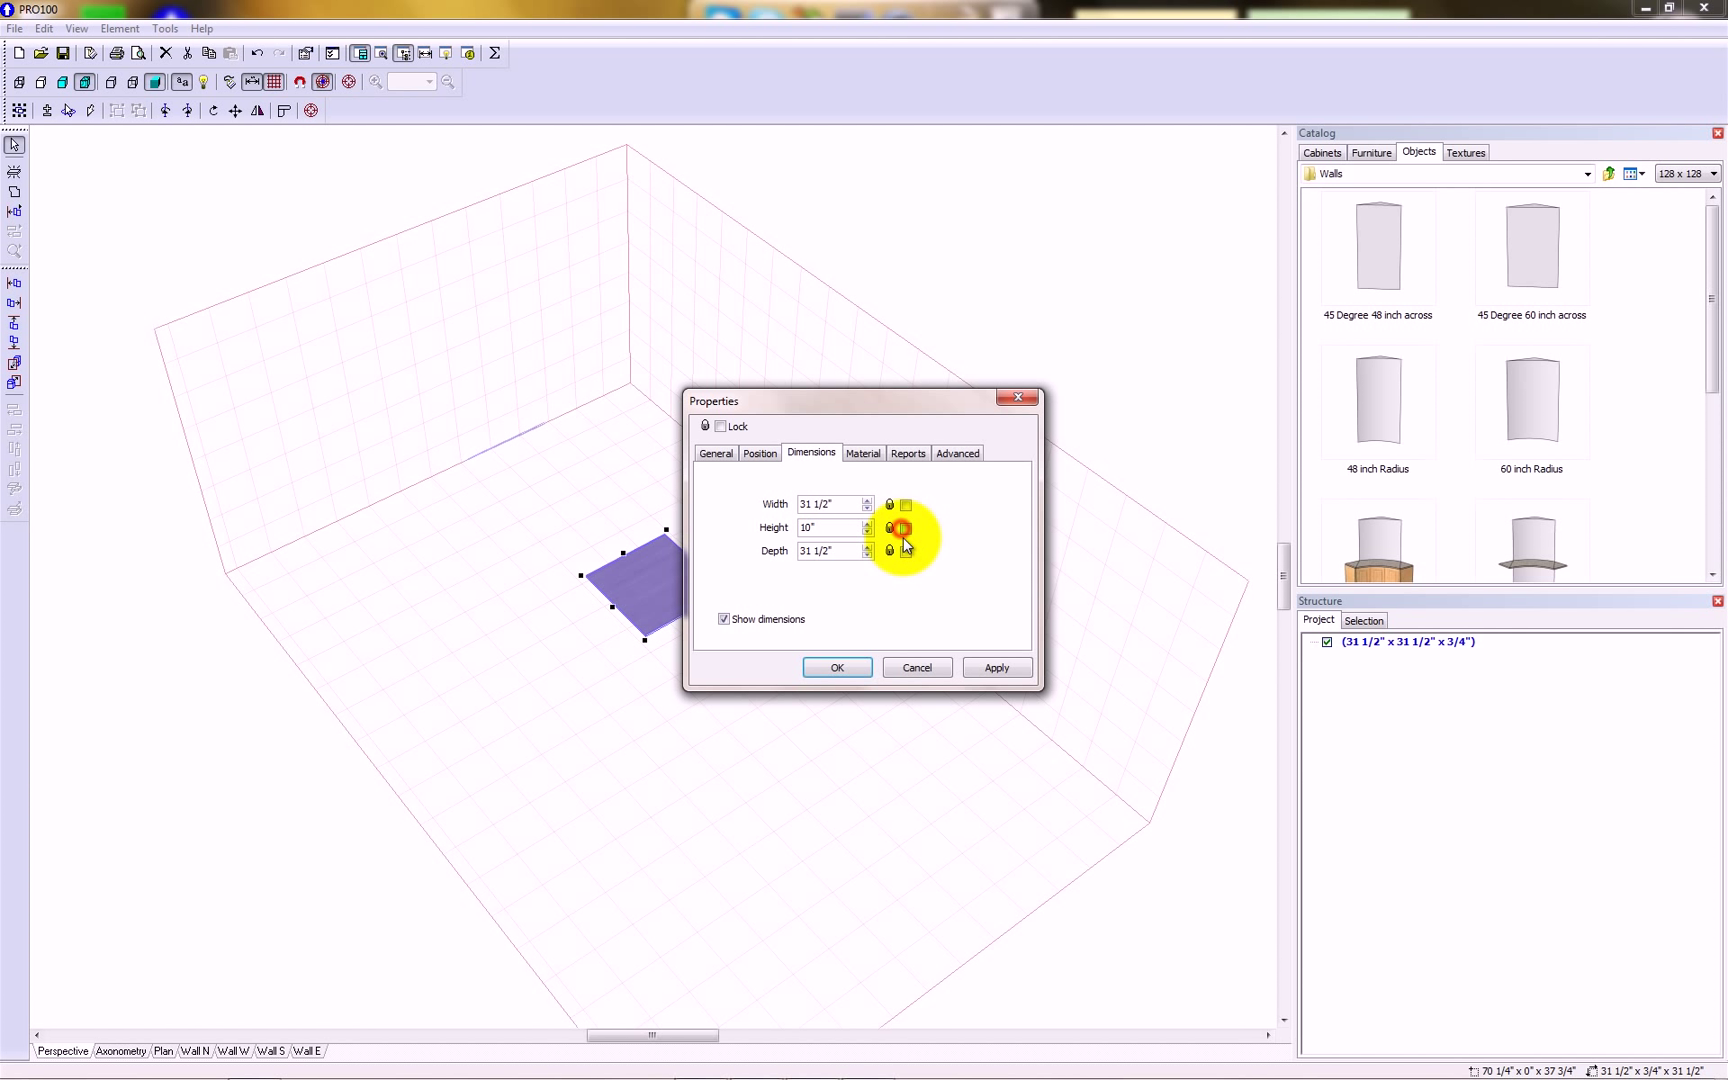
pyautogui.doubleClick(829, 503)
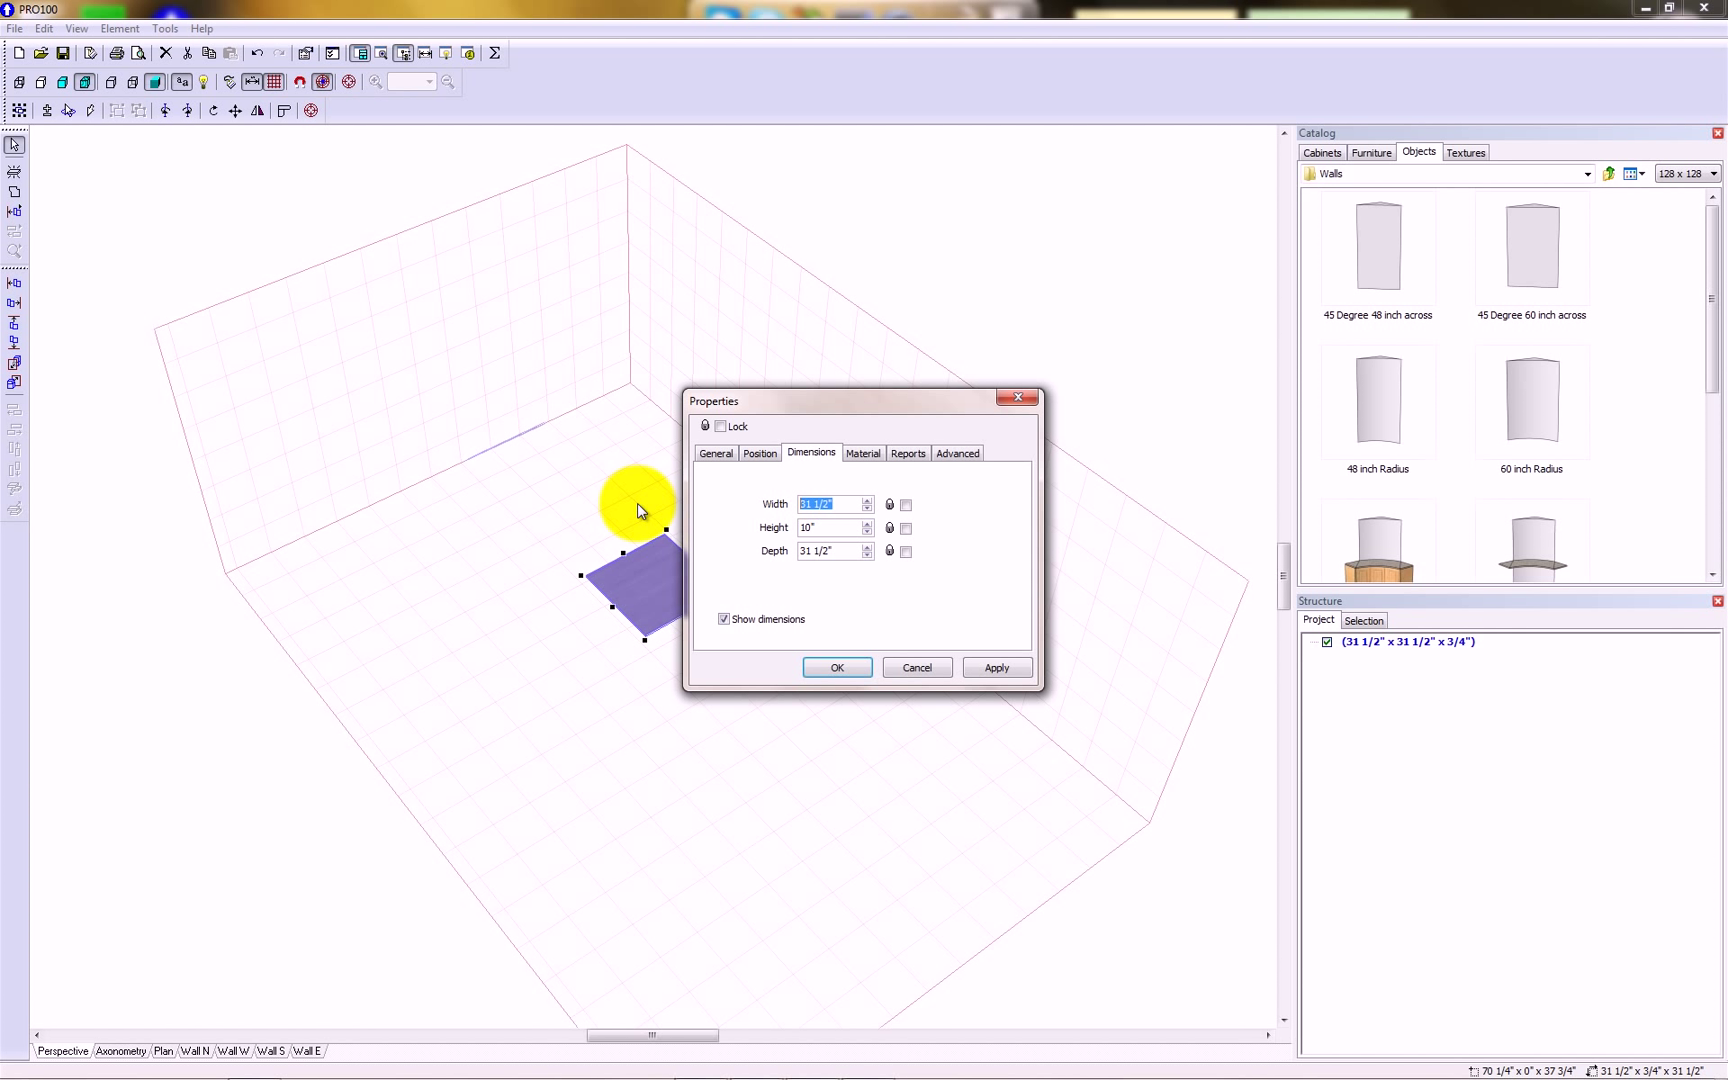
pyautogui.write('6')
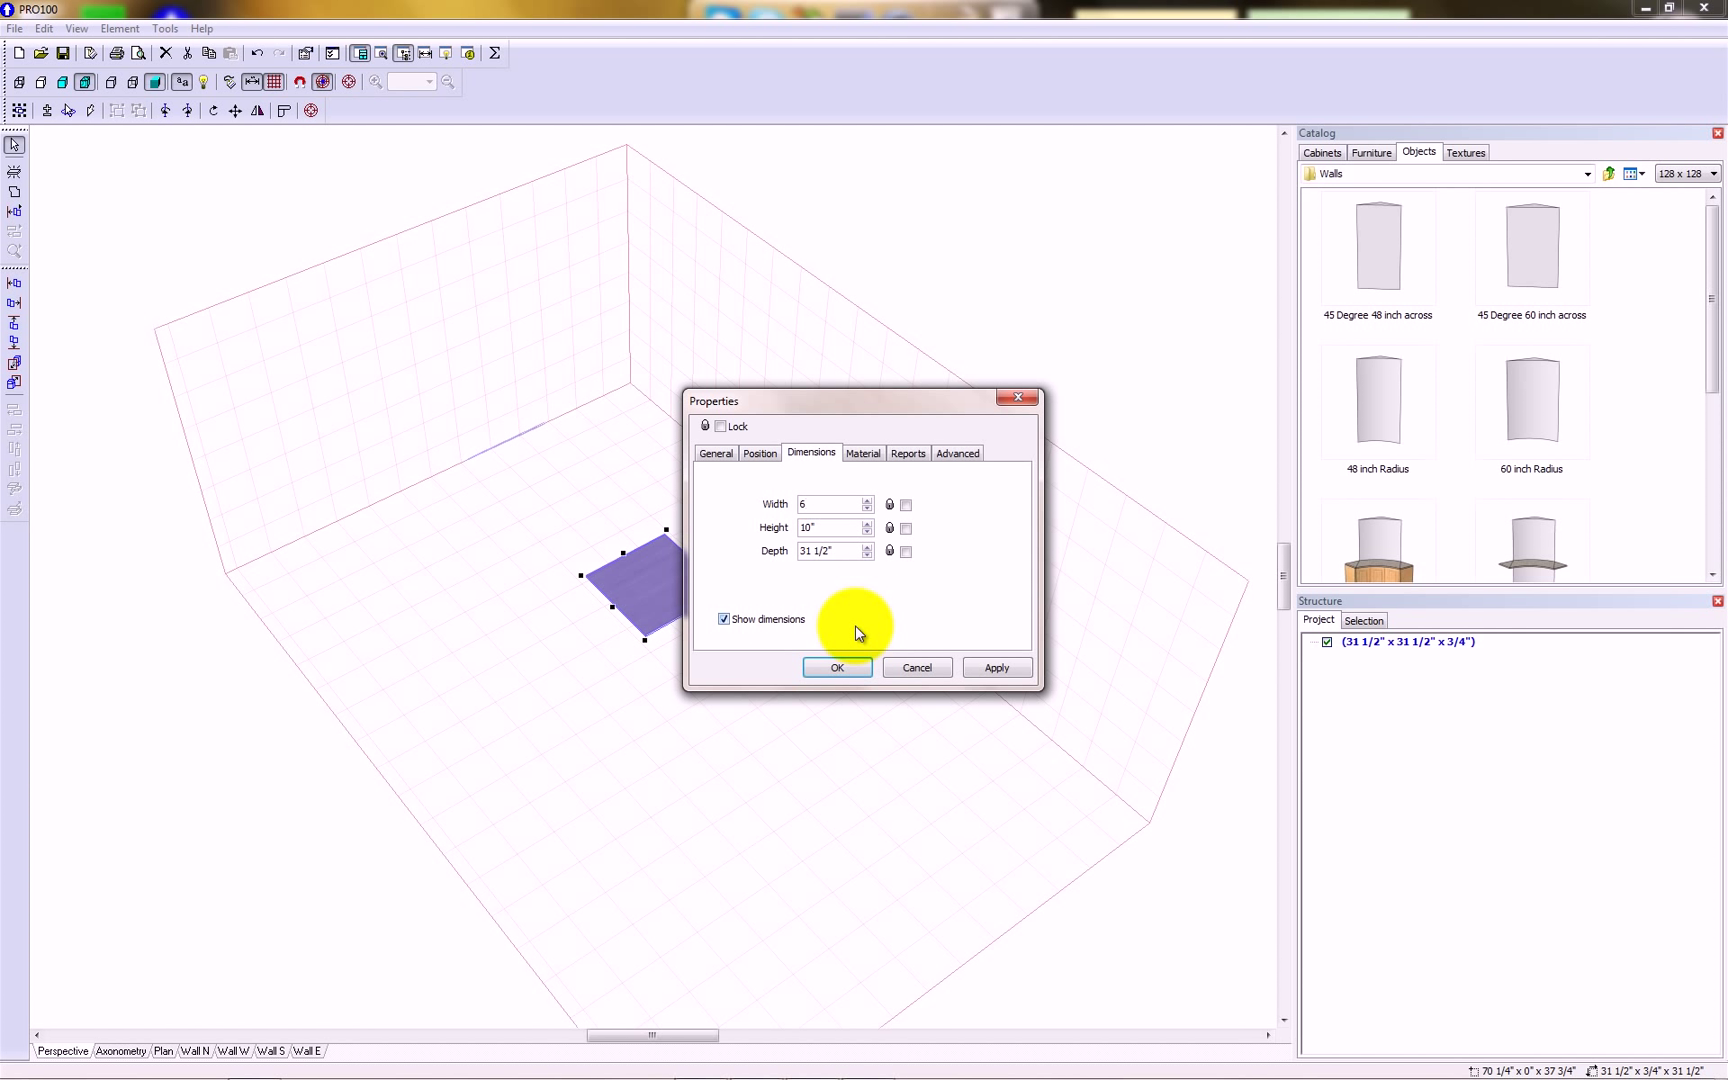
pyautogui.click(905, 506)
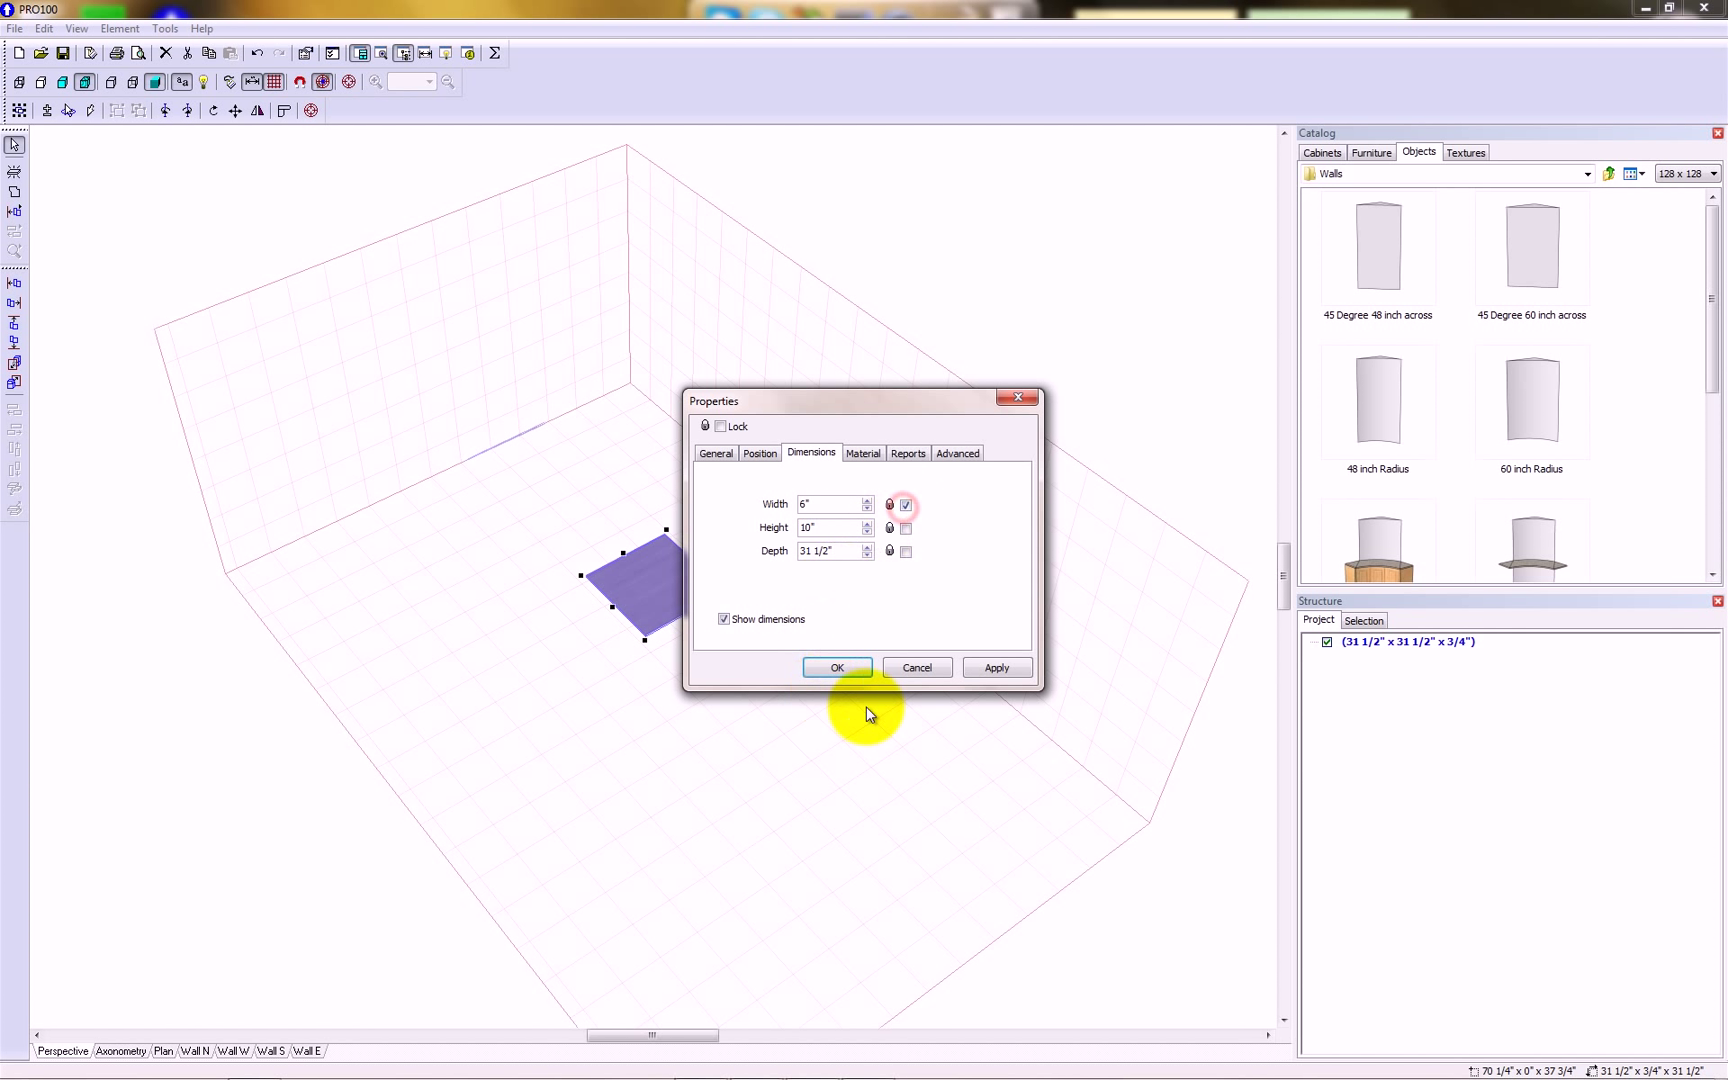
pyautogui.click(1000, 666)
pyautogui.click(829, 665)
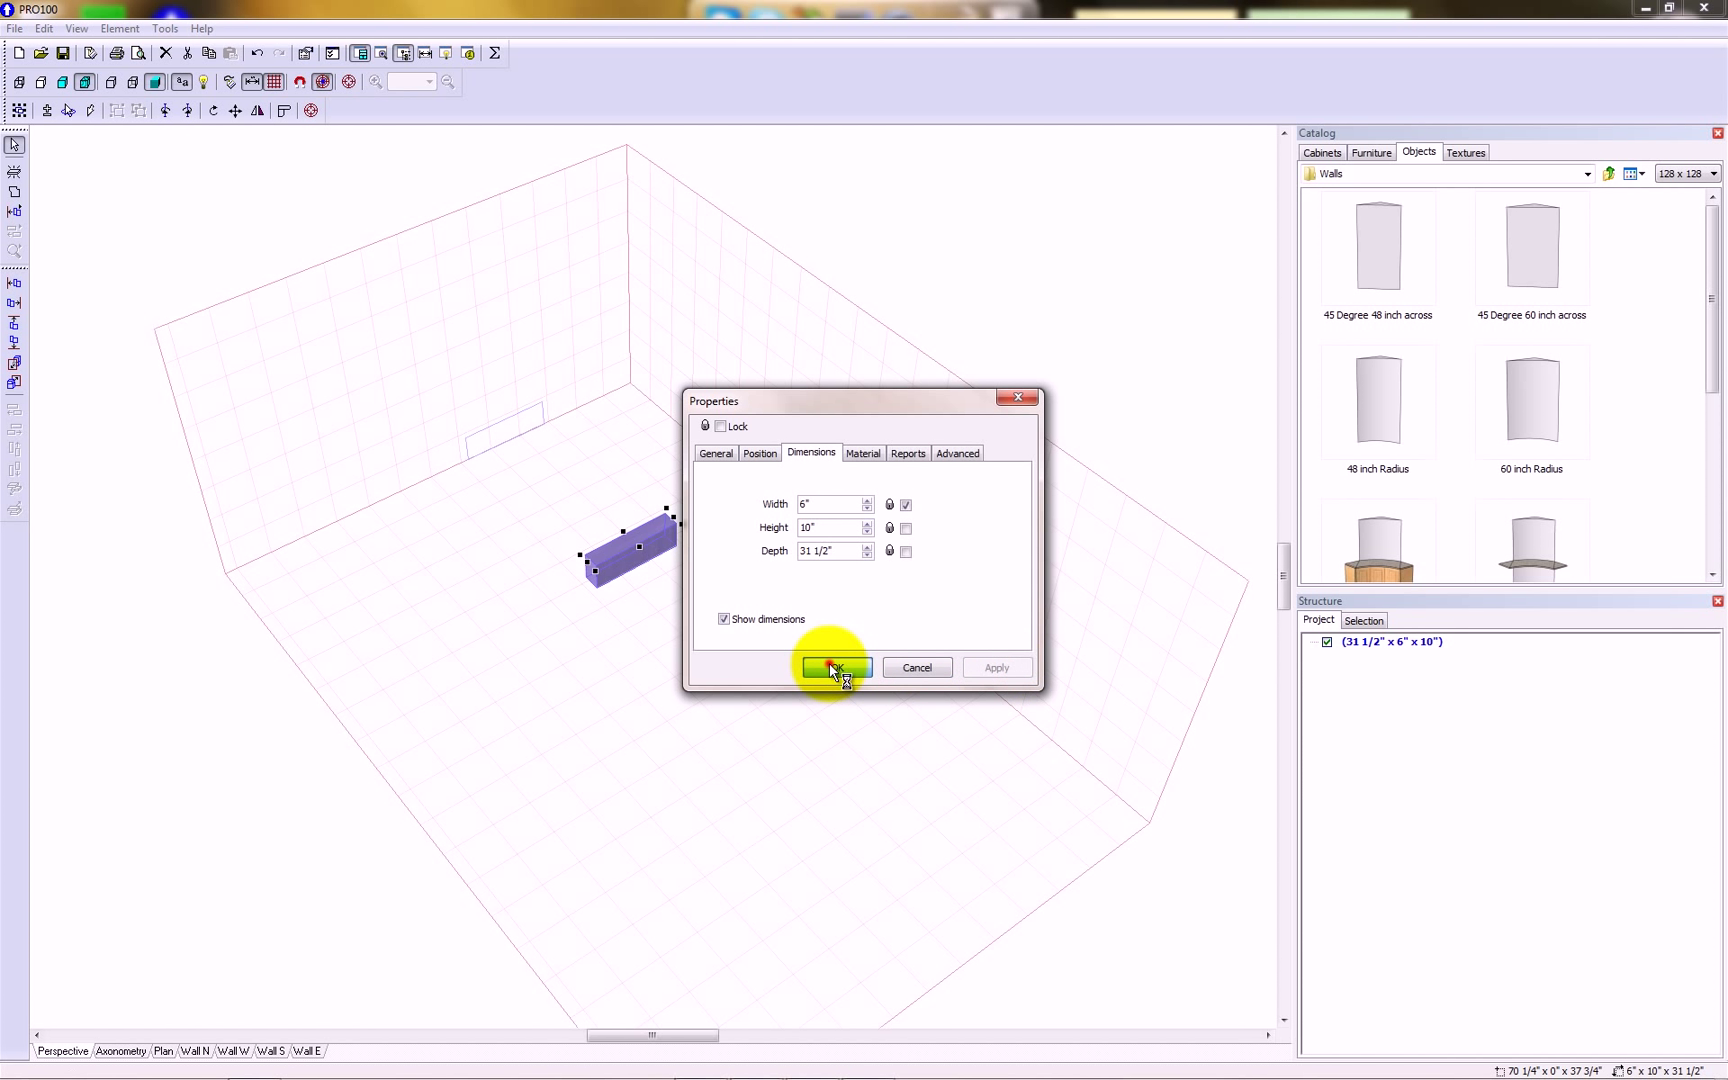
# - Stretch the block into a 69 1/4" × 6" × 96" full-height wall section
pyautogui.moveTo(783, 694); pyautogui.dragTo(745, 592)
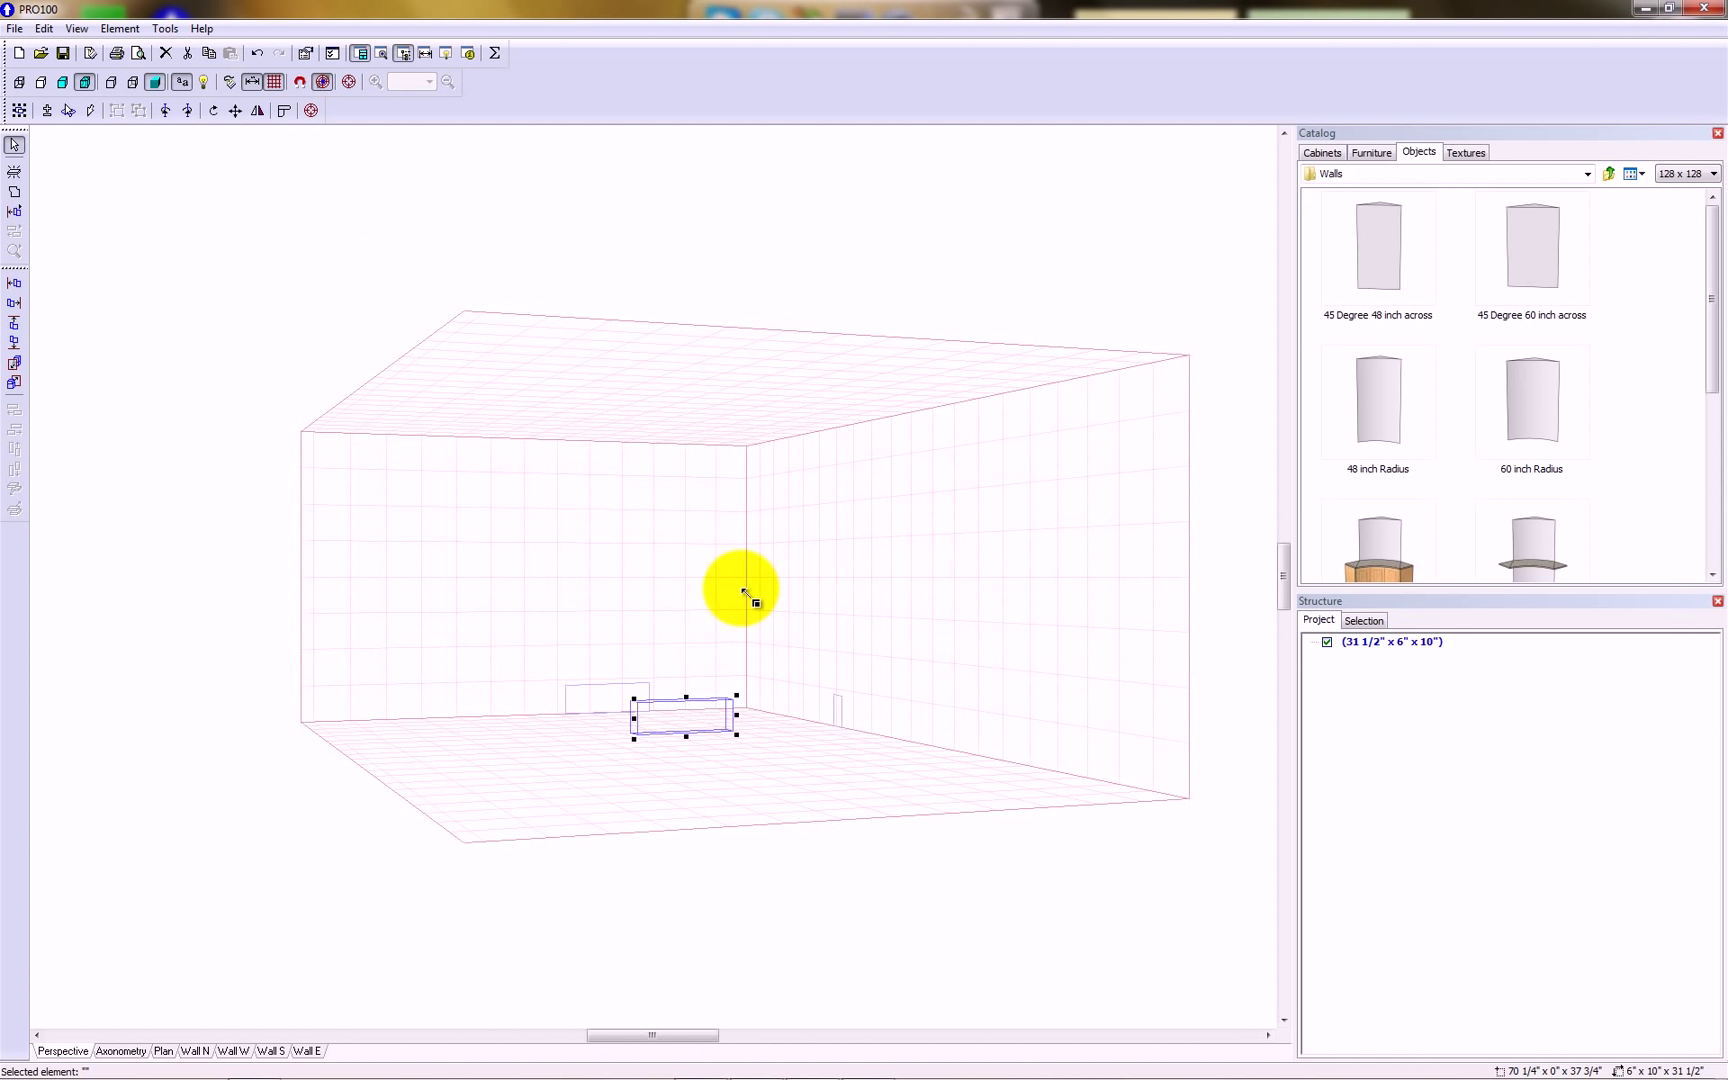
pyautogui.moveTo(687, 695); pyautogui.dragTo(694, 350)
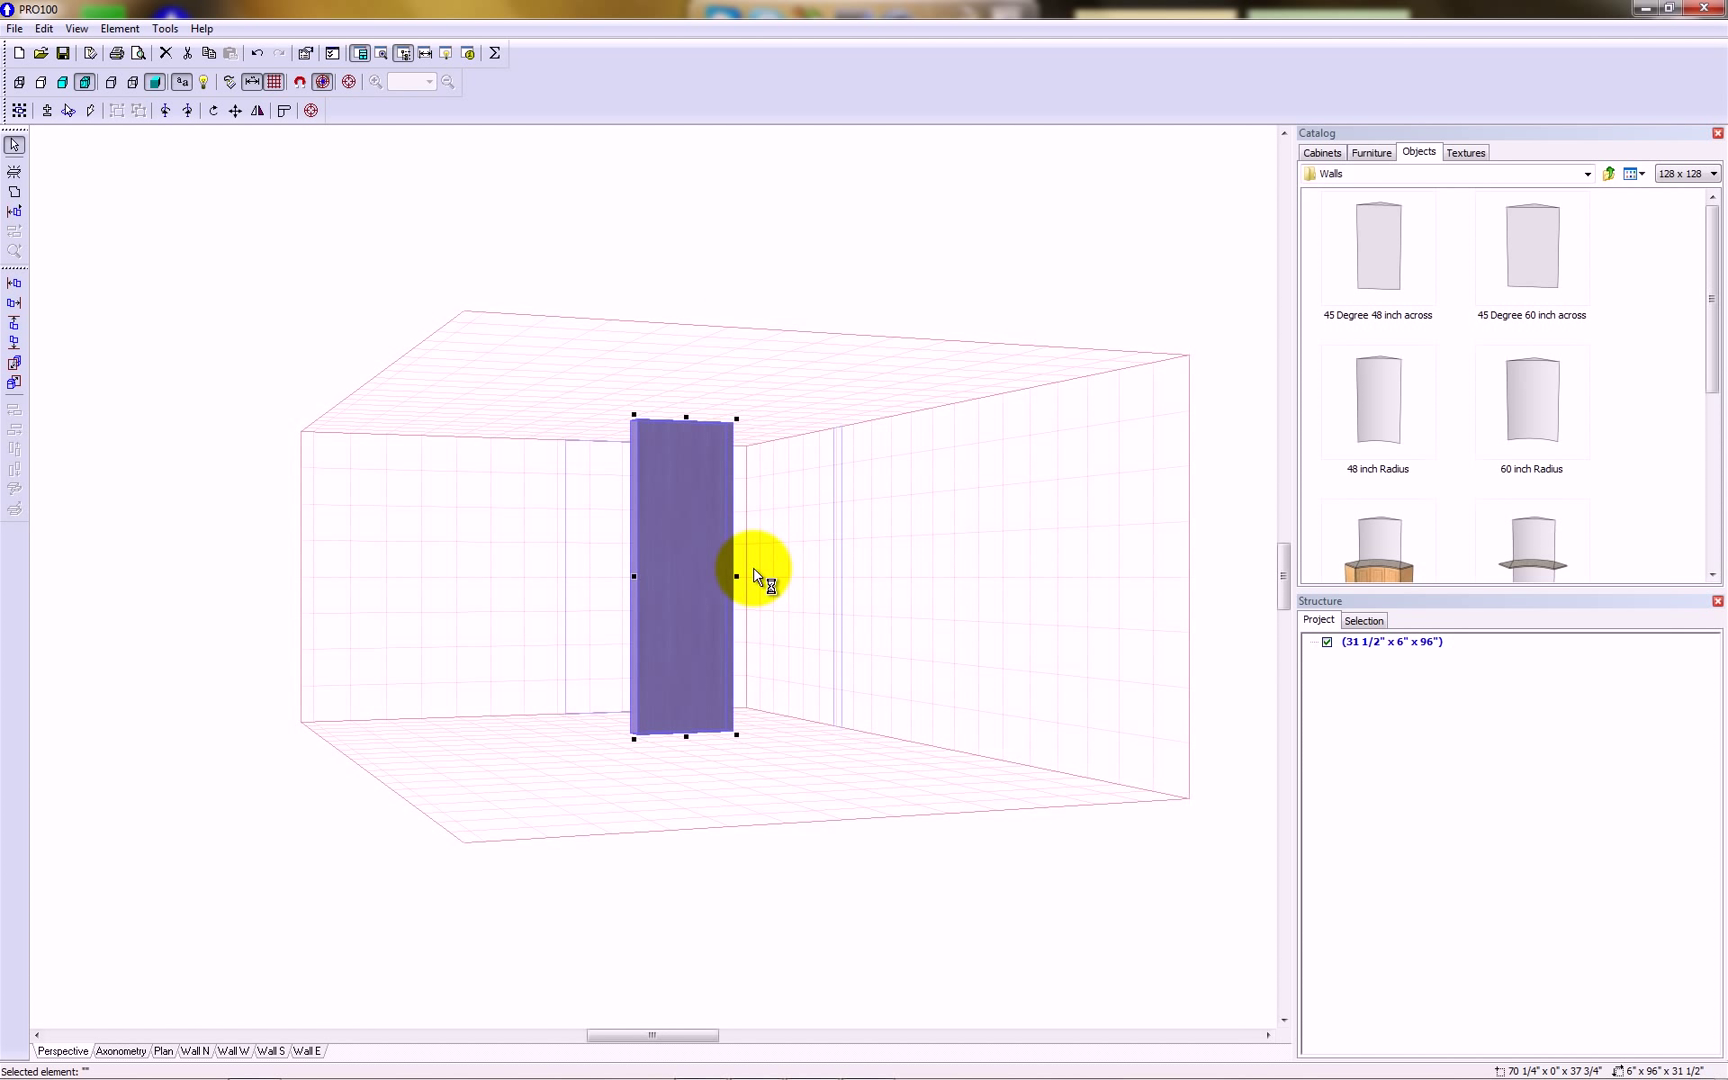
pyautogui.moveTo(737, 578); pyautogui.dragTo(1020, 580)
pyautogui.click(515, 720)
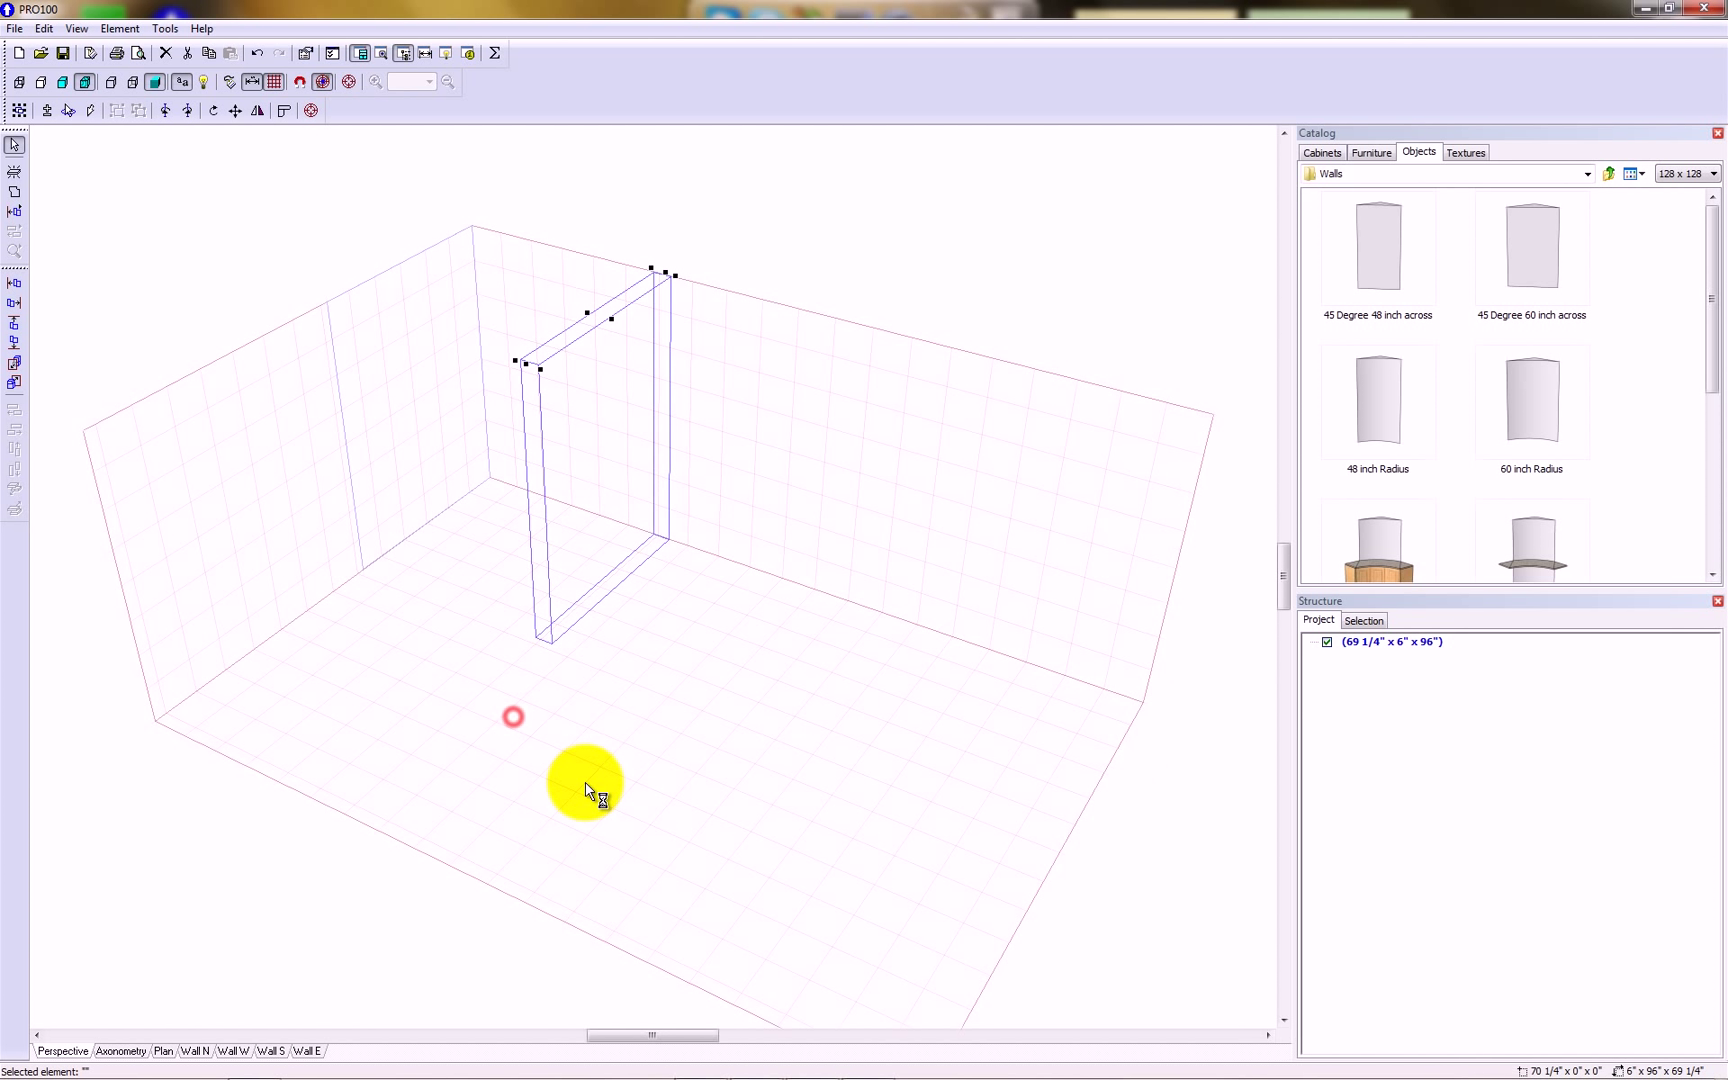
pyautogui.click(770, 597)
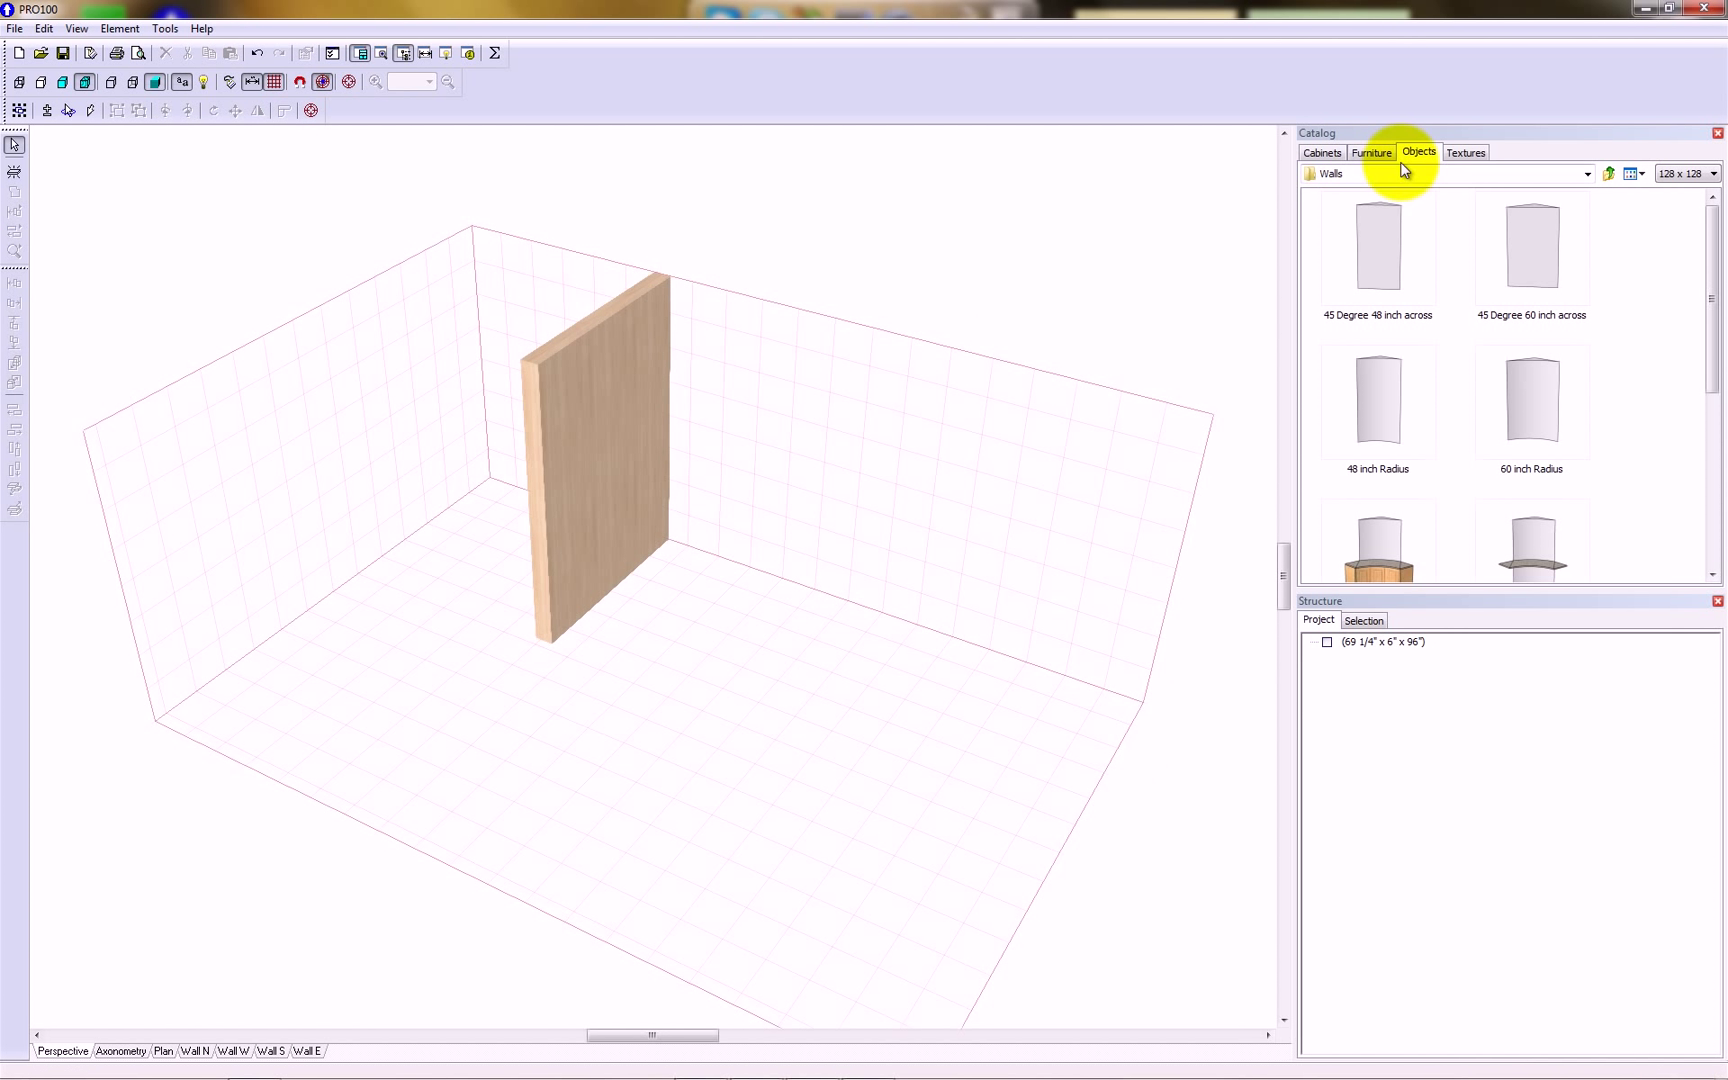
# - Cover the wall section and back walls with the blue D757 wallpaper texture
pyautogui.click(1466, 152)
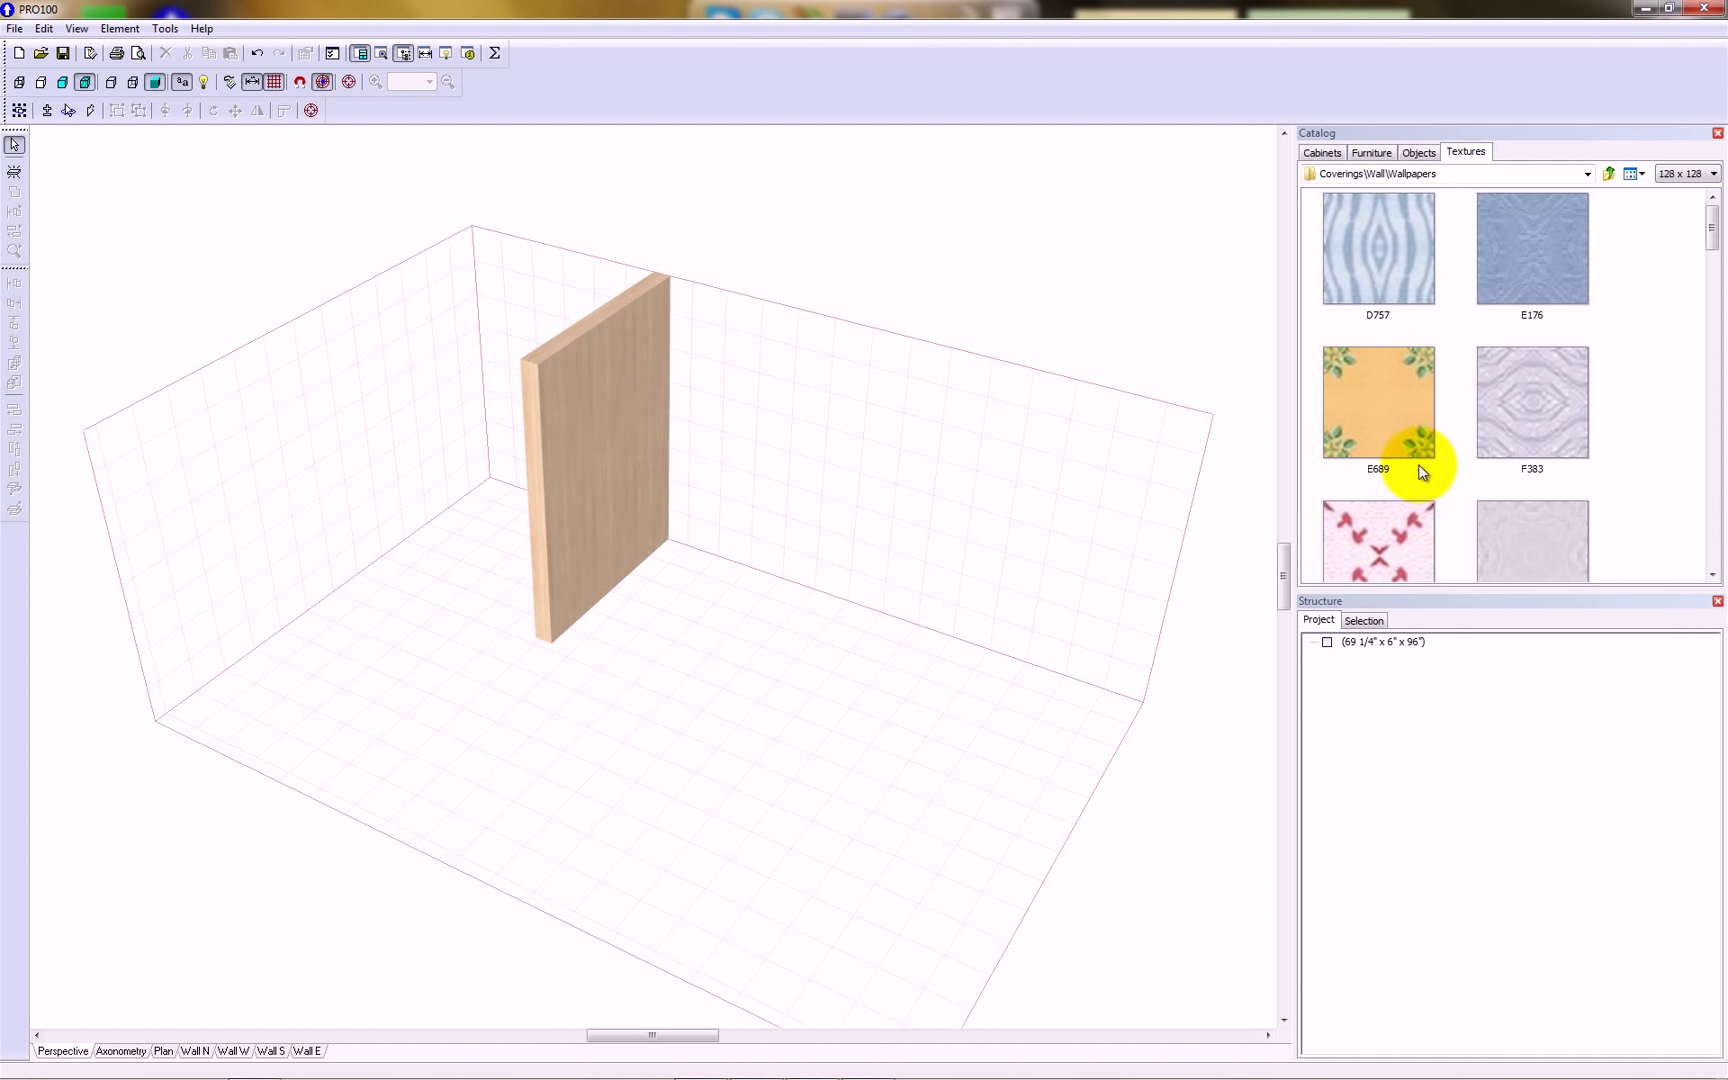
pyautogui.click(1400, 234)
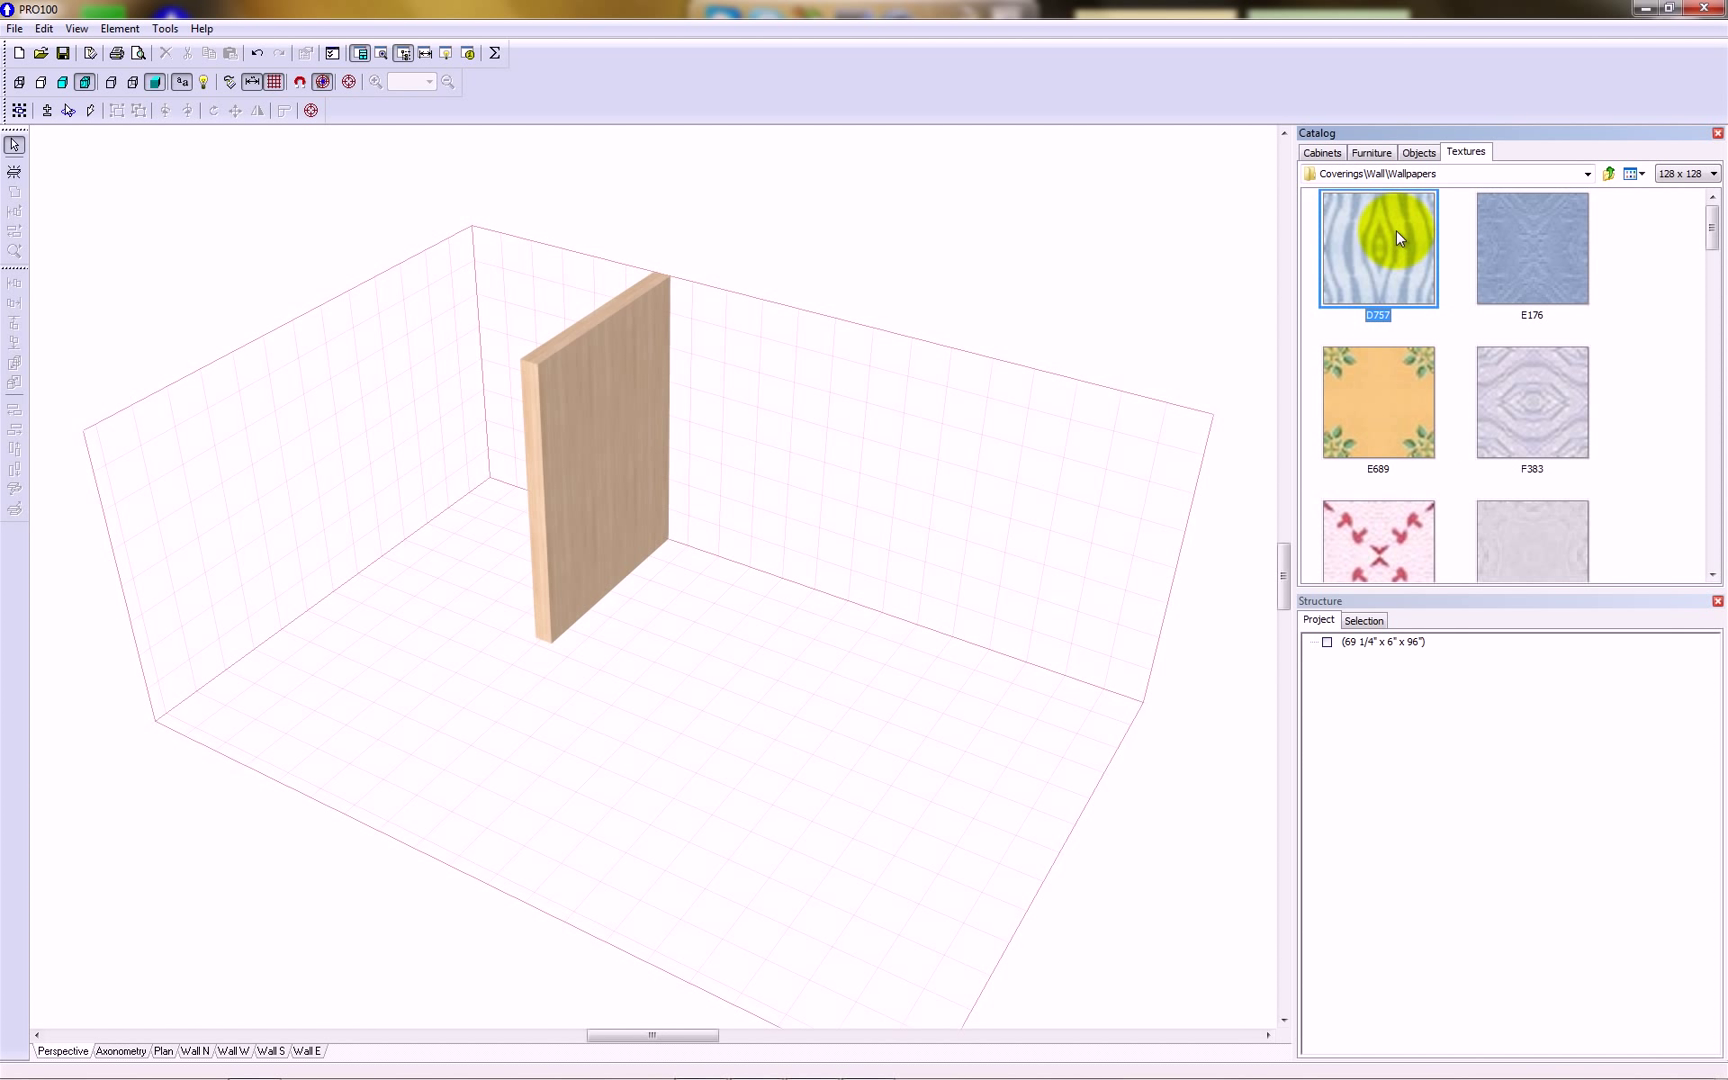
pyautogui.moveTo(1396, 230); pyautogui.dragTo(781, 434)
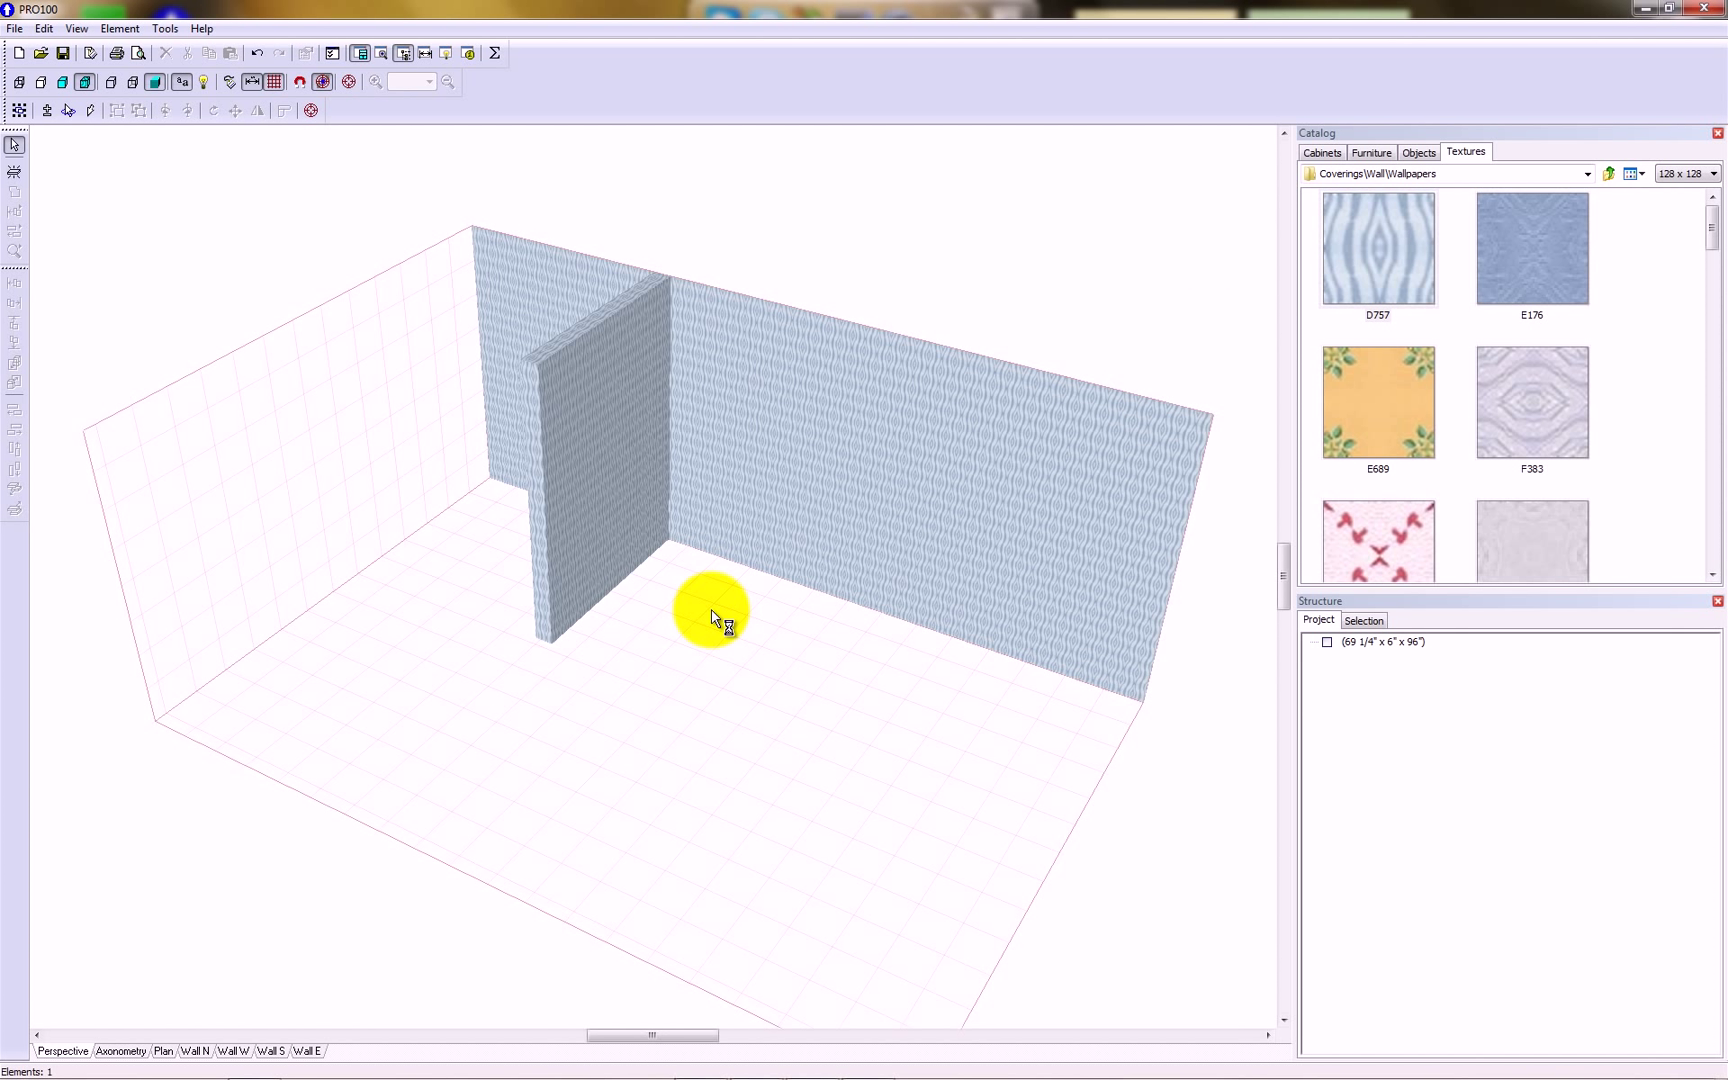
# - Switch the catalog's texture folder to Colors
pyautogui.click(1587, 174)
pyautogui.click(1370, 265)
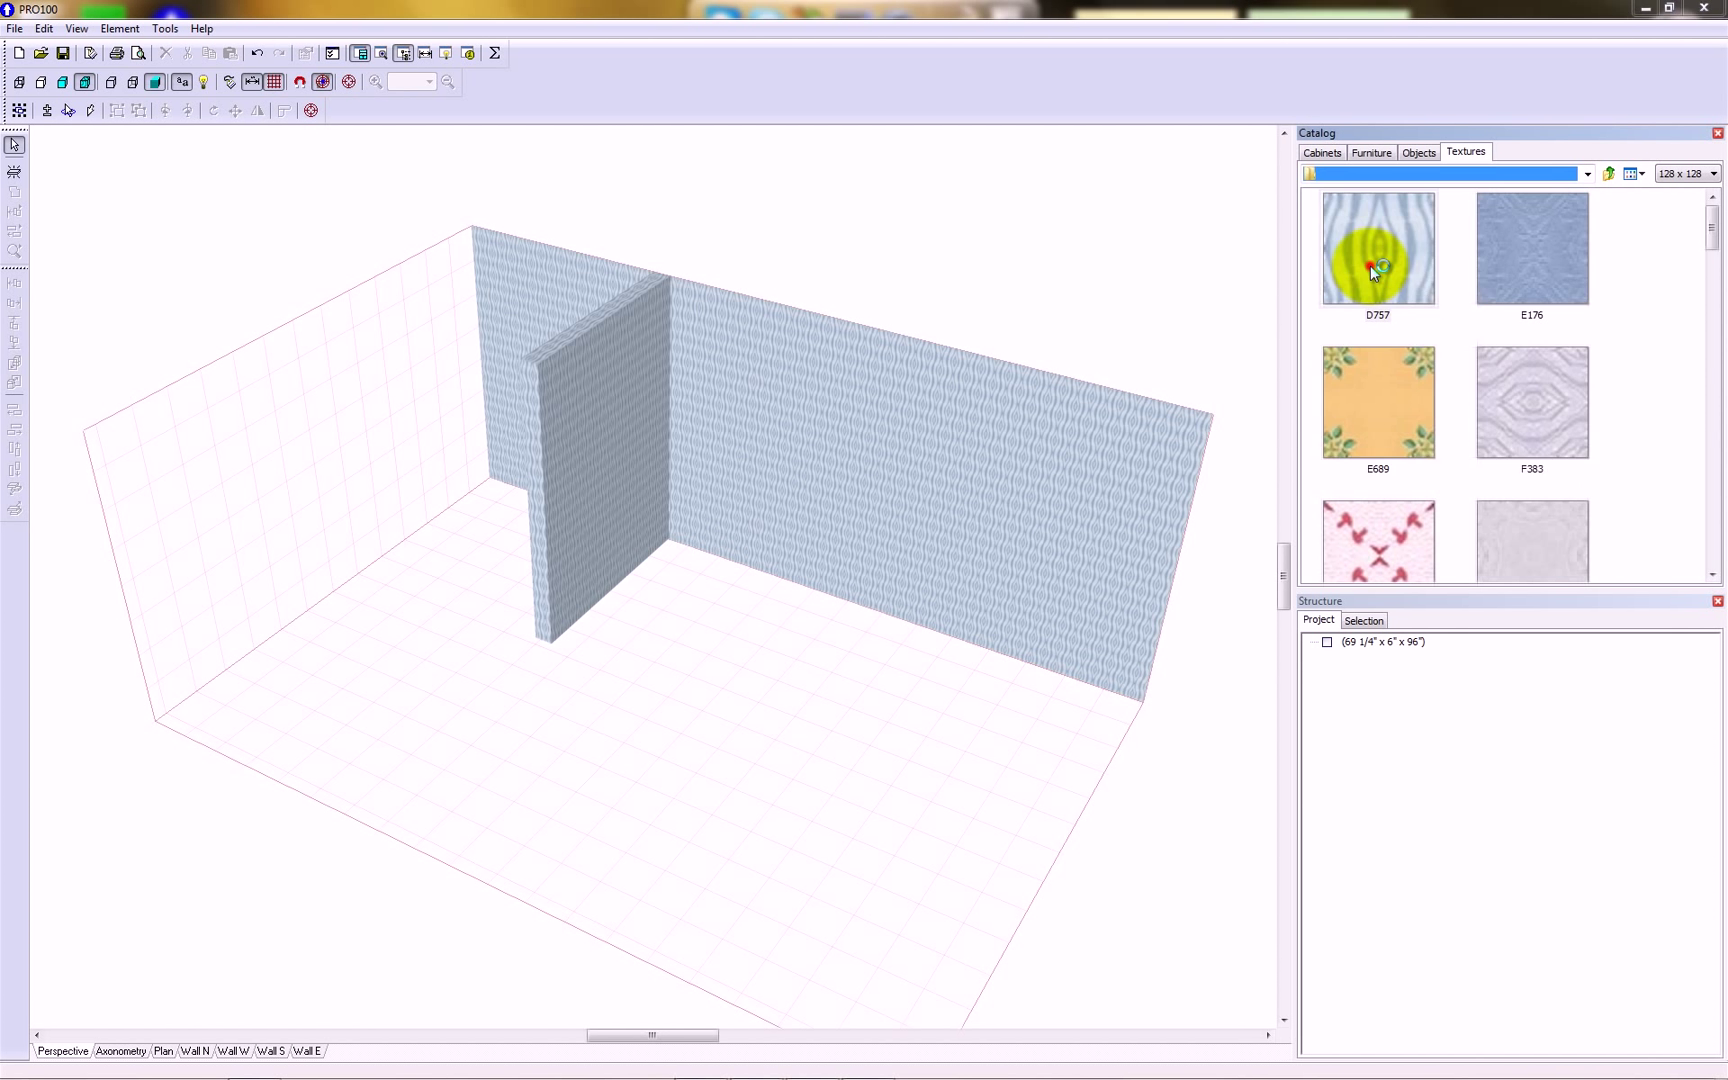
pyautogui.click(1524, 418)
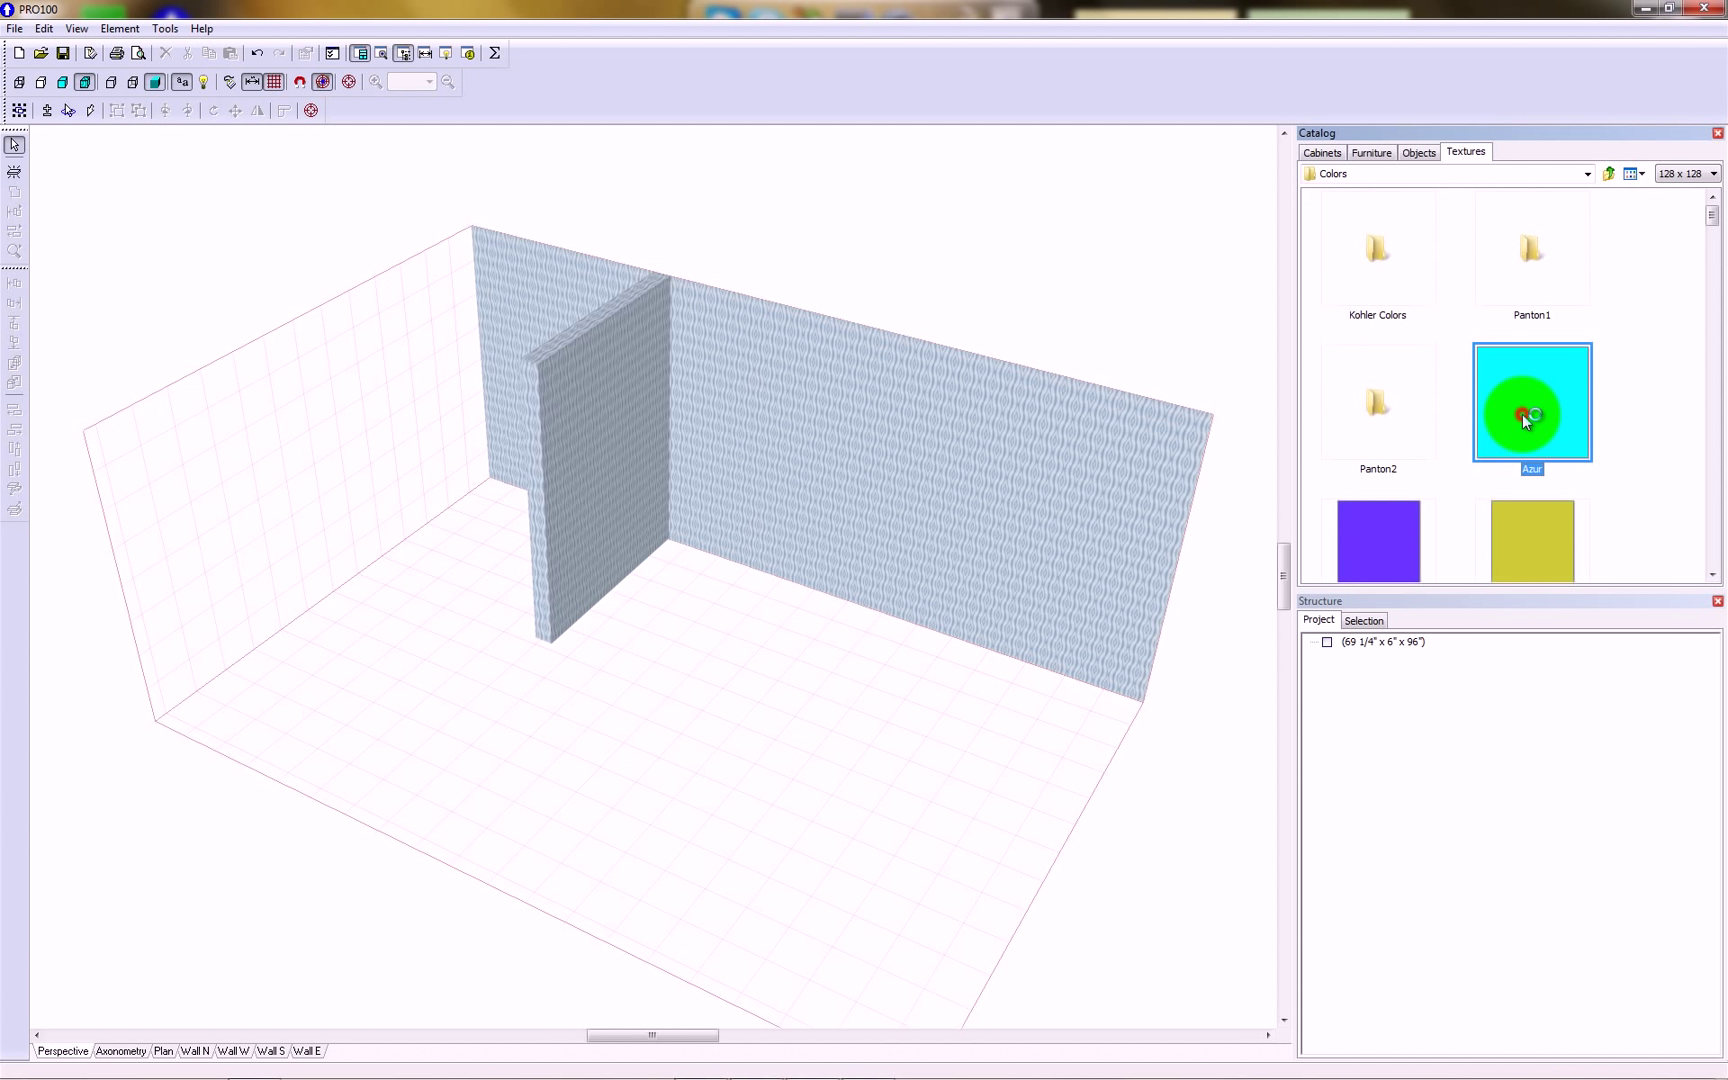
pyautogui.scroll(-15, 1521, 418)
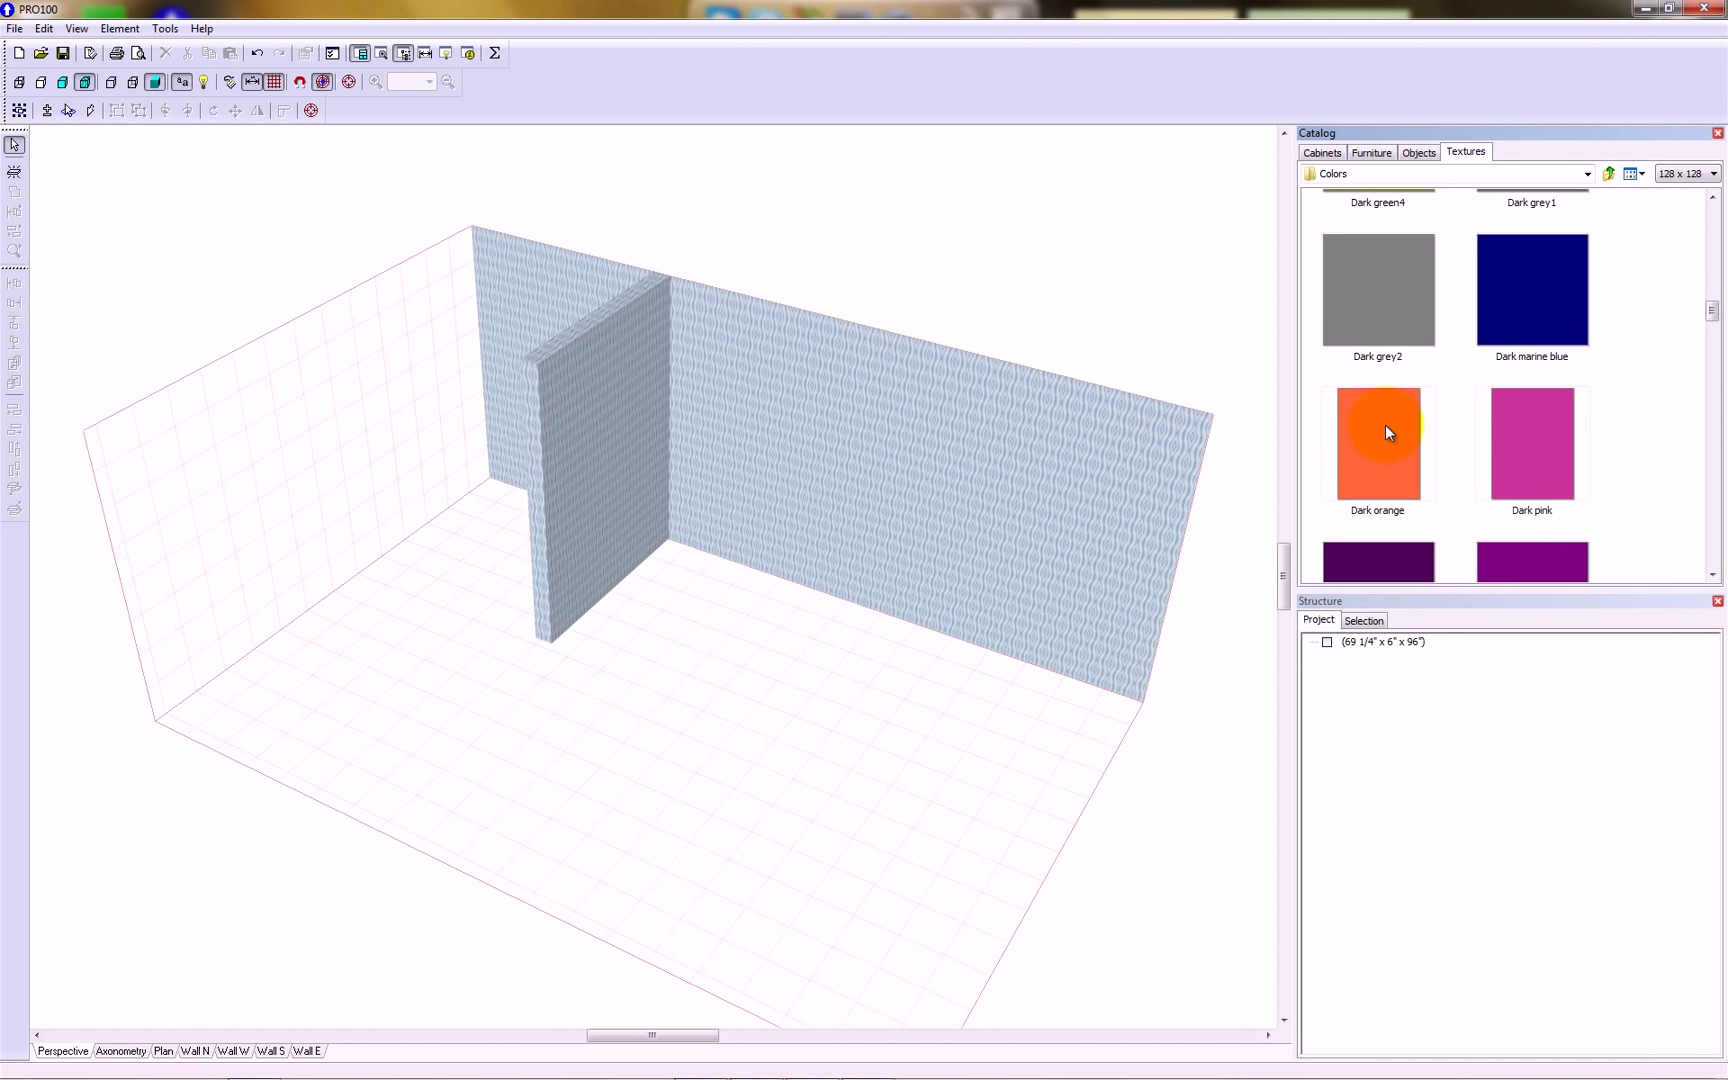
pyautogui.scroll(-5, 1386, 427)
pyautogui.scroll(1, 1386, 427)
# - Paint the wall section, back wall and floor Dark white
pyautogui.click(1382, 297)
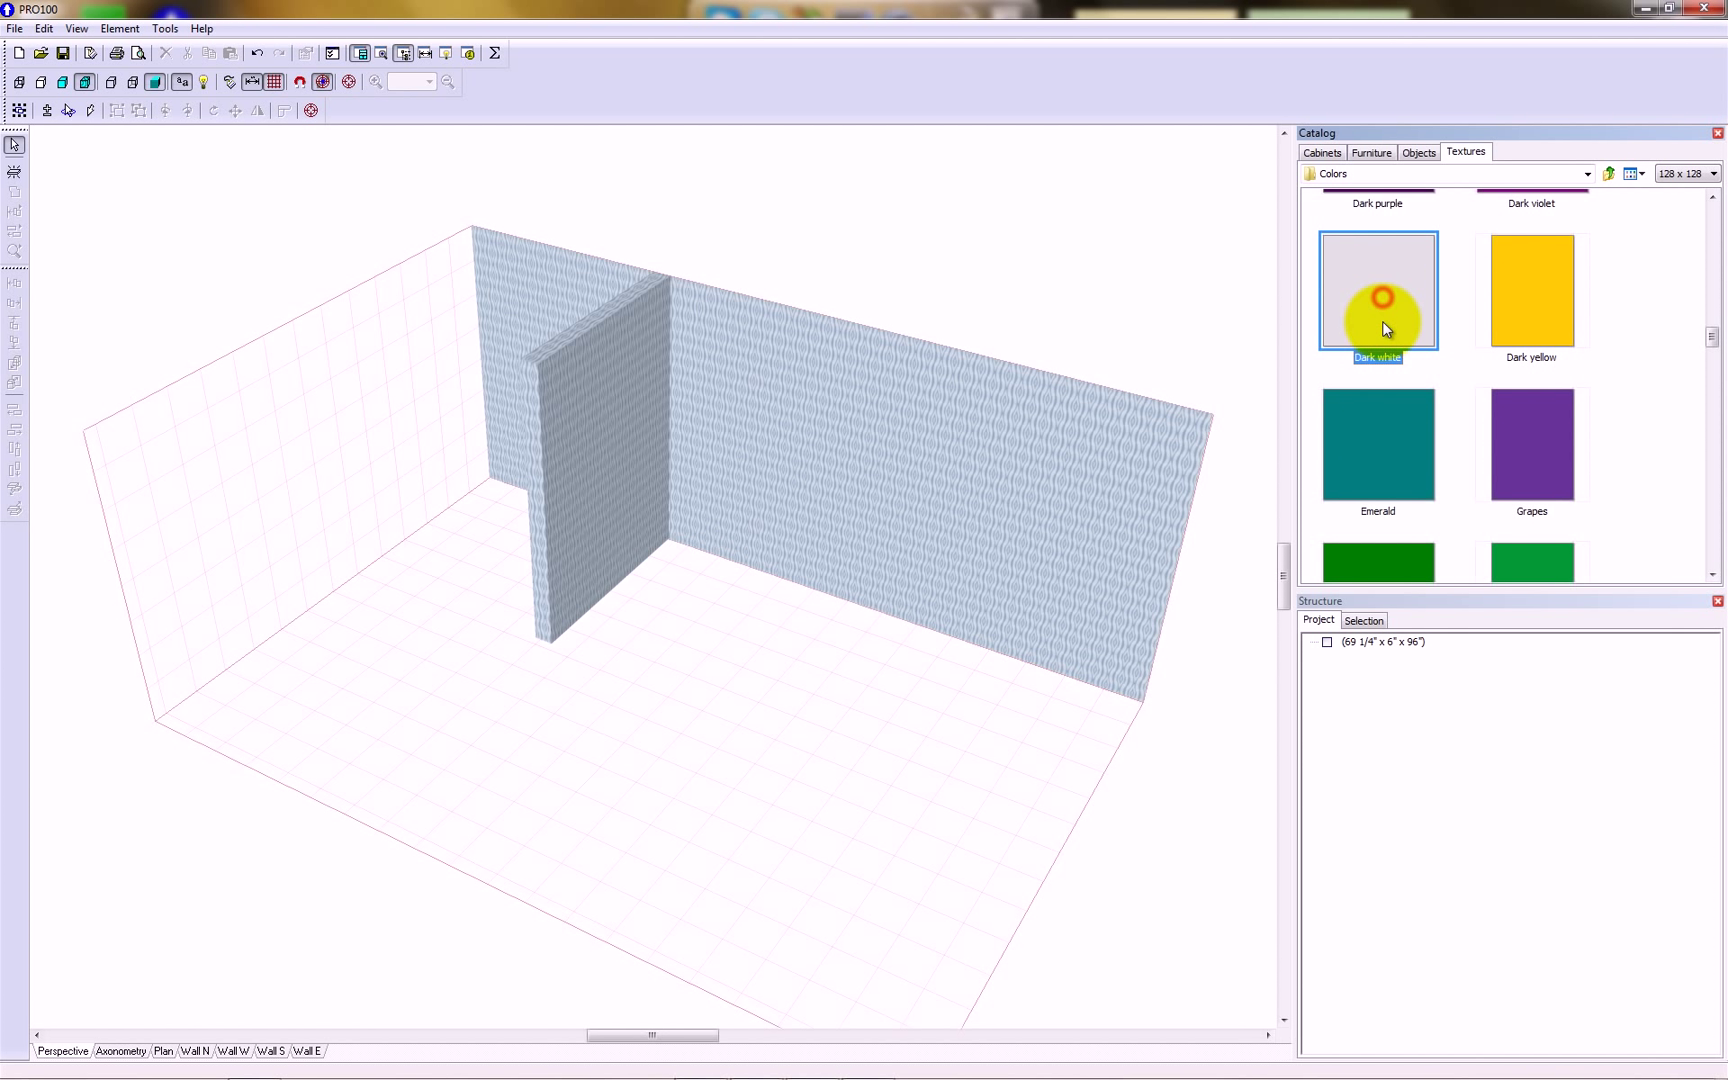
pyautogui.moveTo(1382, 321); pyautogui.dragTo(610, 385)
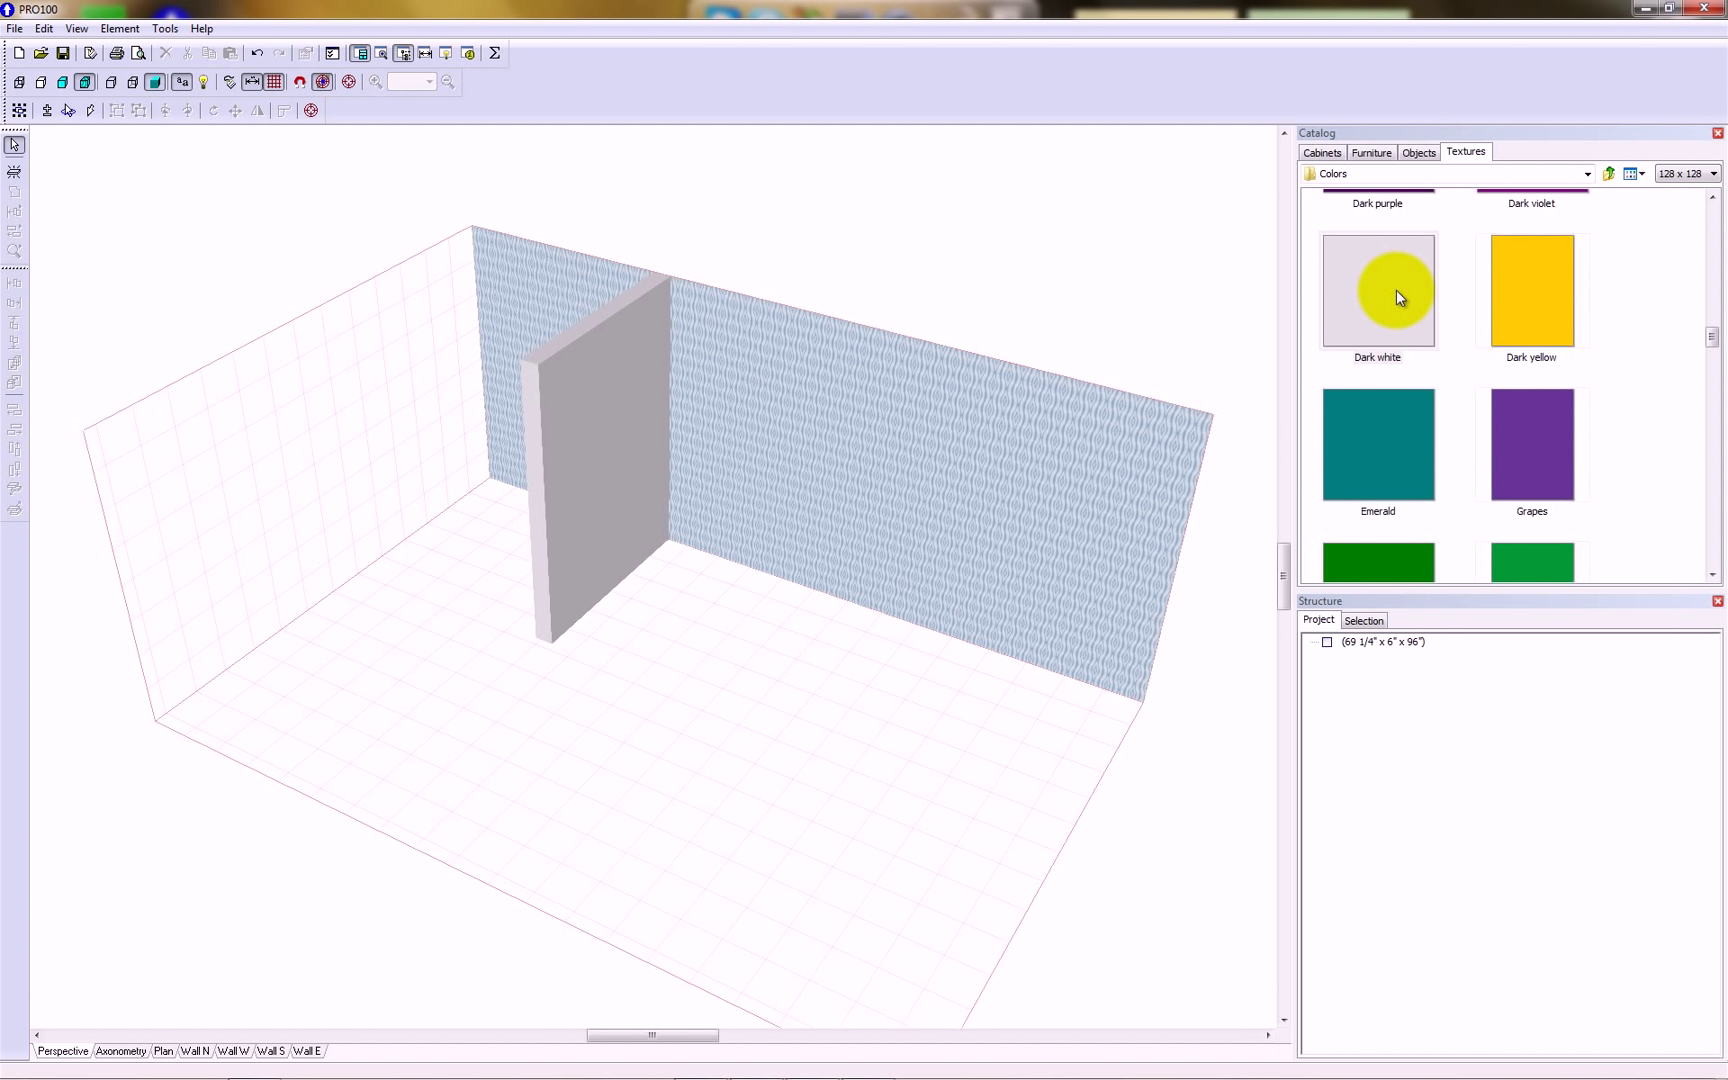
pyautogui.moveTo(1398, 297); pyautogui.dragTo(870, 410)
pyautogui.moveTo(1377, 332); pyautogui.dragTo(773, 705)
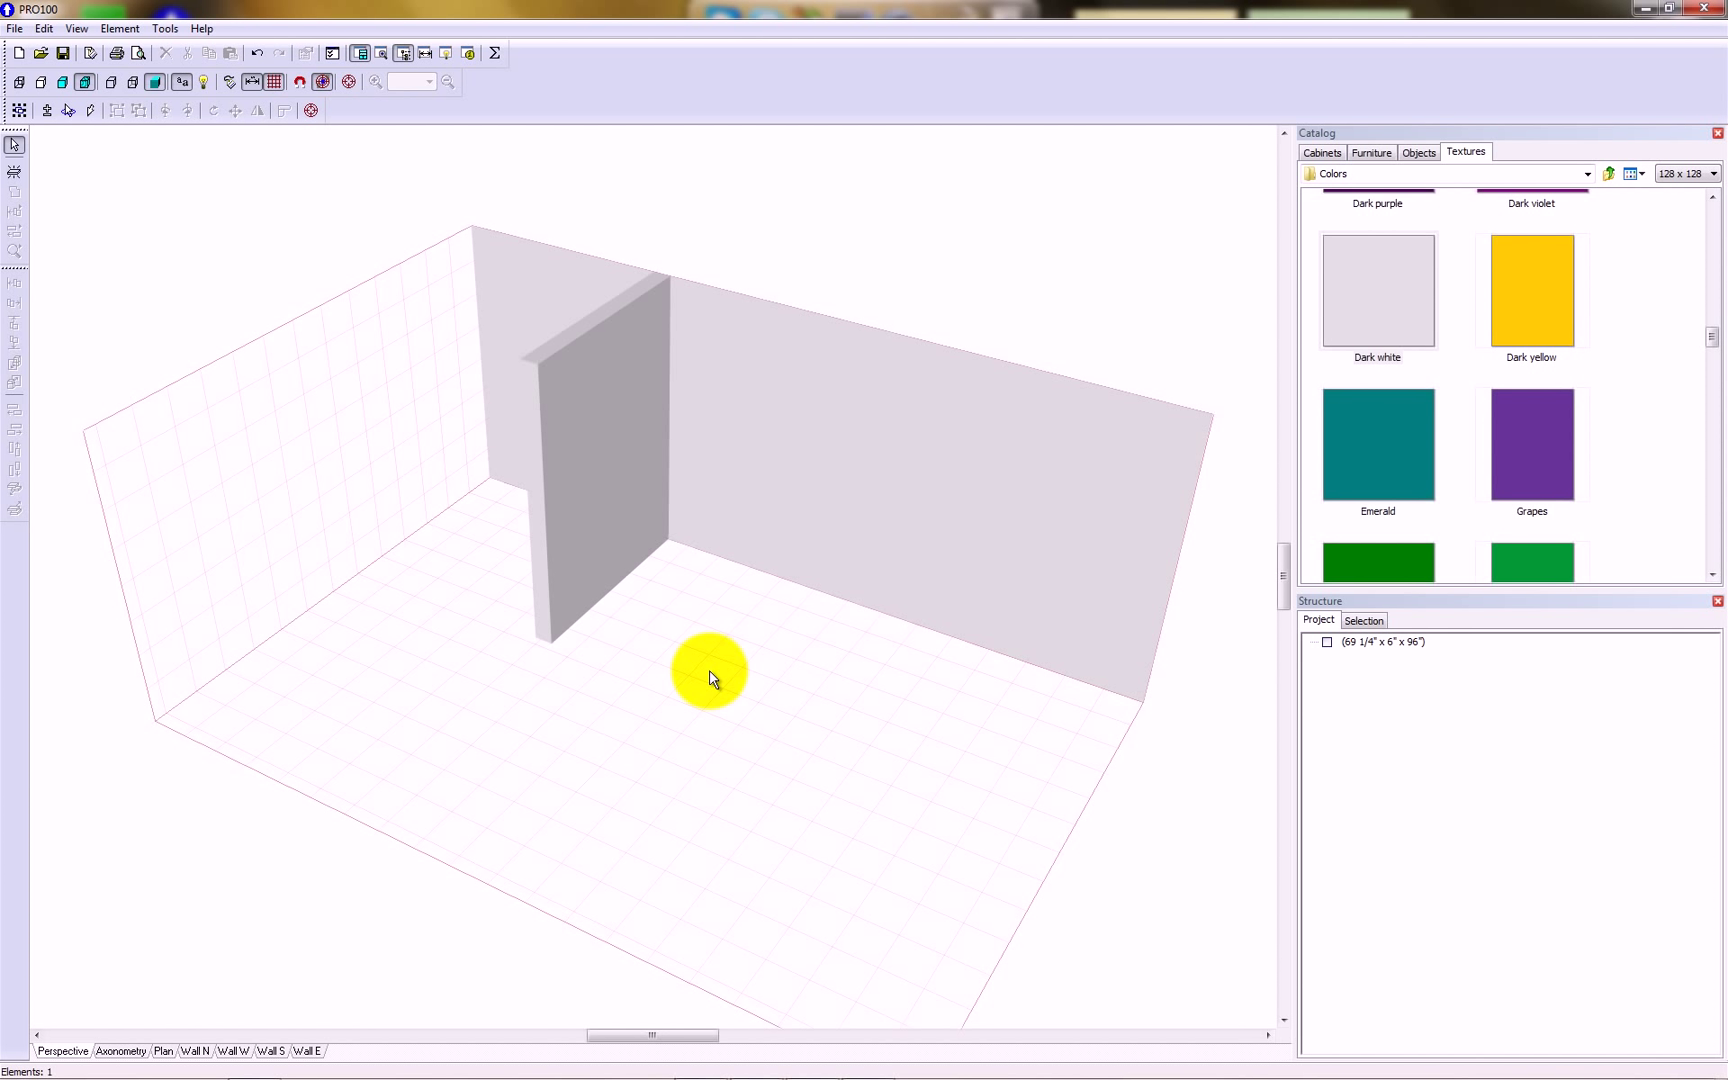
# - Undo the Dark white colour changes, restoring the D757 wallpaper
pyautogui.click(44, 28)
pyautogui.click(55, 49)
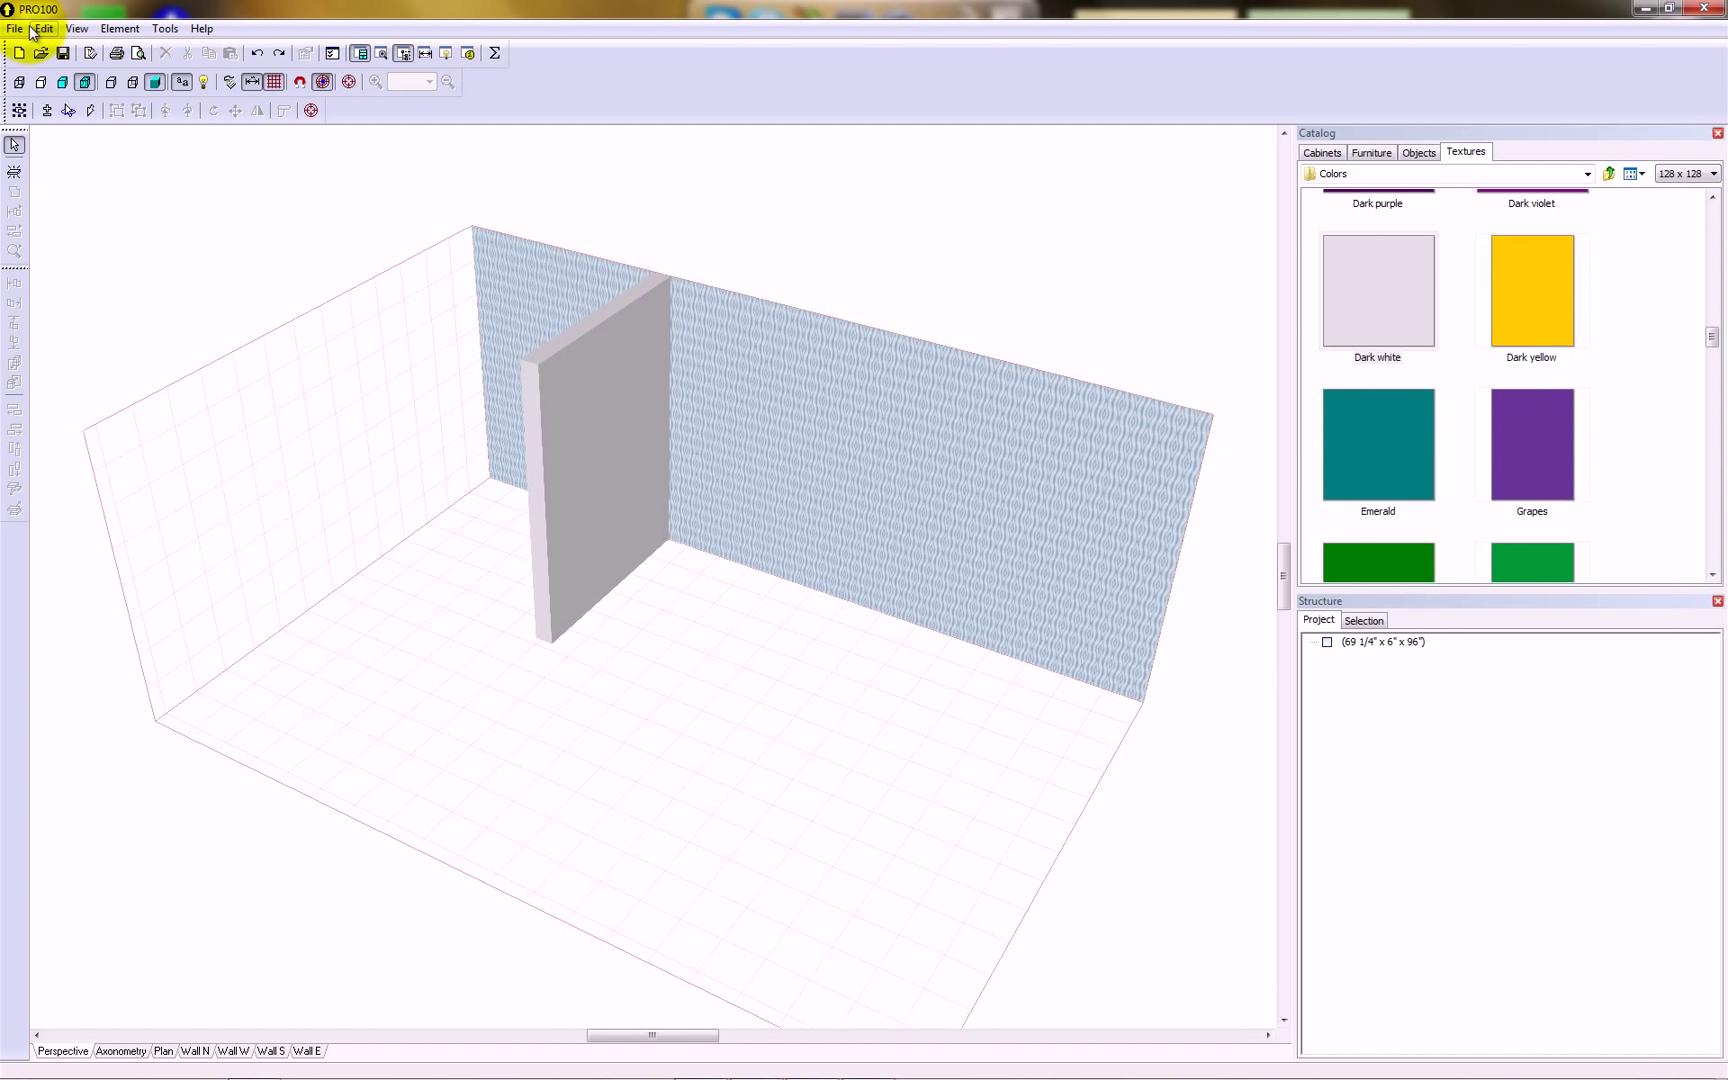
pyautogui.click(44, 29)
pyautogui.click(48, 47)
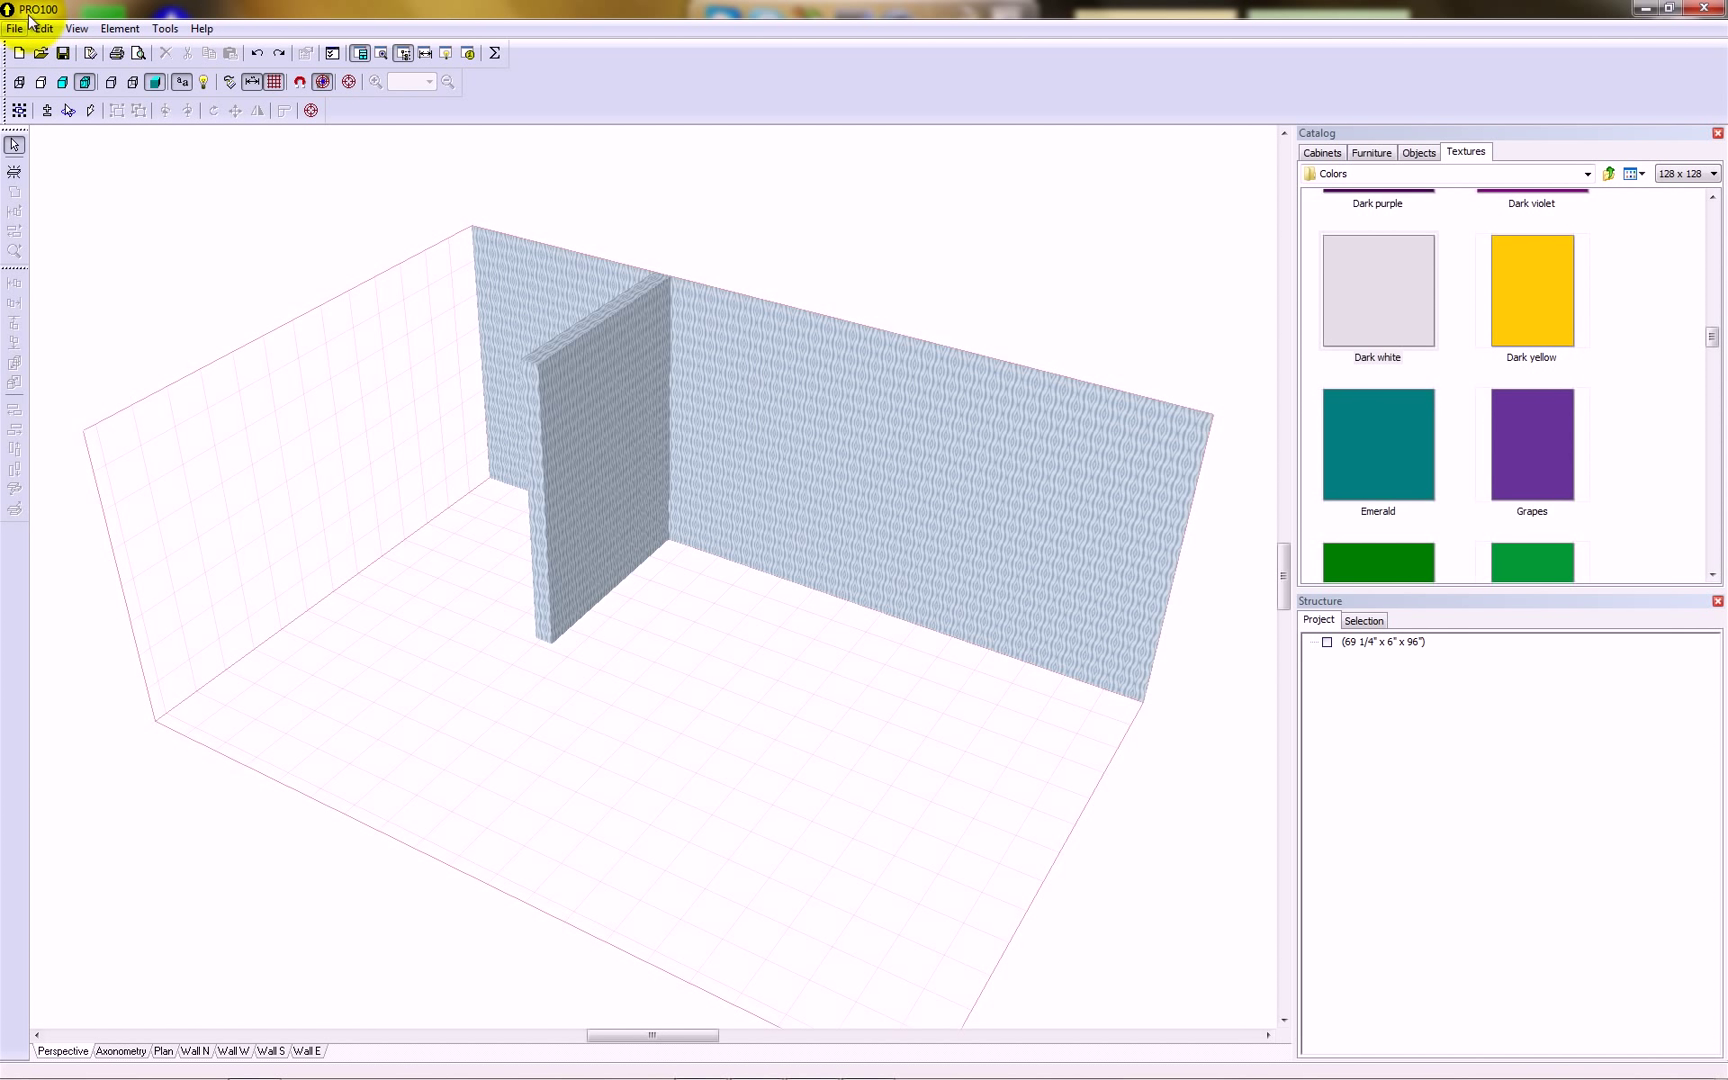
# - Undo the back walls' wallpaper and delete the wall section
pyautogui.click(44, 28)
pyautogui.click(48, 47)
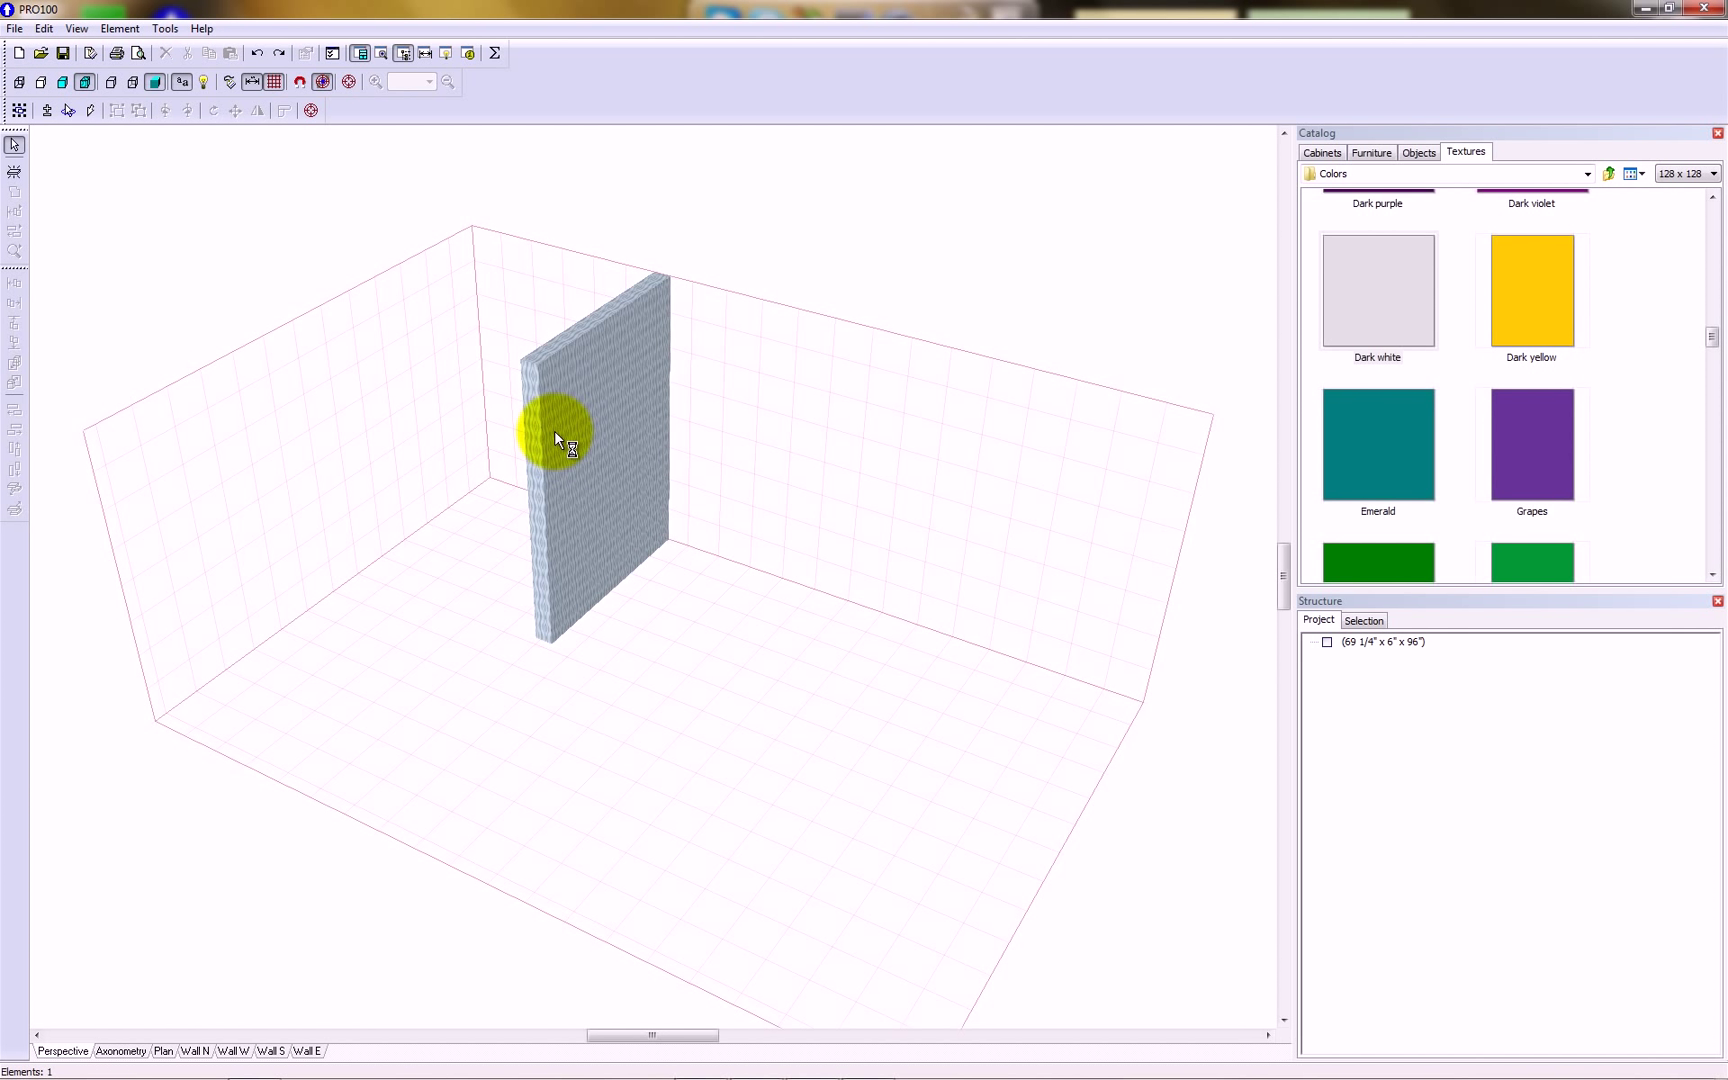
pyautogui.click(604, 420)
pyautogui.press('Delete')
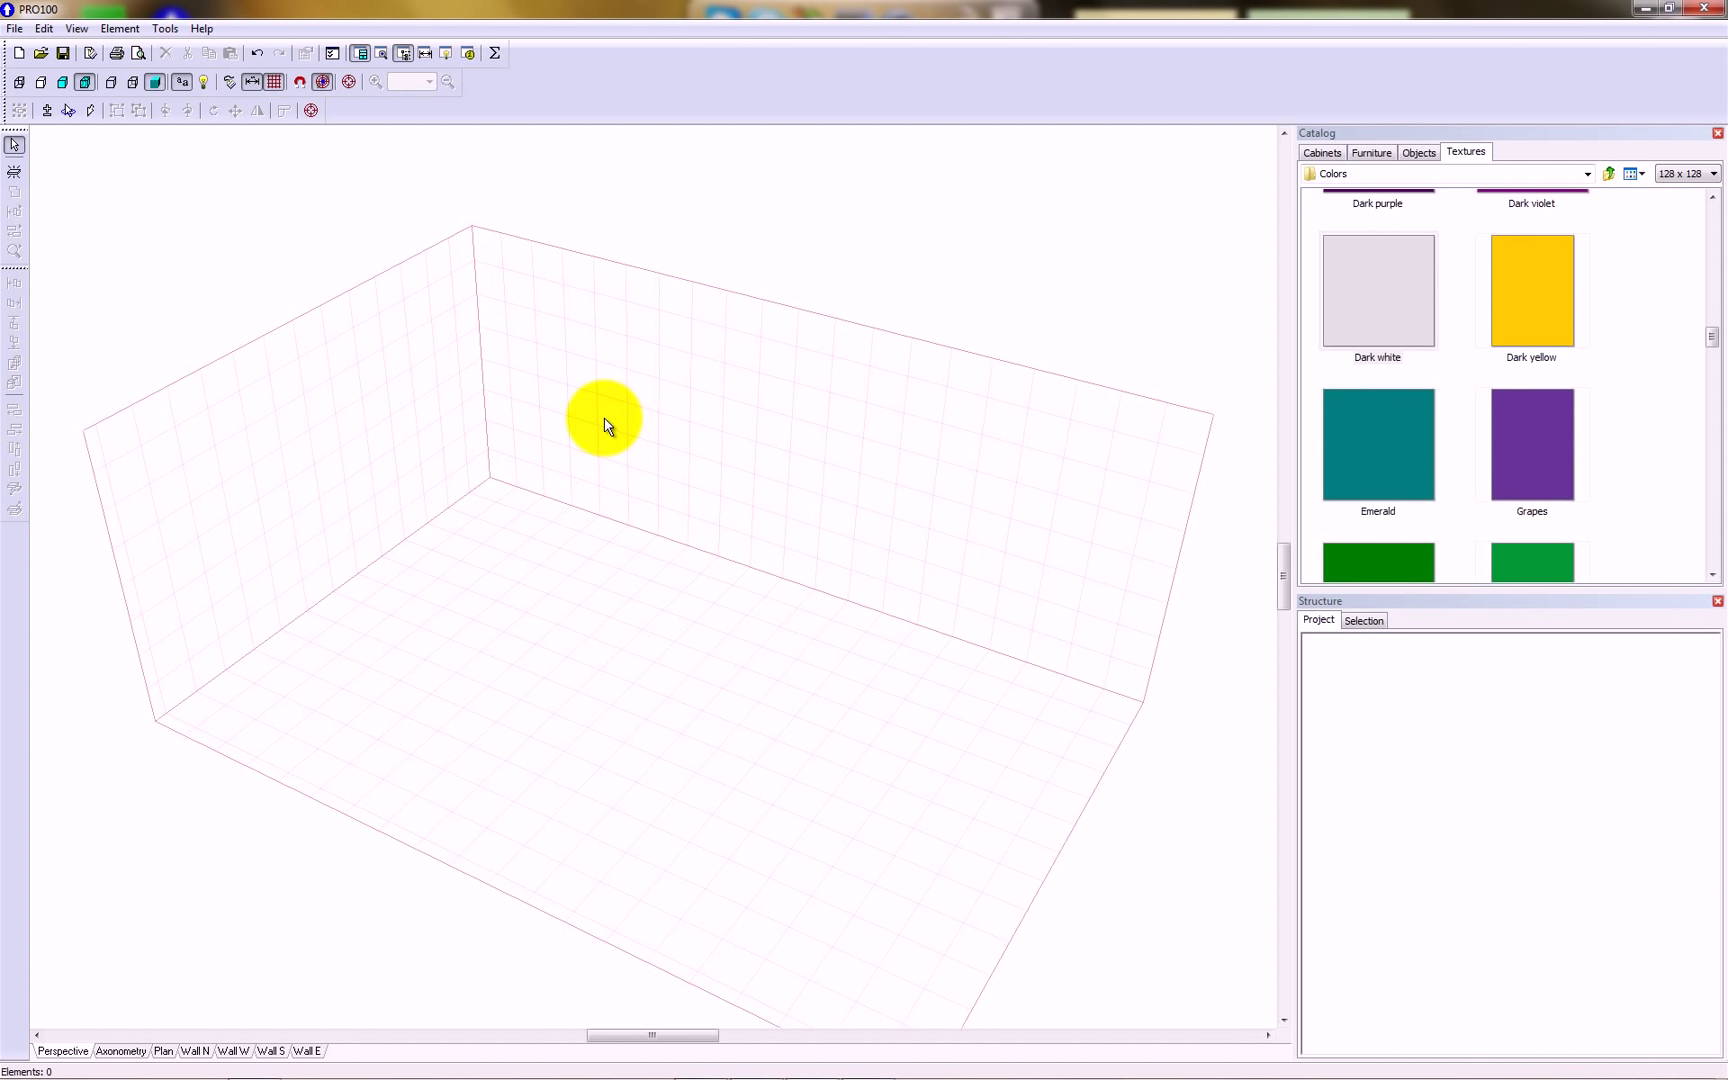
# - Place a new 31 1/2" square, 3/4" thick panel on the back wall
pyautogui.click(15, 174)
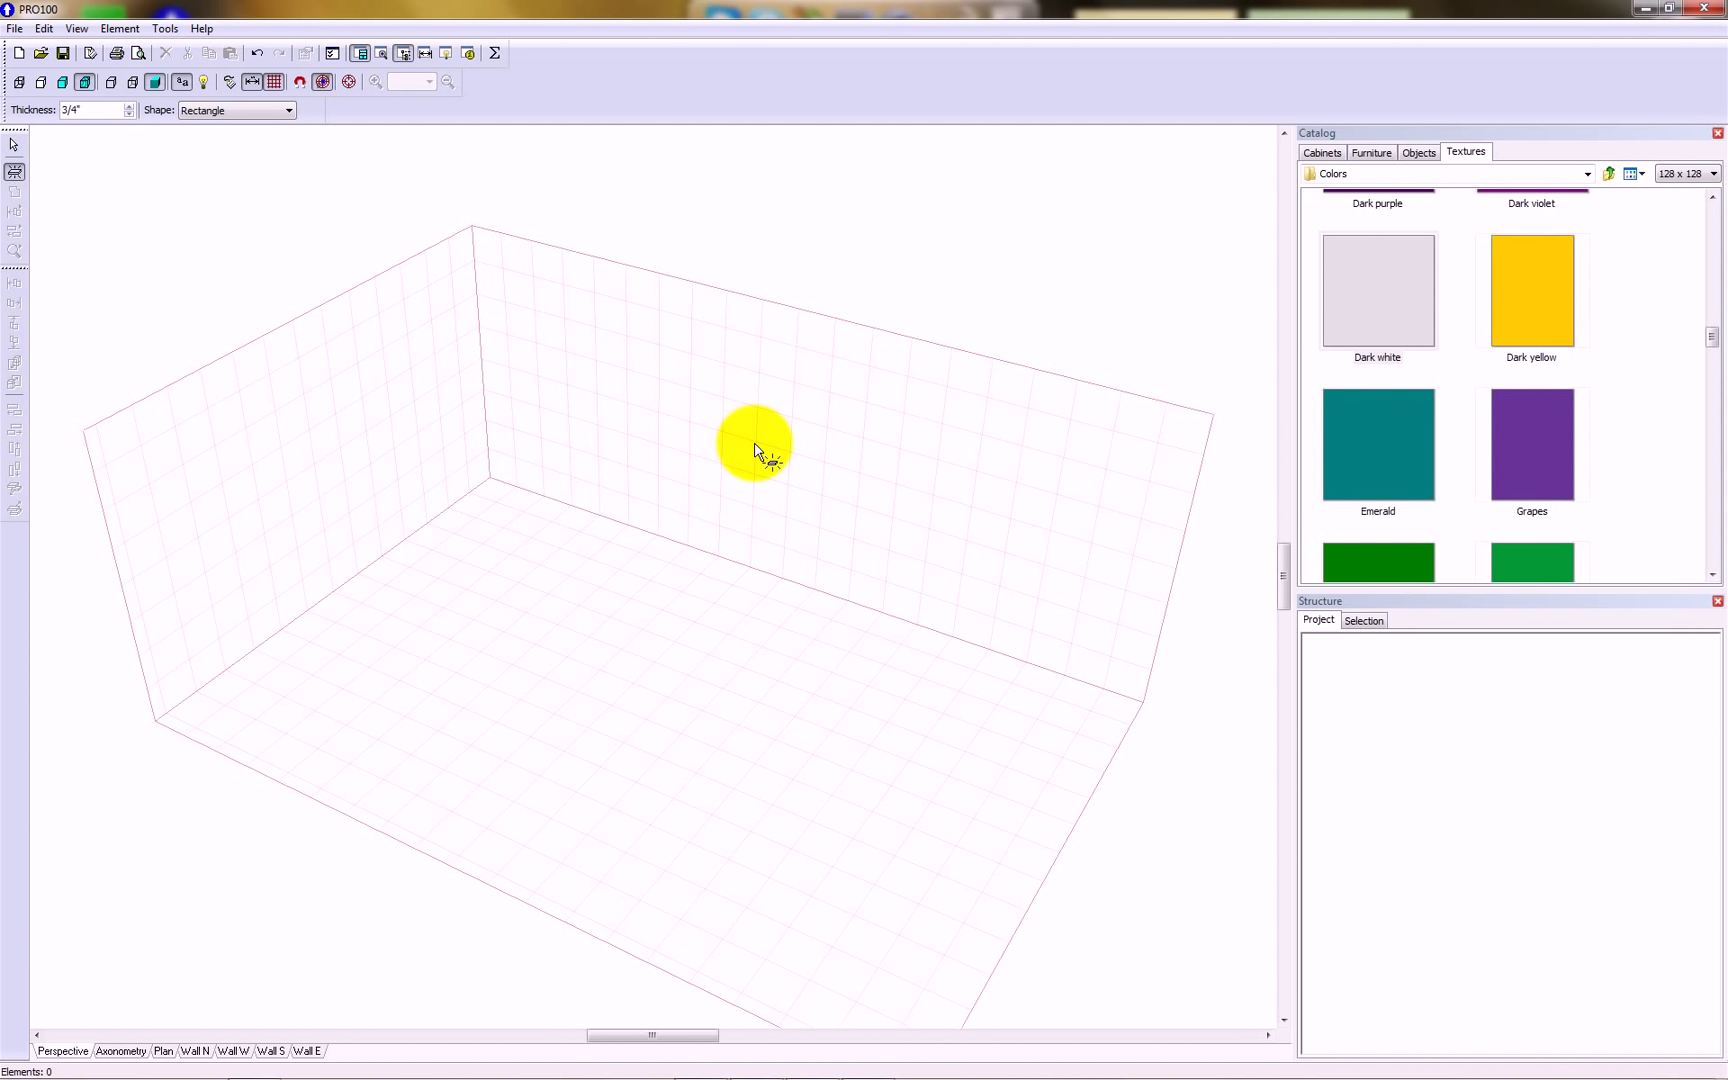
pyautogui.click(720, 382)
pyautogui.rightClick(720, 382)
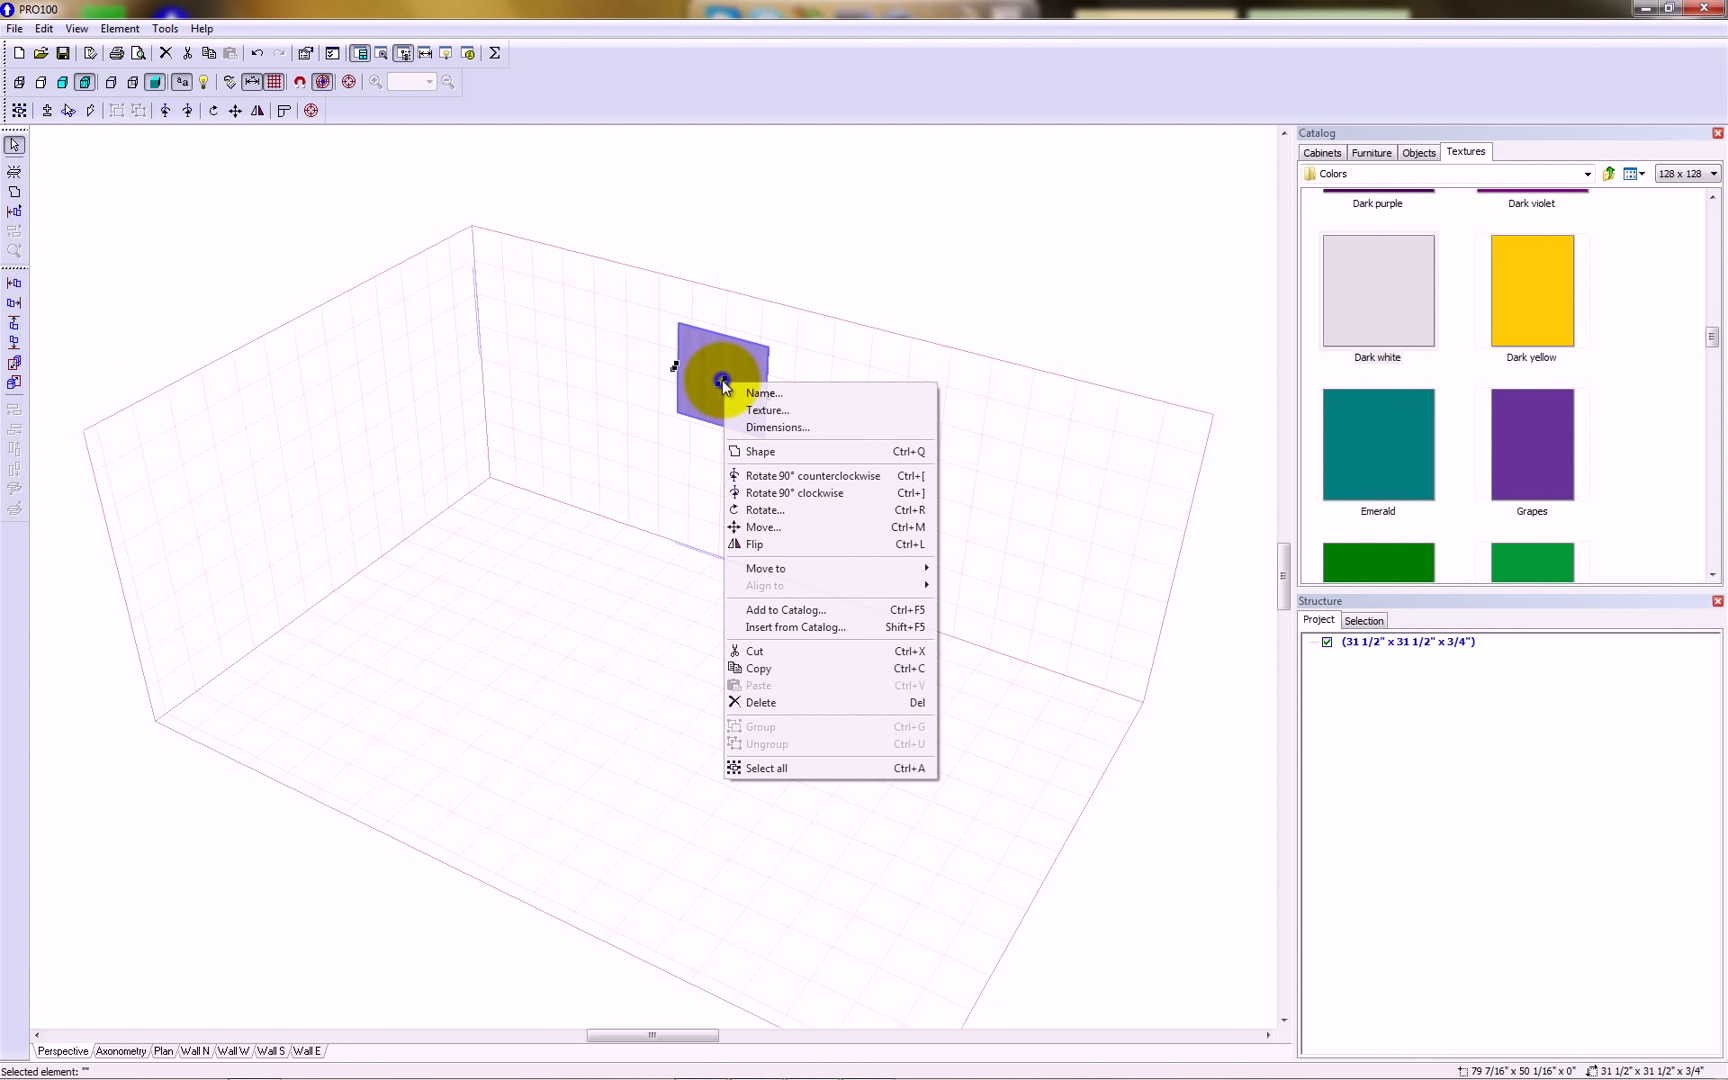
pyautogui.click(776, 451)
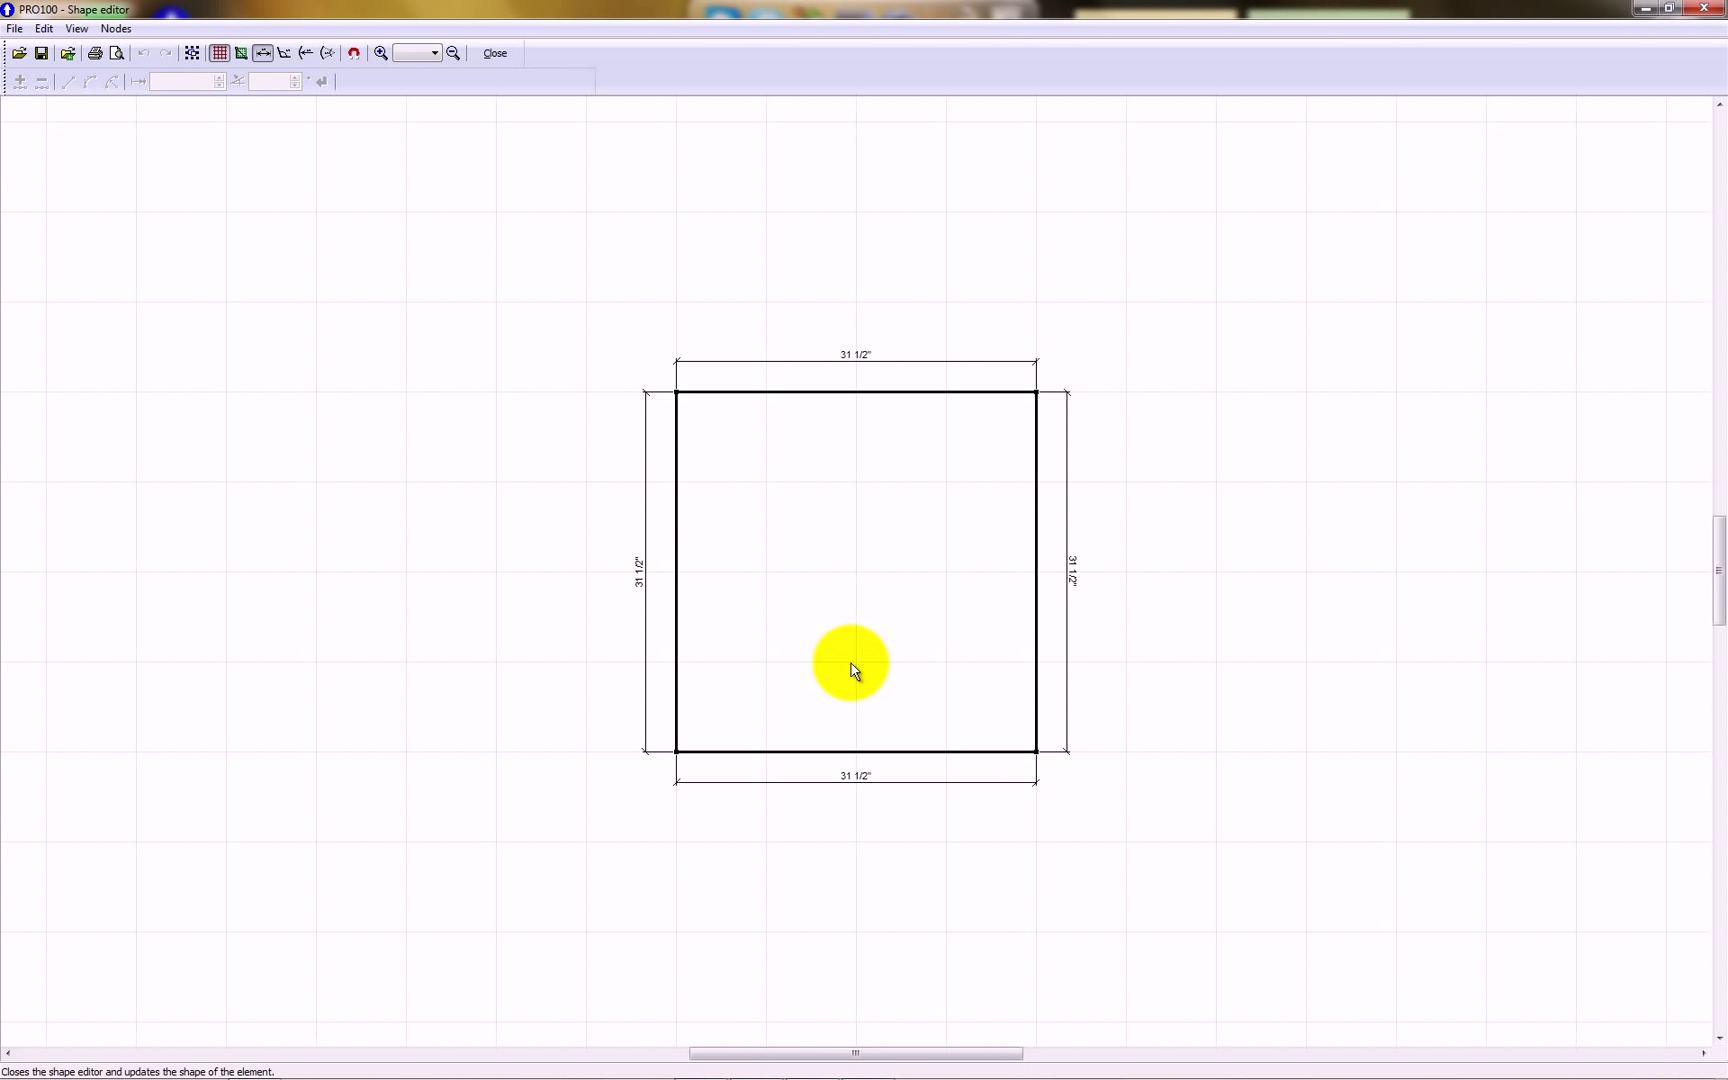
pyautogui.click(503, 61)
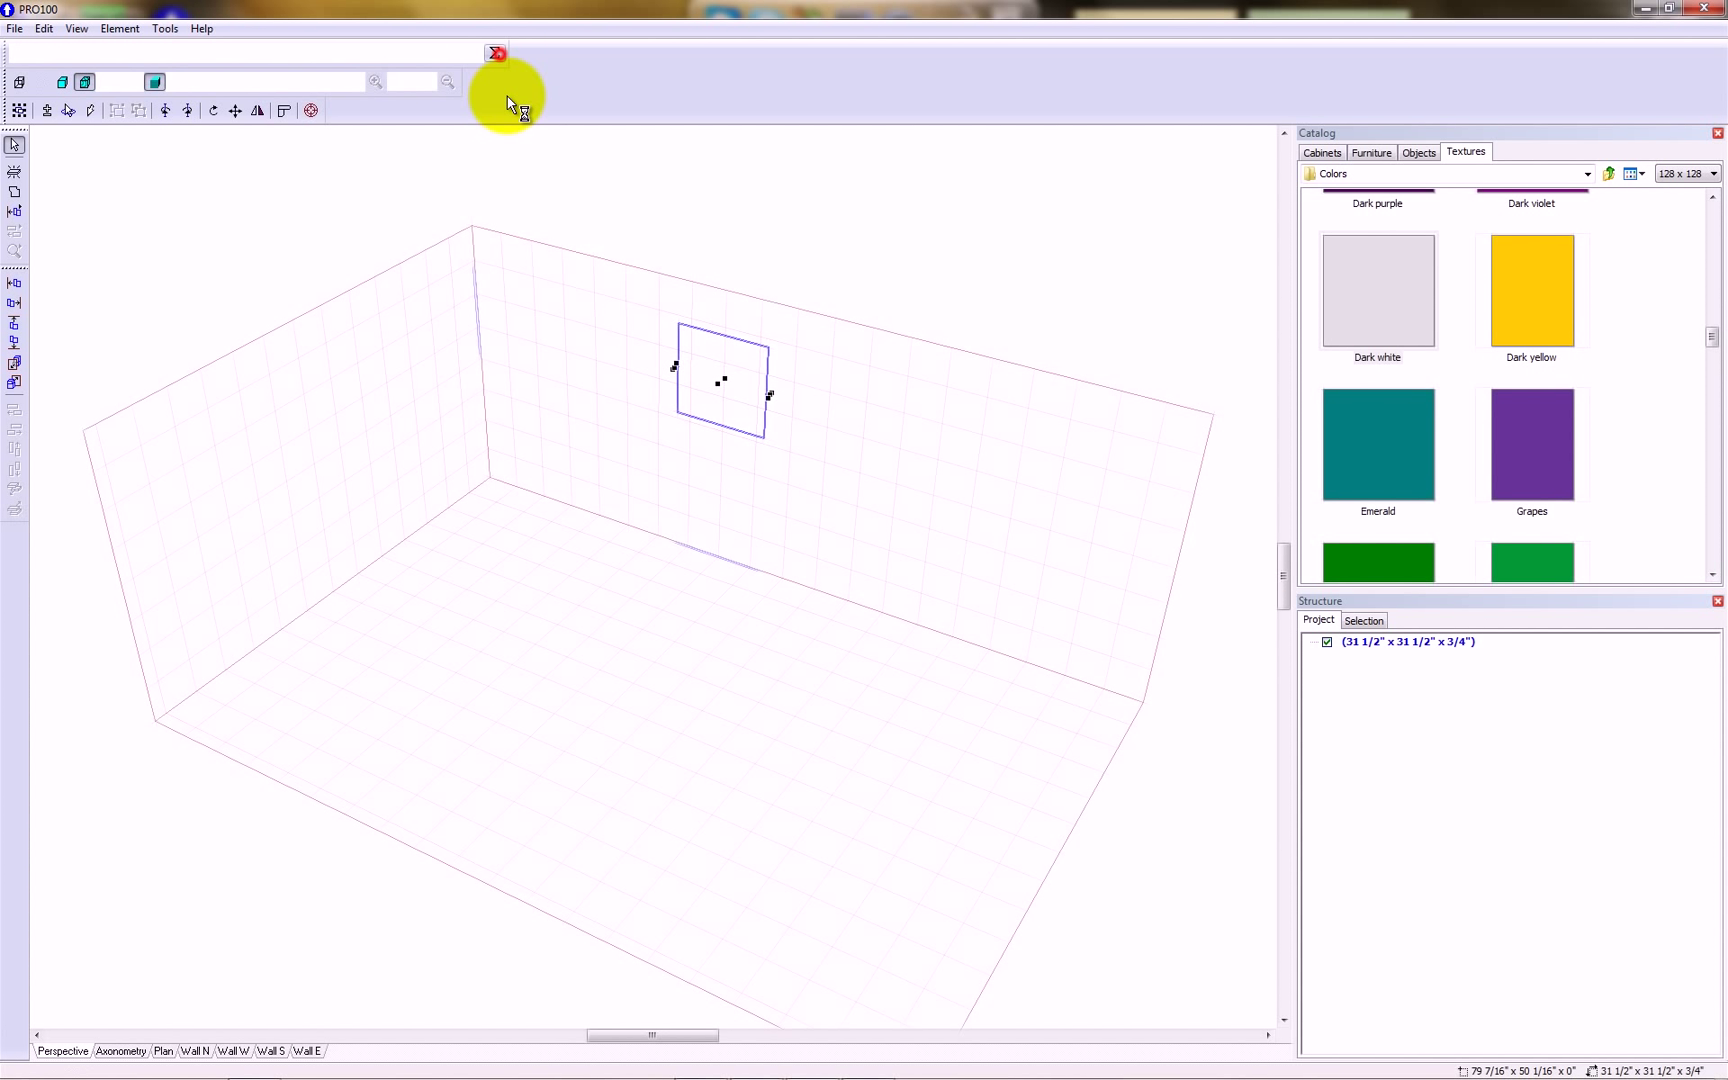
# - Resize the back-wall panel to 60" wide, 31 1/2" high and 1" deep
pyautogui.rightClick(738, 360)
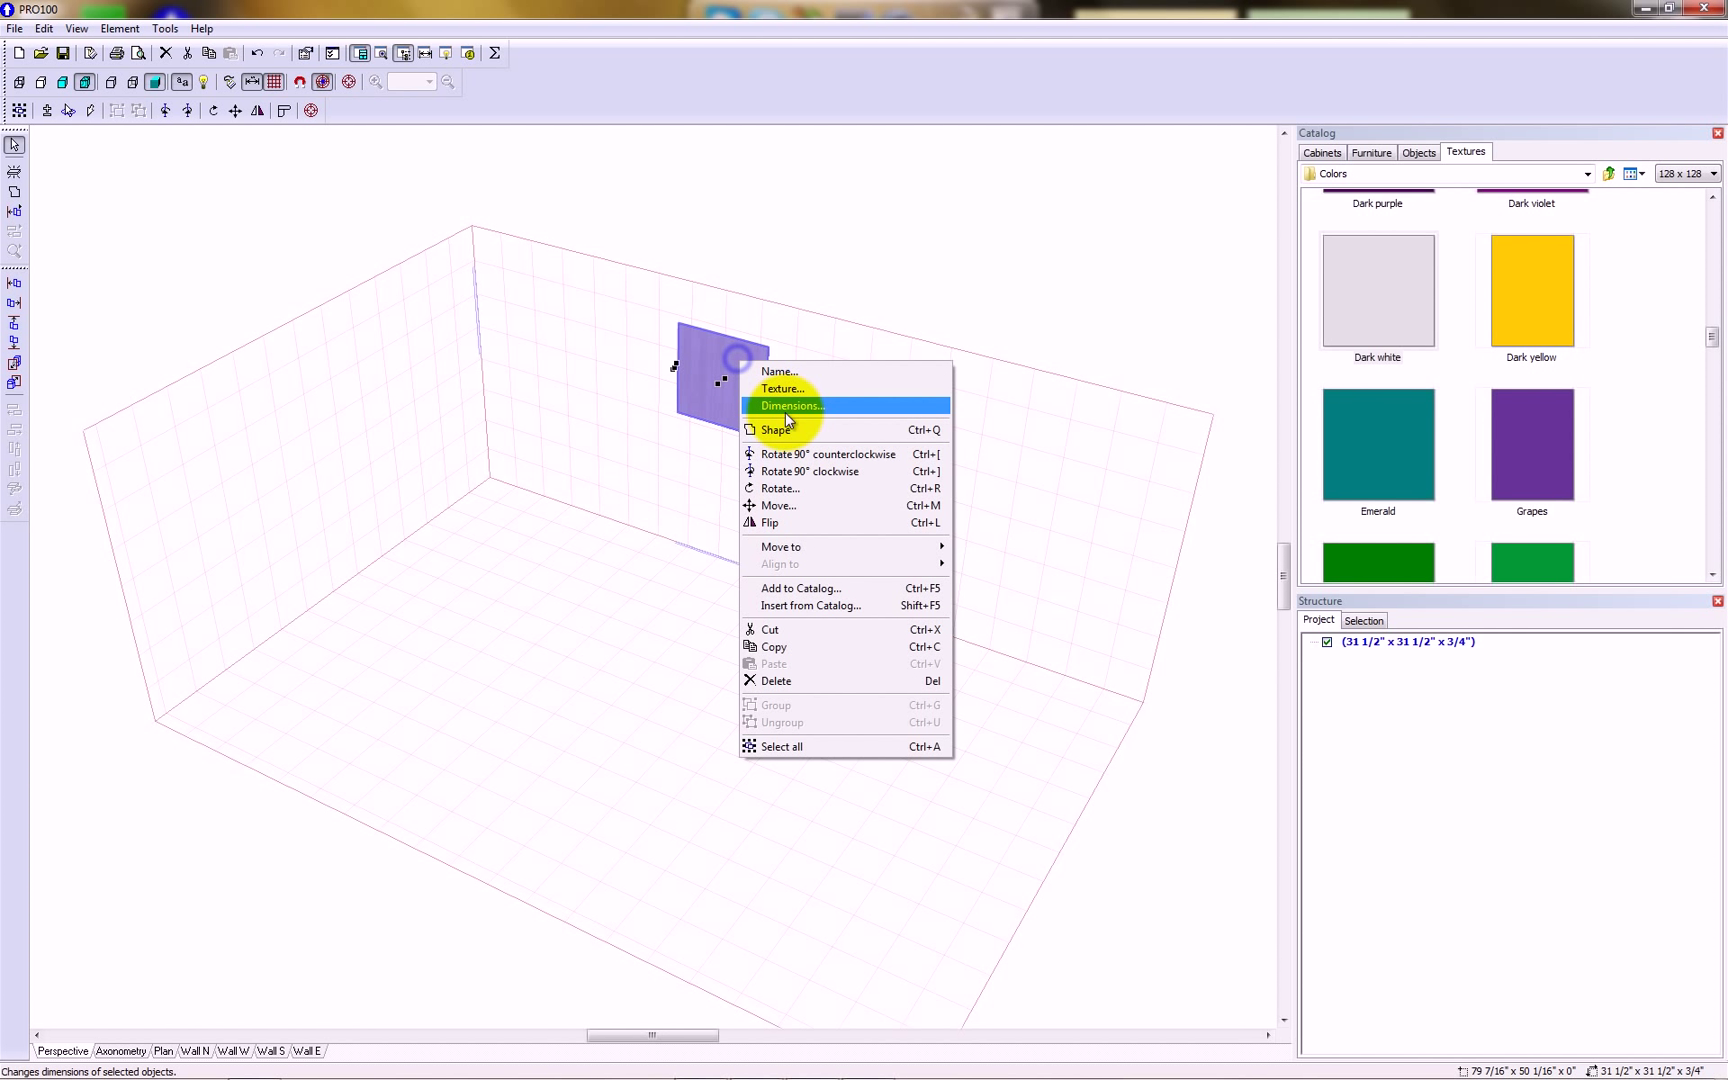
pyautogui.click(784, 412)
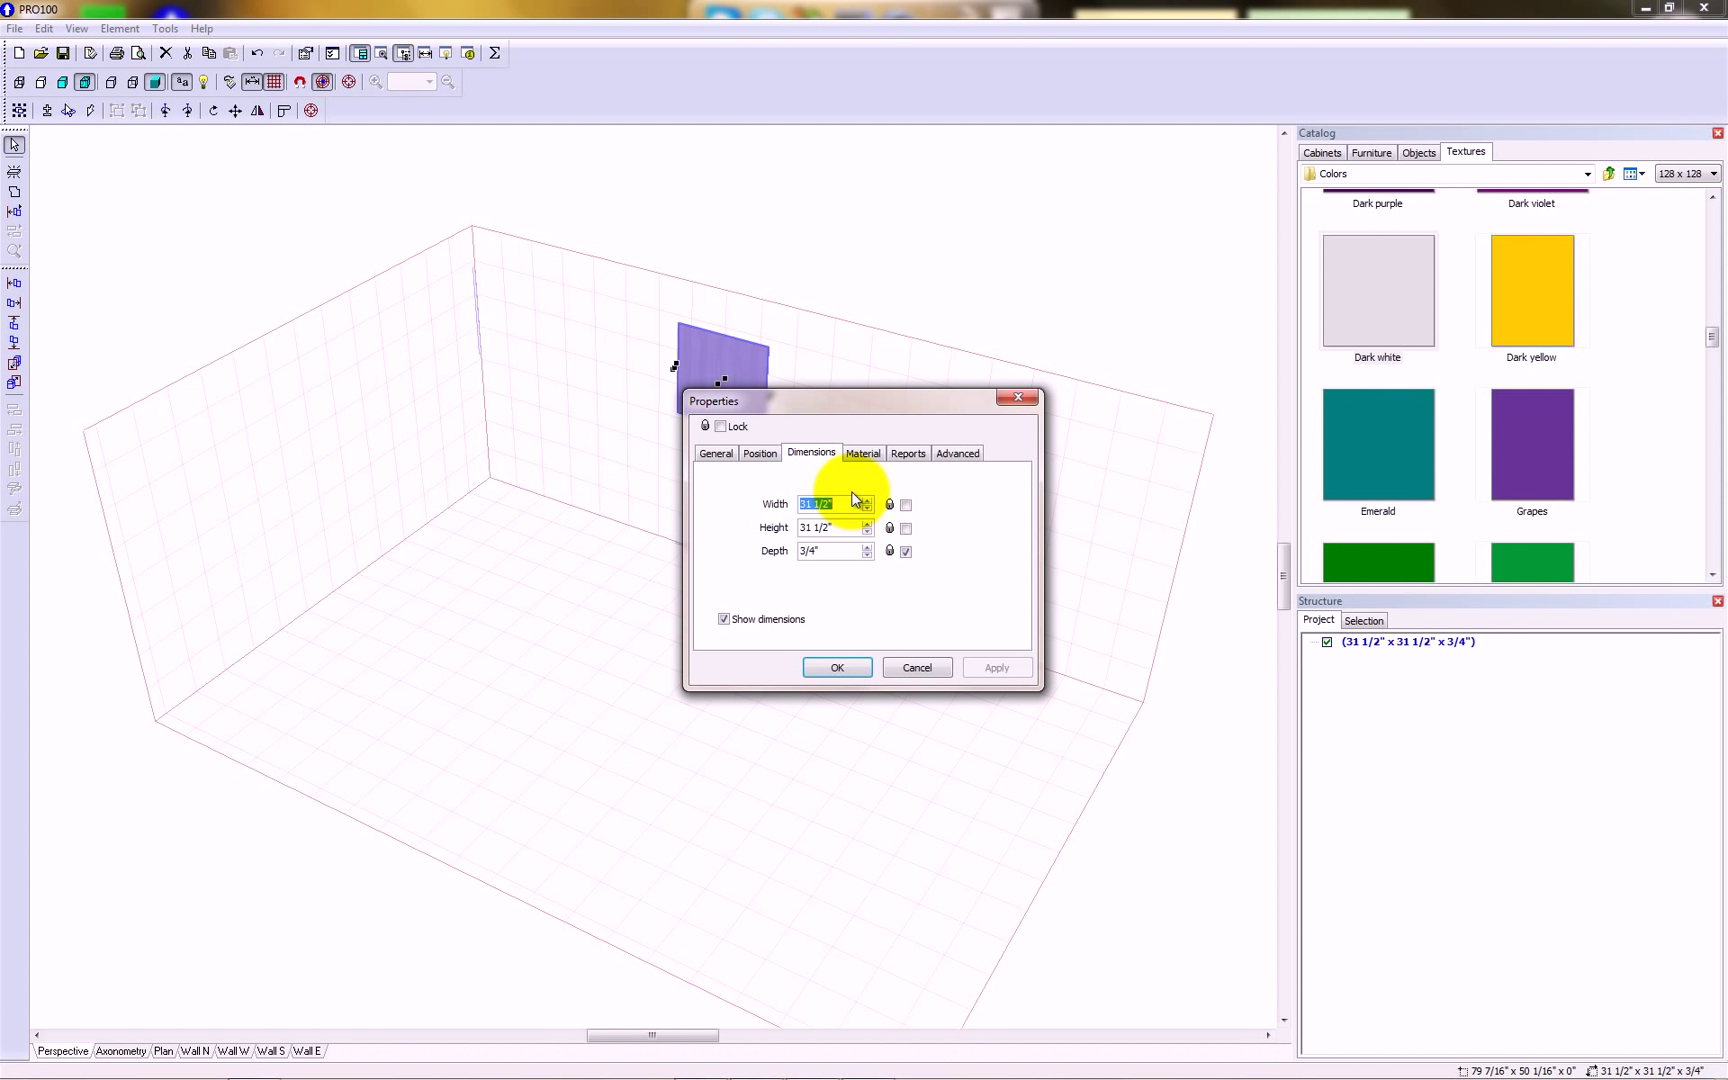
pyautogui.write('60')
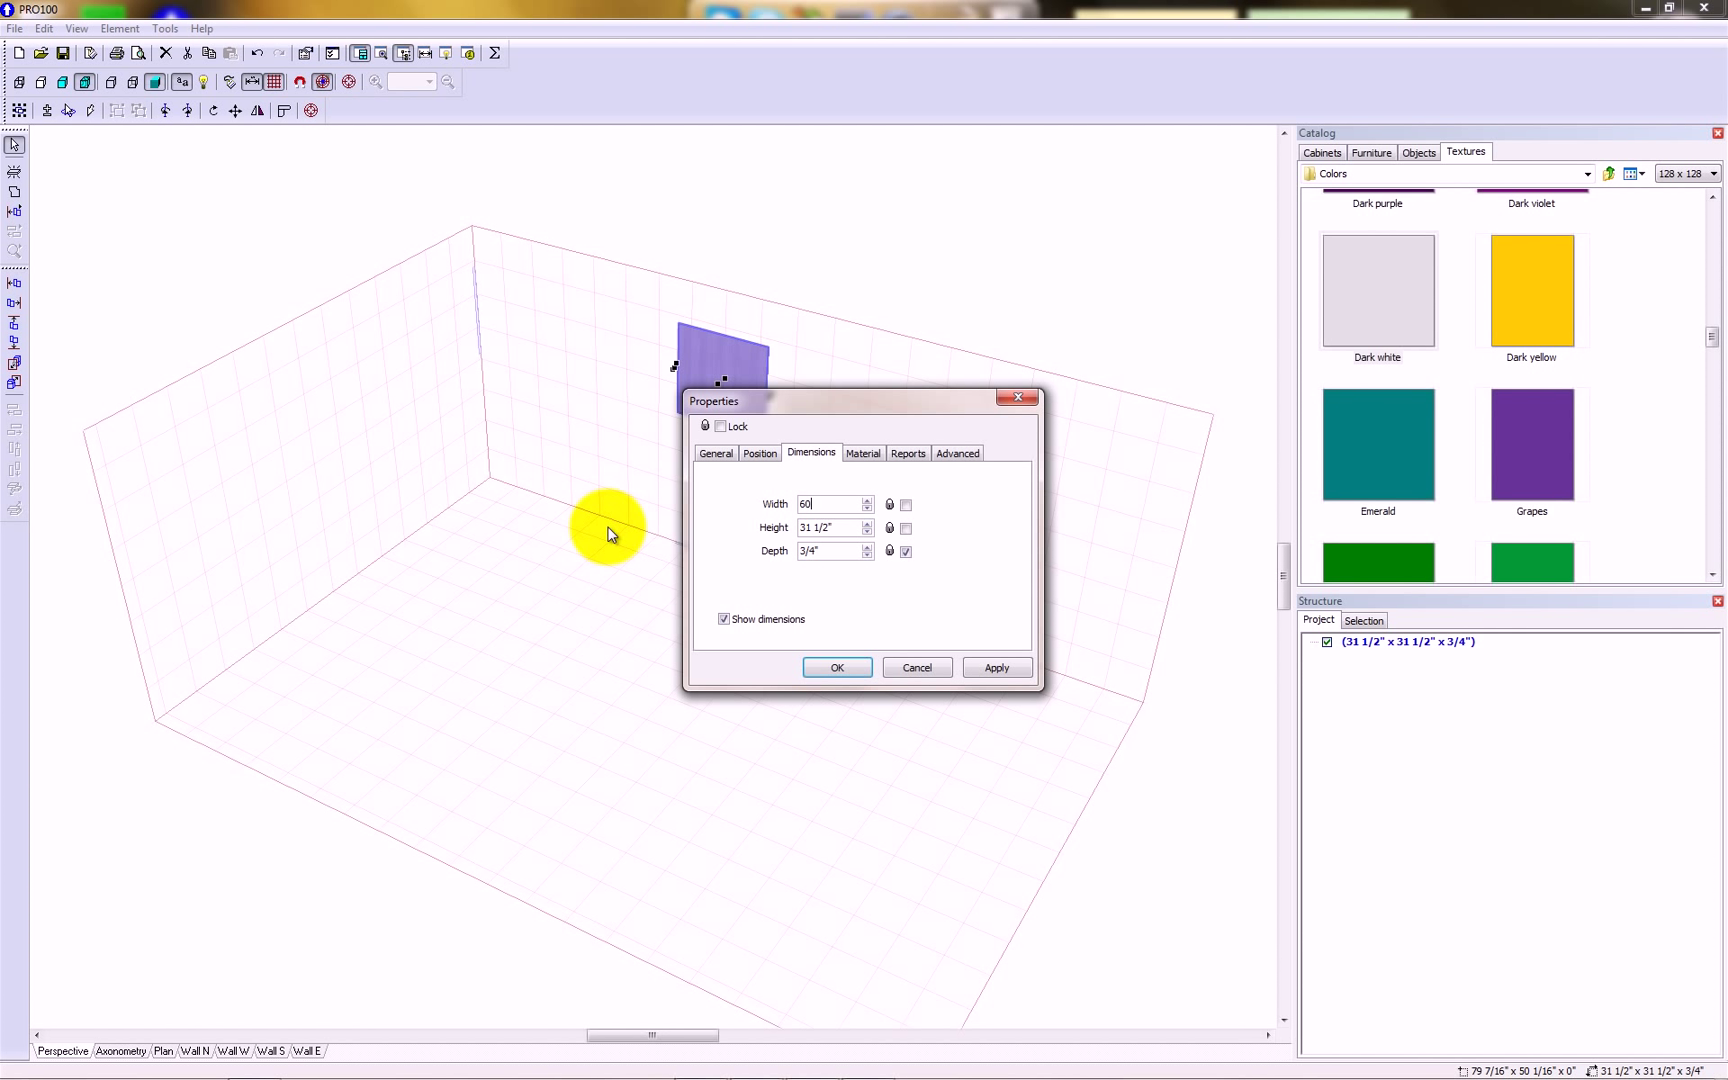
pyautogui.click(839, 551)
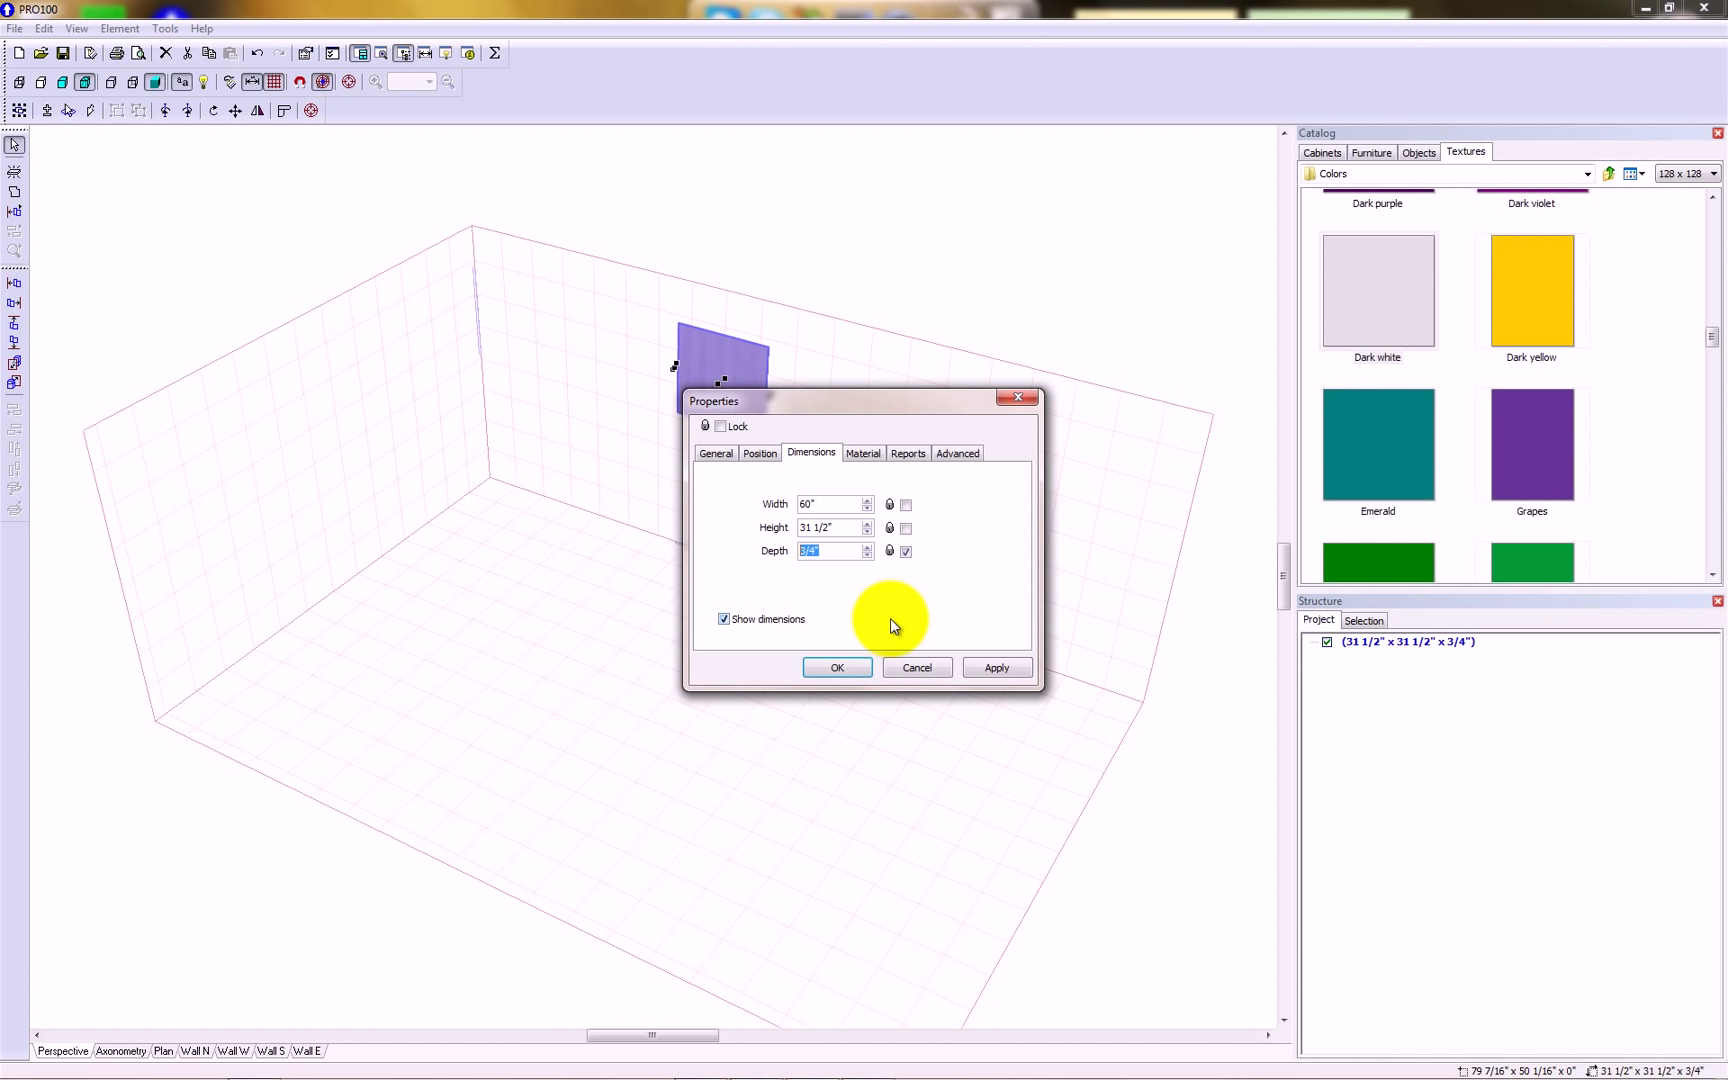
pyautogui.write('1')
pyautogui.click(993, 666)
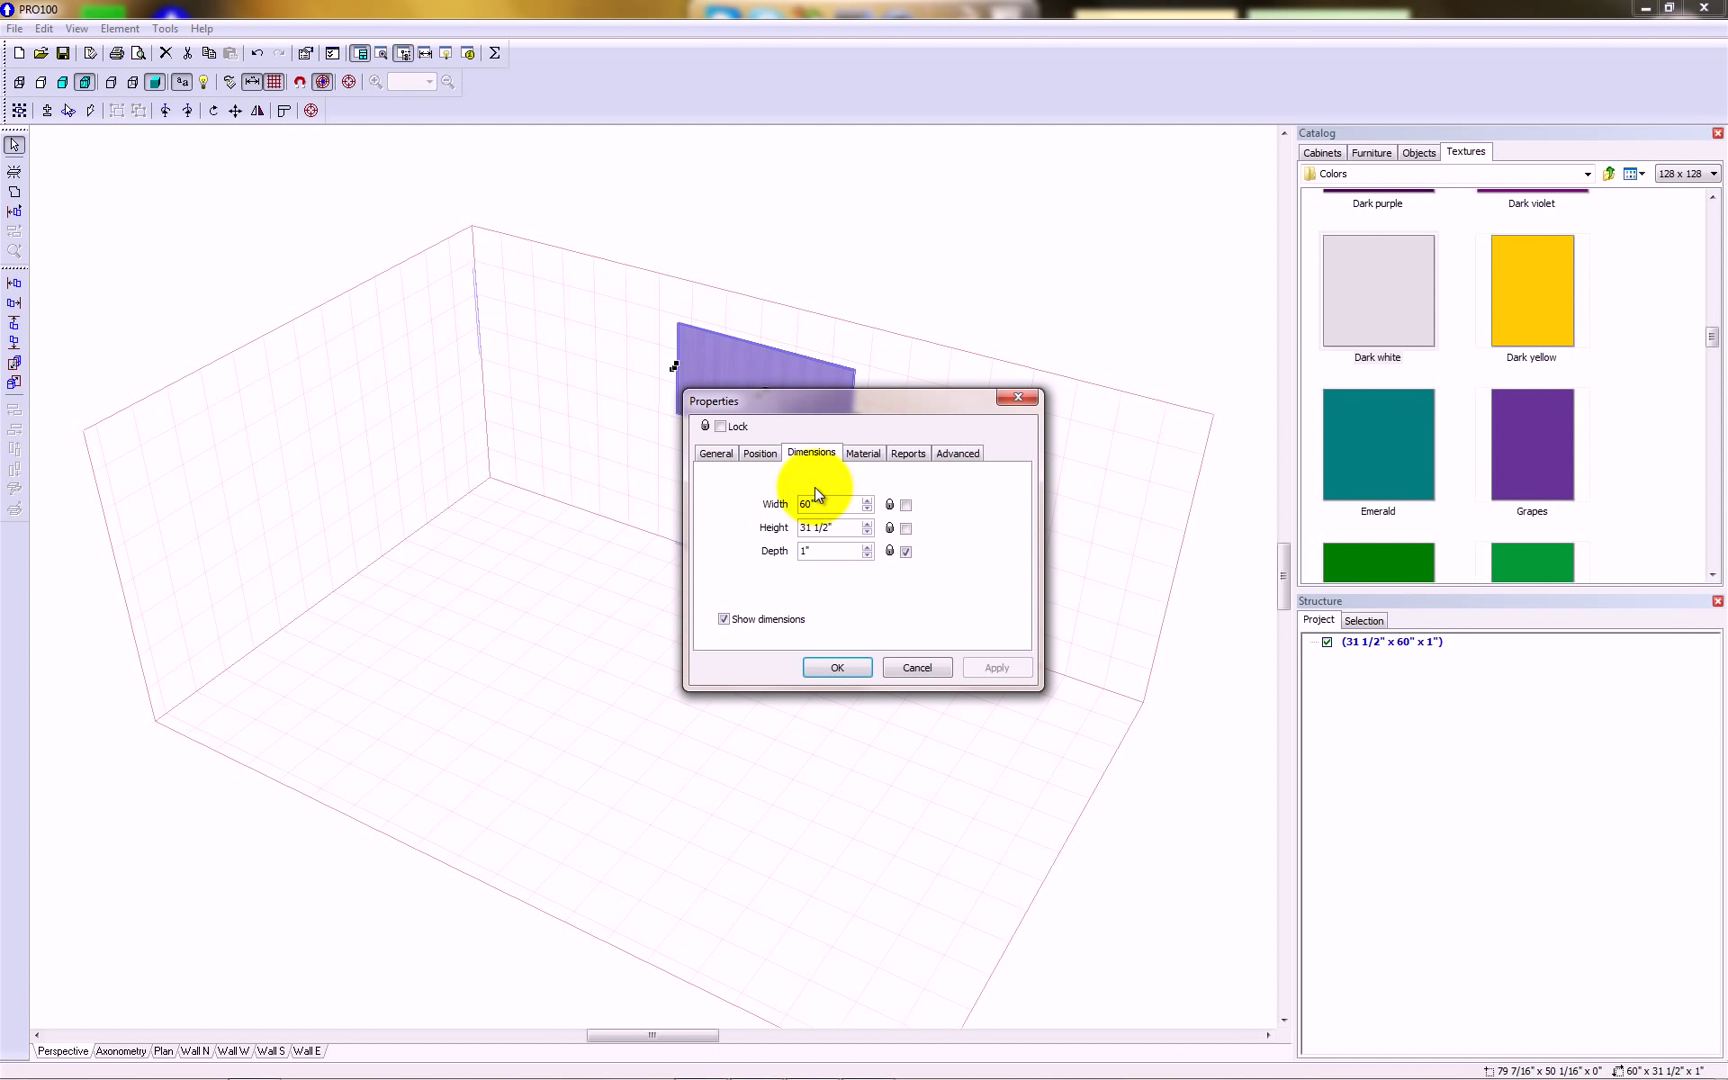
pyautogui.moveTo(818, 406); pyautogui.dragTo(813, 487)
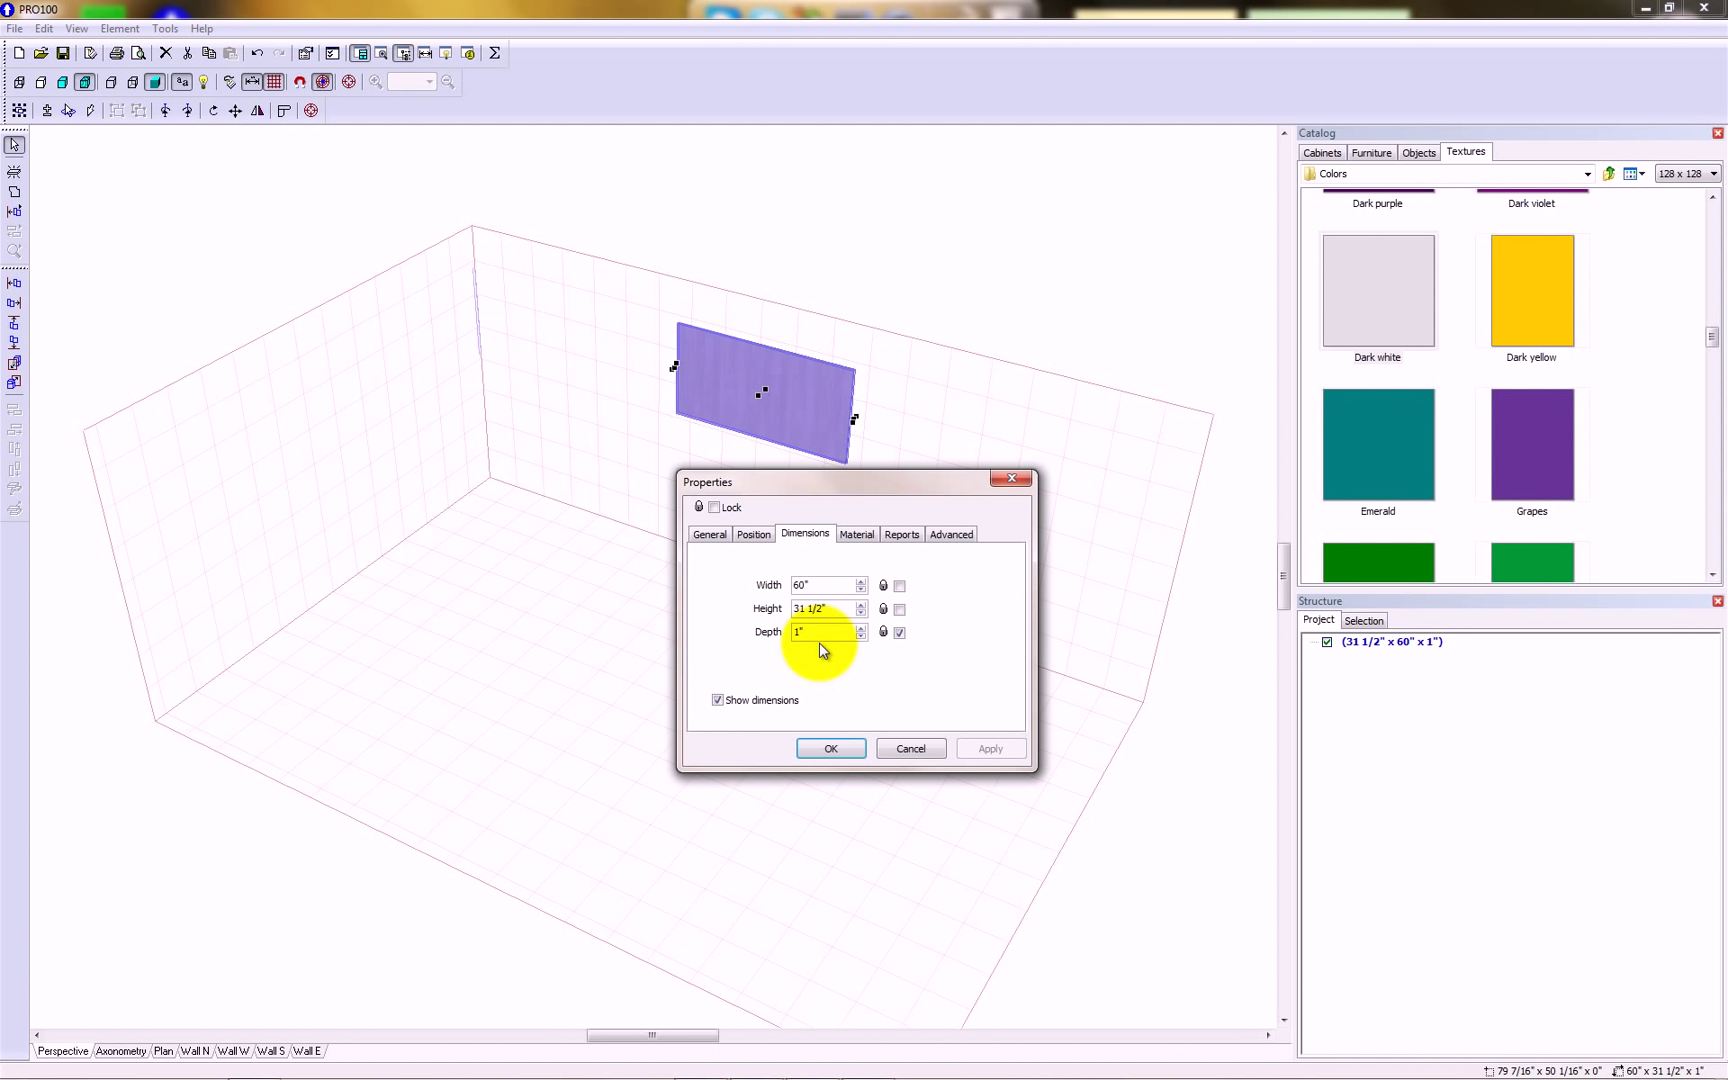
pyautogui.click(831, 749)
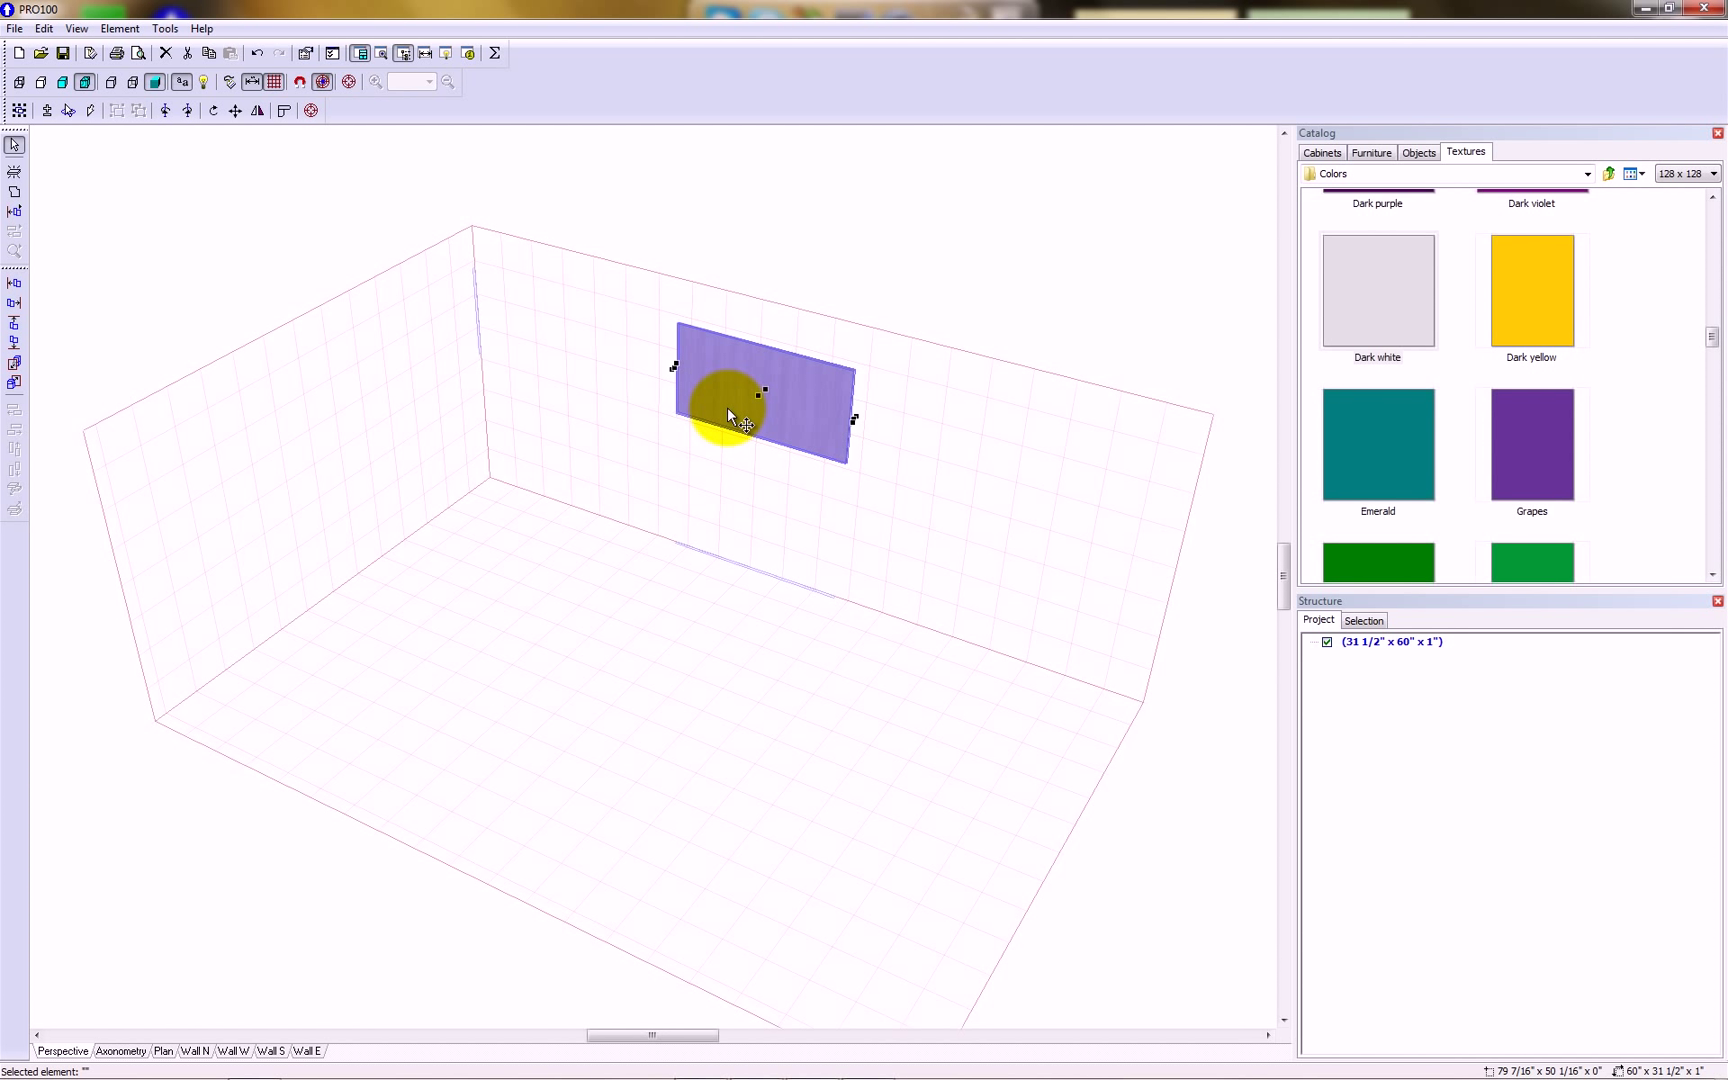
# - Open the panel's Shape editor and rearrange the nodes on its 60" bottom edge
pyautogui.rightClick(747, 367)
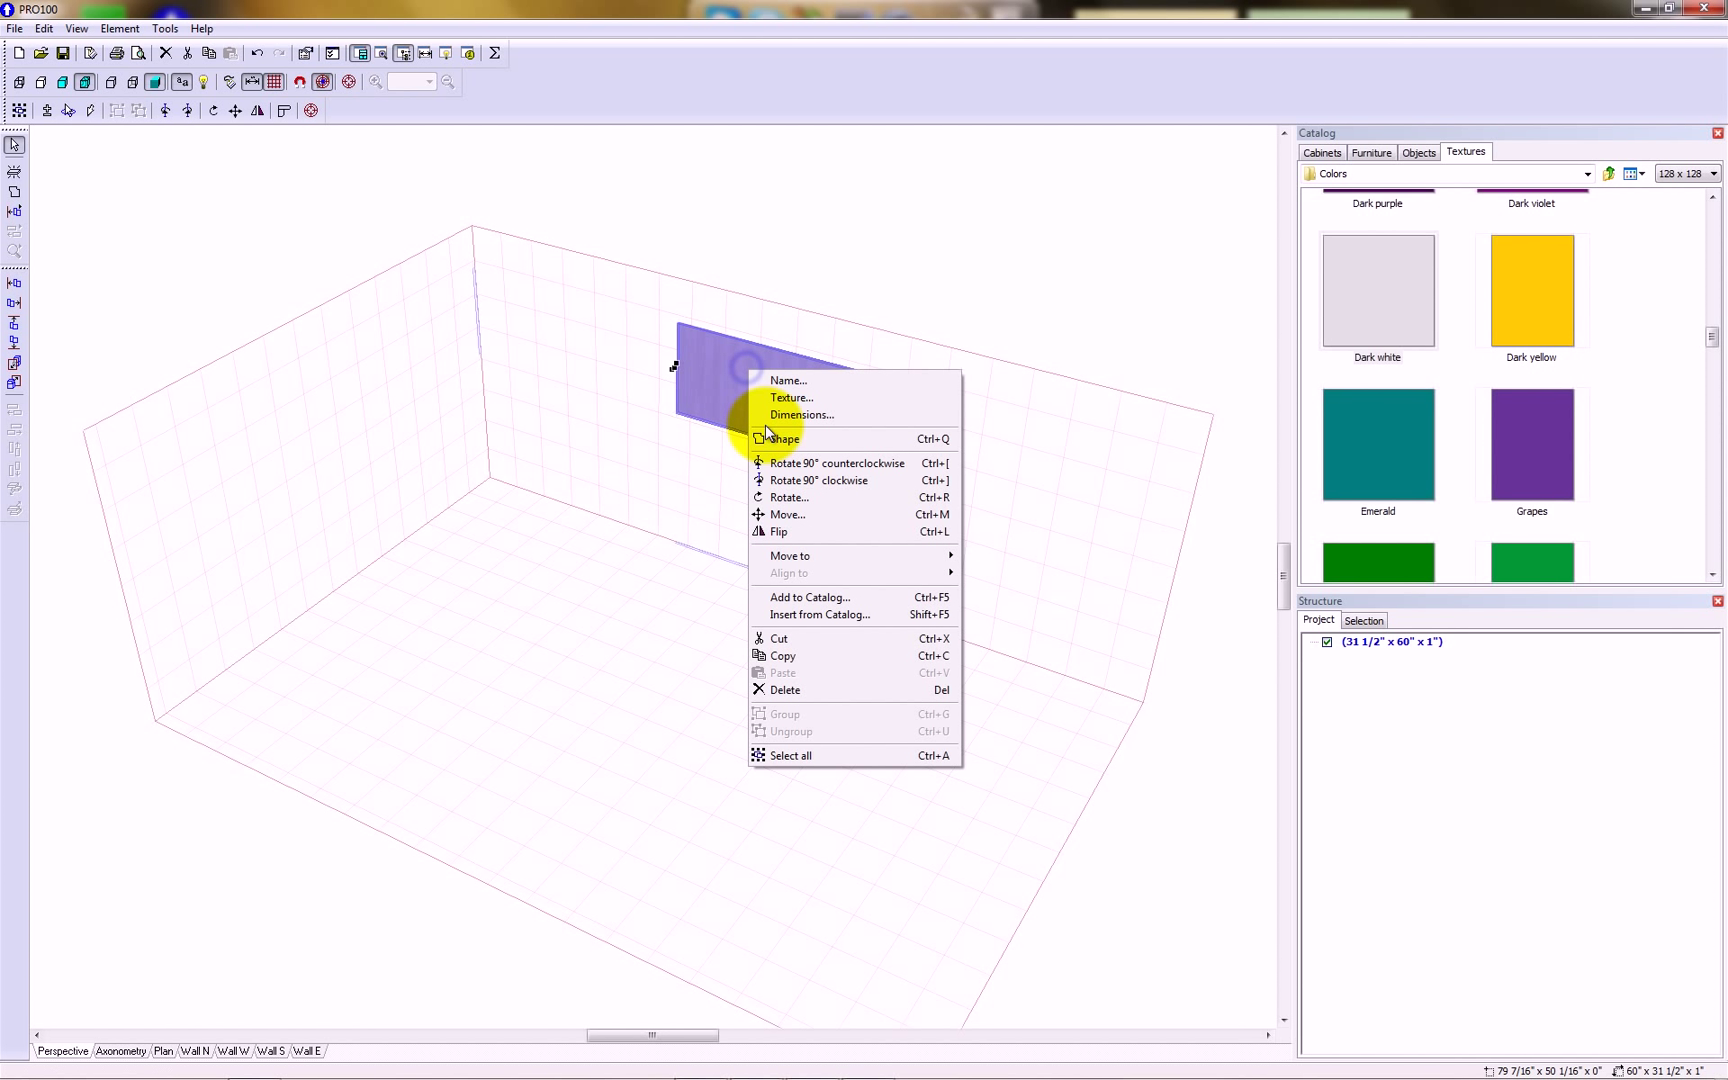
pyautogui.click(781, 444)
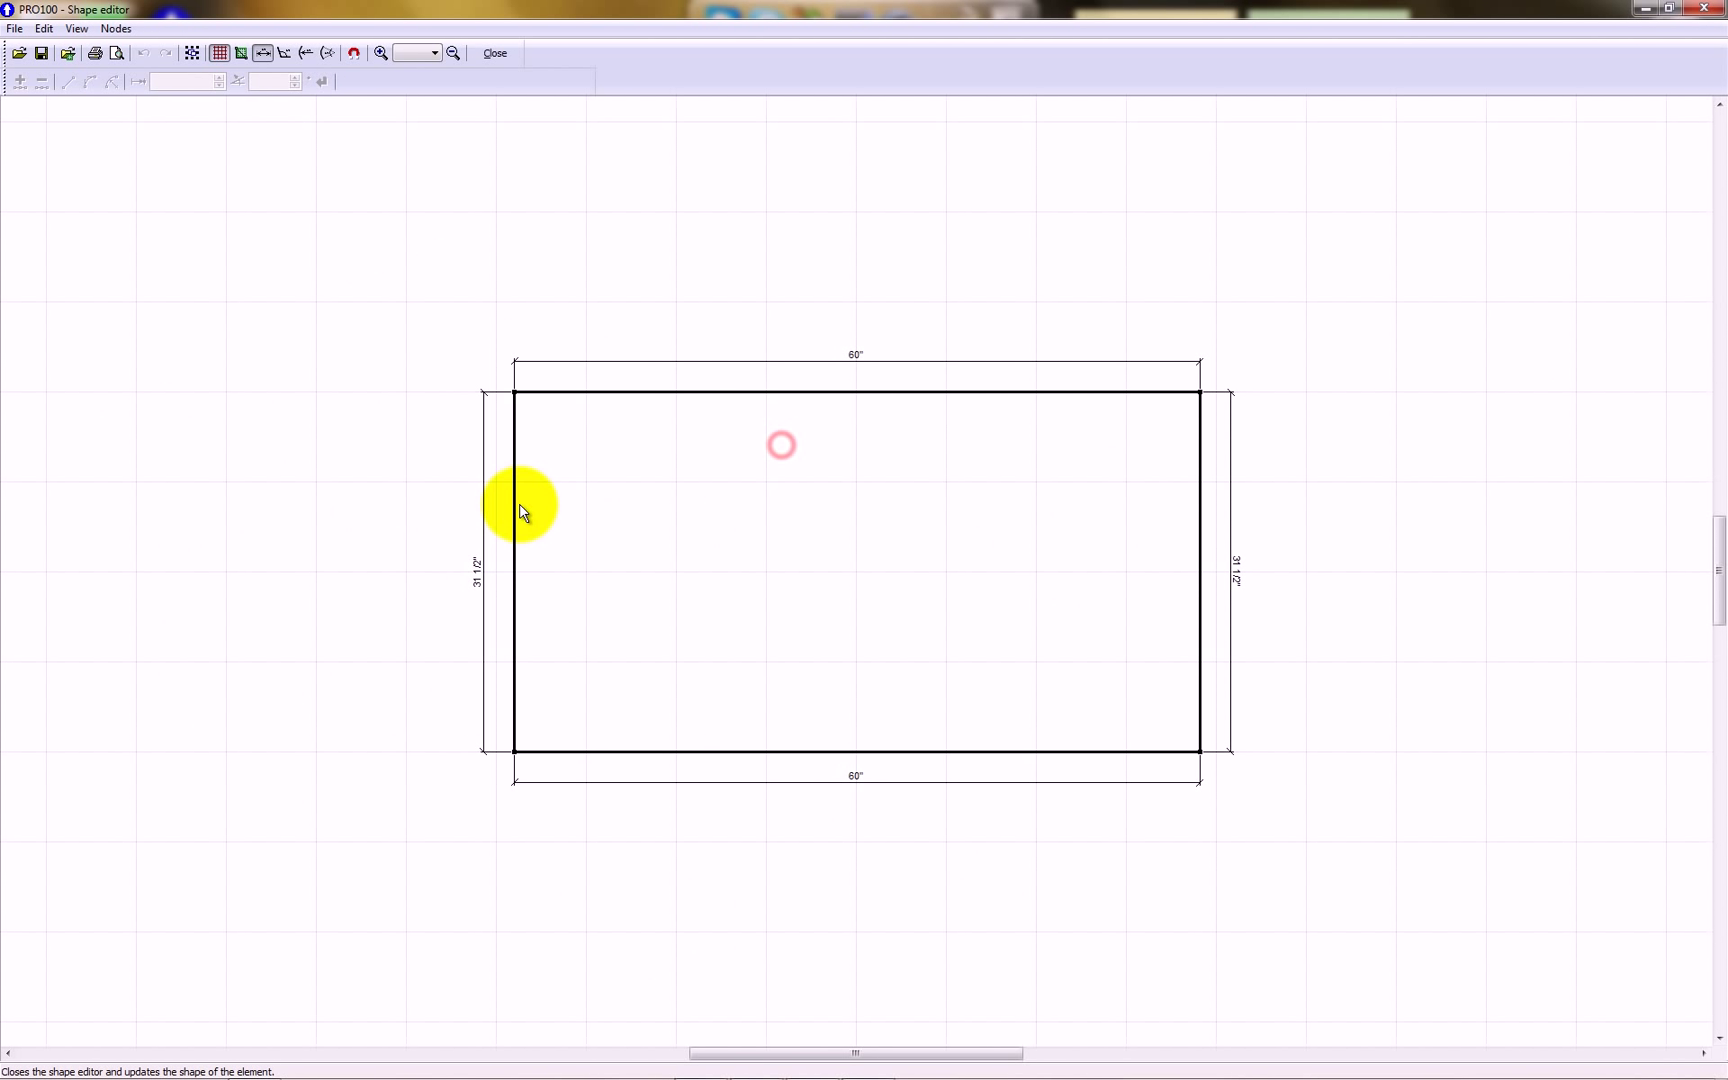
pyautogui.click(517, 753)
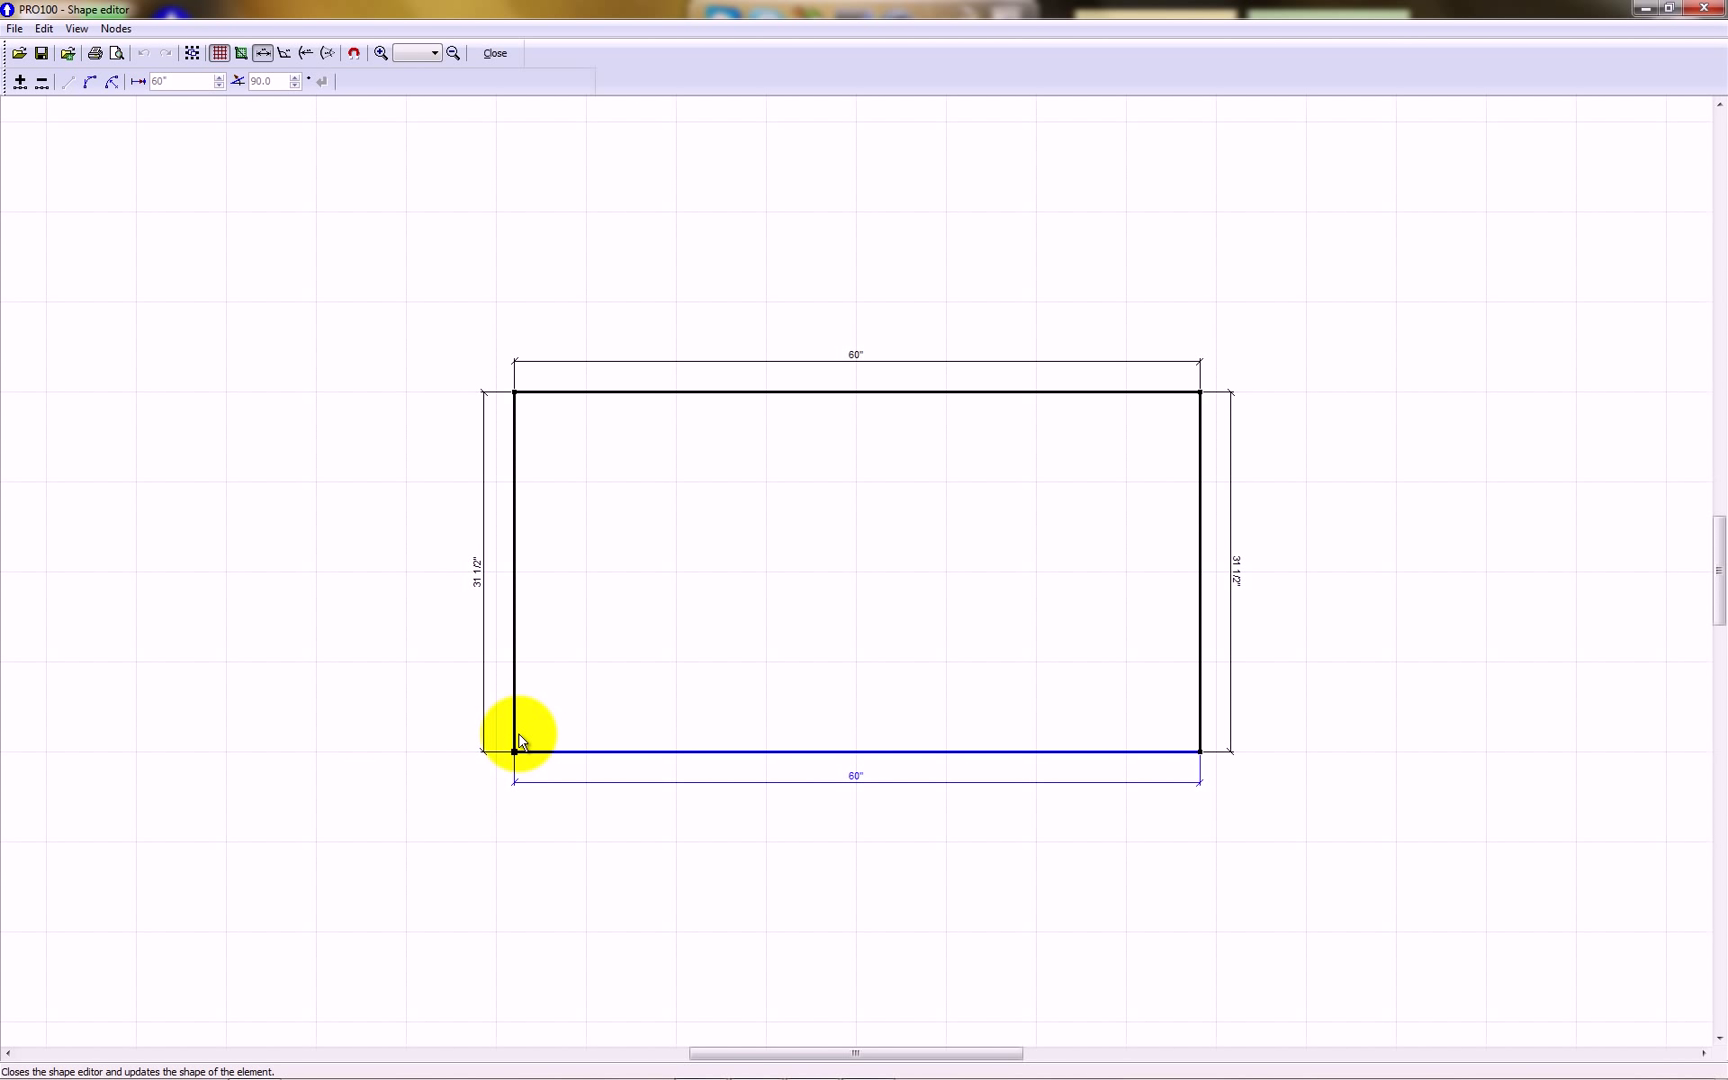
pyautogui.press('Insert')
pyautogui.press('Insert')
pyautogui.click(513, 853)
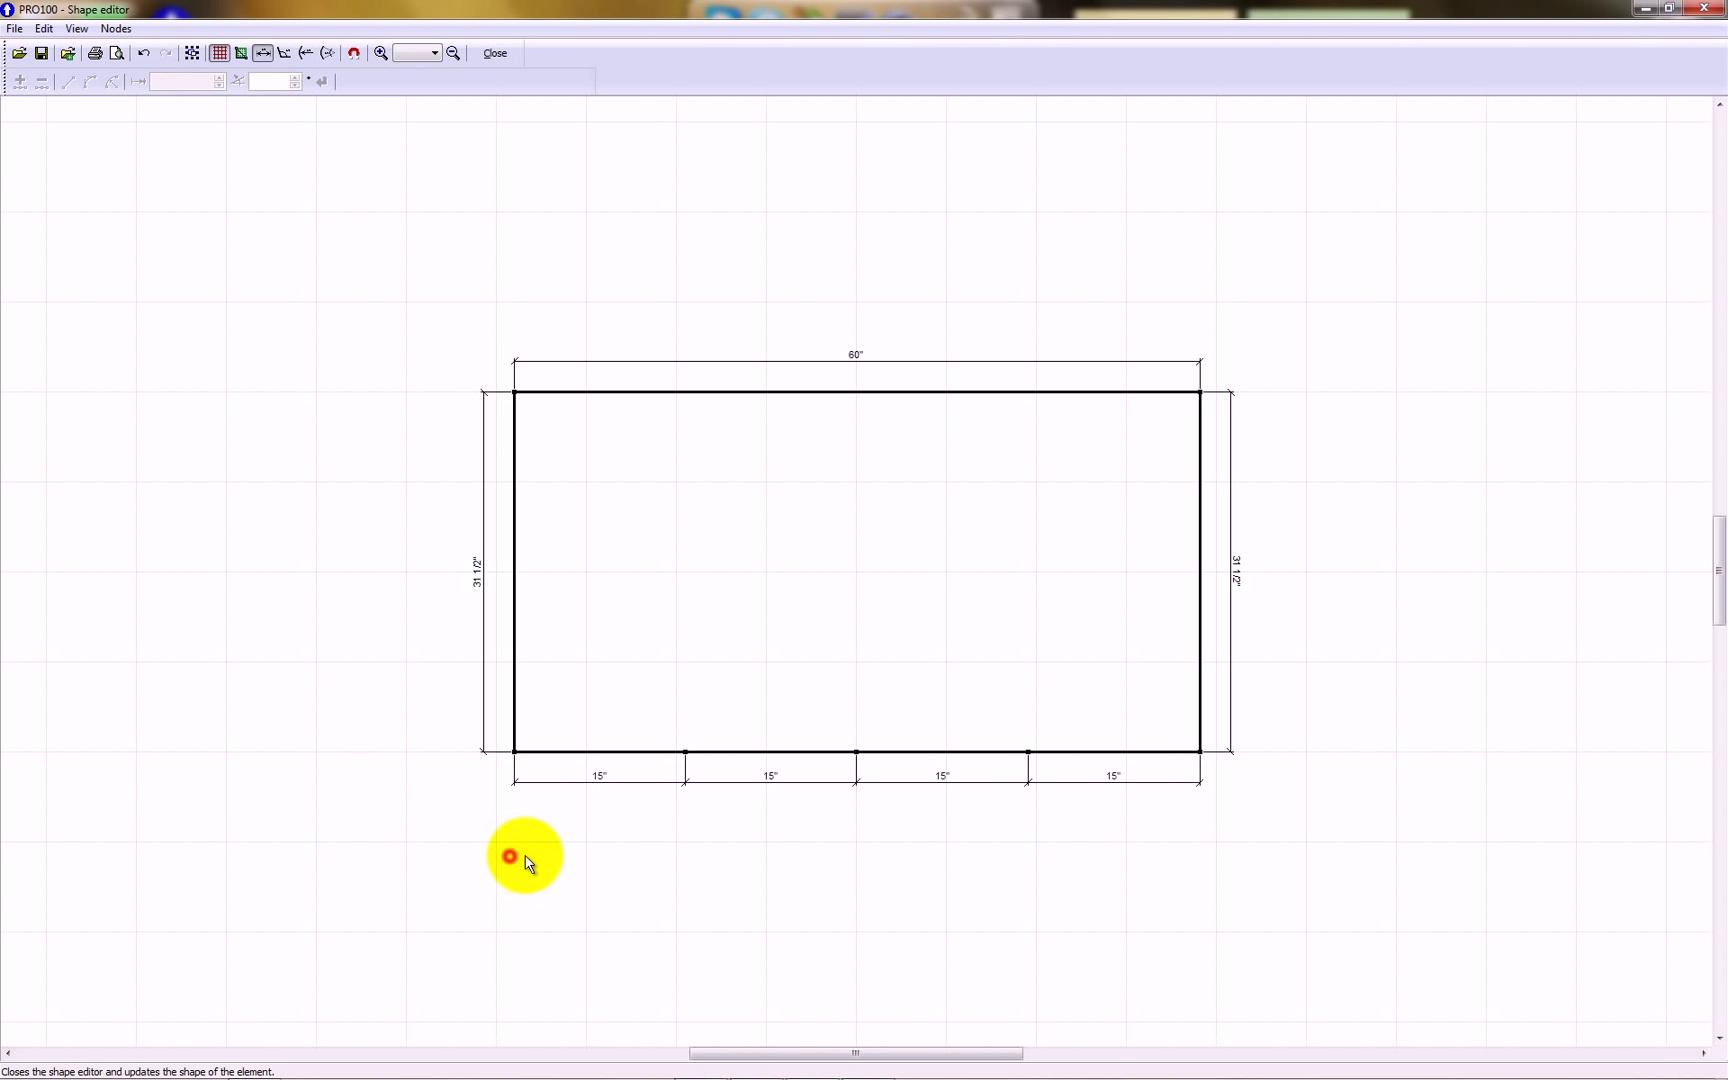
pyautogui.click(686, 753)
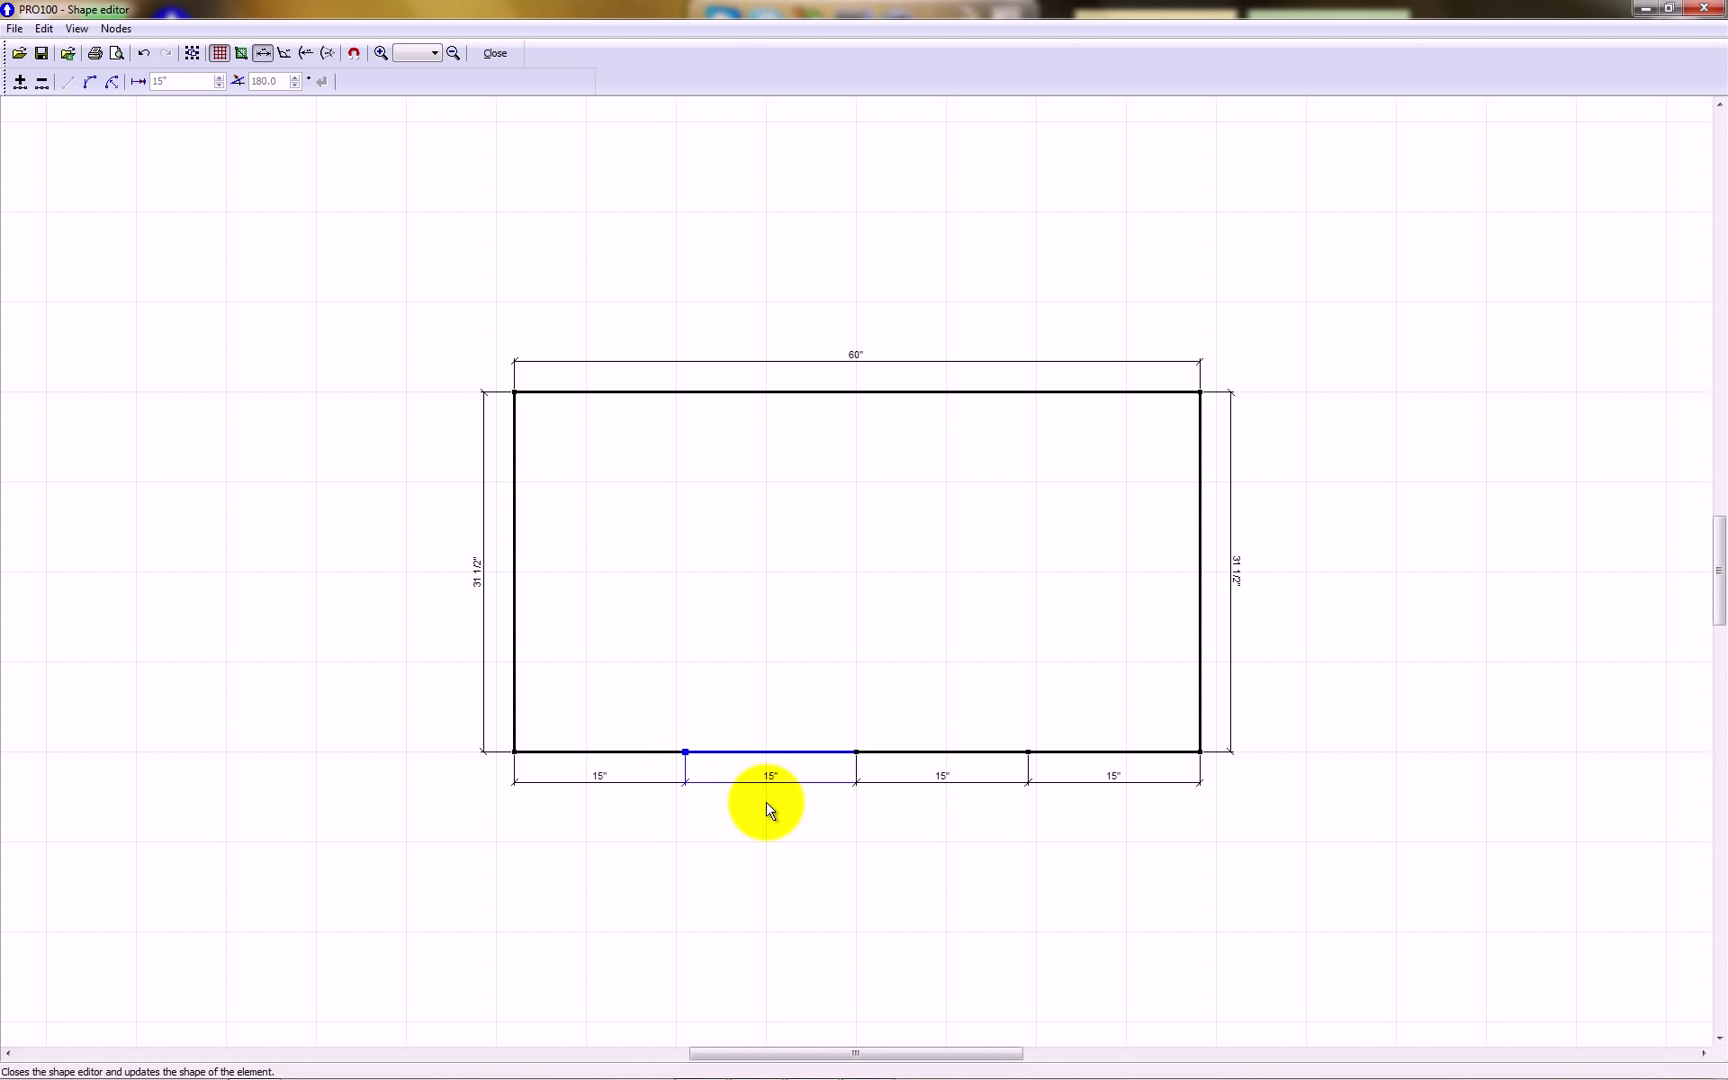
pyautogui.press('Delete')
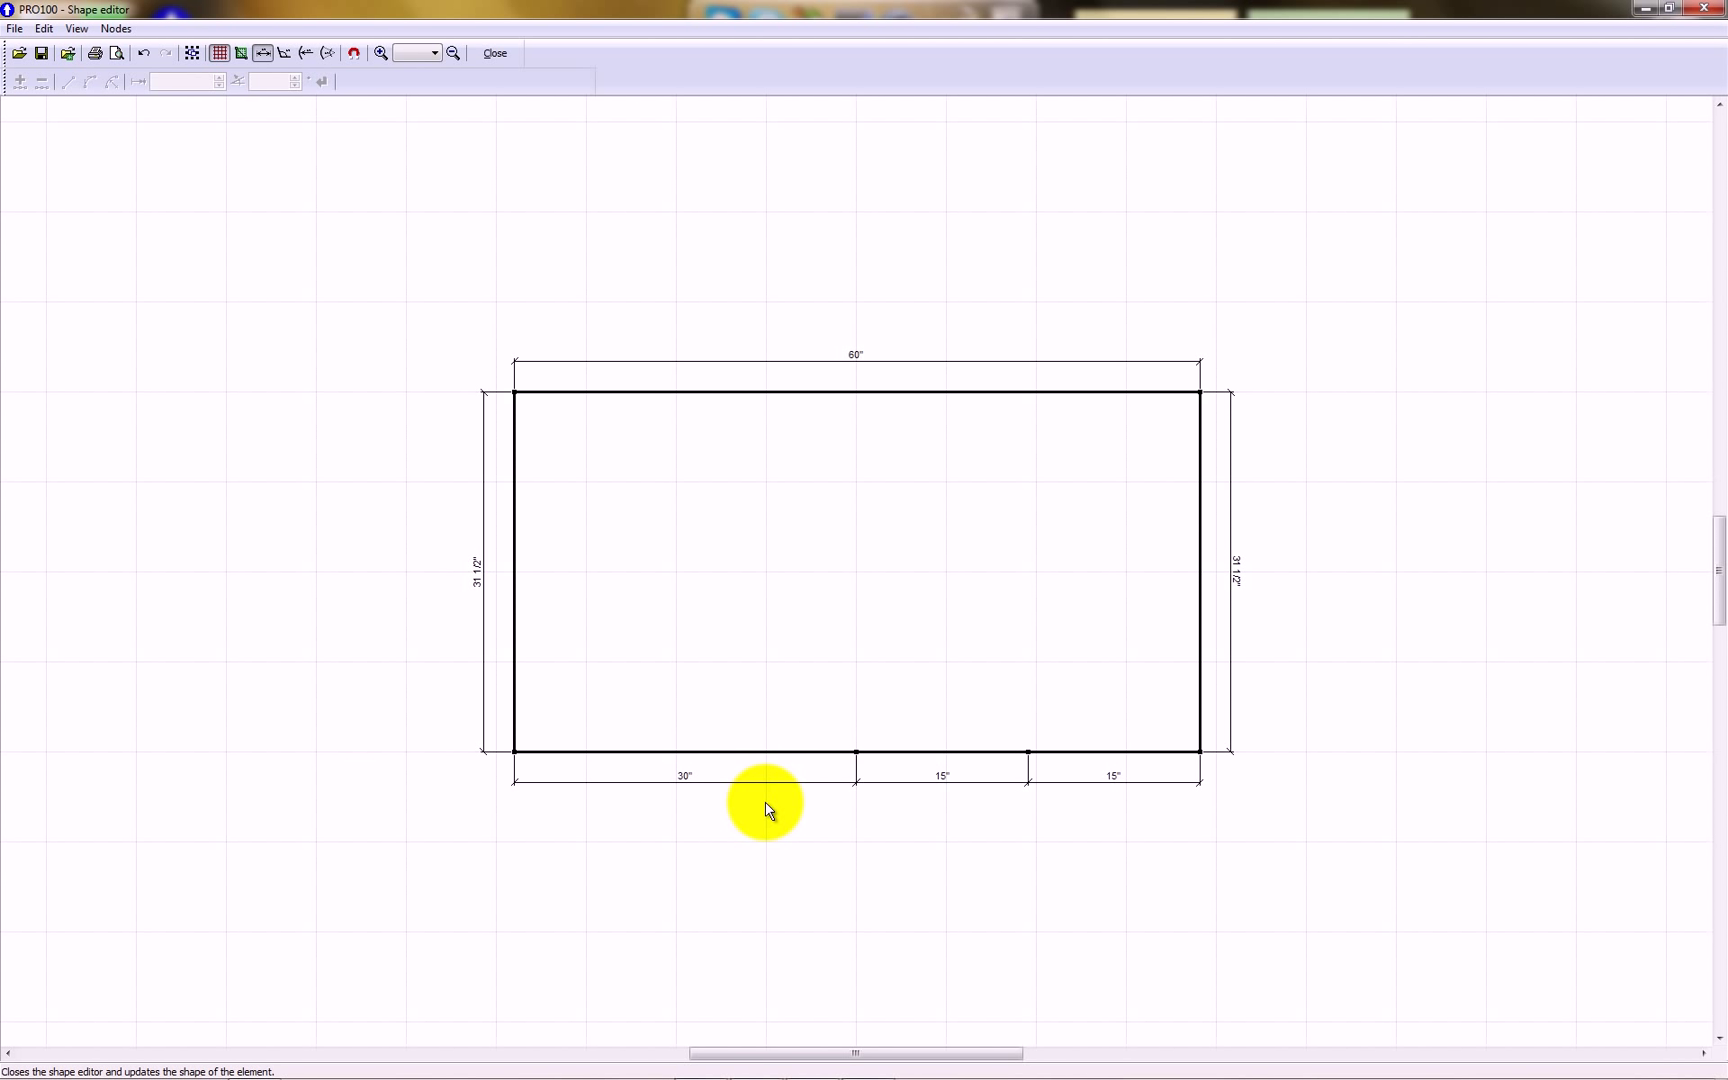
# - Set the left and right bottom segments to 4", leaving a 52" middle segment
pyautogui.click(515, 753)
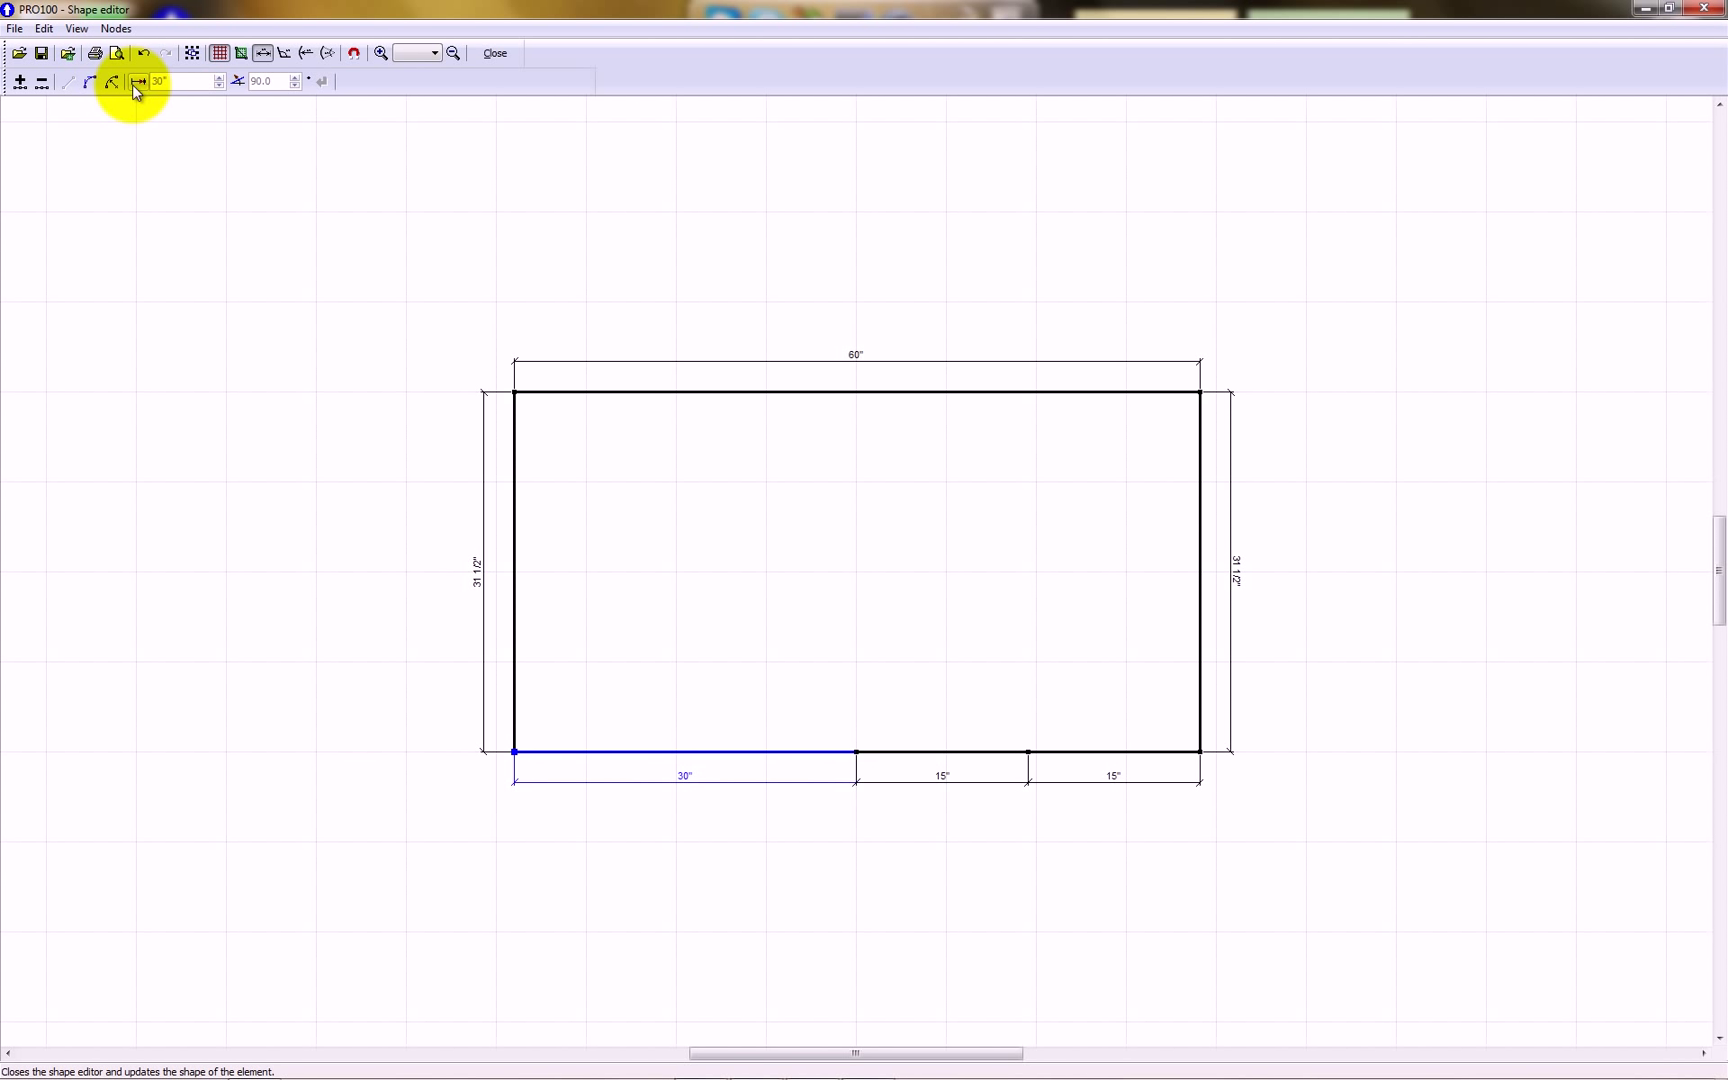
pyautogui.doubleClick(178, 80)
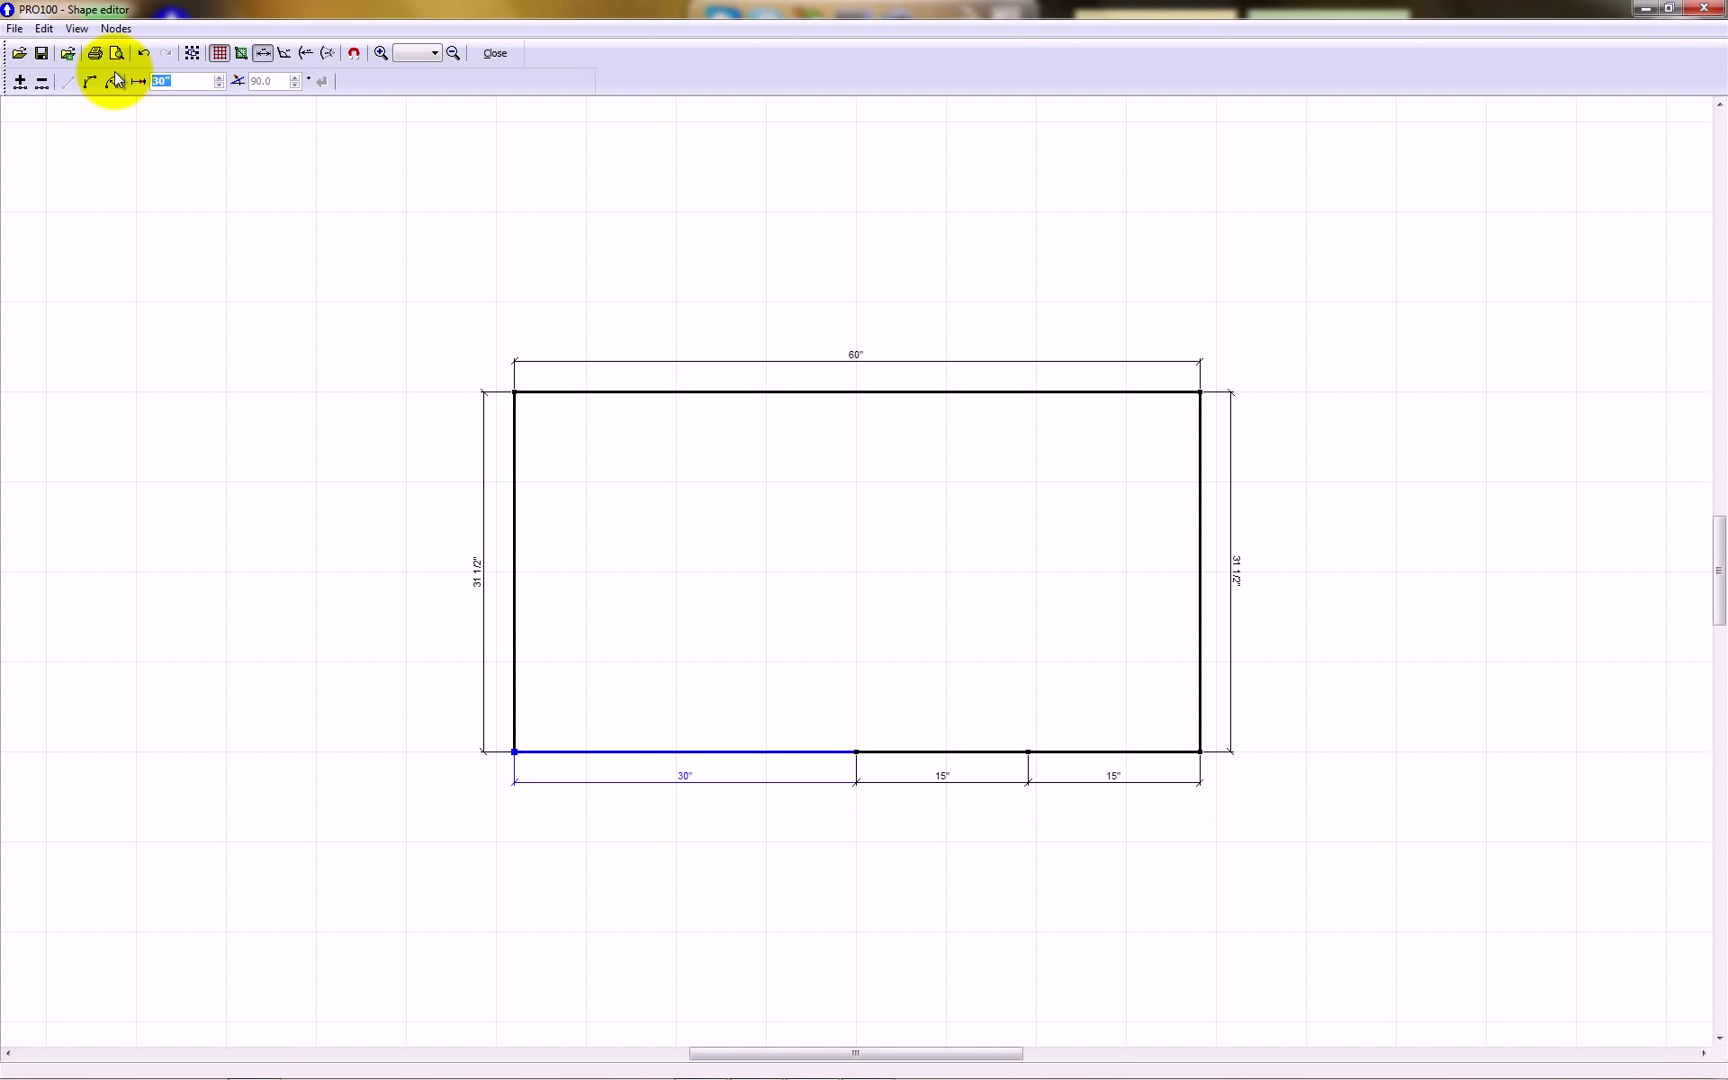
pyautogui.write('4')
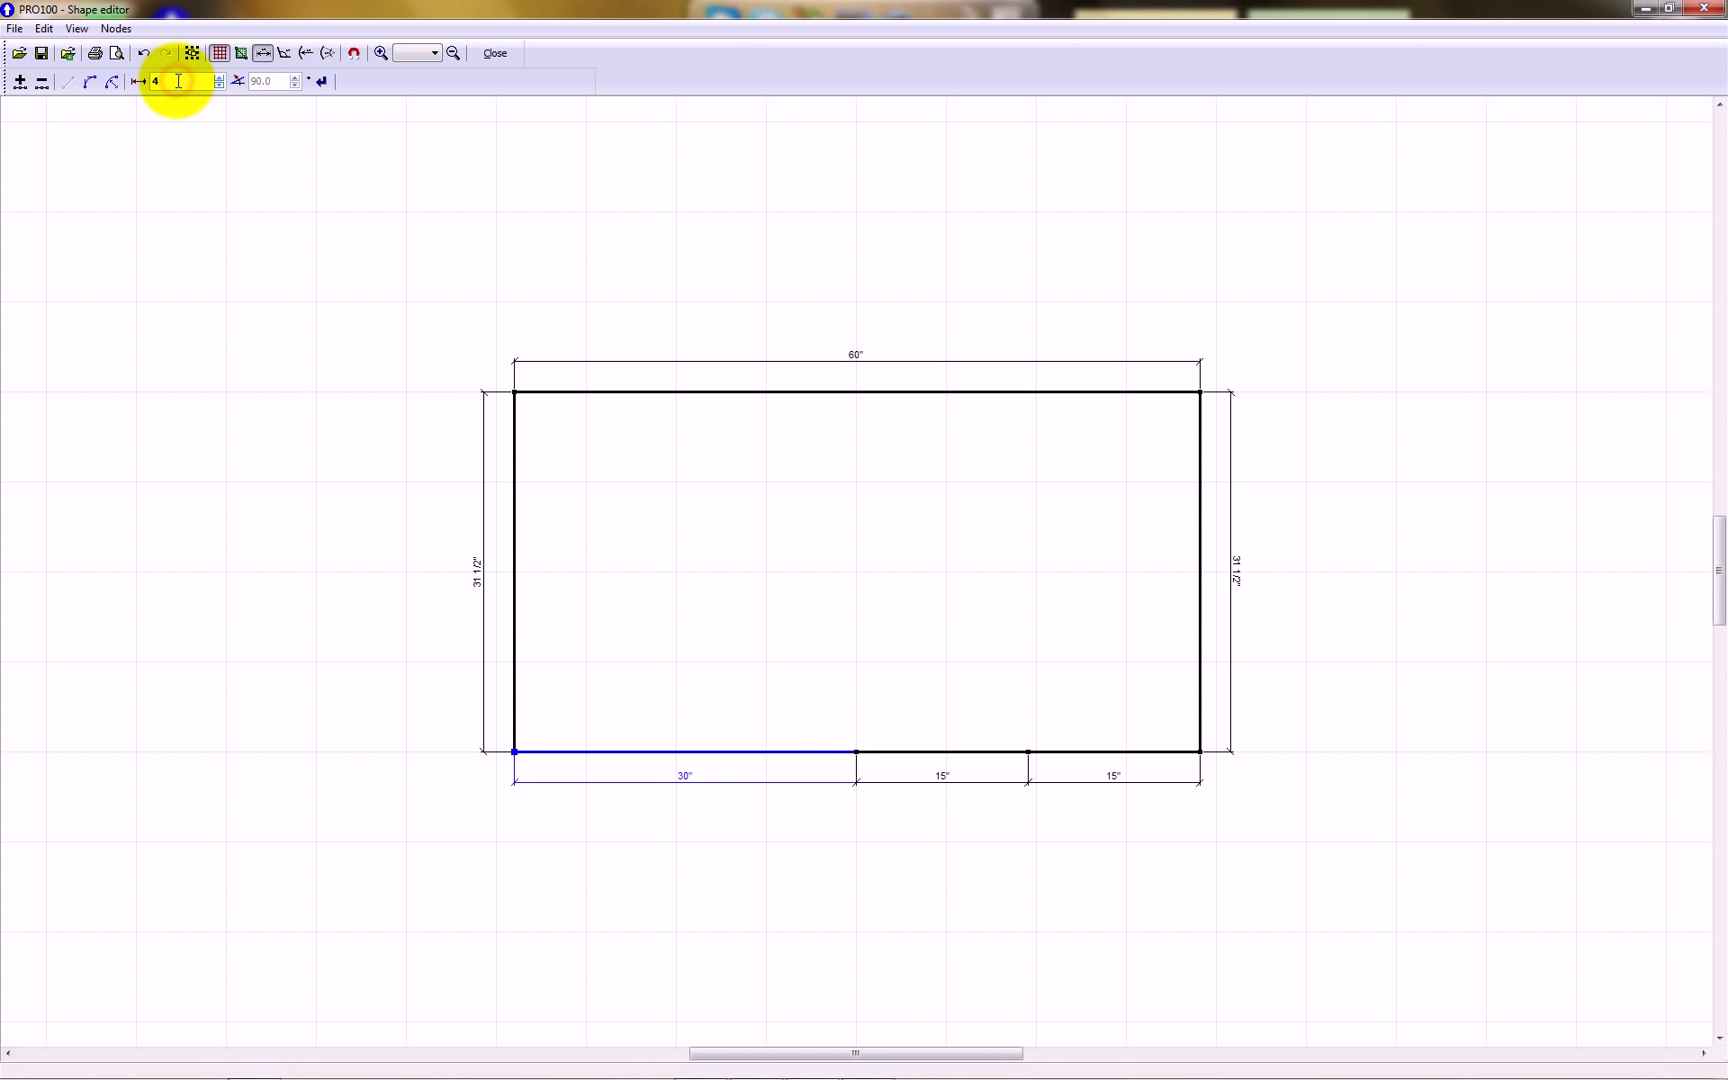
pyautogui.press('Return')
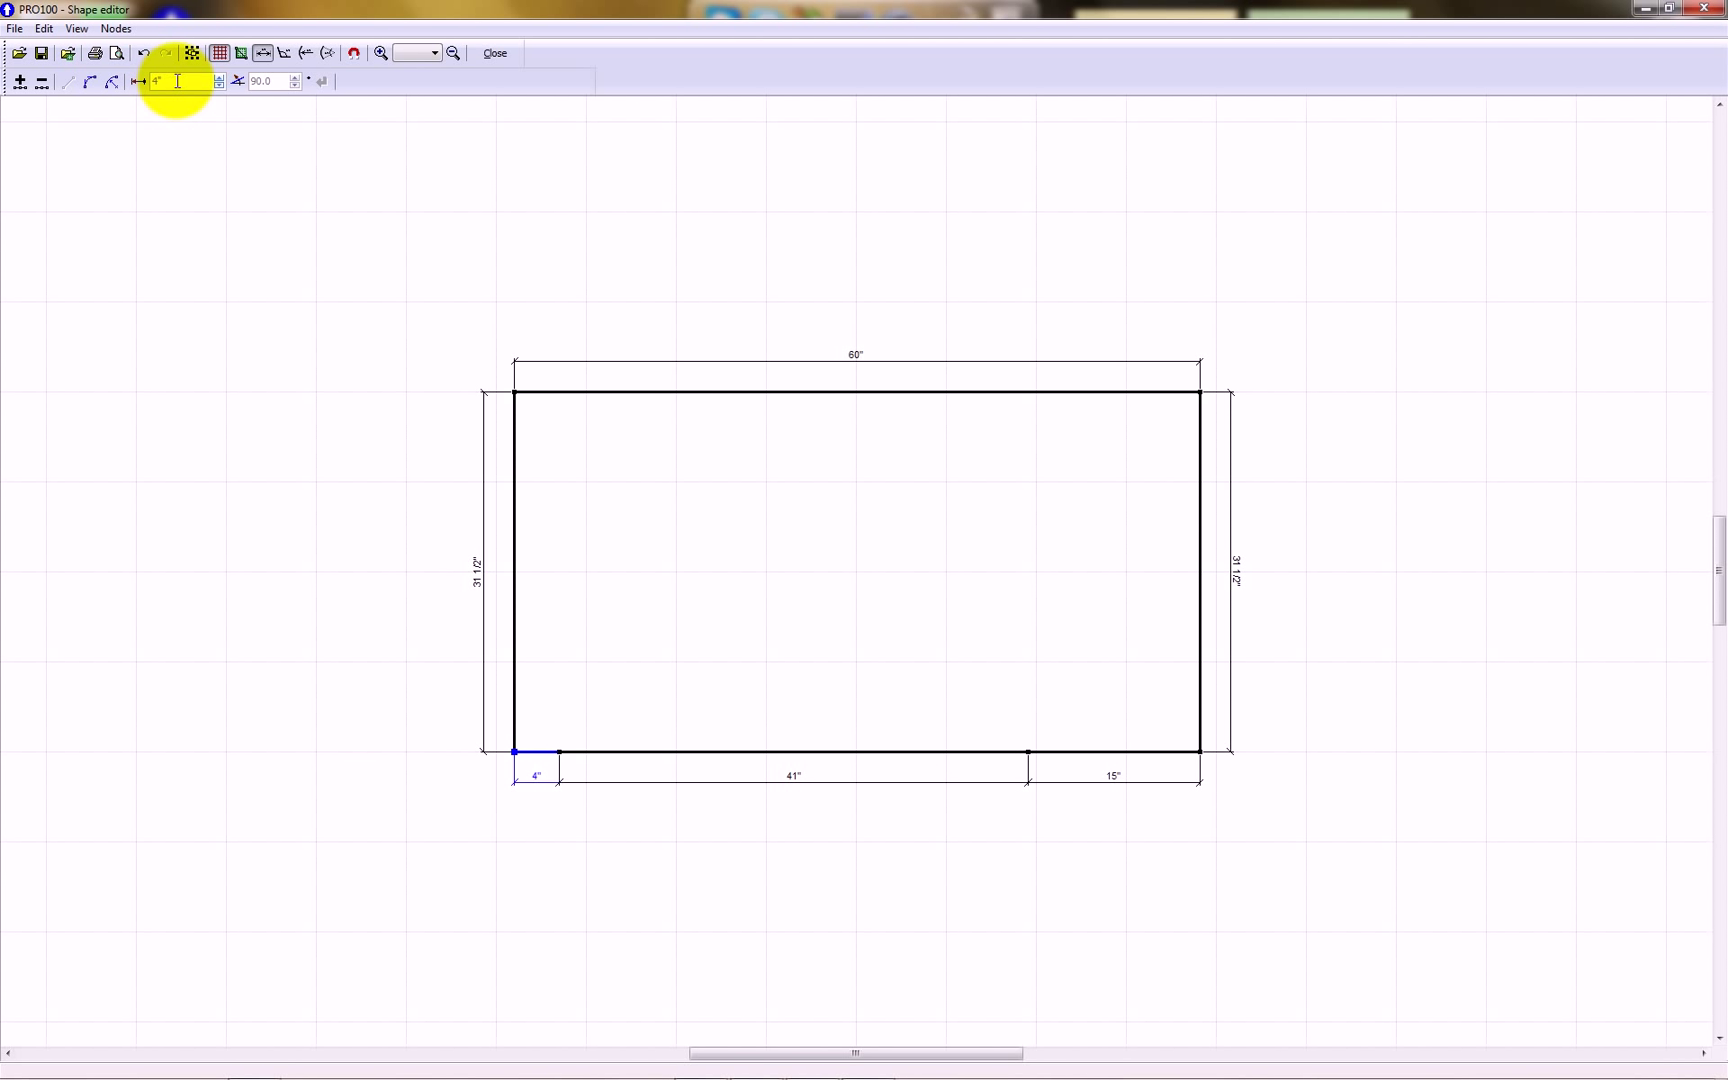
pyautogui.doubleClick(176, 84)
pyautogui.click(1031, 757)
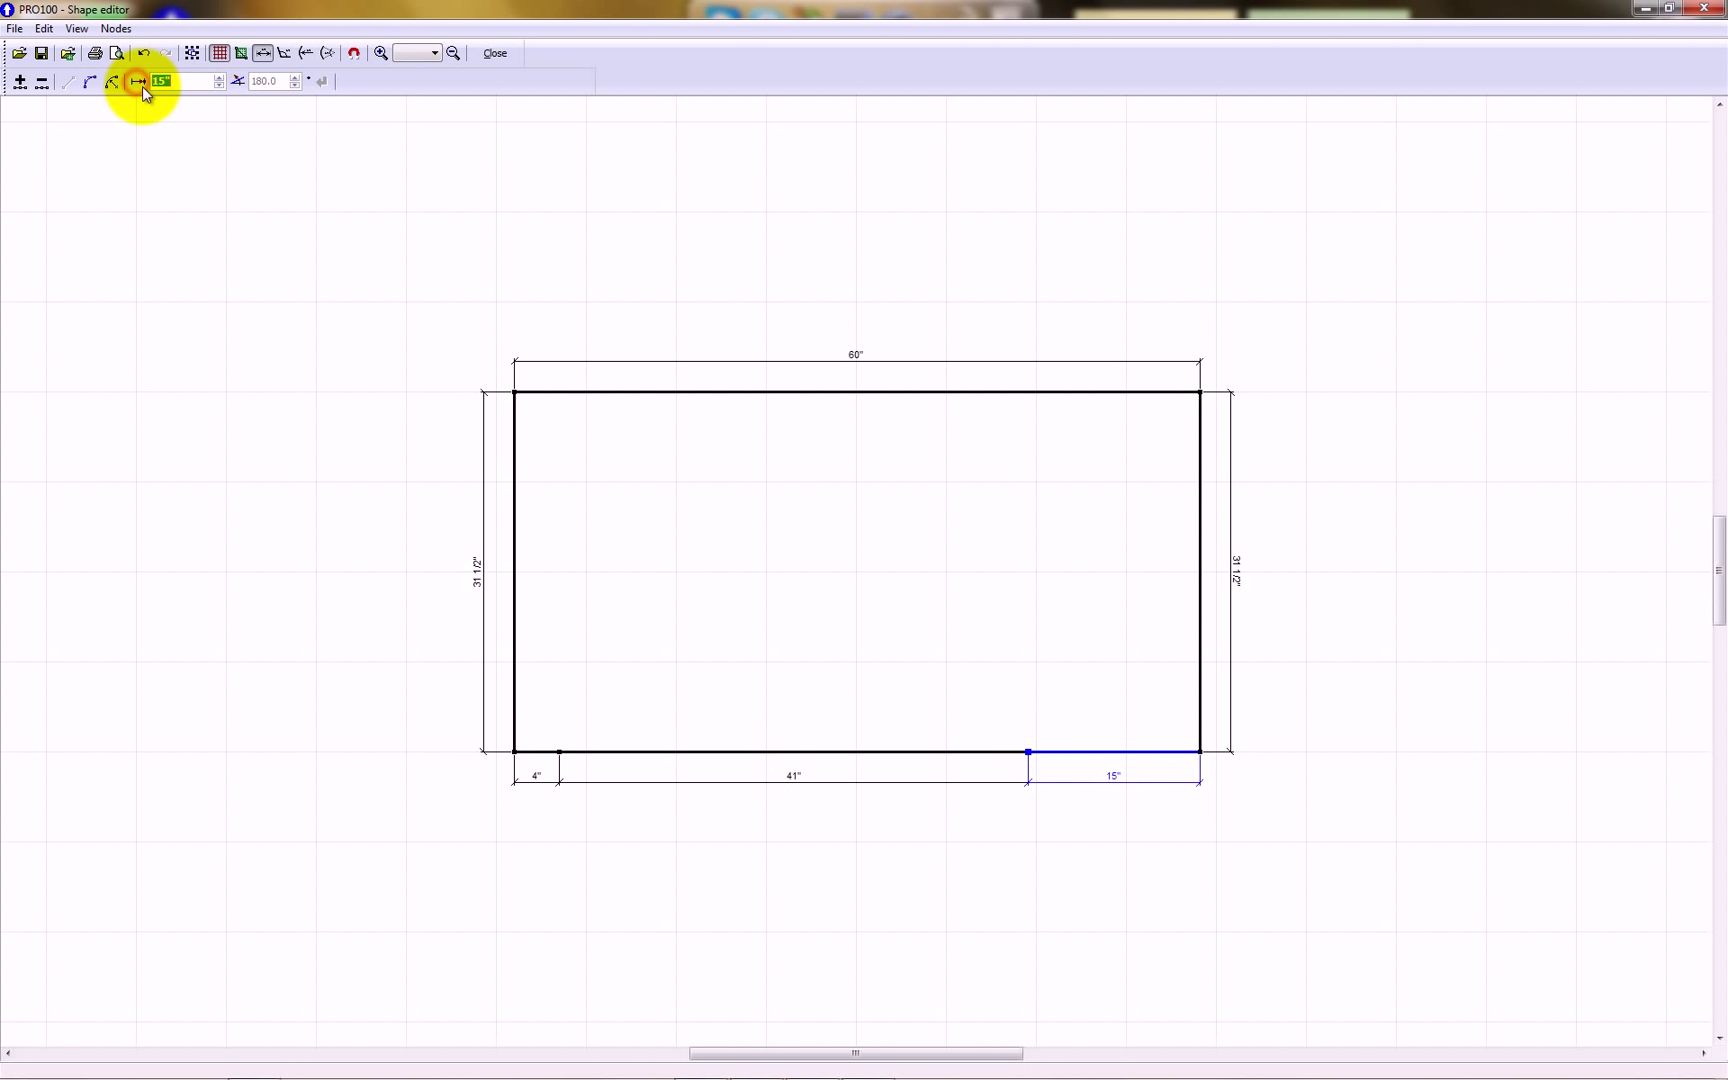
pyautogui.click(138, 84)
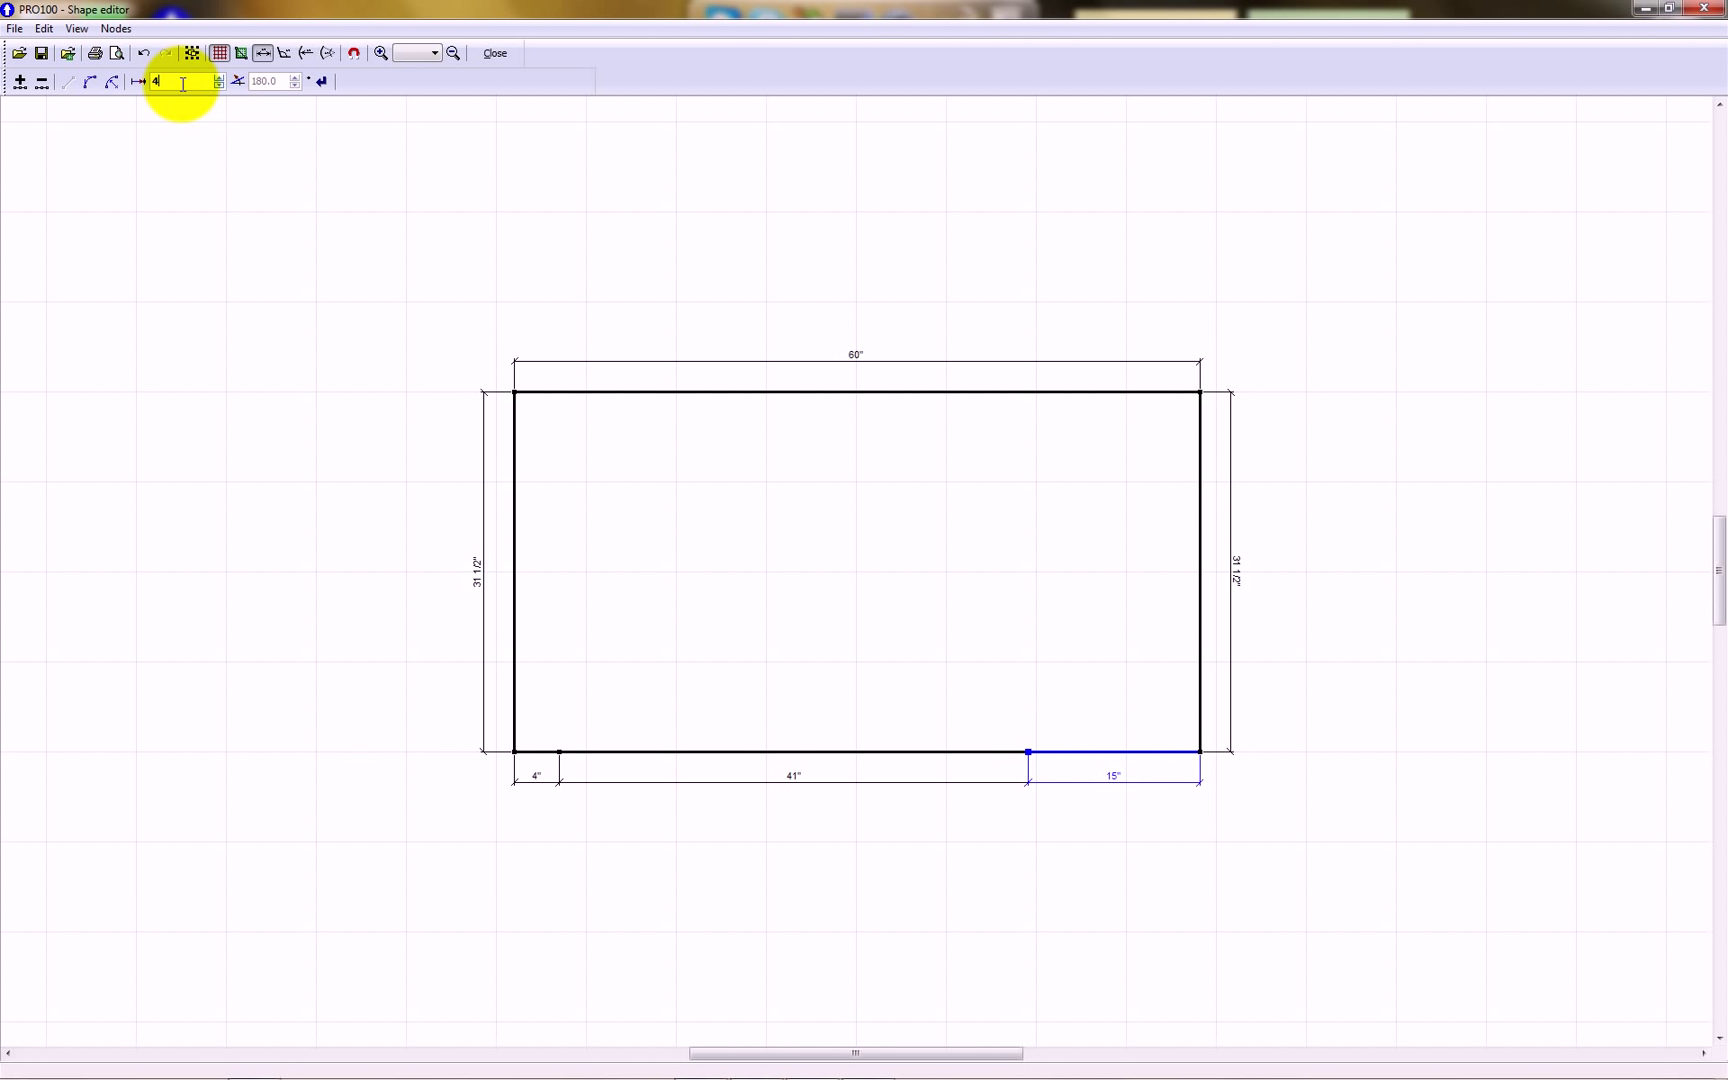
pyautogui.write('4')
pyautogui.press('Return')
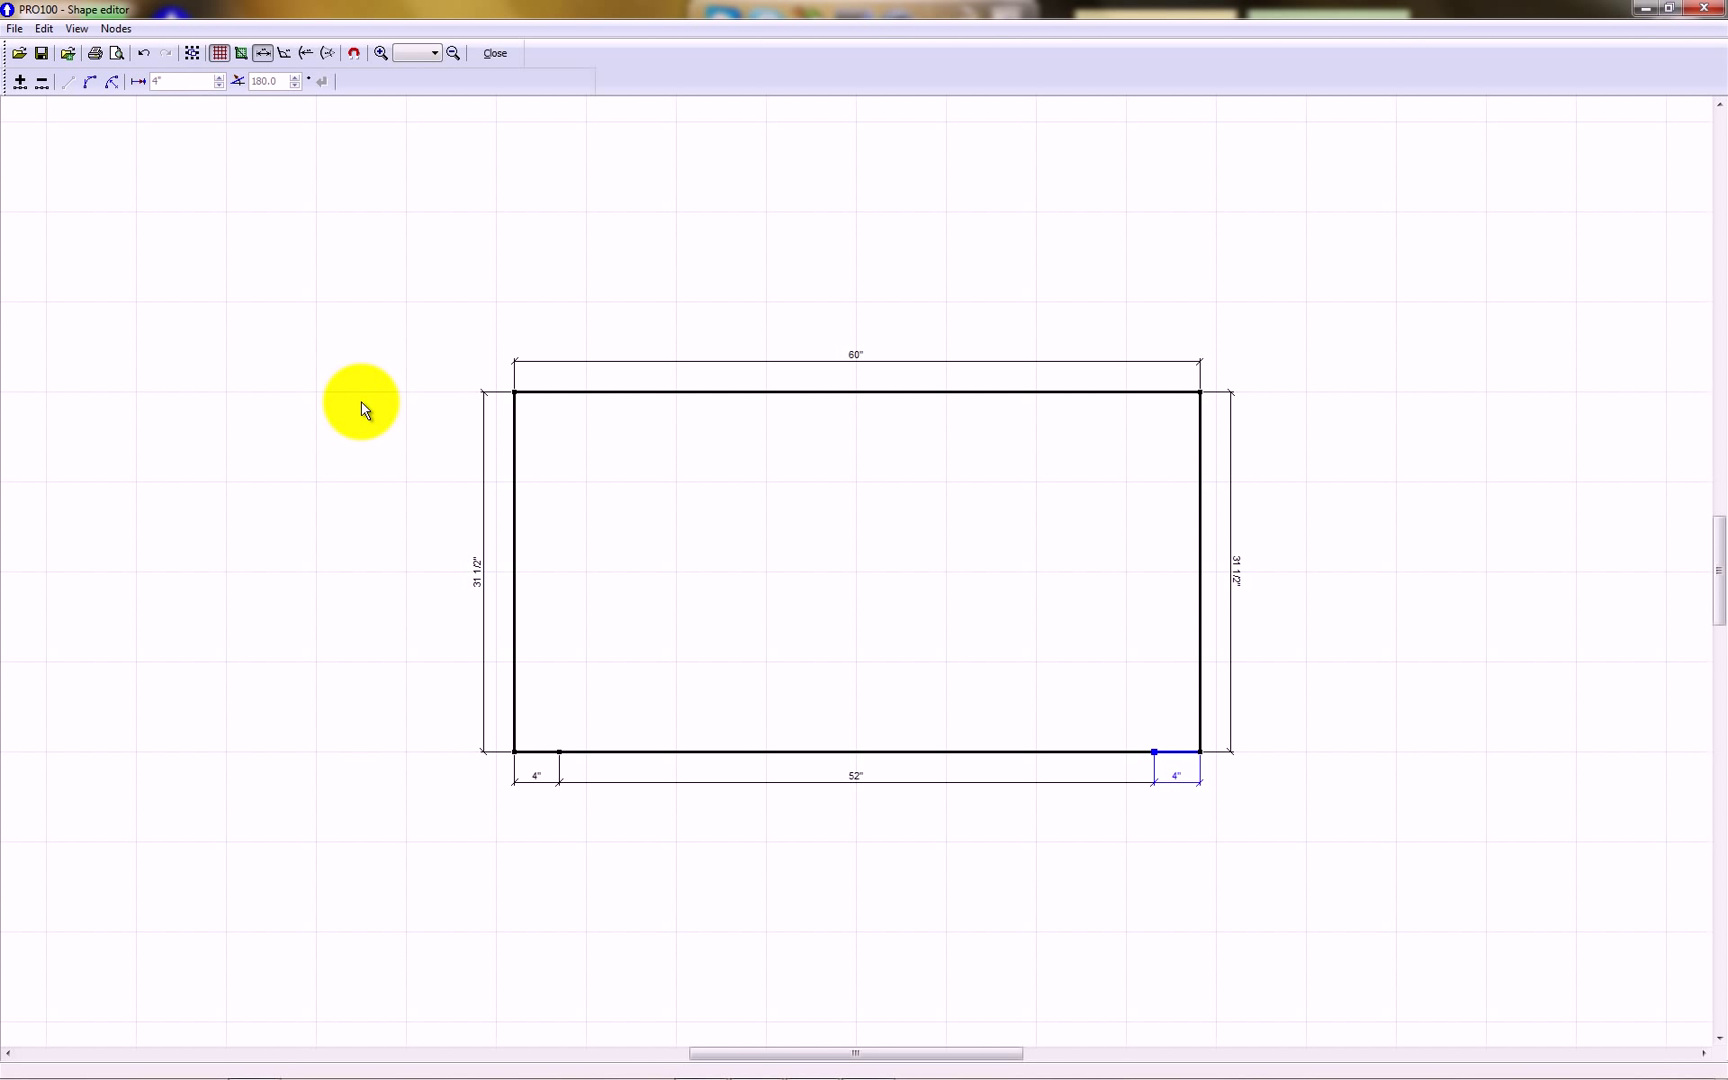
pyautogui.click(561, 756)
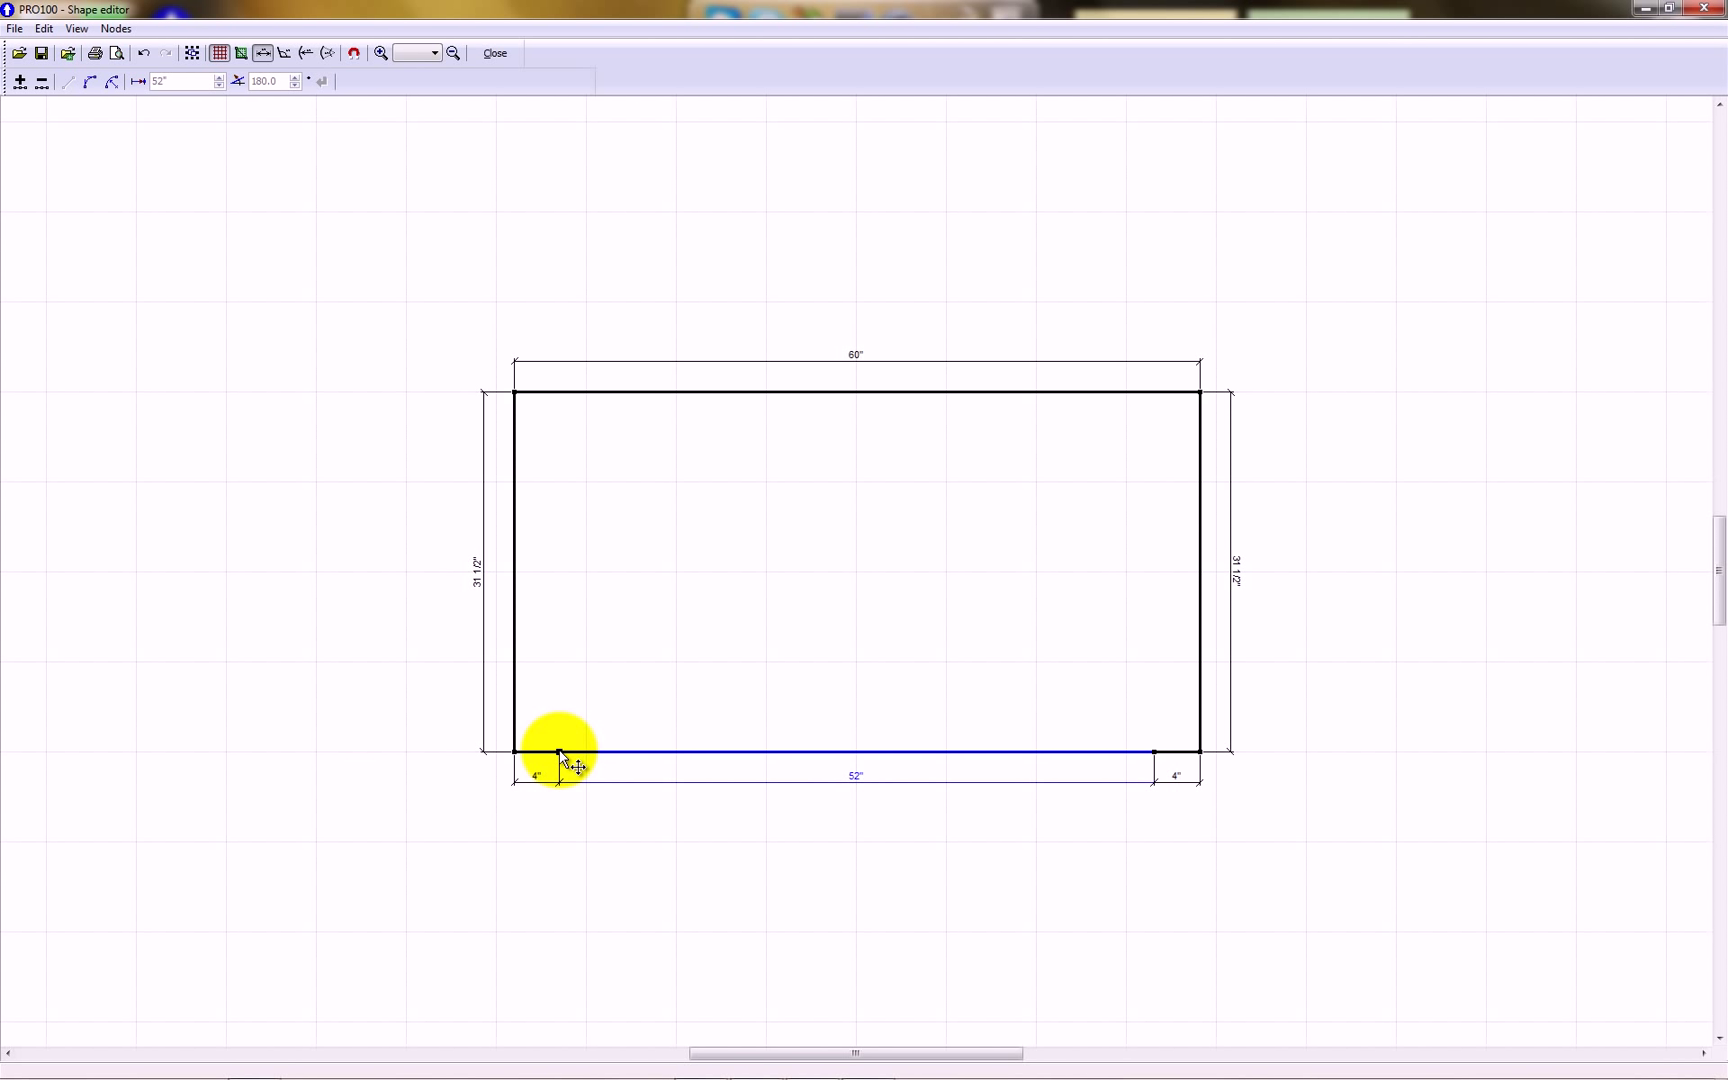
# - Turn the middle 52" bottom segment into an outward arc with a 70.0 angle
pyautogui.rightClick(559, 751)
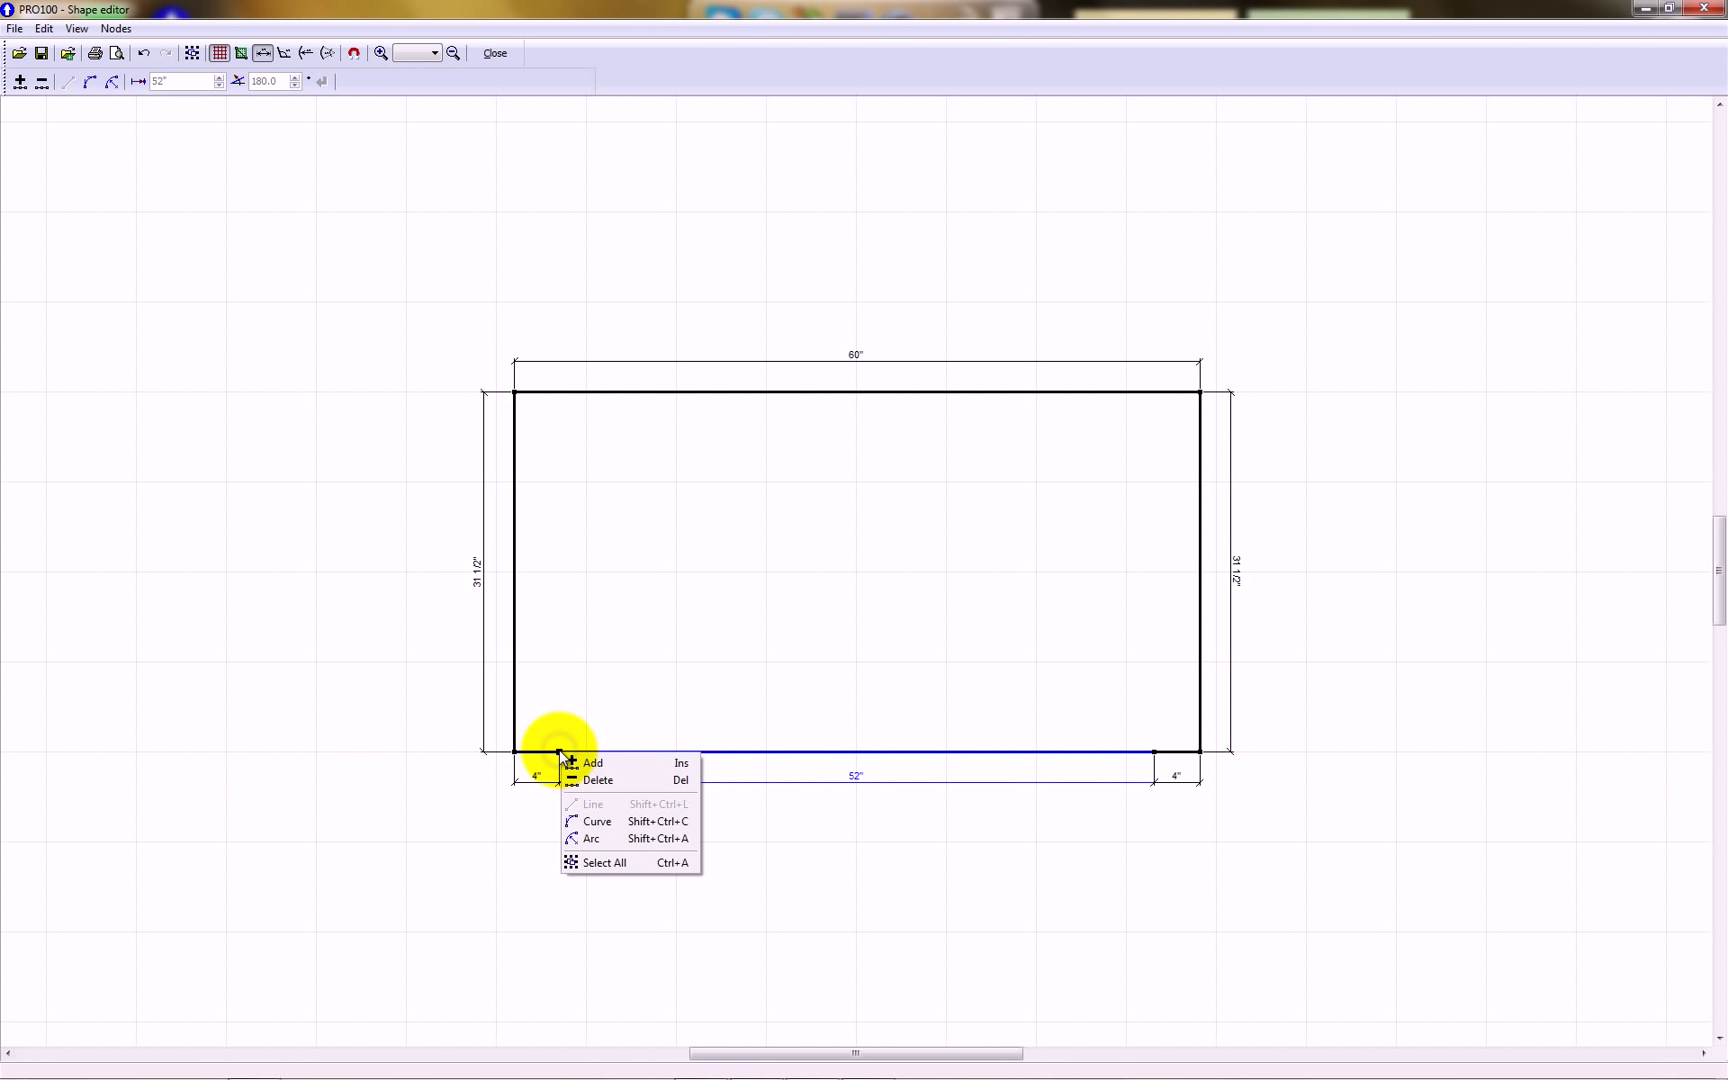
pyautogui.click(593, 838)
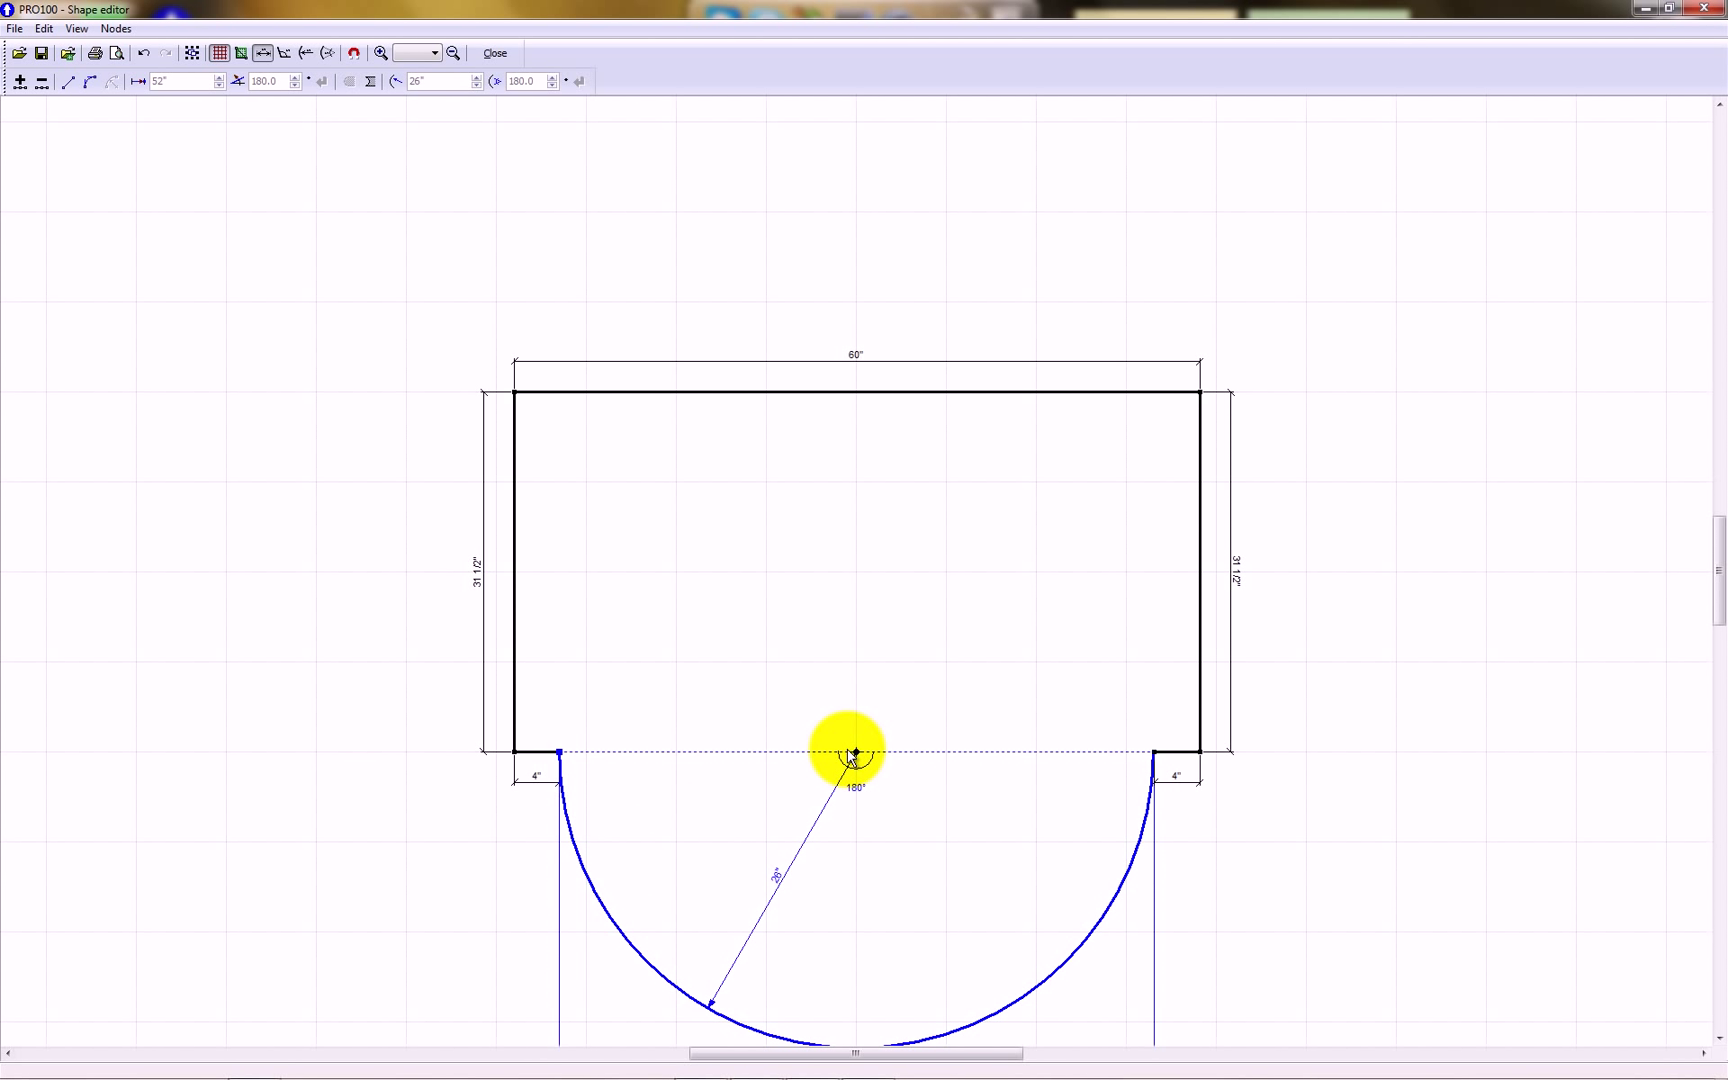
pyautogui.moveTo(849, 752); pyautogui.dragTo(822, 328)
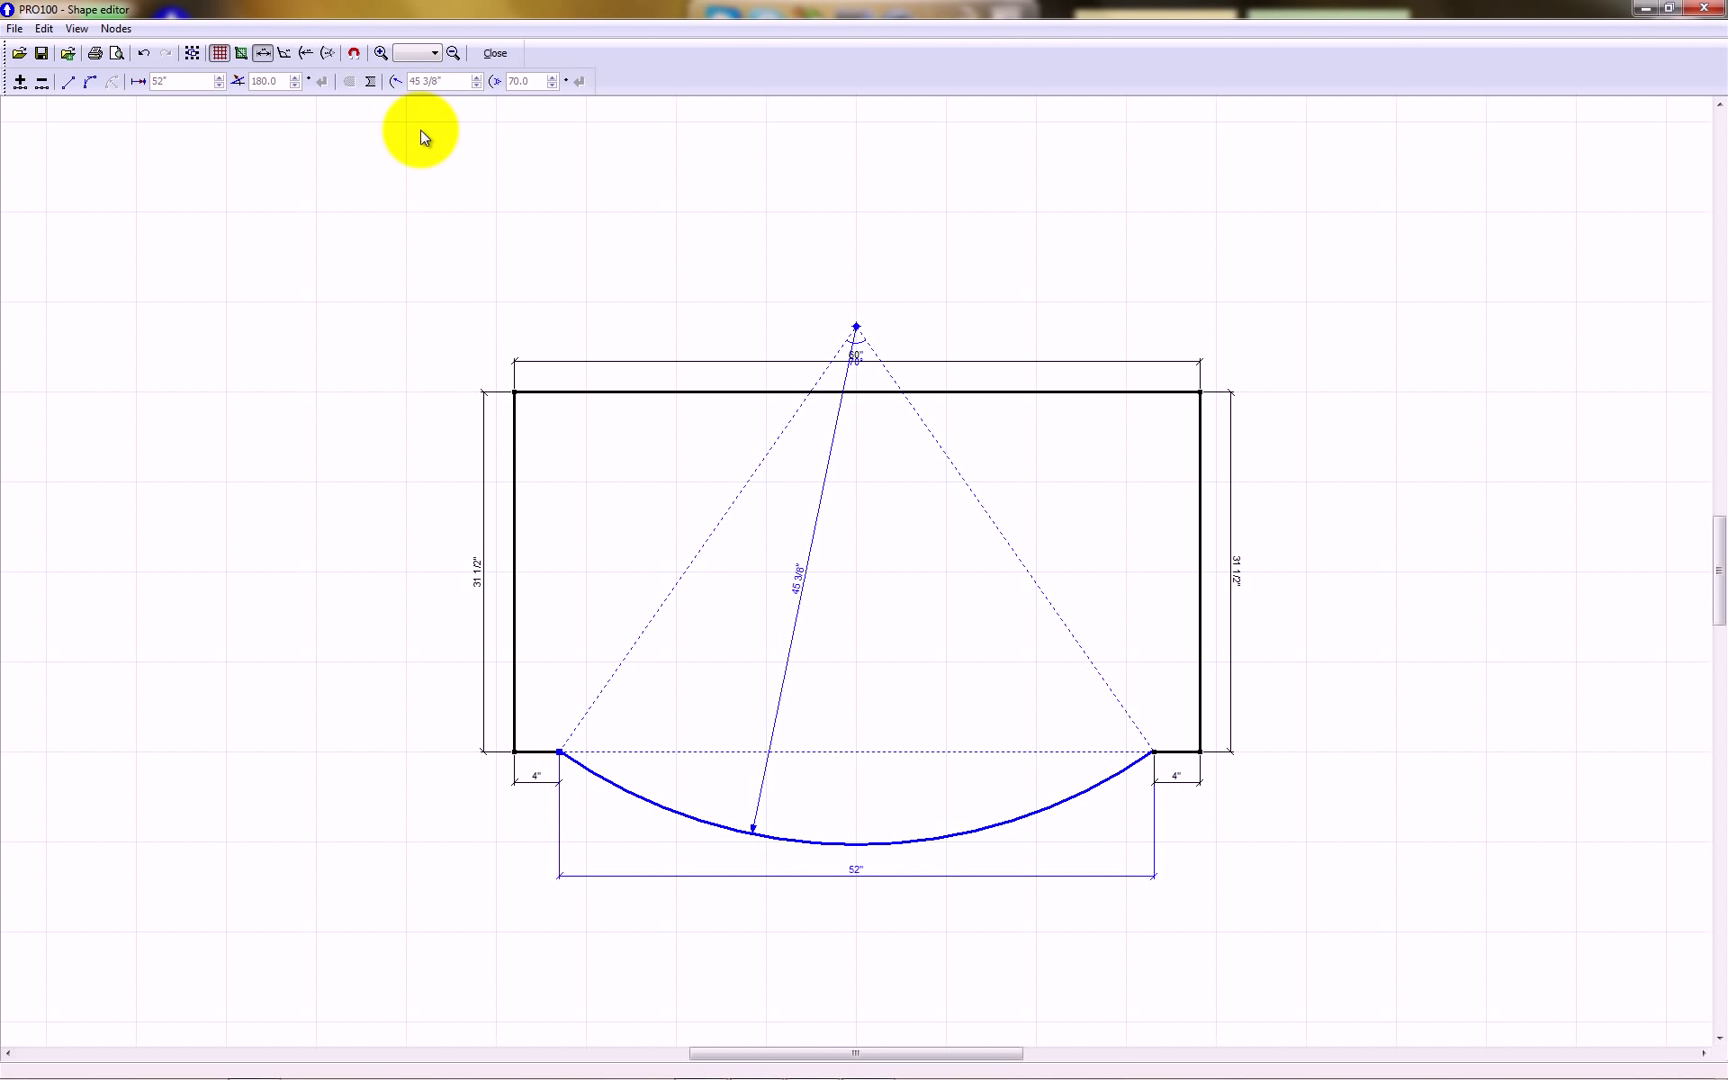
pyautogui.click(525, 81)
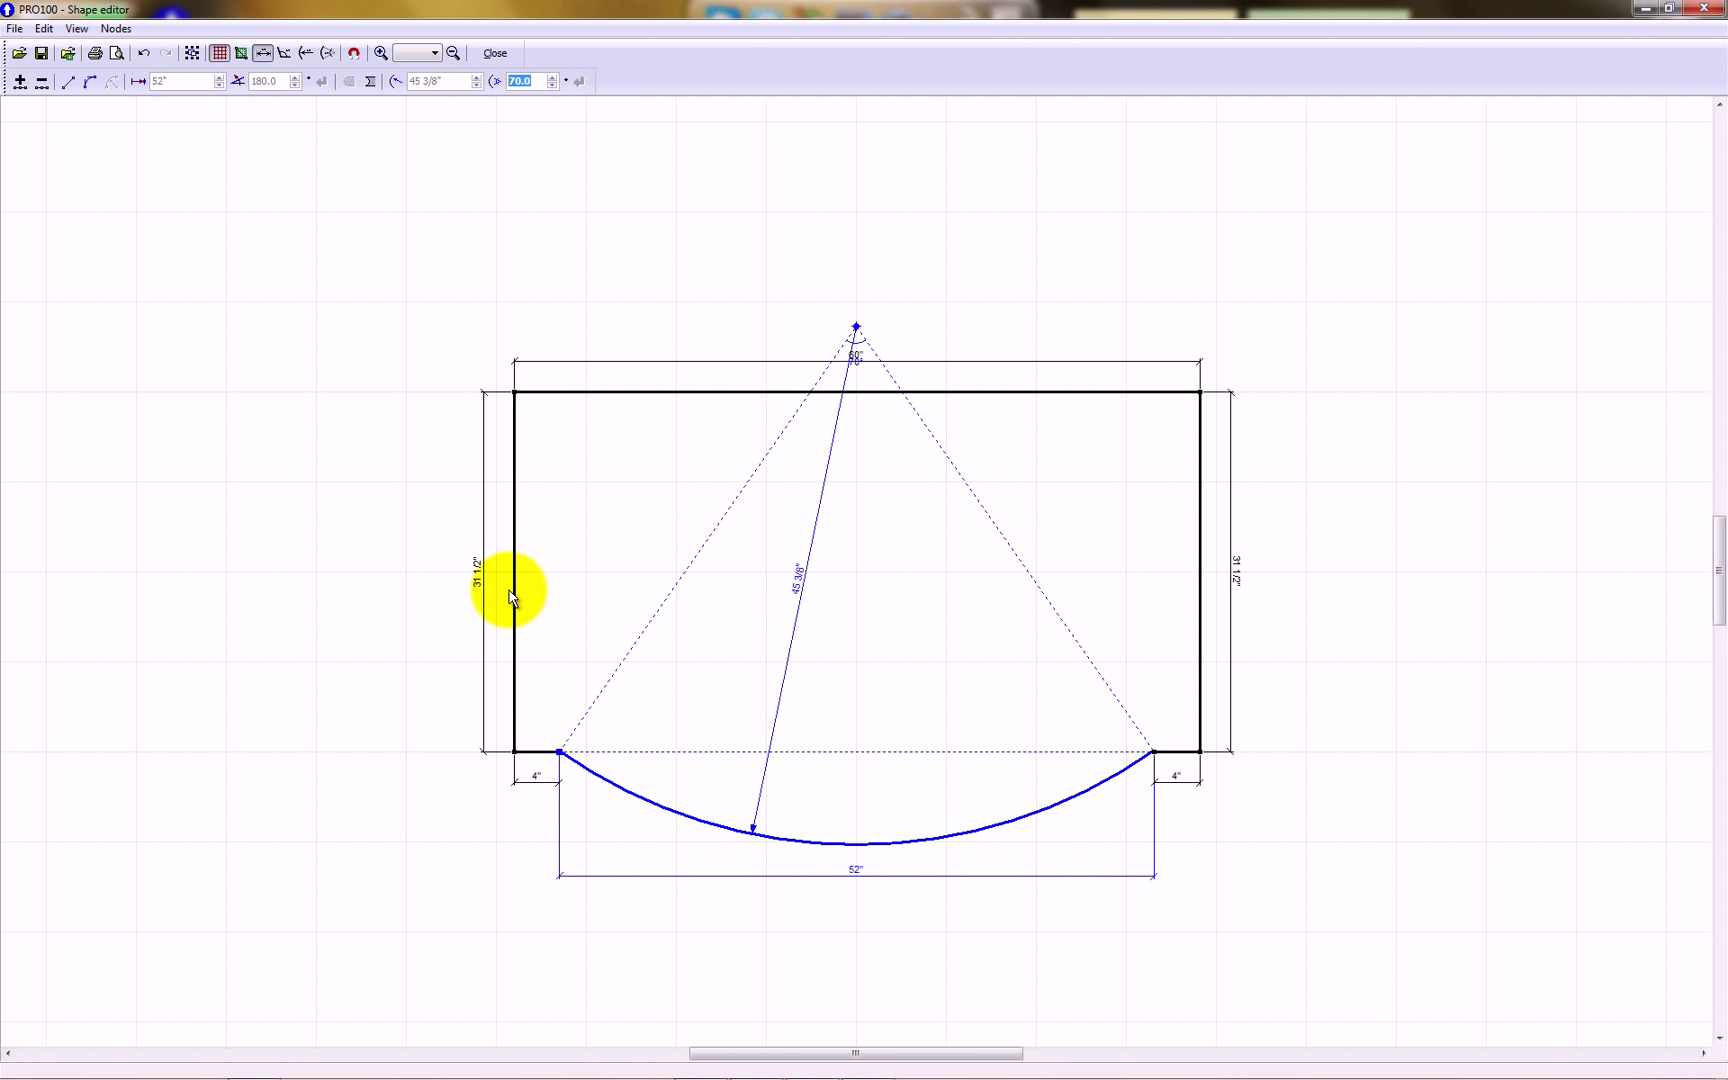
pyautogui.click(494, 54)
# - Open the Granite and marble textures from the catalog's Counter tops folder
pyautogui.click(904, 467)
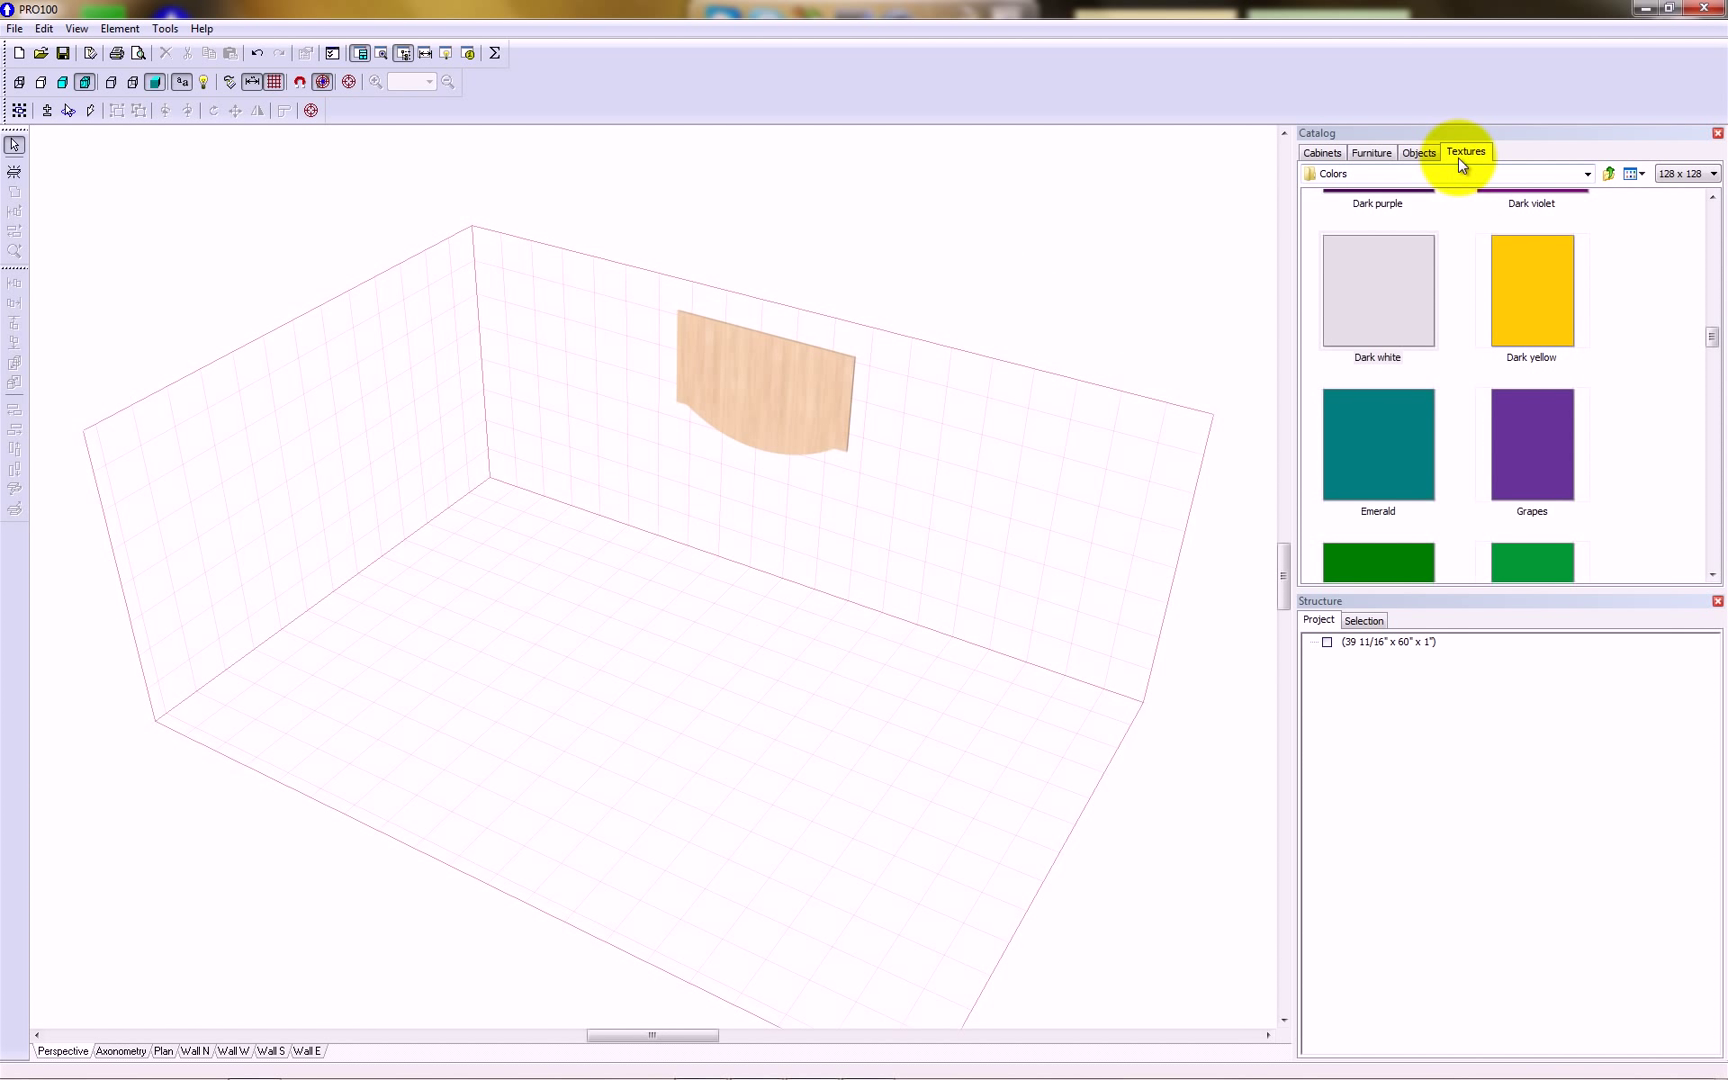
pyautogui.click(1588, 175)
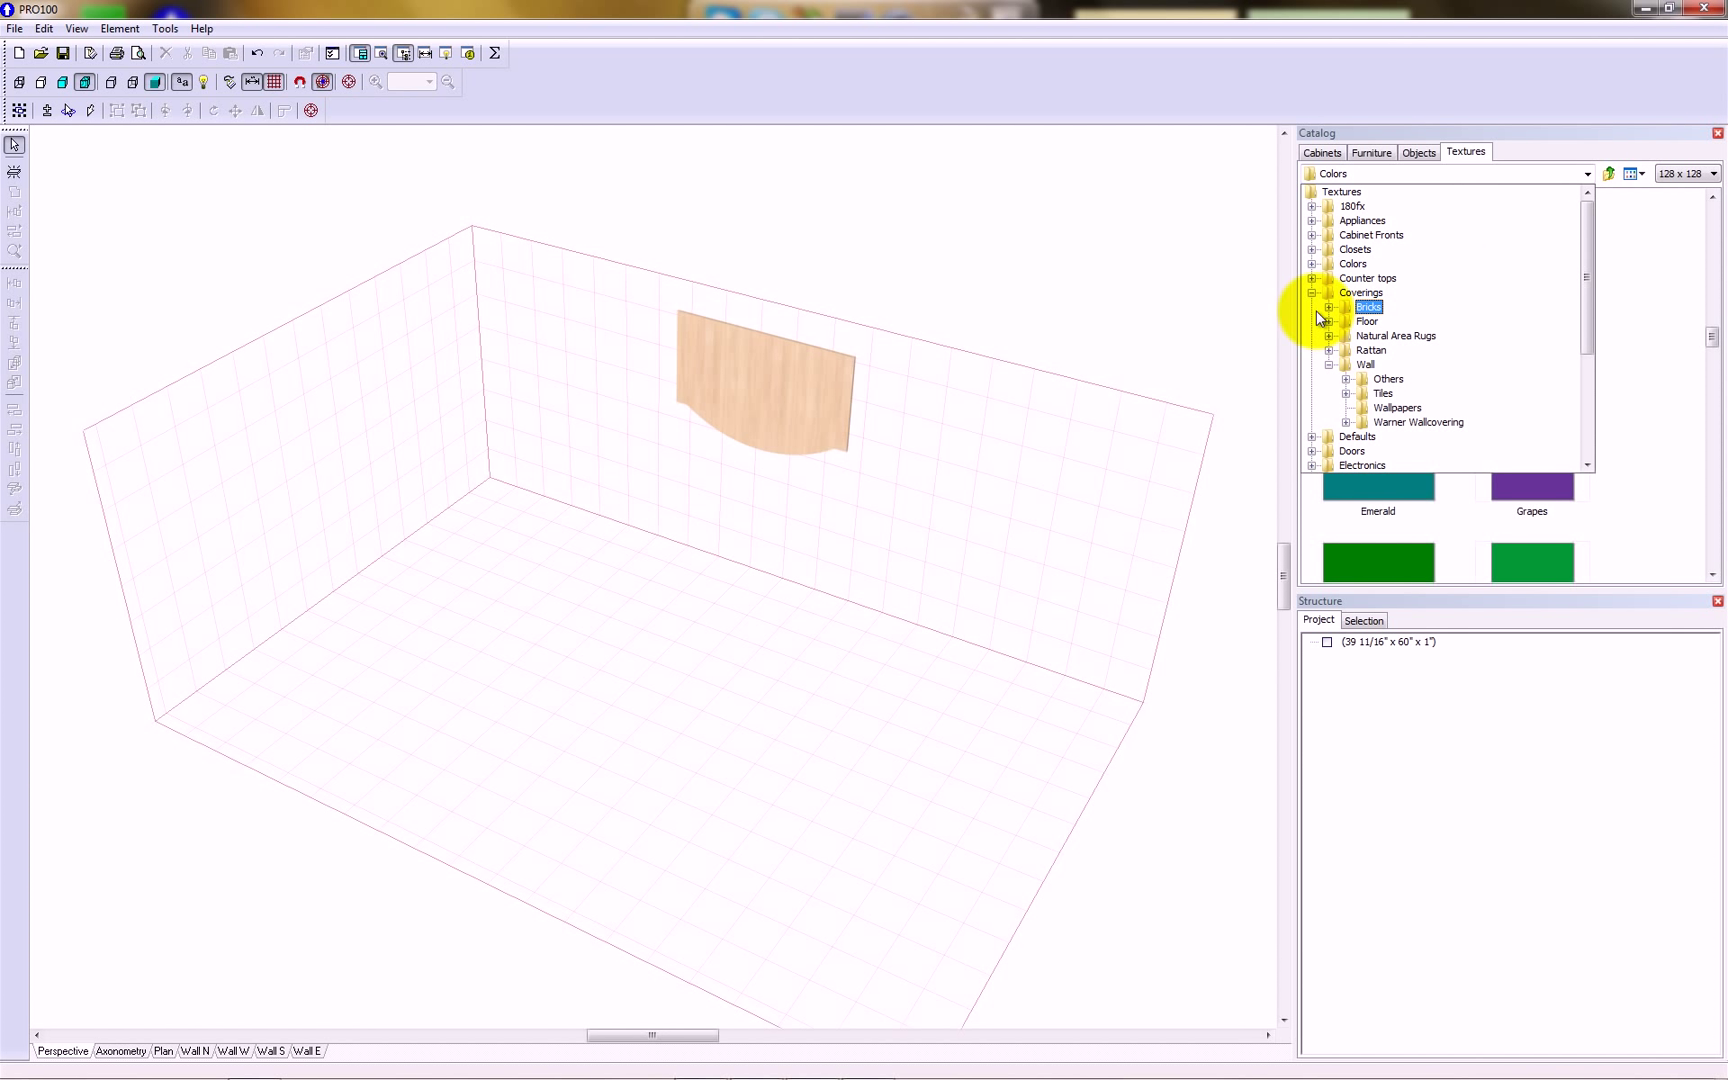
pyautogui.click(1360, 280)
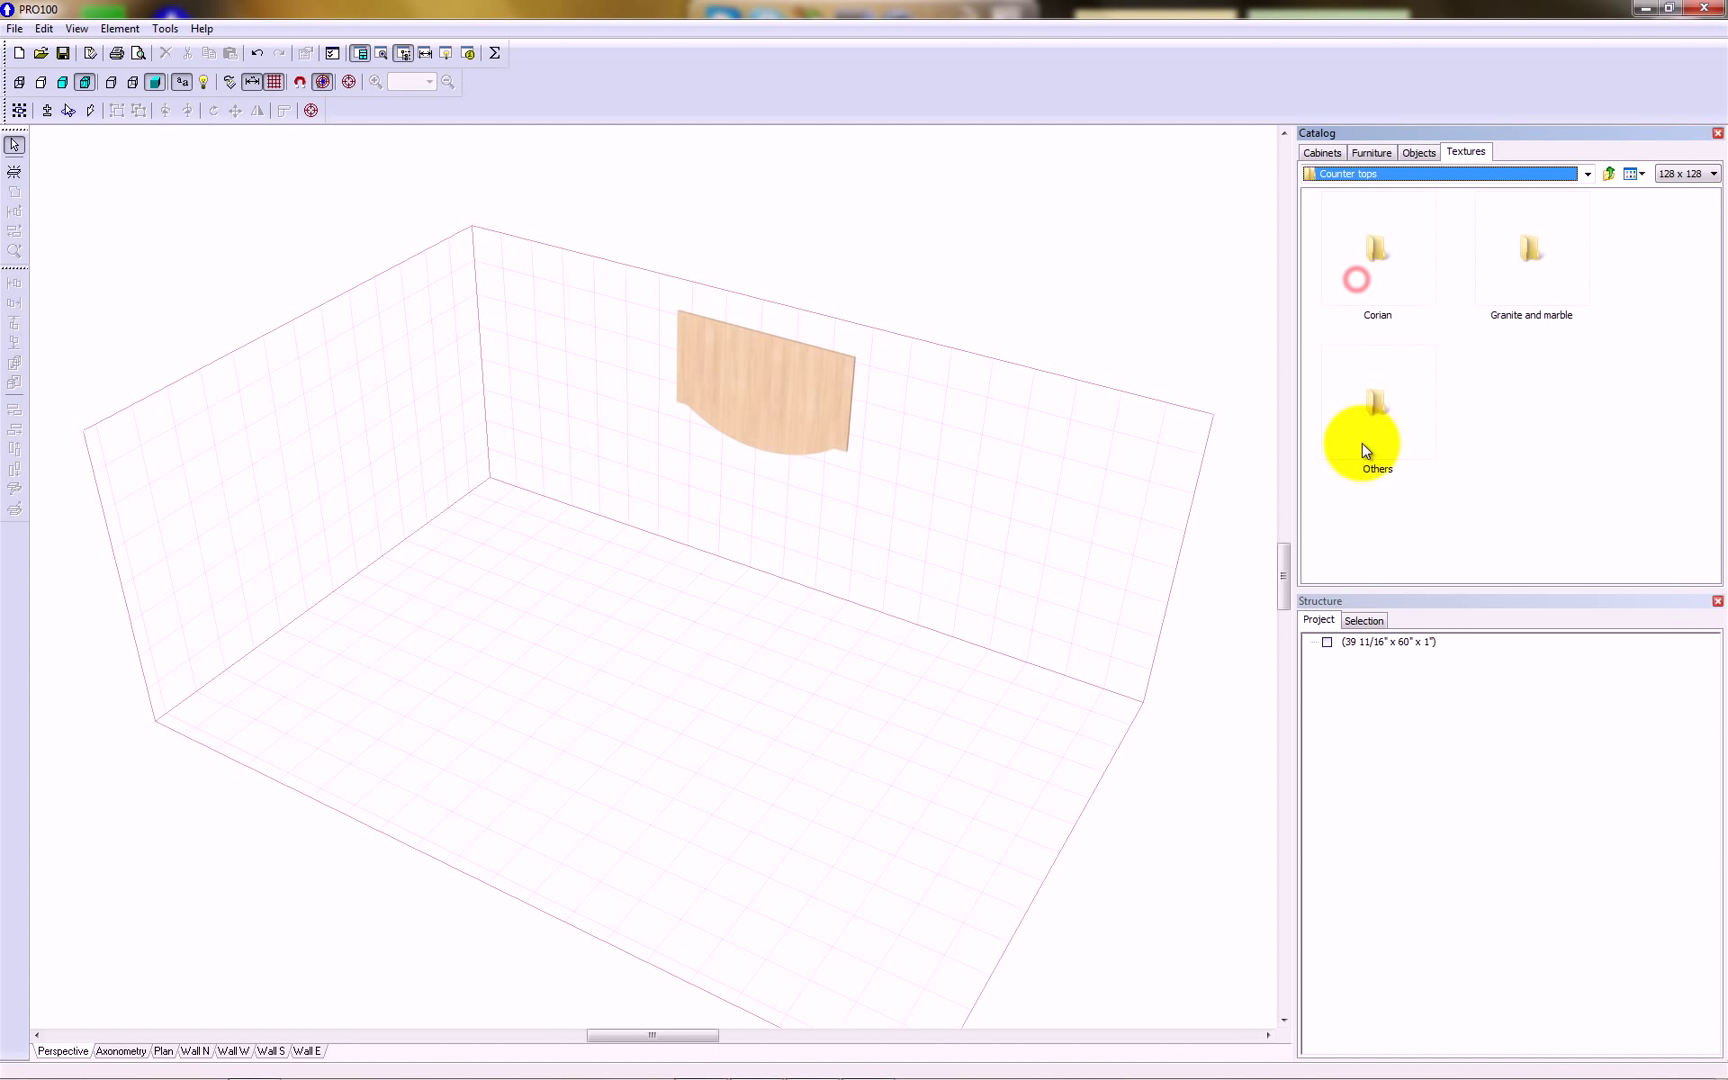
pyautogui.doubleClick(1540, 238)
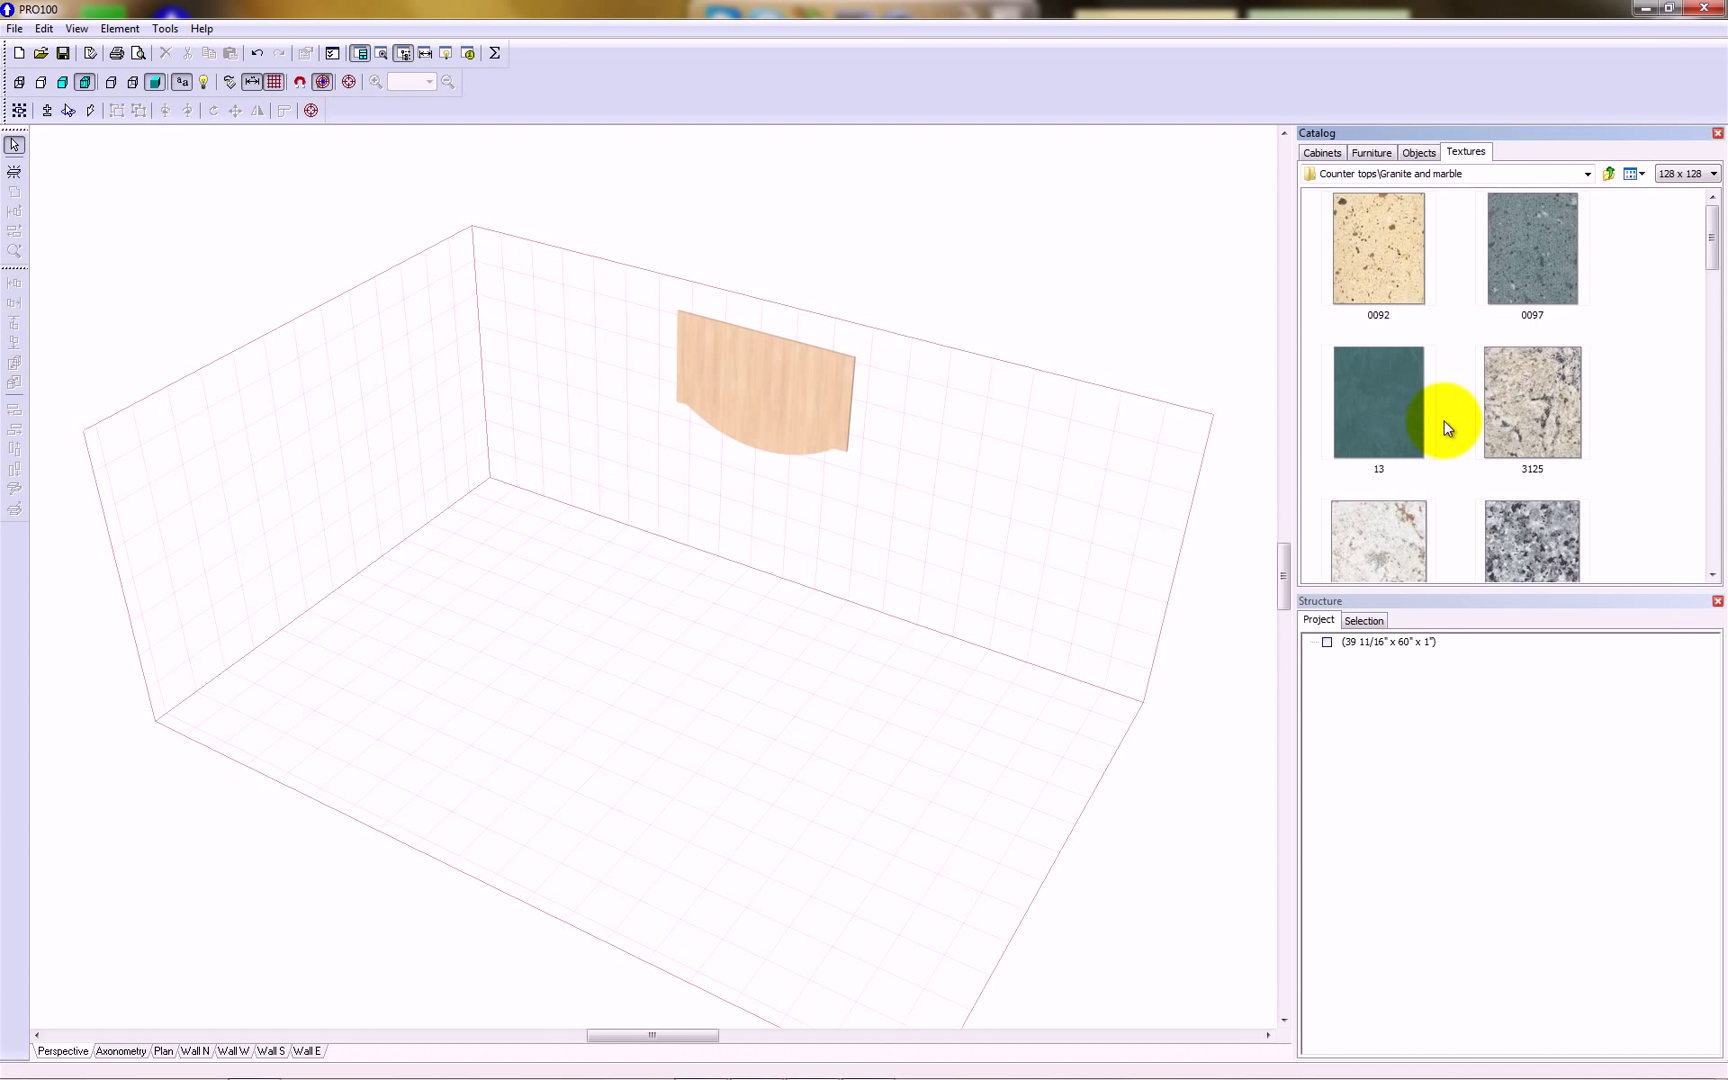
# - Apply the 3125 granite texture to the arced panel and view it at a tilt
pyautogui.click(1495, 440)
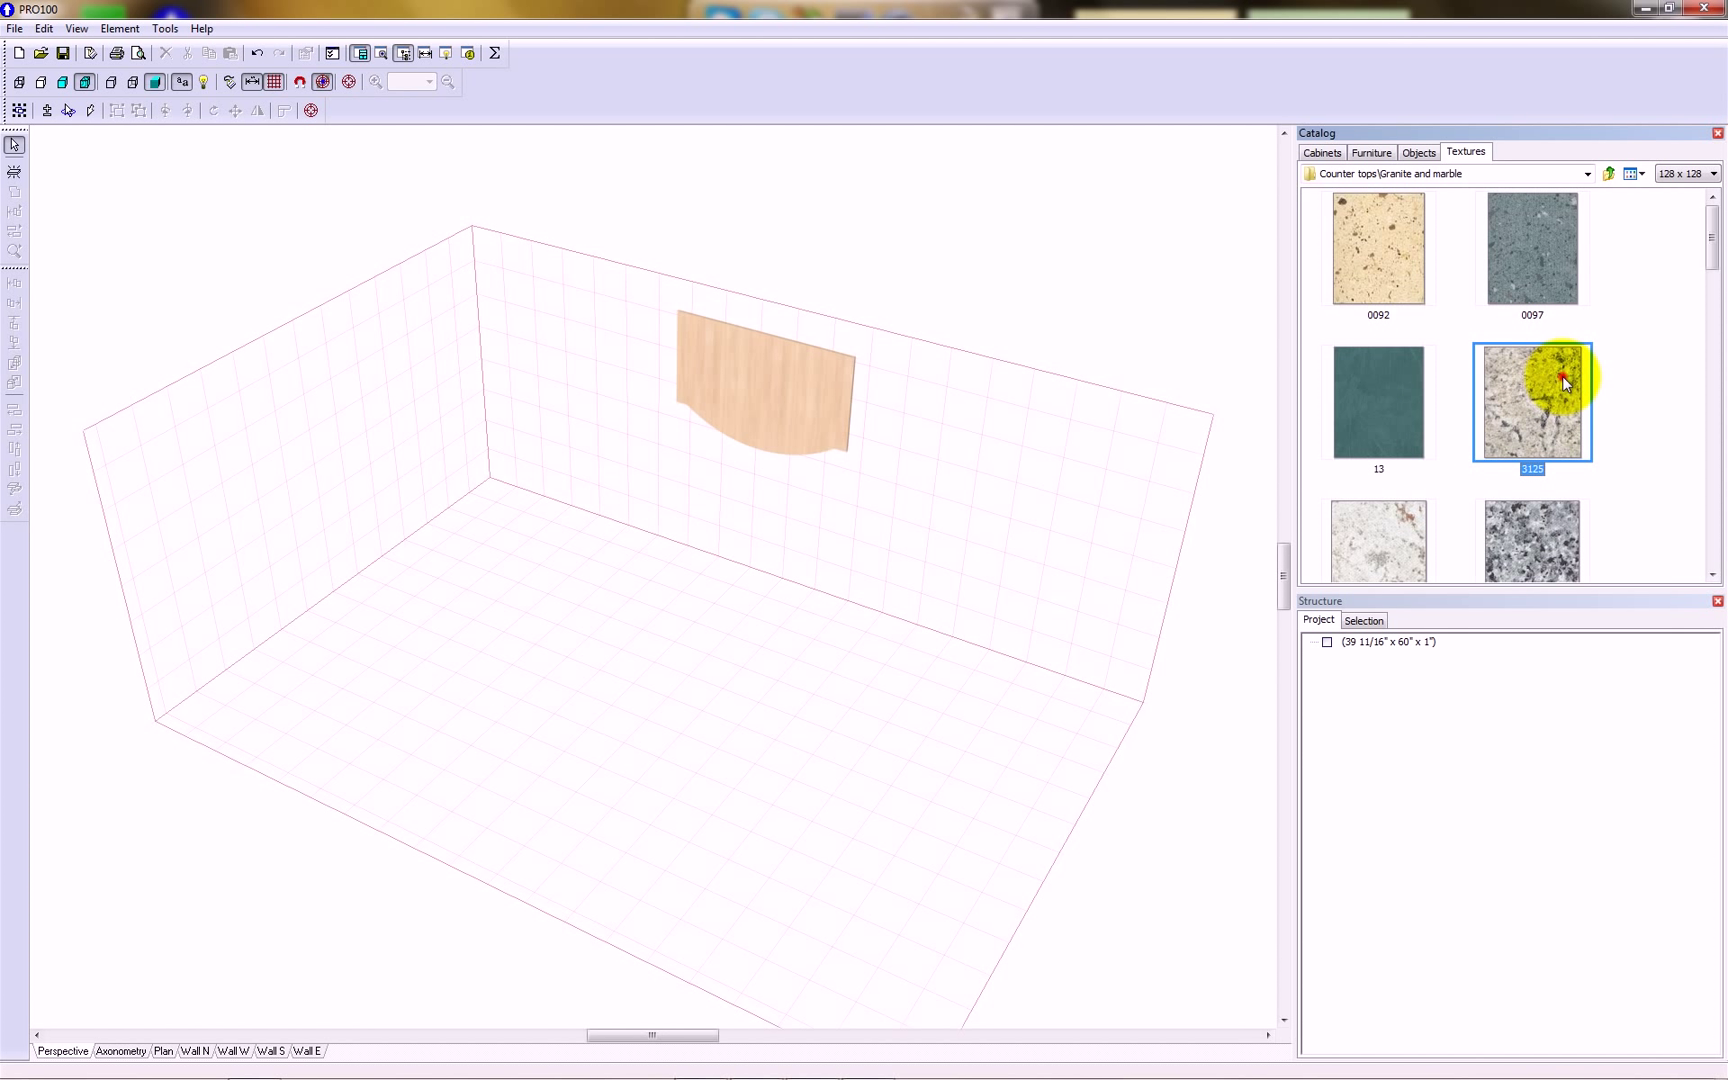
pyautogui.moveTo(1562, 377); pyautogui.dragTo(734, 392)
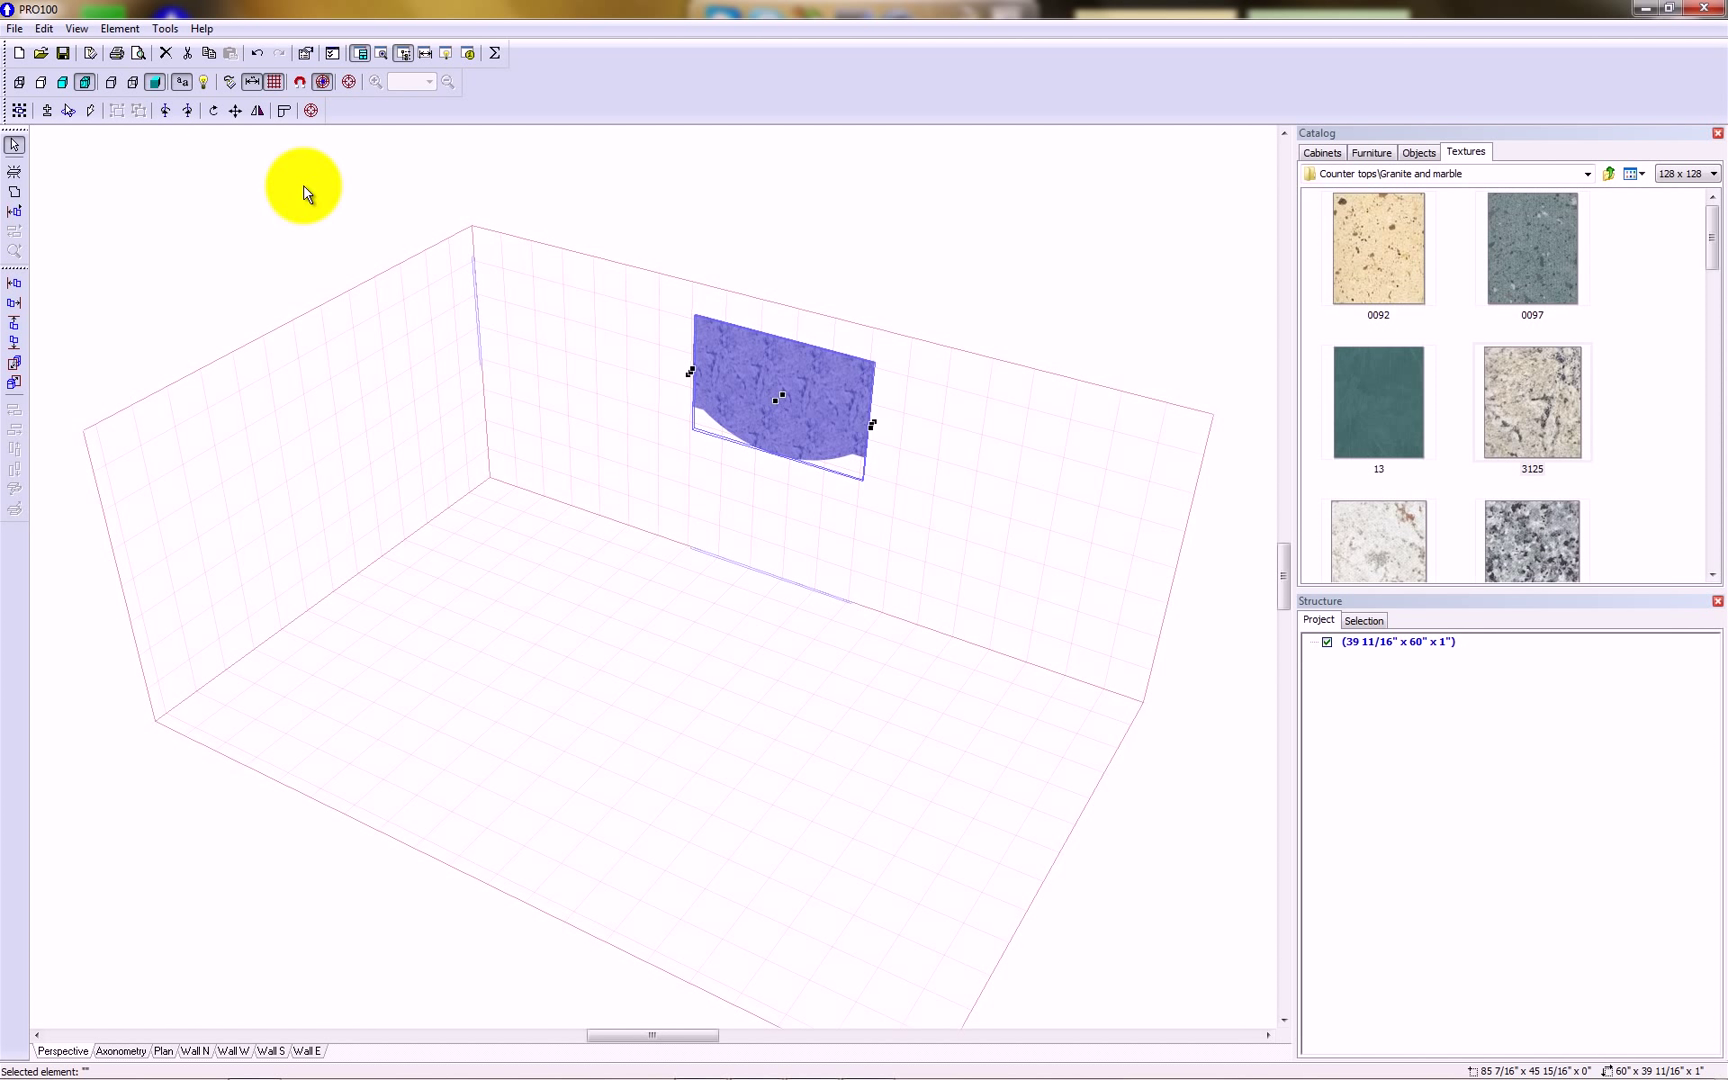
pyautogui.click(311, 111)
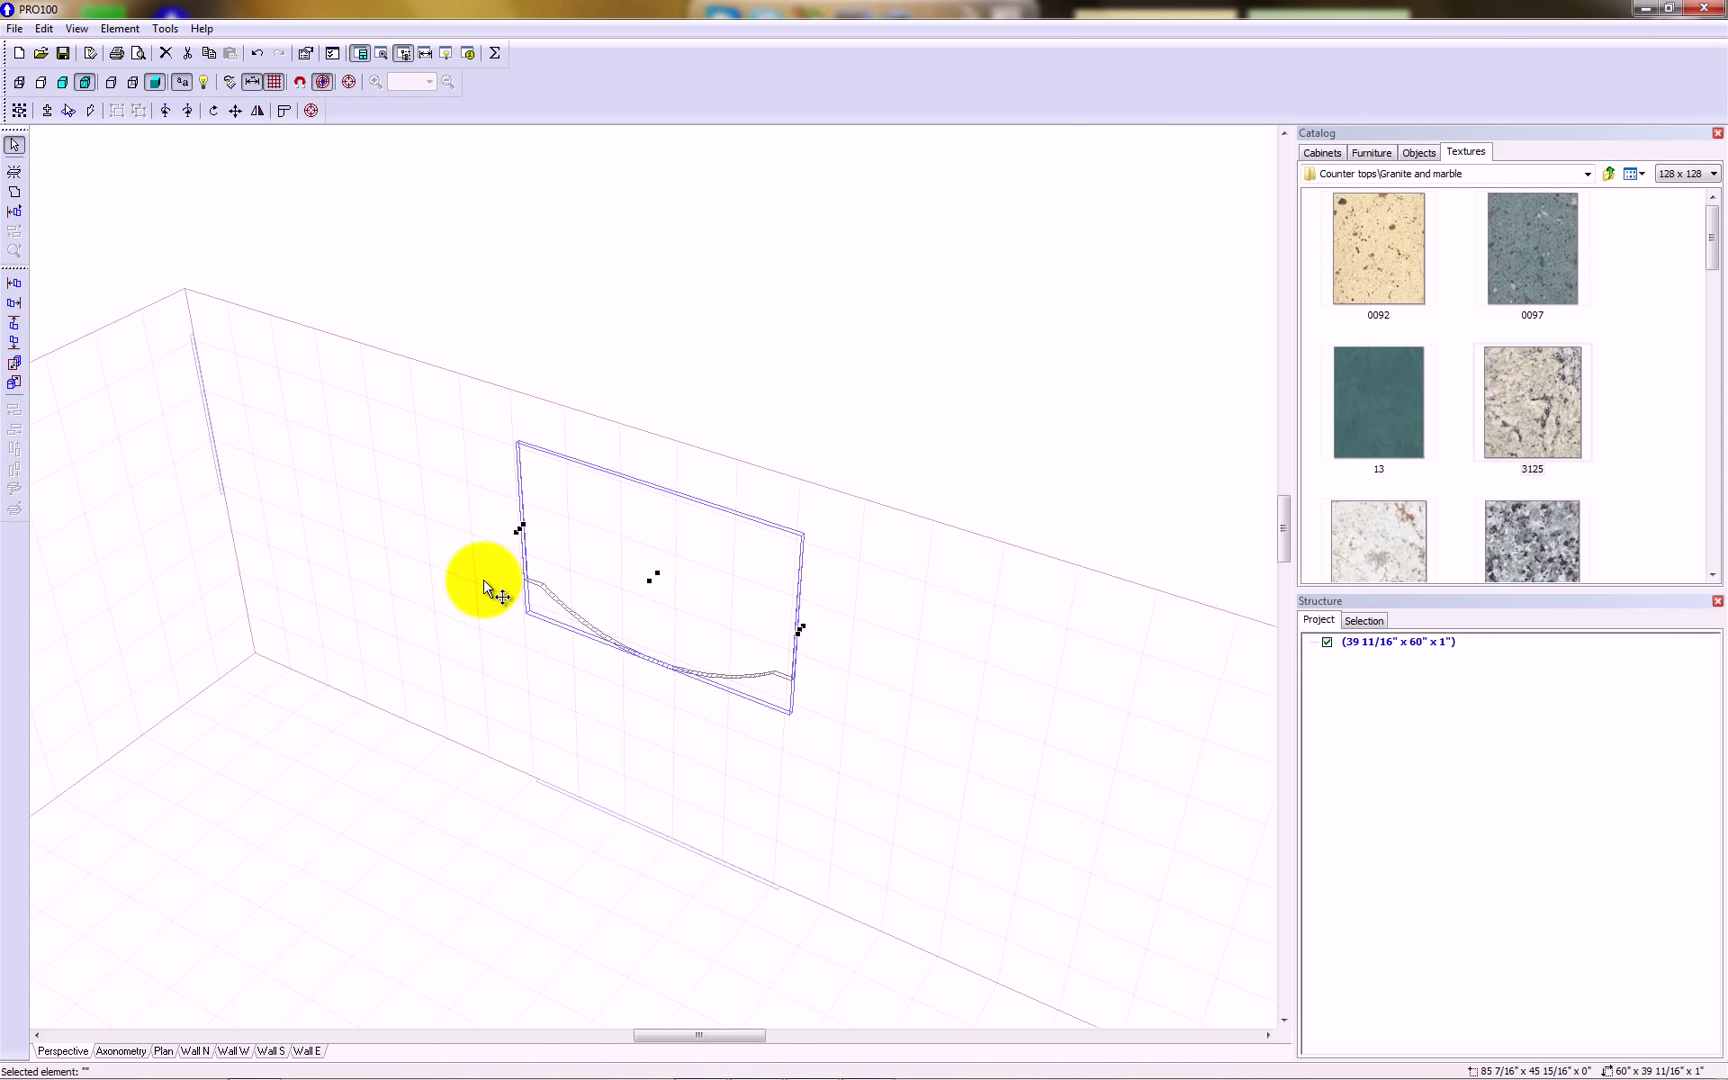
pyautogui.moveTo(957, 775); pyautogui.dragTo(942, 636, button='middle')
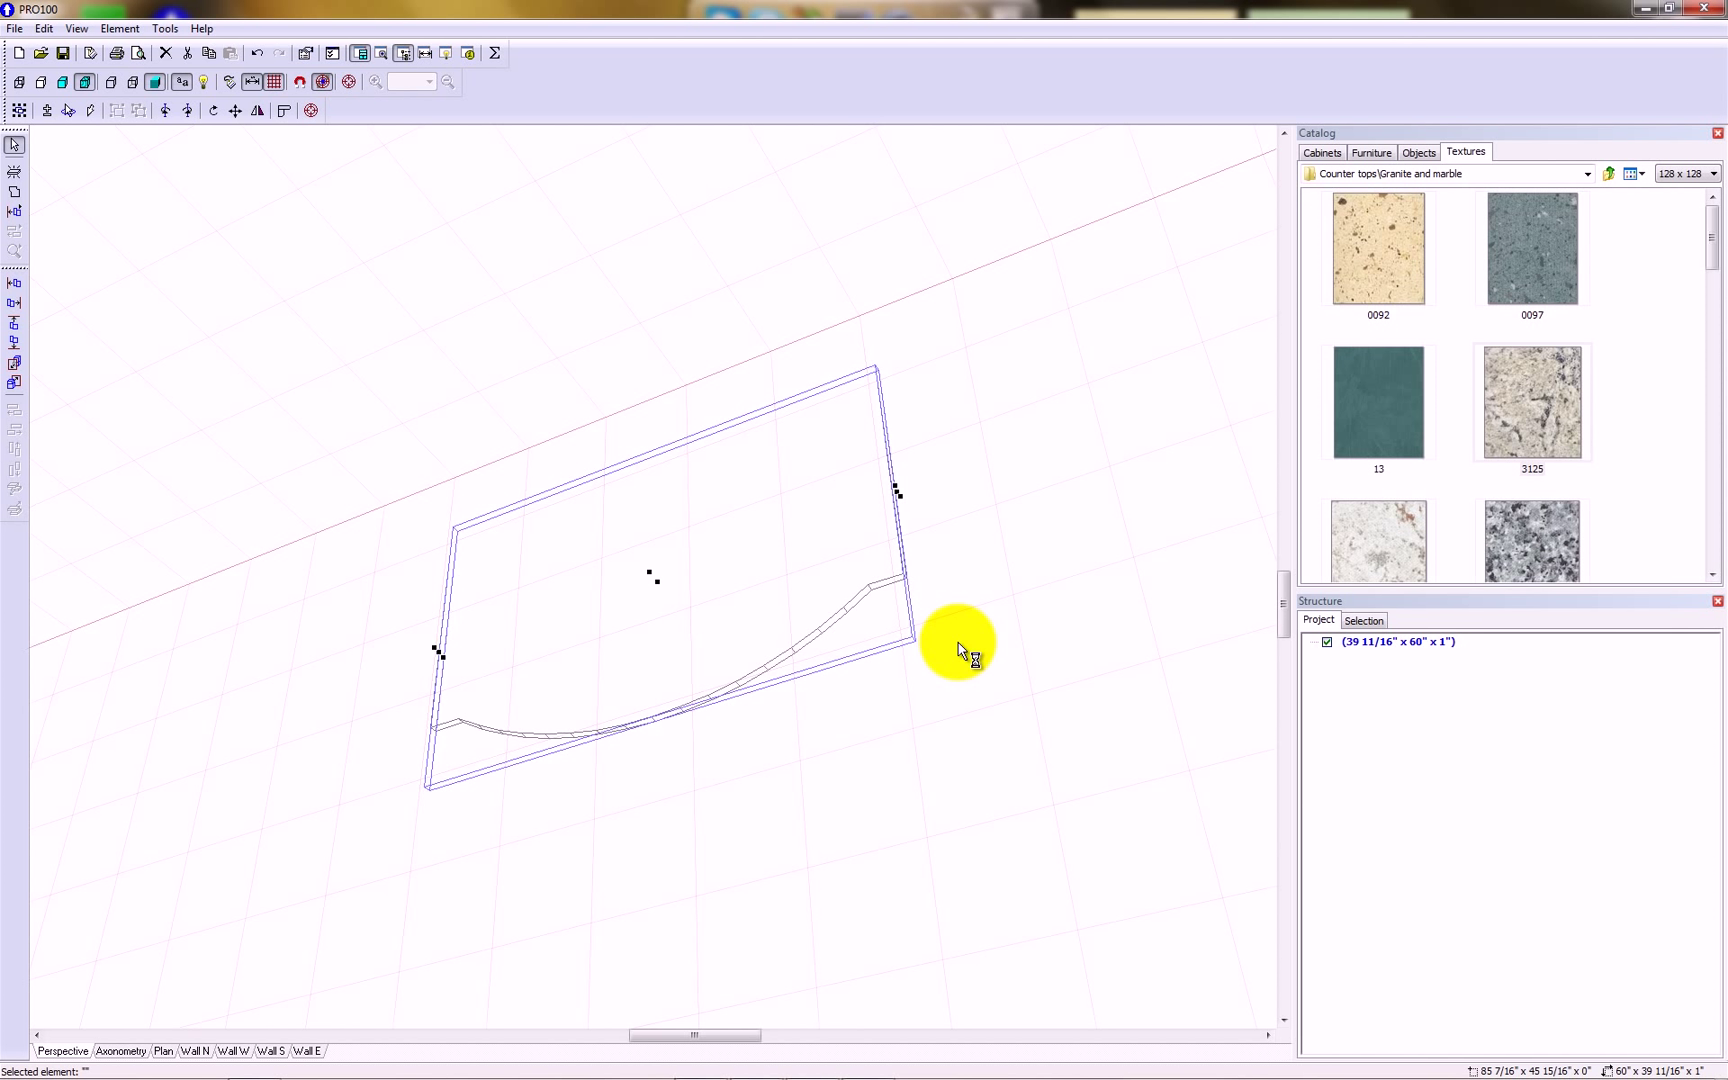
pyautogui.click(995, 533)
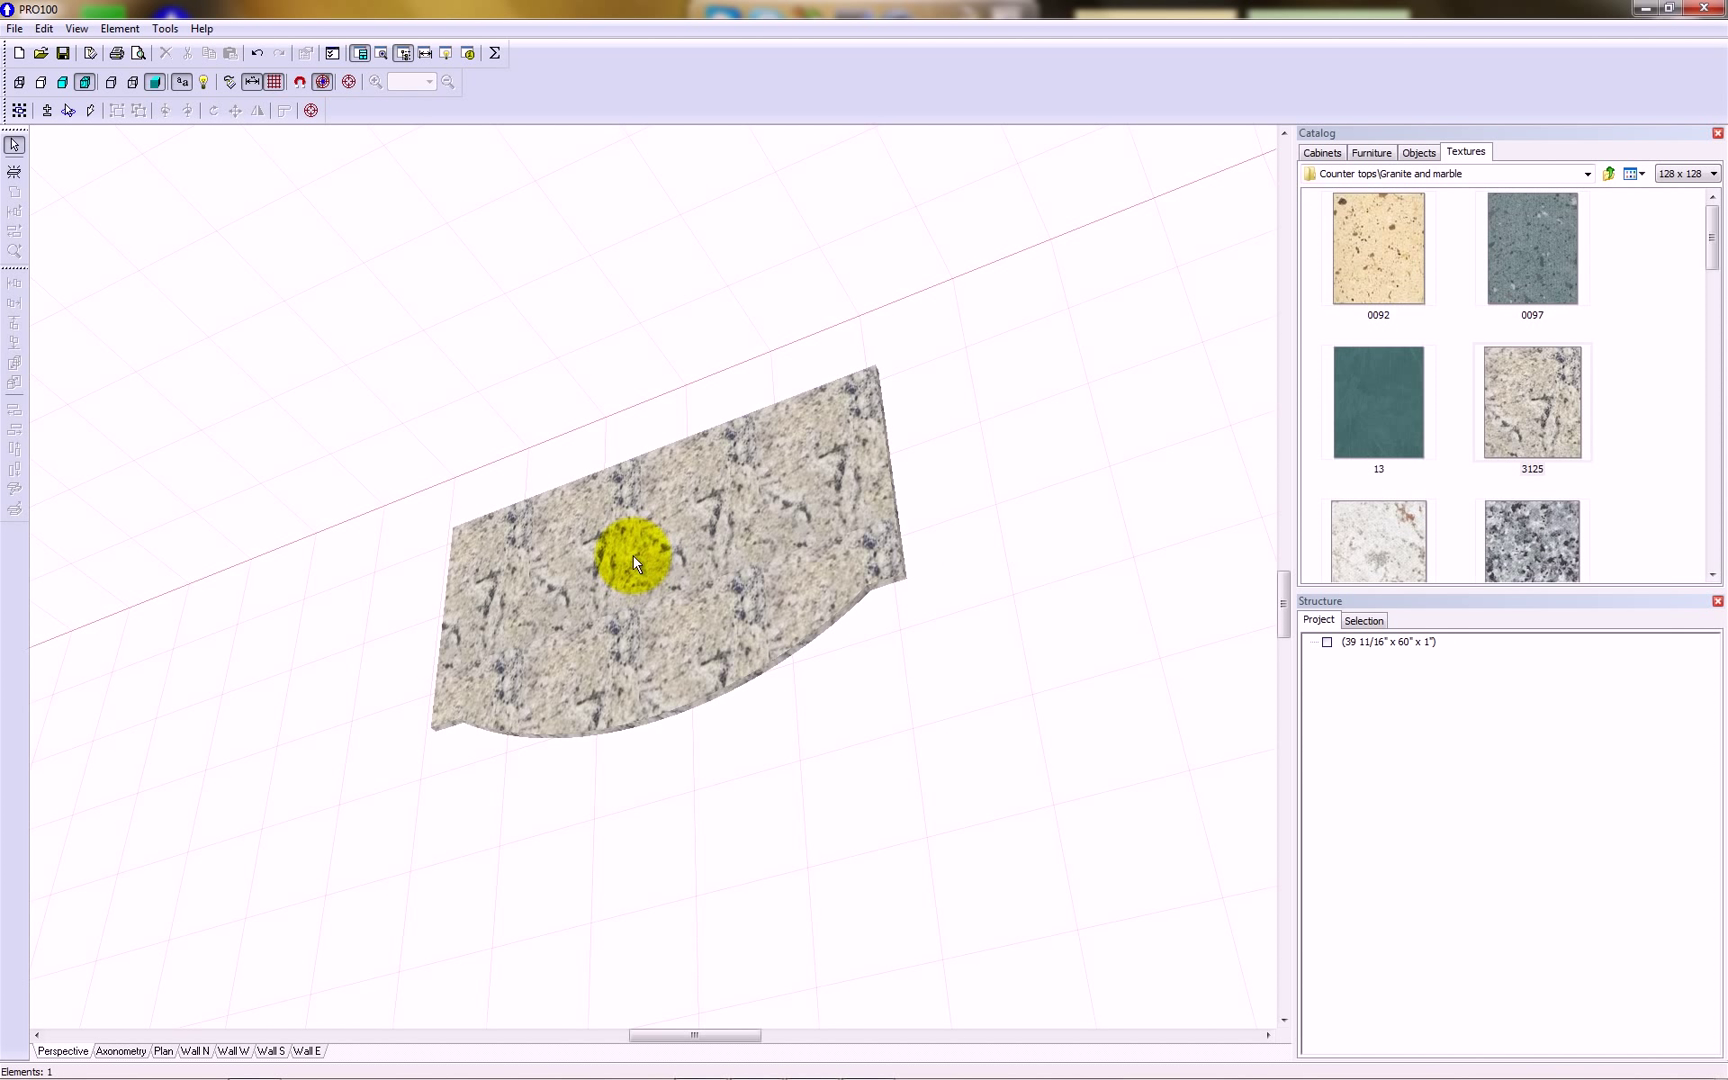